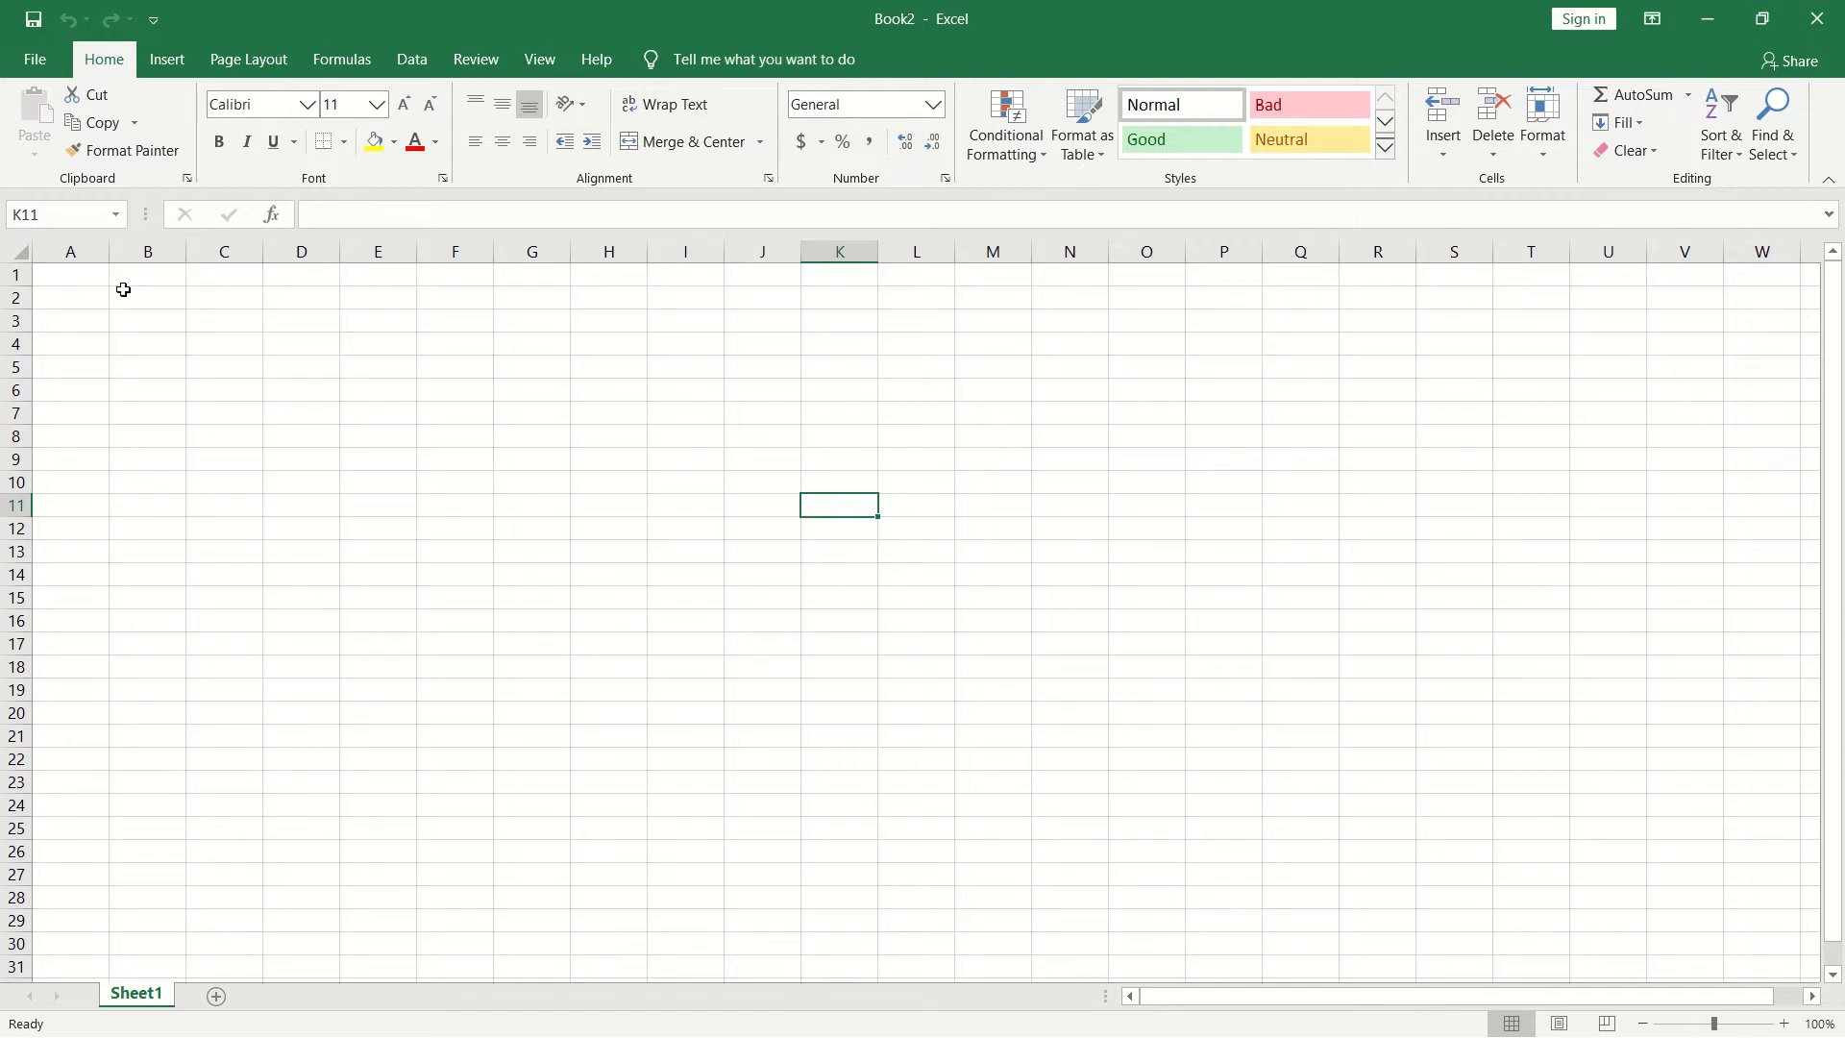
# Step: Jump along row 1 to the worksheet's last column, cell XFD1, to see how far the columns extend
pyautogui.click(96, 293)
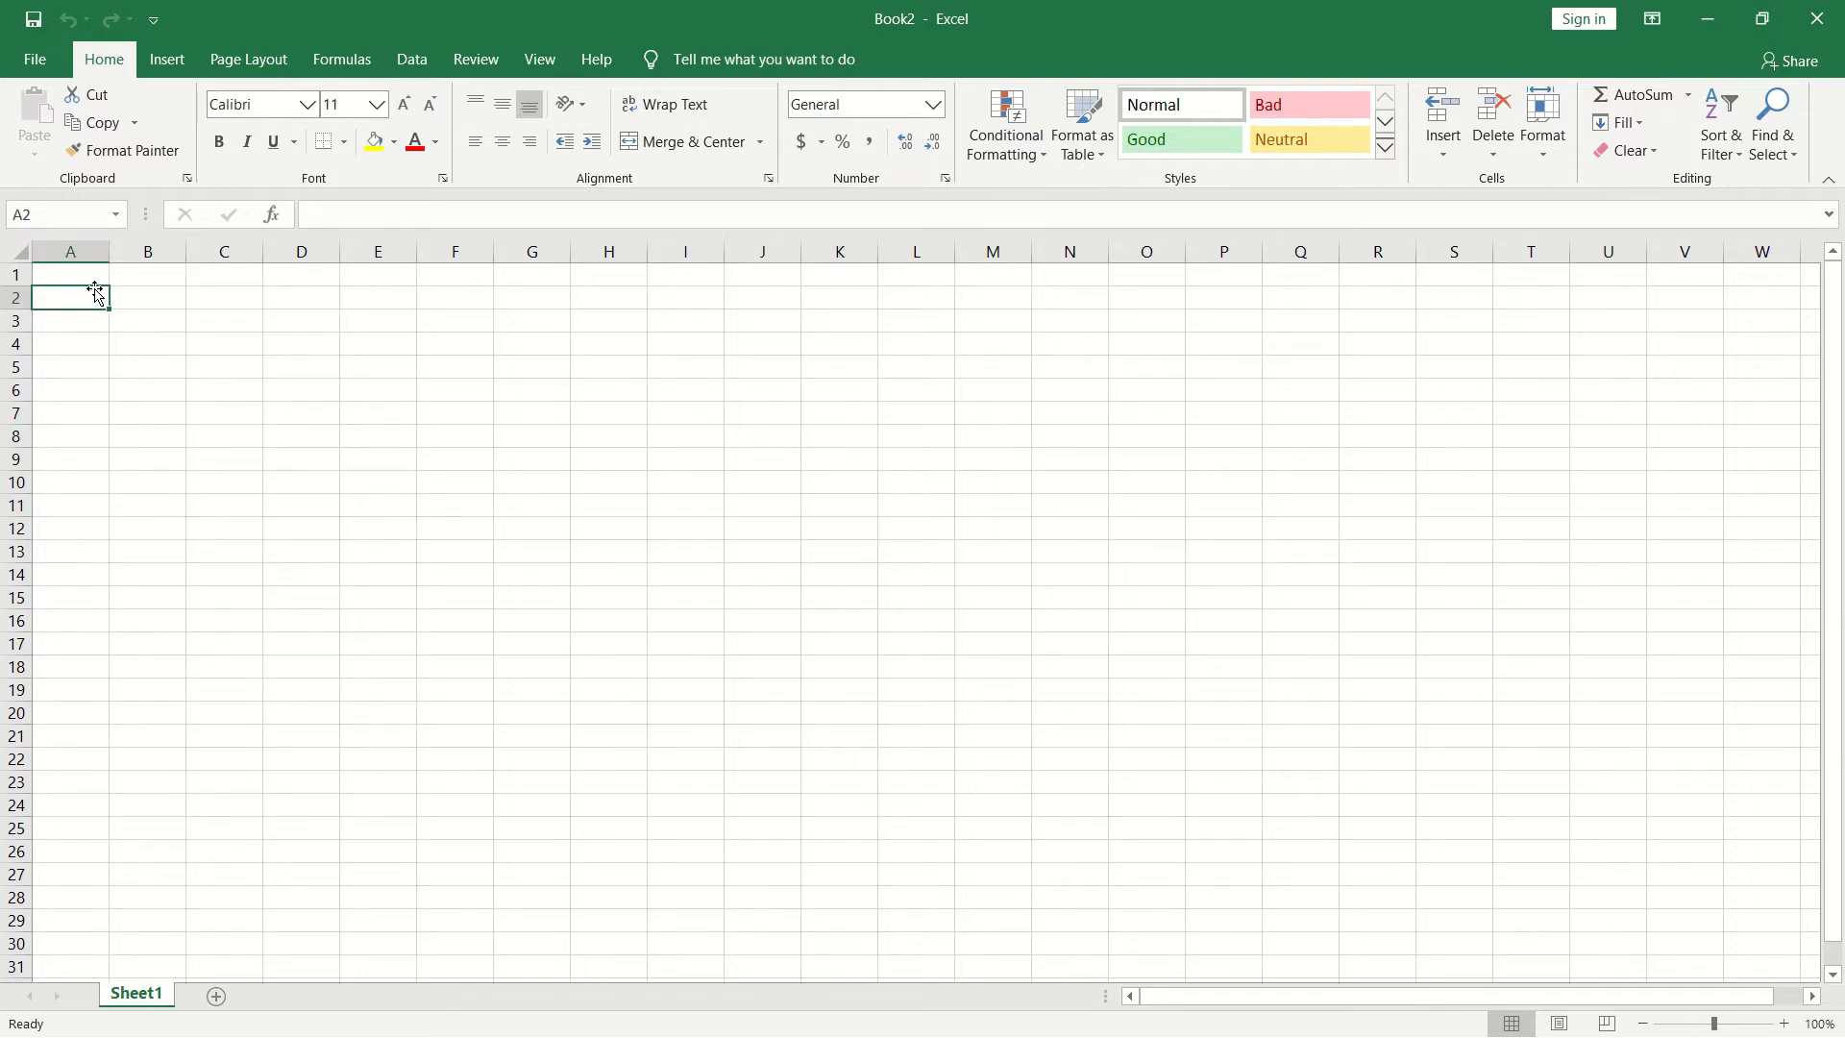
pyautogui.press('End')
pyautogui.moveTo(1813, 996); pyautogui.dragTo(1813, 996)
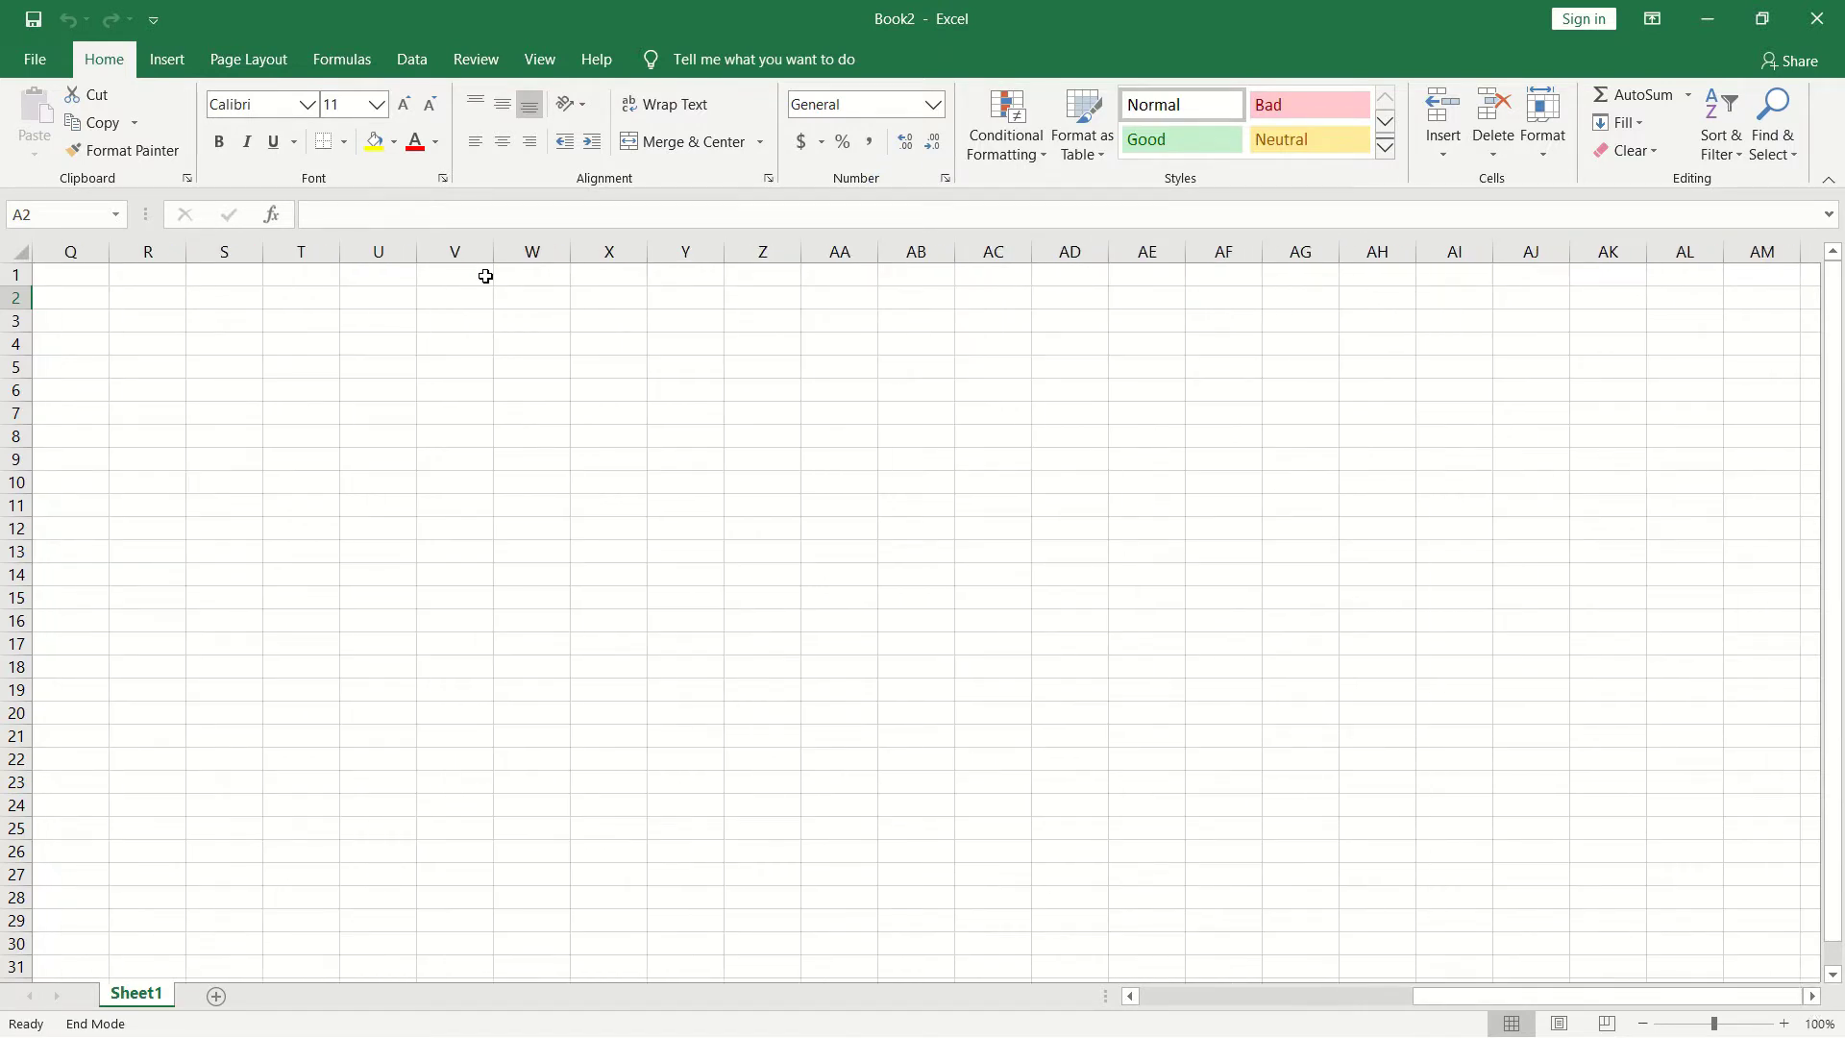
pyautogui.click(483, 277)
pyautogui.press('End')
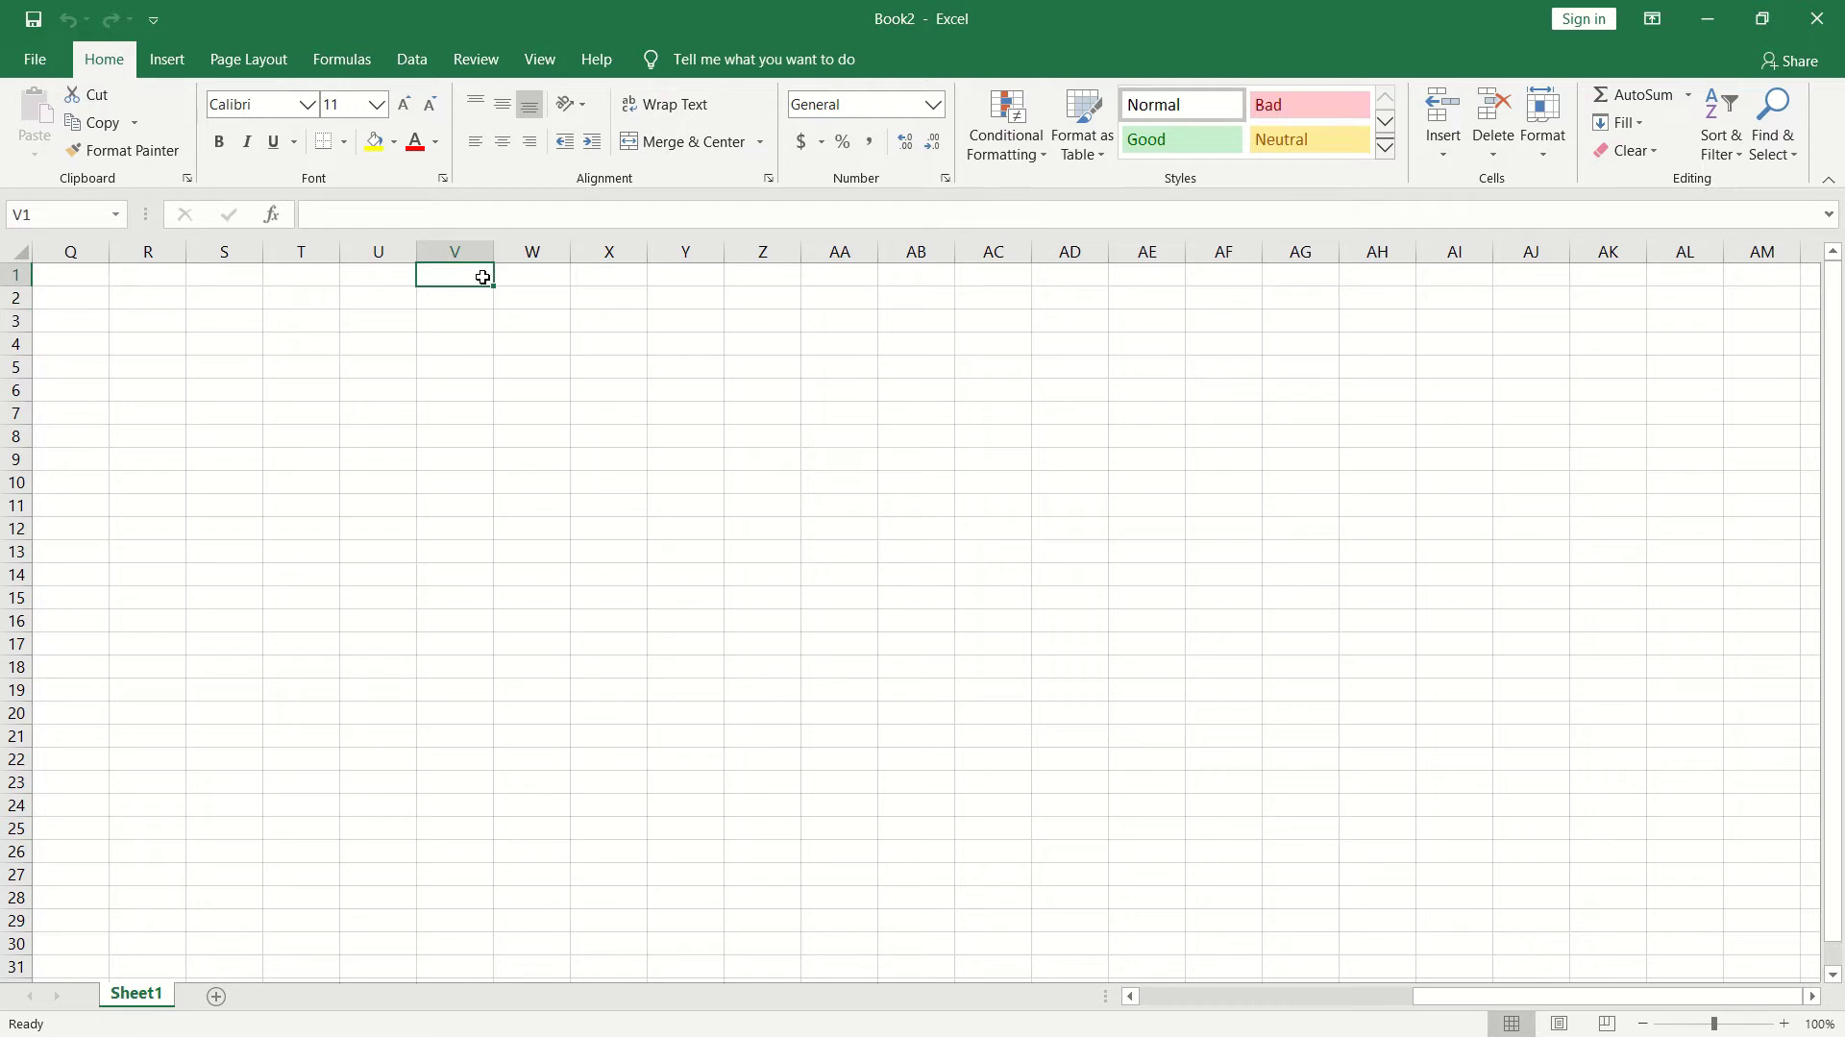
pyautogui.press('Right')
pyautogui.press('End')
pyautogui.press('Right')
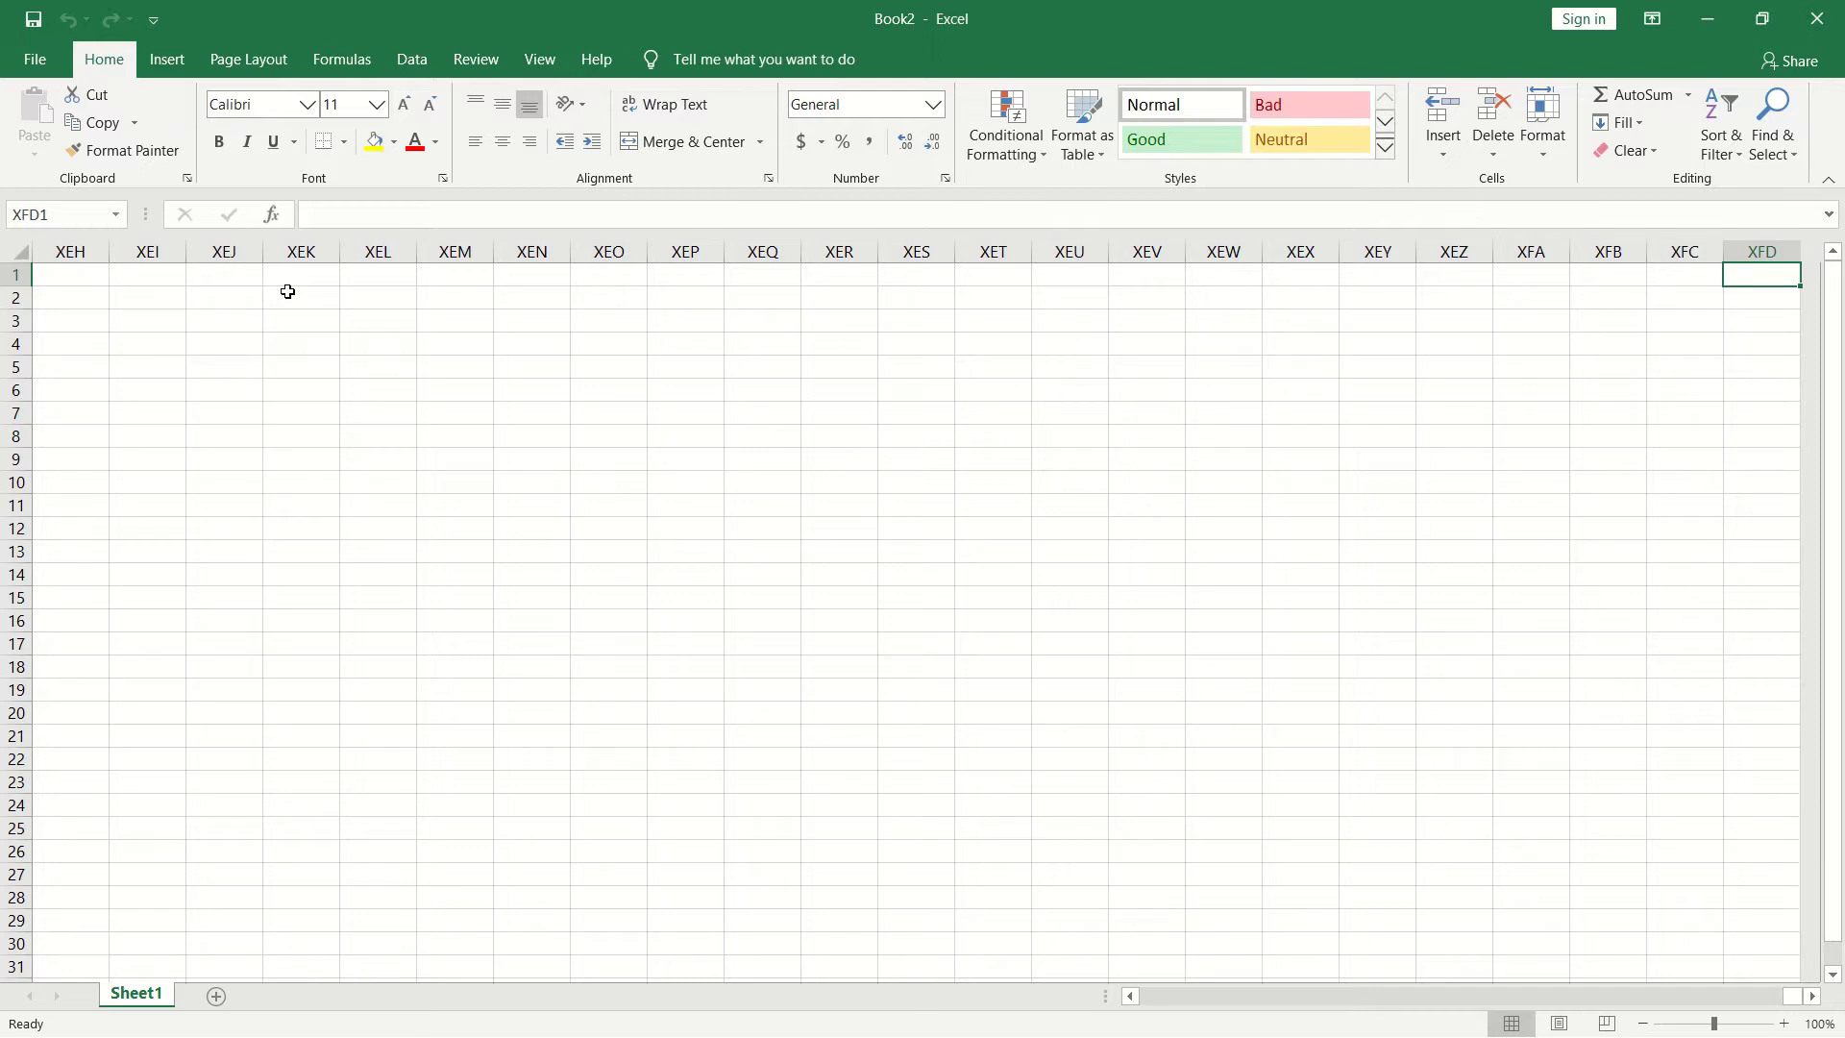
# Step: Select row 1 from its last cell back to the first column, and return to cell A1
pyautogui.press('End')
pyautogui.hotkey('shift', 'Left')
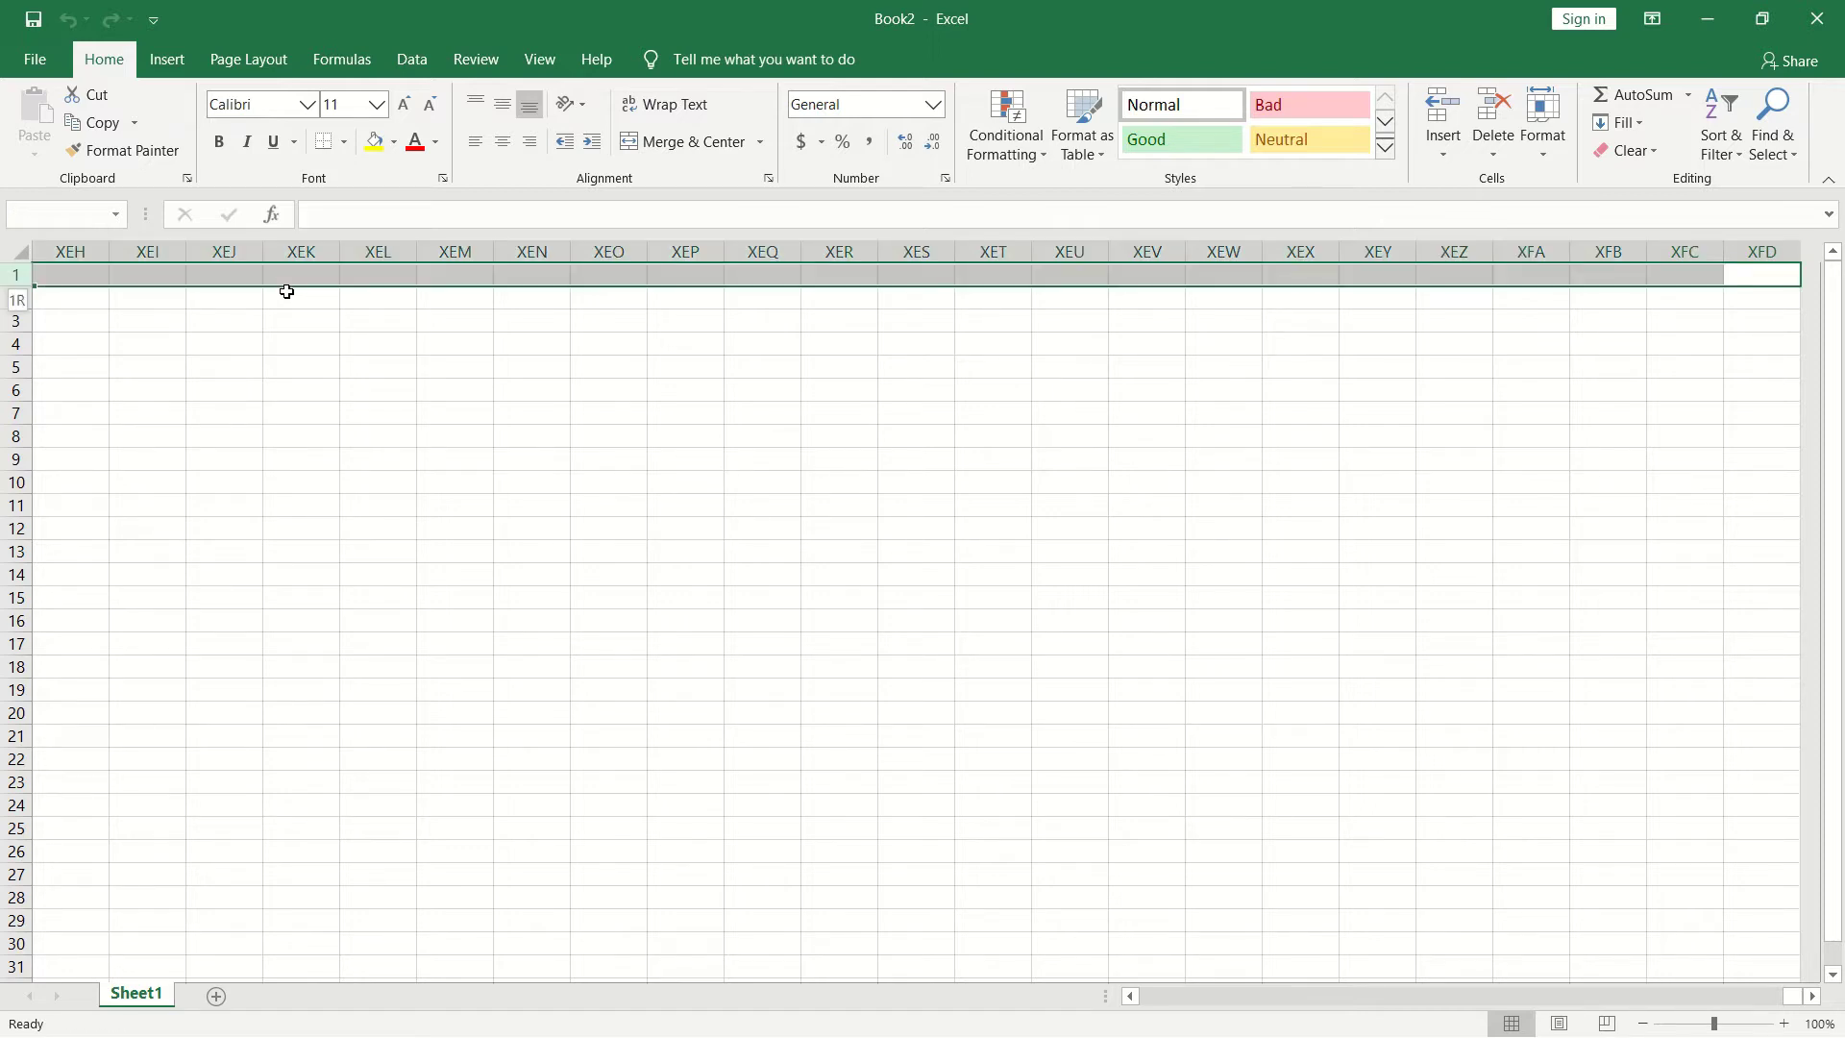
pyautogui.press('Left')
pyautogui.press('Left')
pyautogui.press('Left')
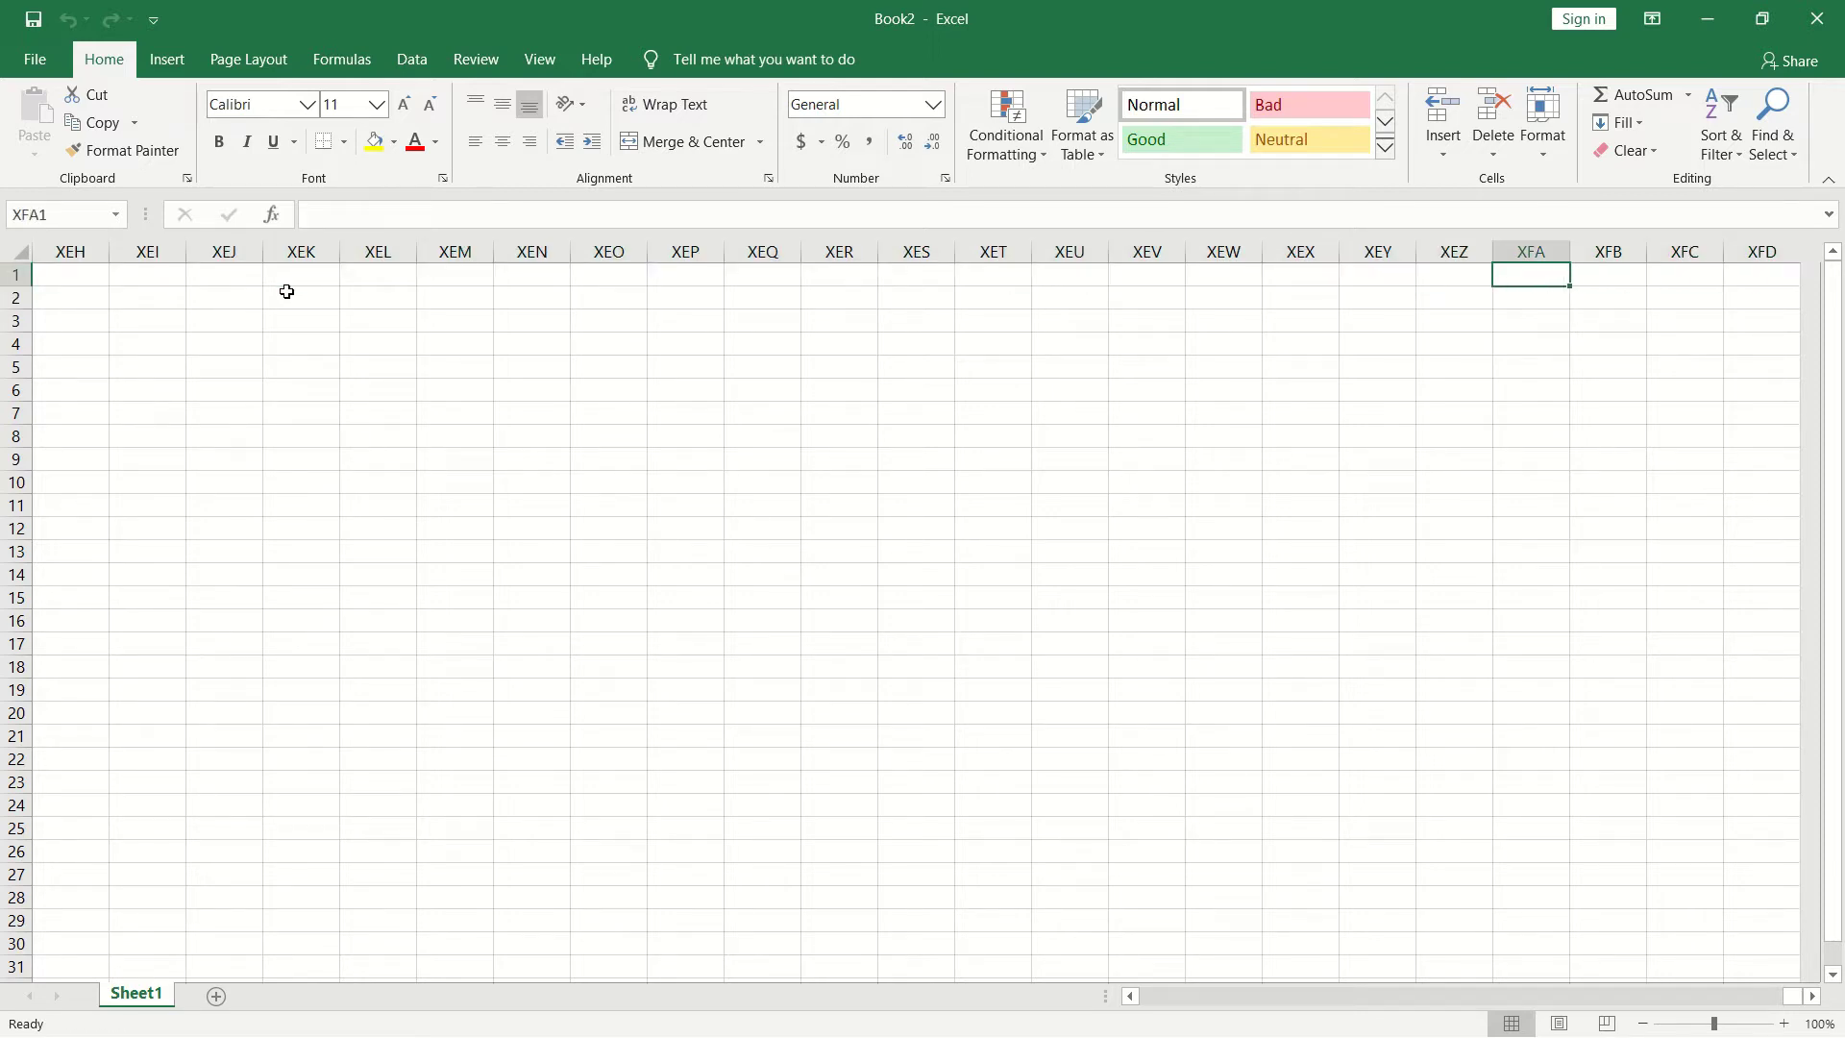
pyautogui.press('End')
pyautogui.press('Left')
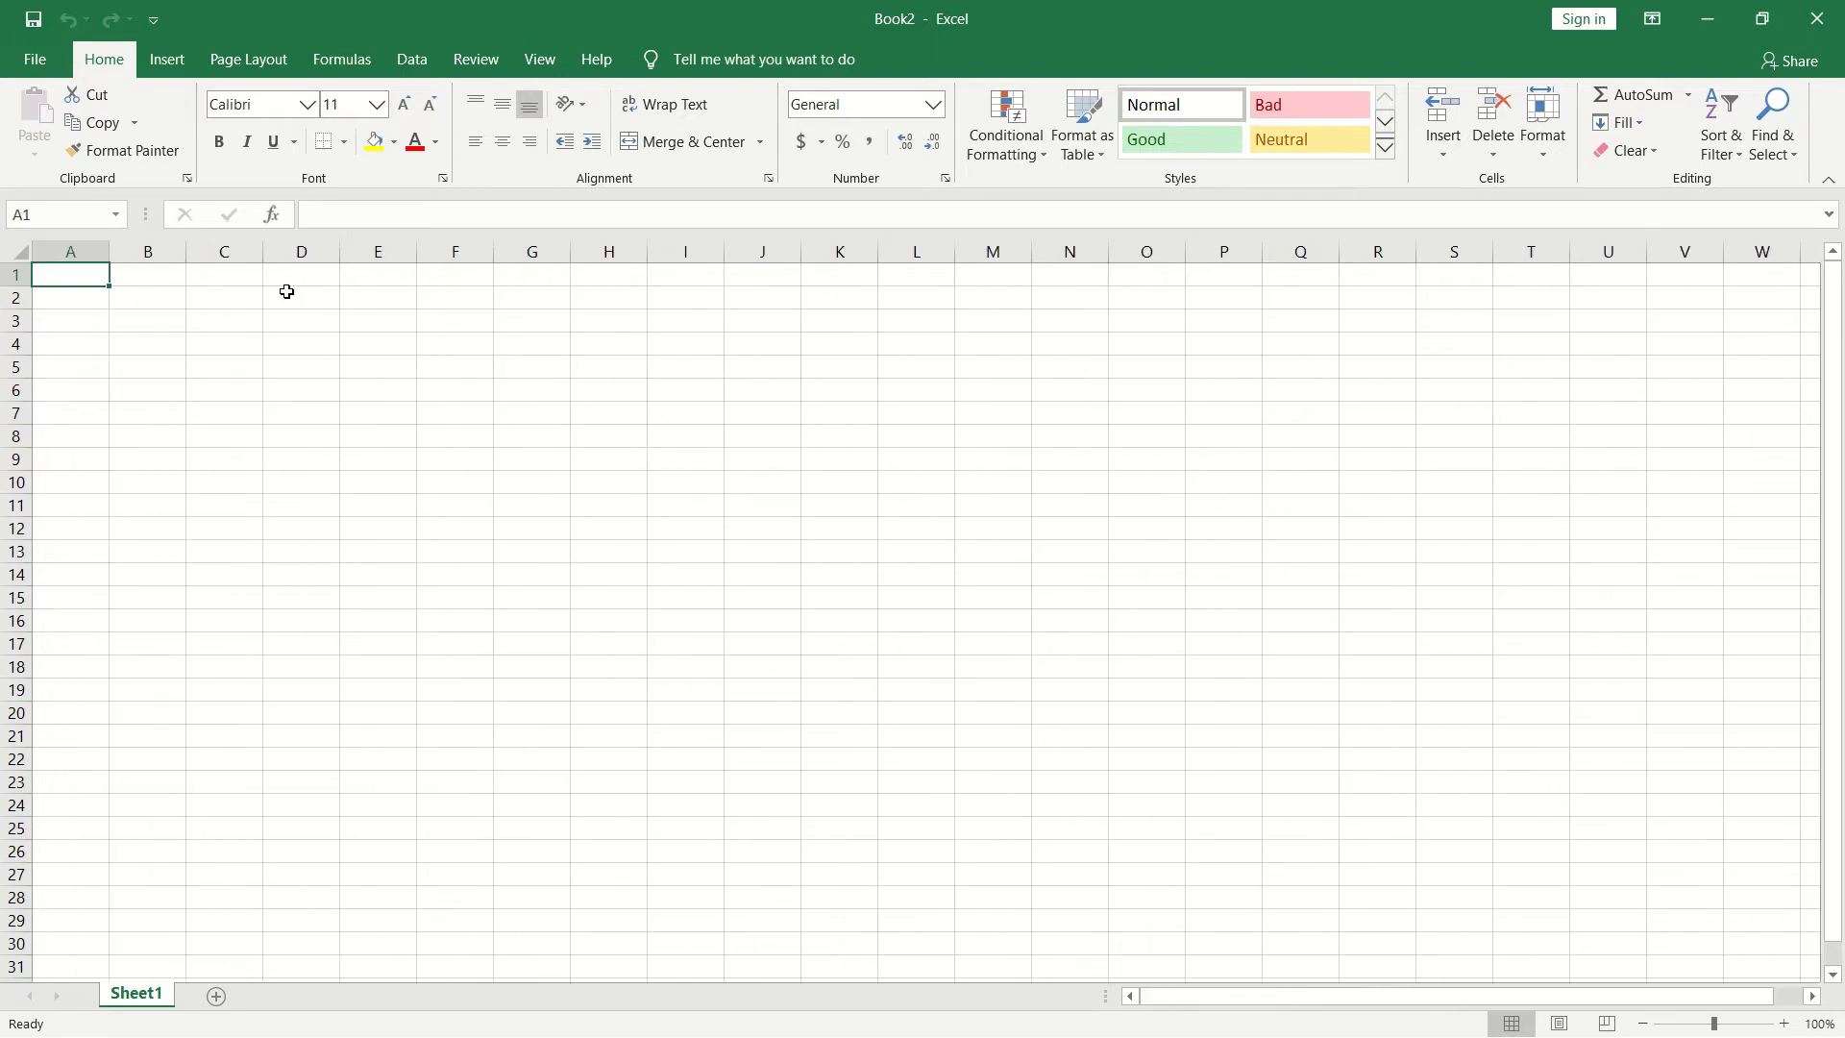
# Step: Enter 1 in cell A1 and 3 in XFD1, the last cell of row 1
pyautogui.write('1')
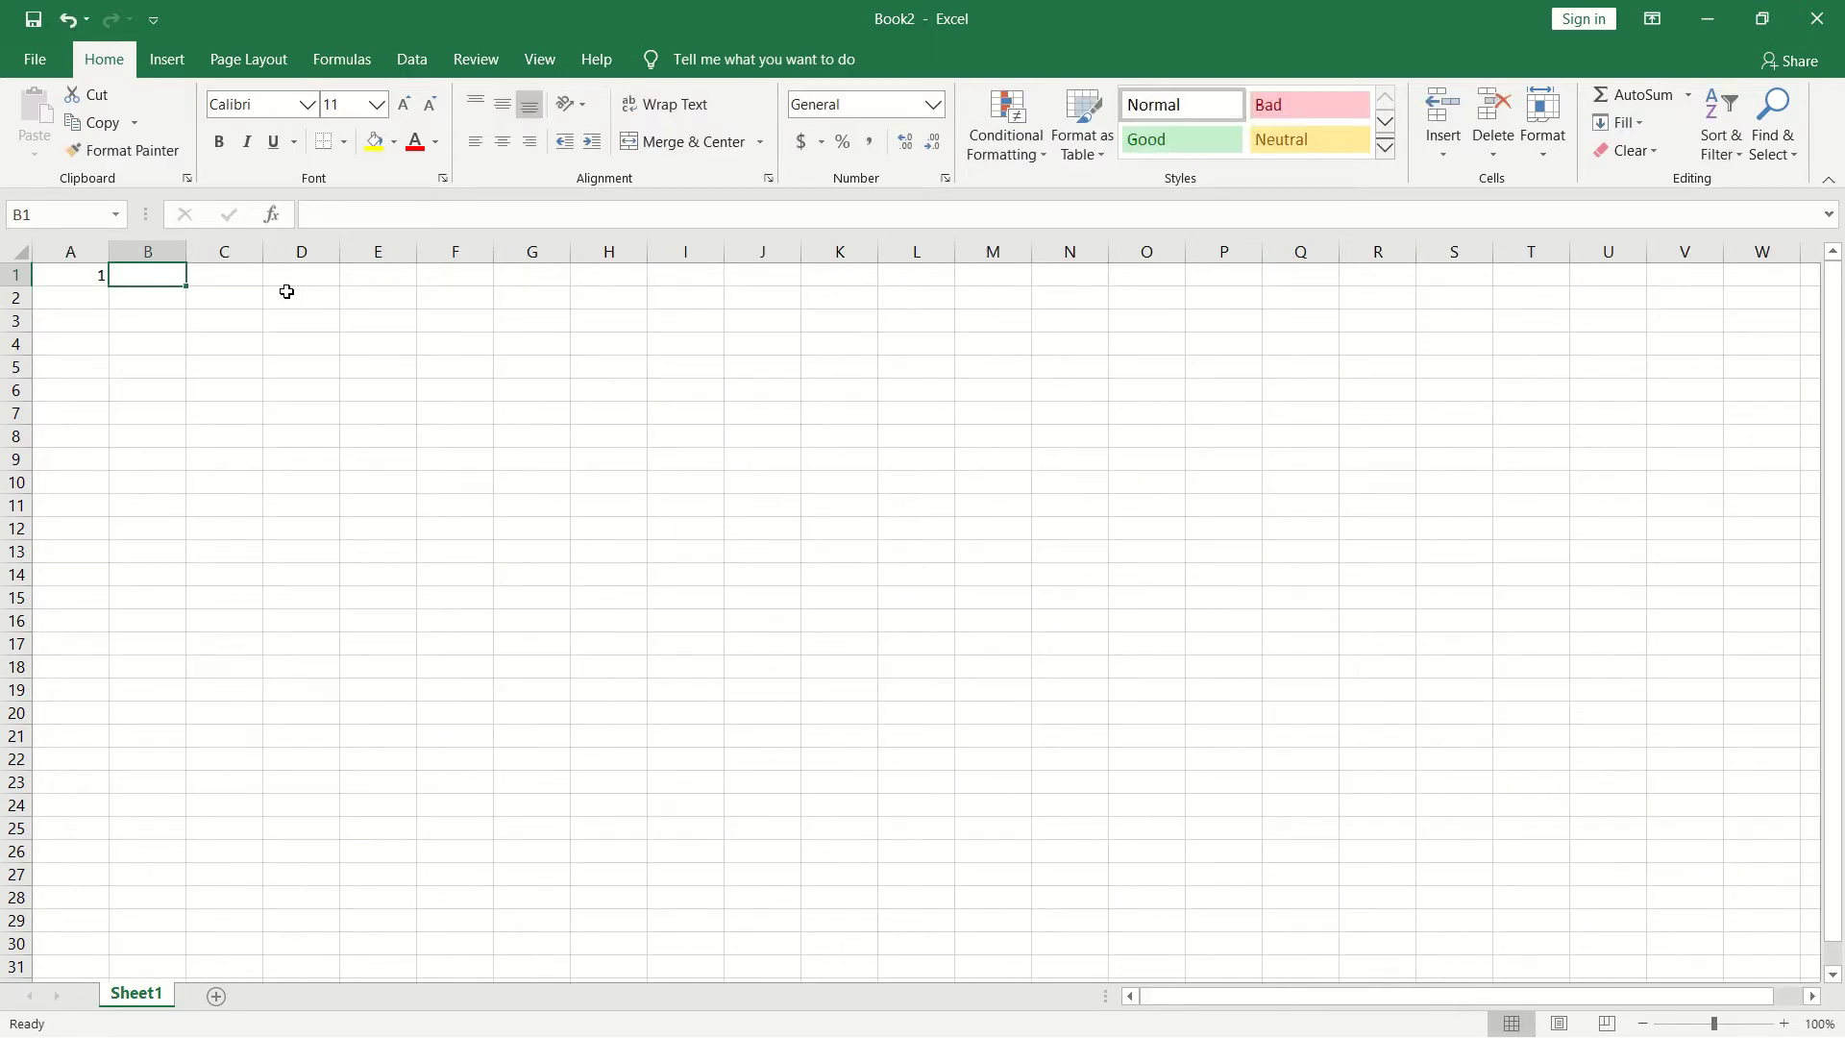
pyautogui.hotkey('ctrl', 'Right')
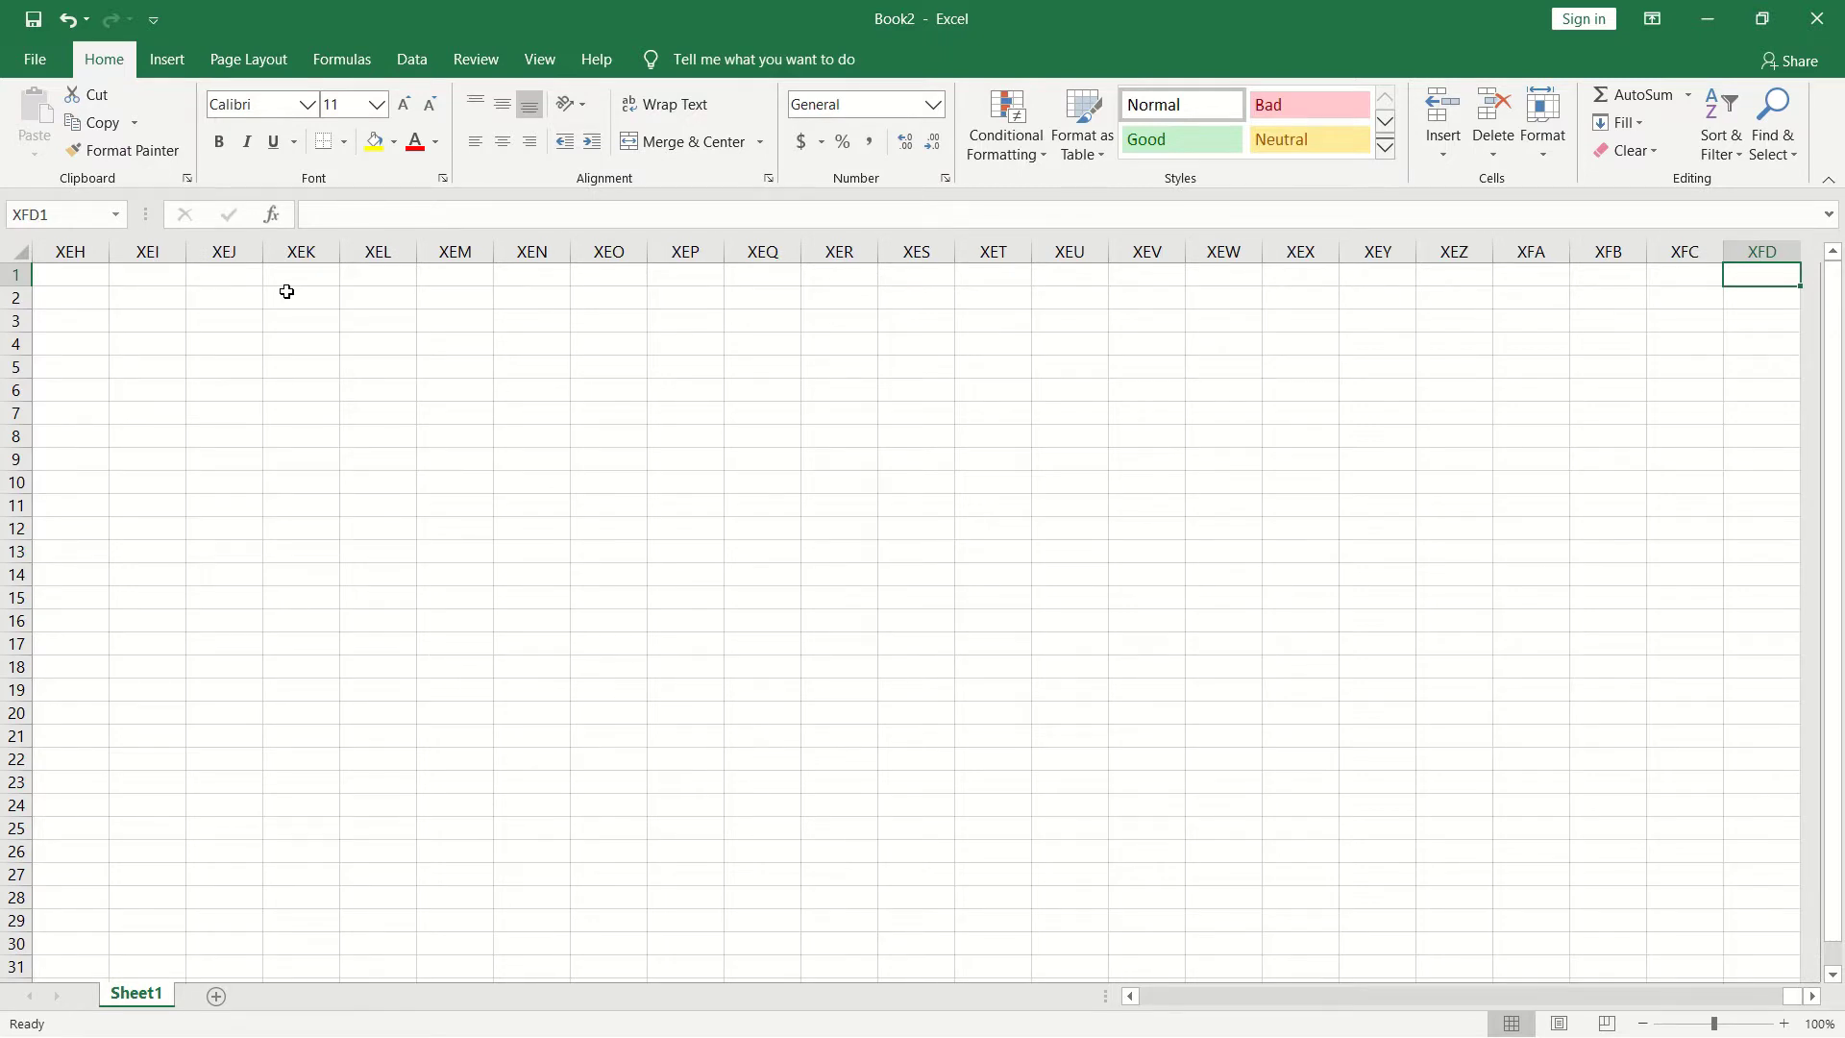
pyautogui.write('3')
pyautogui.hotkey('ctrl', 'Return')
# Step: Select row 1 across all columns, and return to its last cell XFD1
pyautogui.hotkey('shift', 'space')
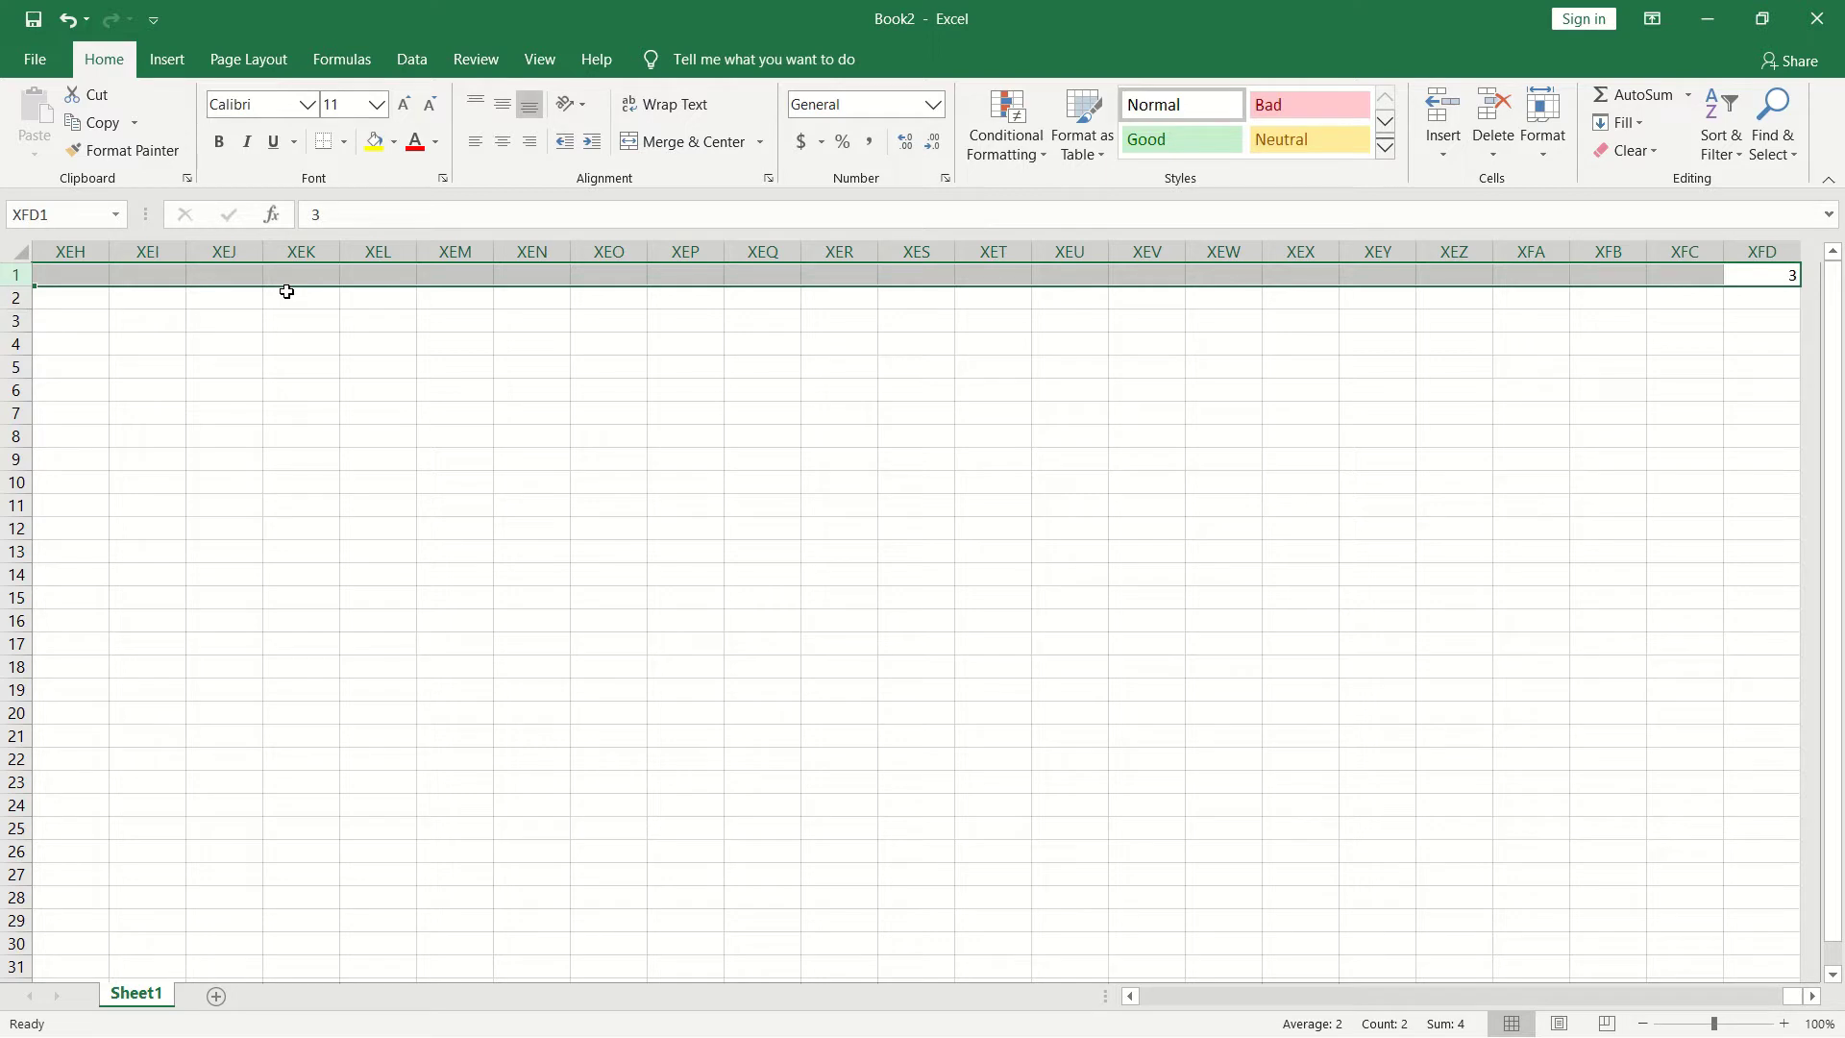
pyautogui.press('Left')
pyautogui.press('Left')
pyautogui.press('Left')
pyautogui.press('Right')
pyautogui.press('Right')
pyautogui.press('Right')
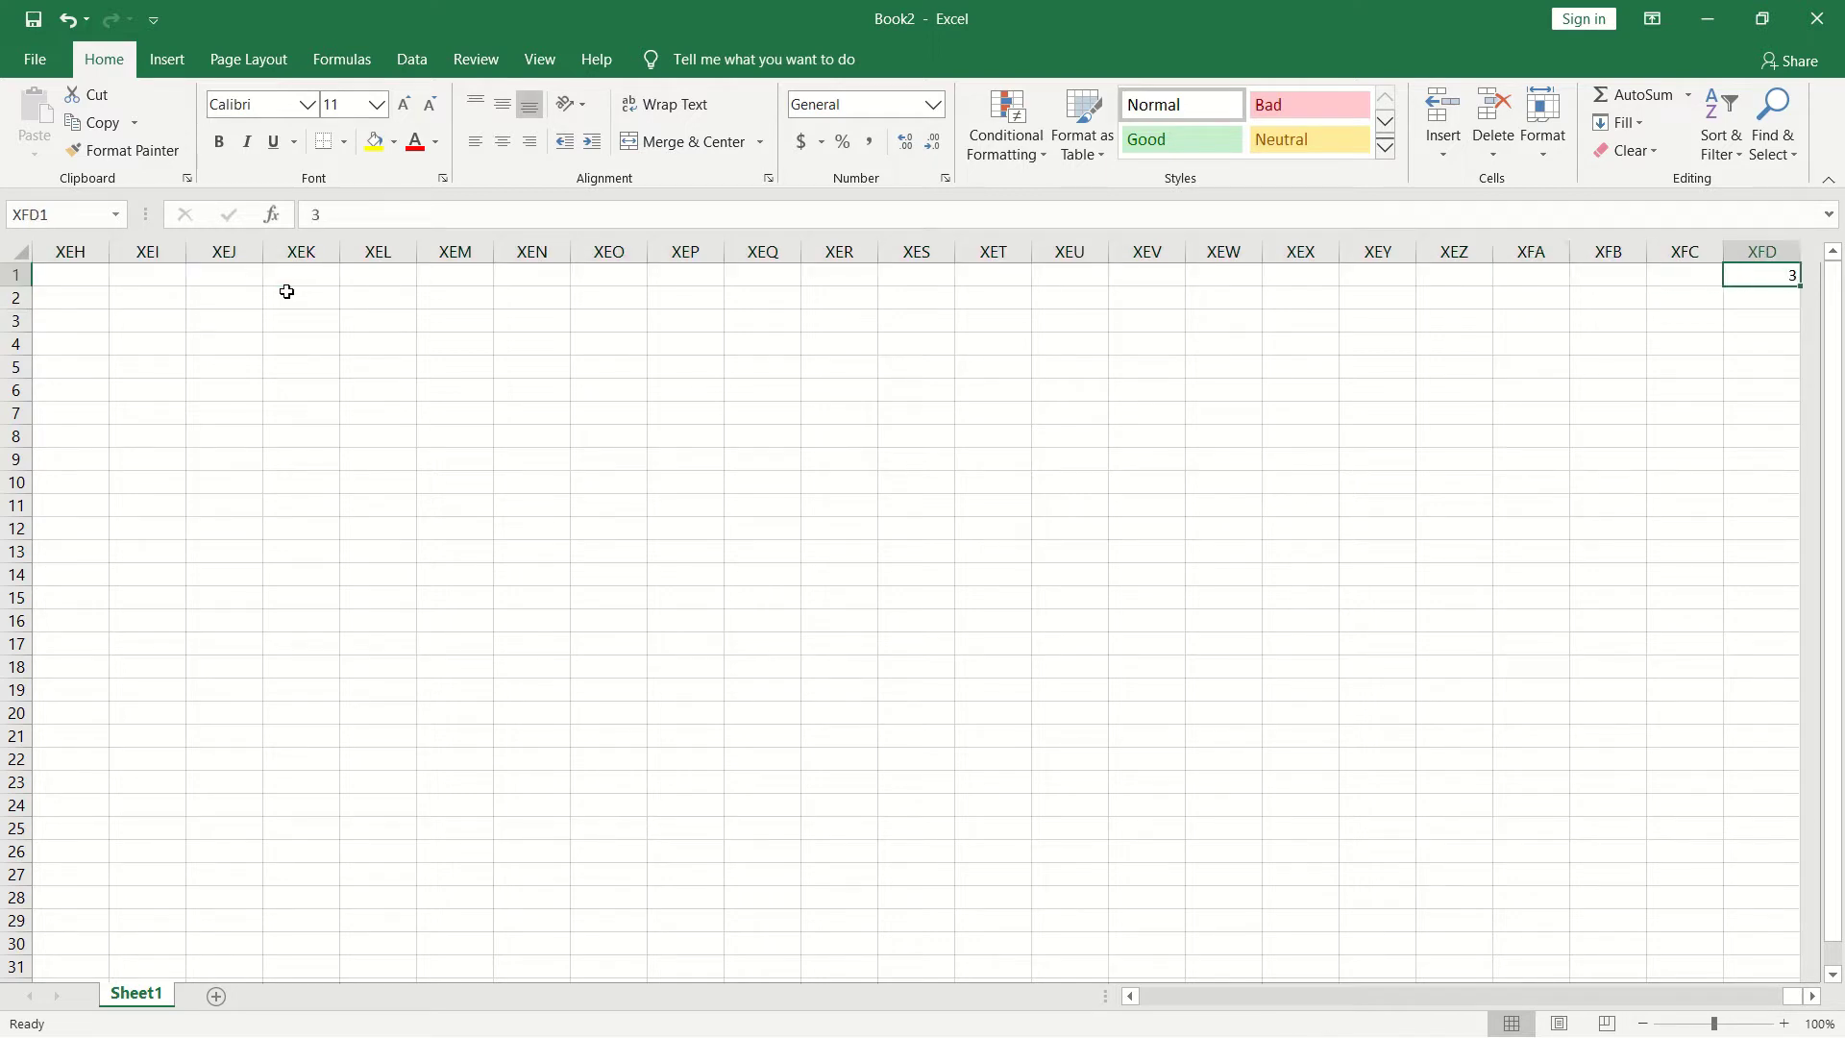
# Step: Jump to the last row of column A, cell A1048576, and return to cell A1
pyautogui.hotkey('ctrl', 'Home')
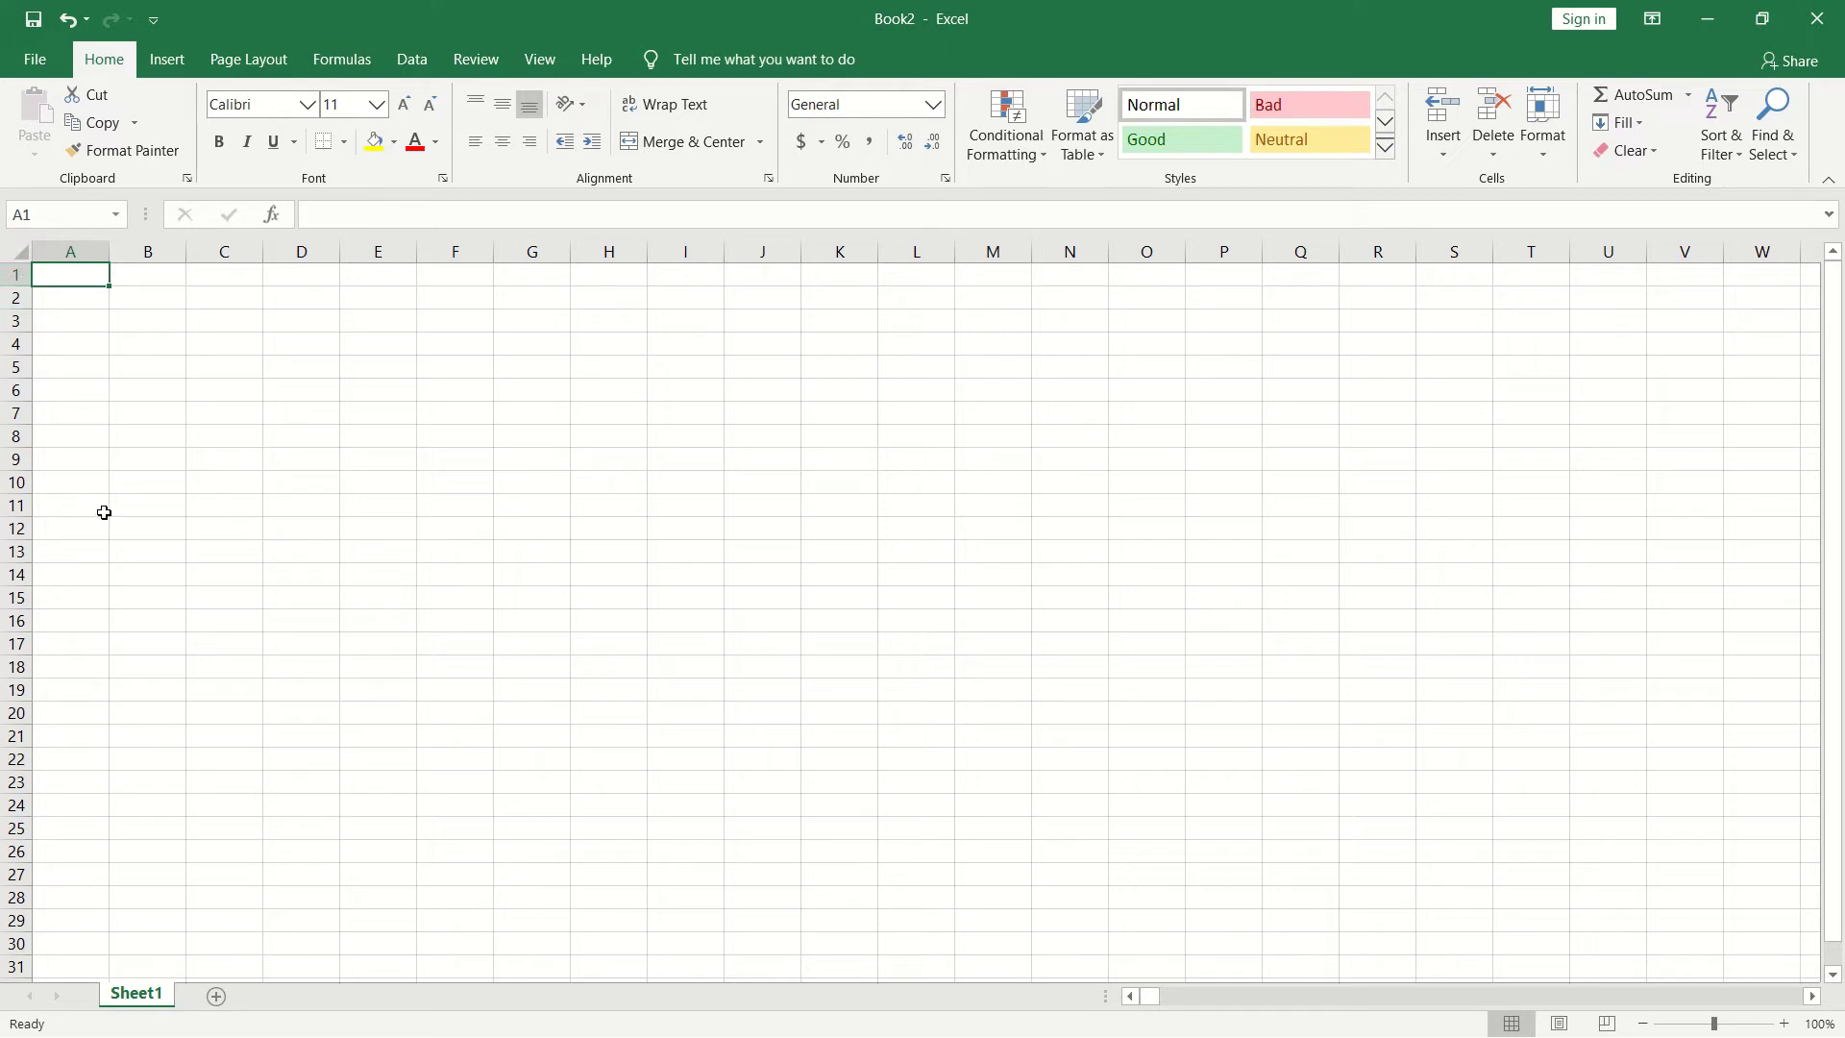
pyautogui.hotkey('ctrl', 'Down')
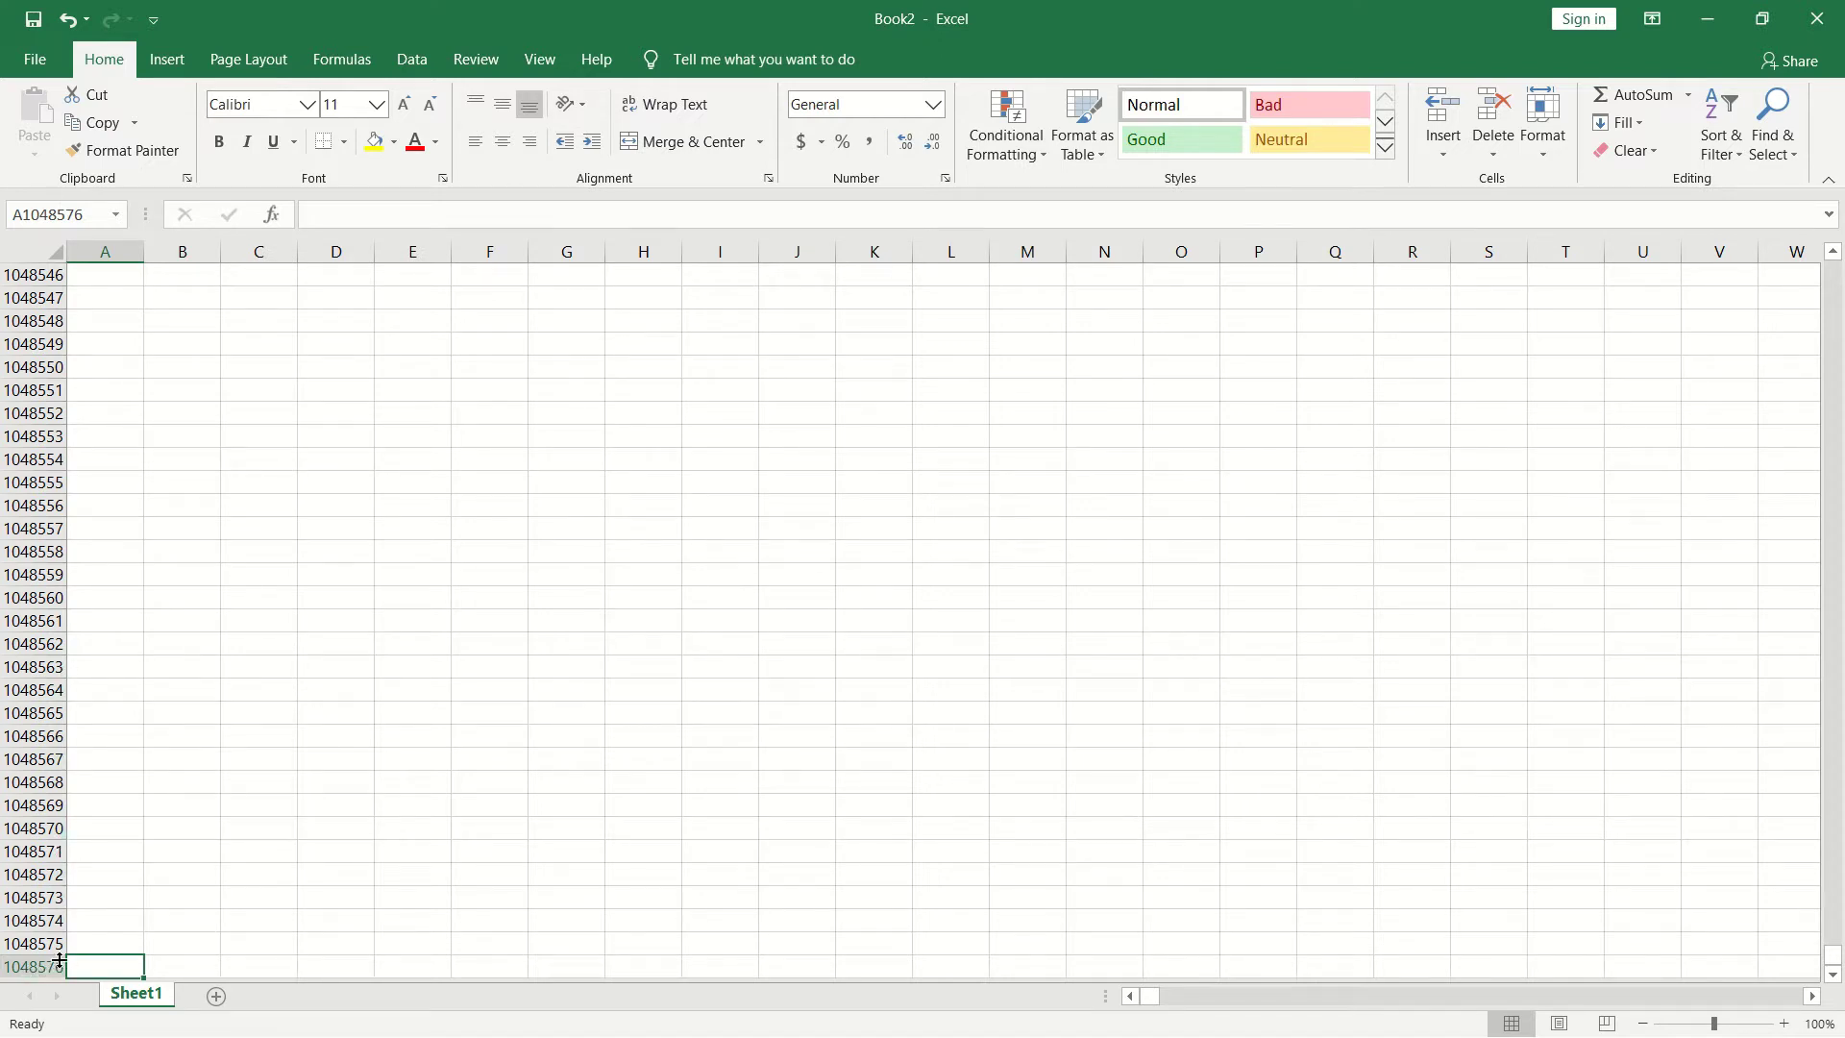
pyautogui.press('End')
pyautogui.press('Up')
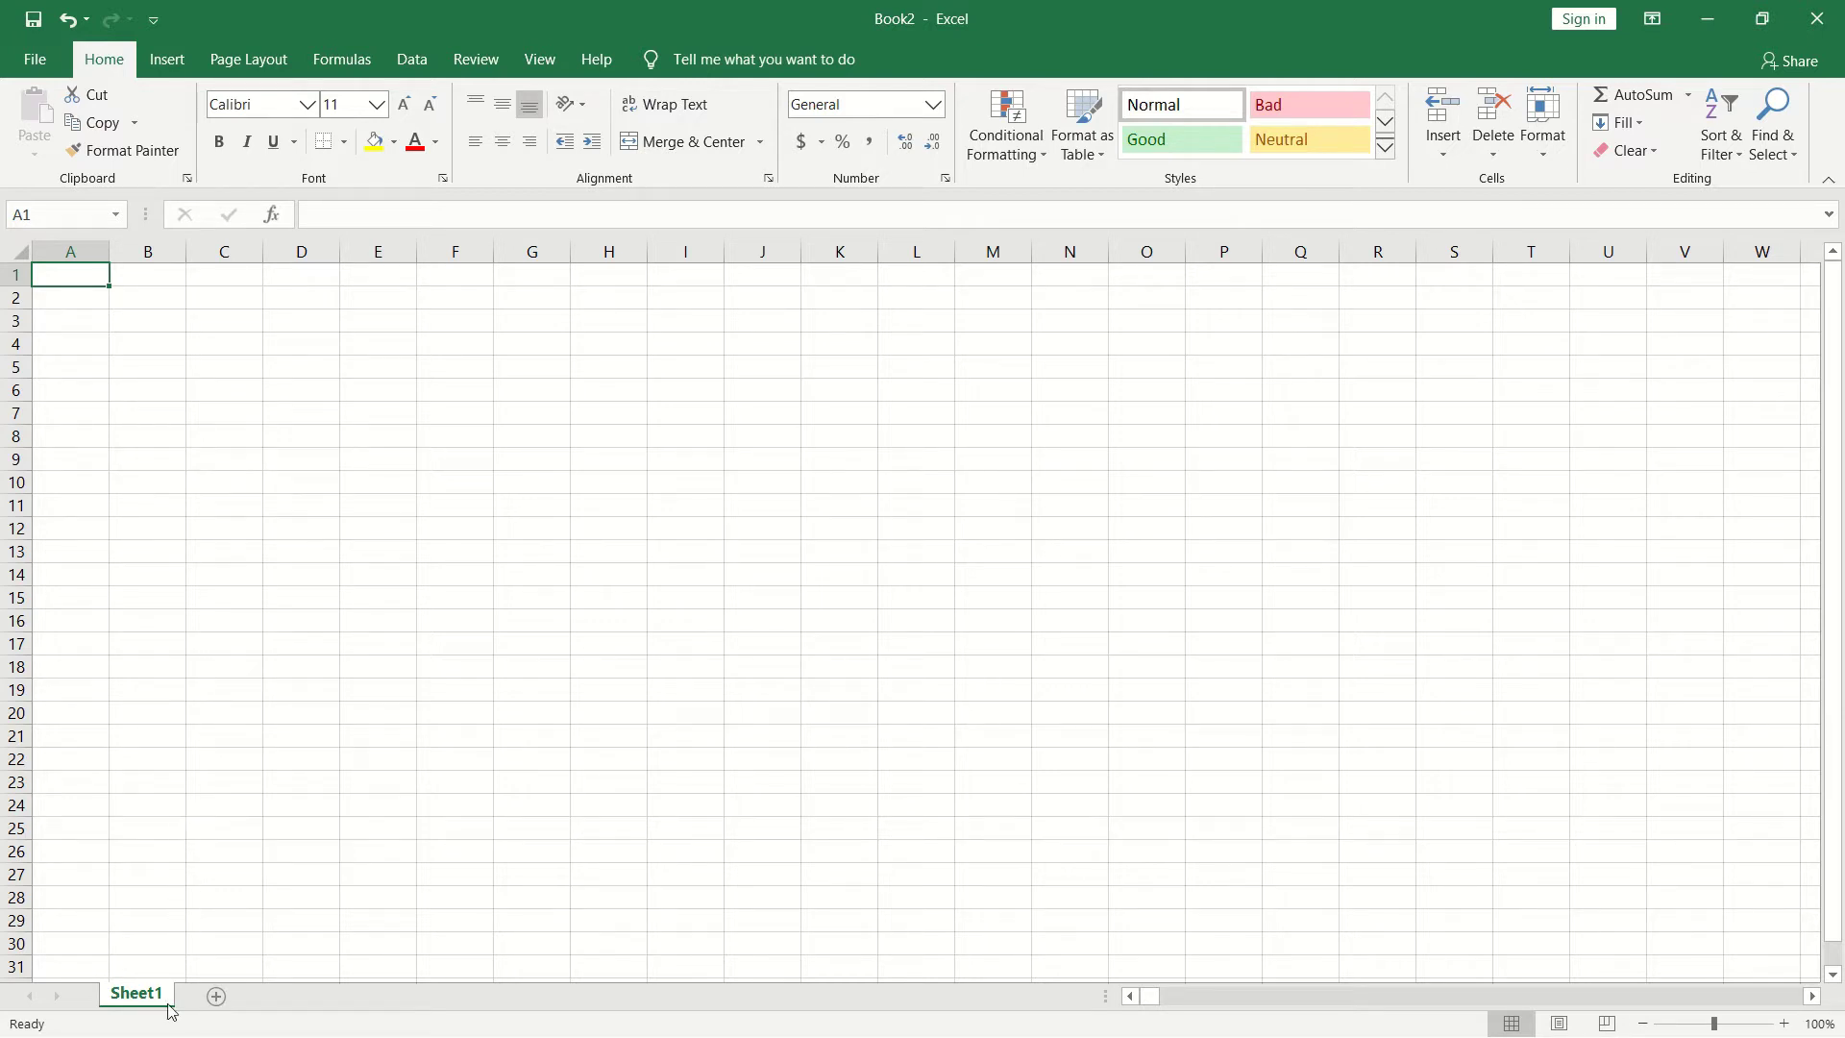
# Step: Add three new worksheets, Sheet2, Sheet3 and Sheet4, after Sheet1
pyautogui.click(218, 997)
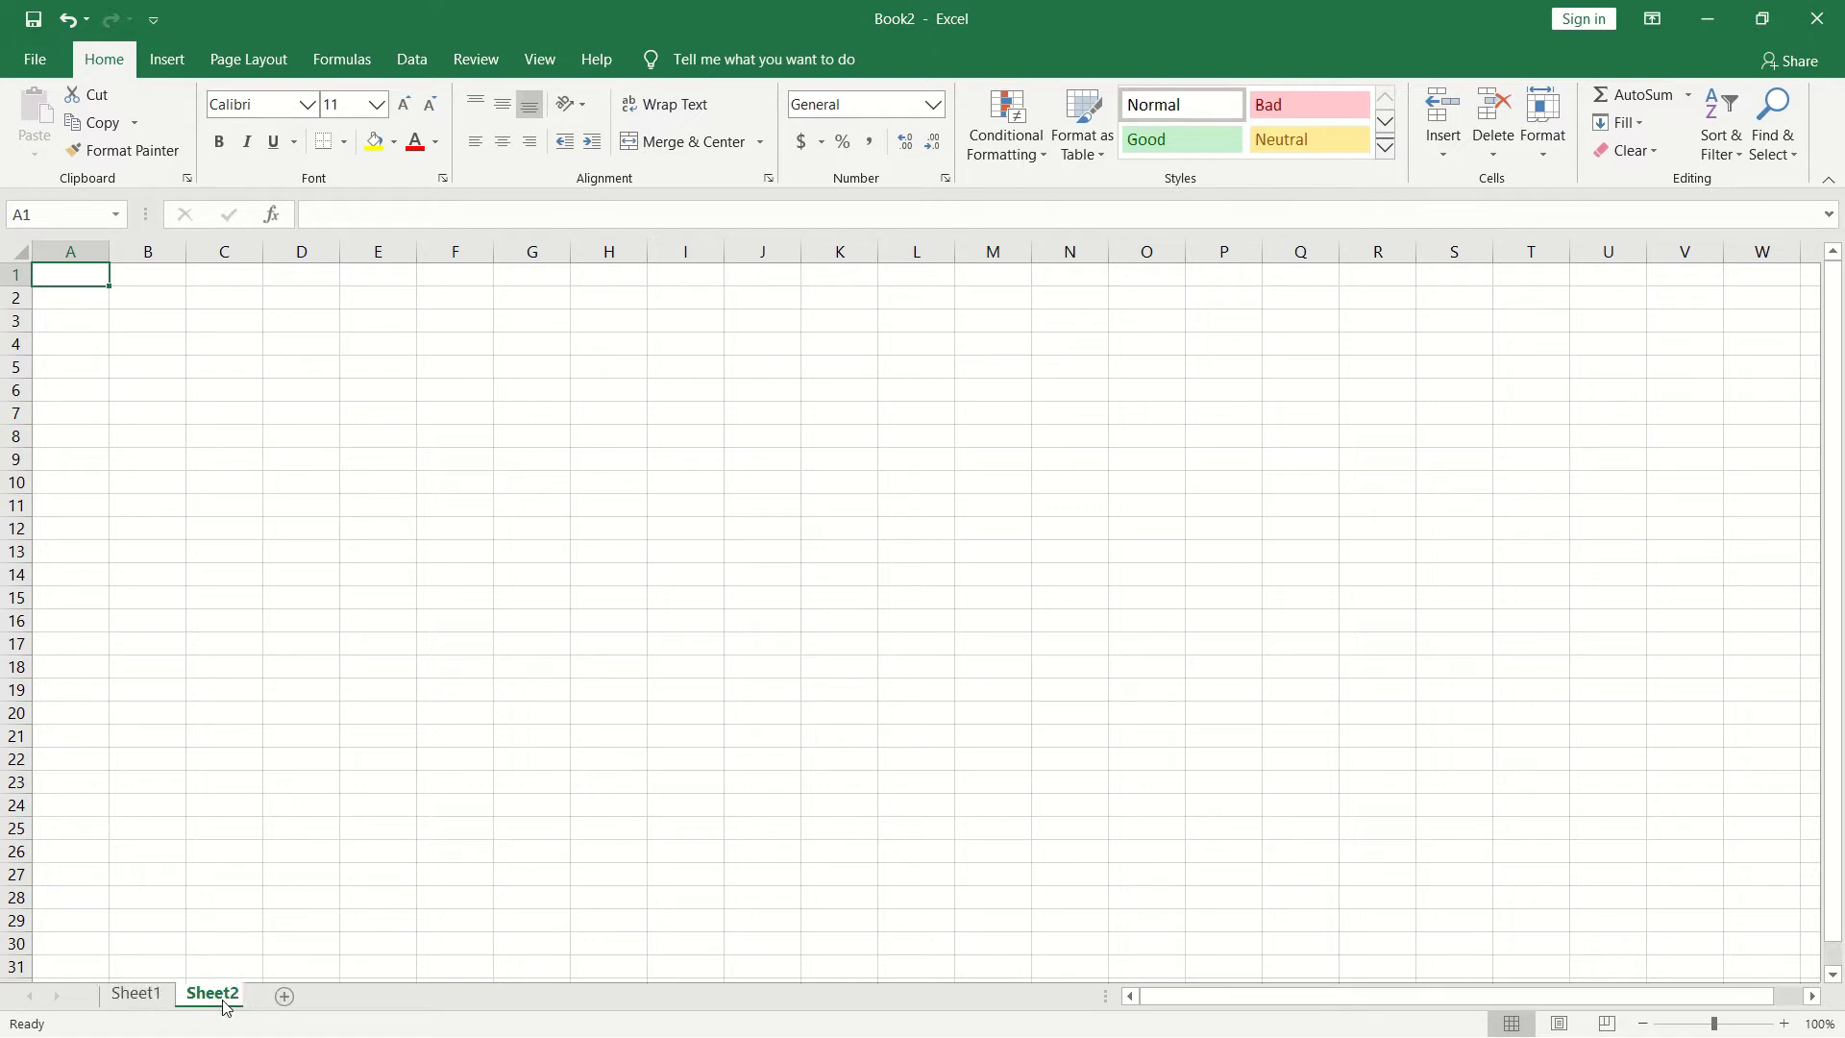
pyautogui.click(285, 998)
pyautogui.click(354, 996)
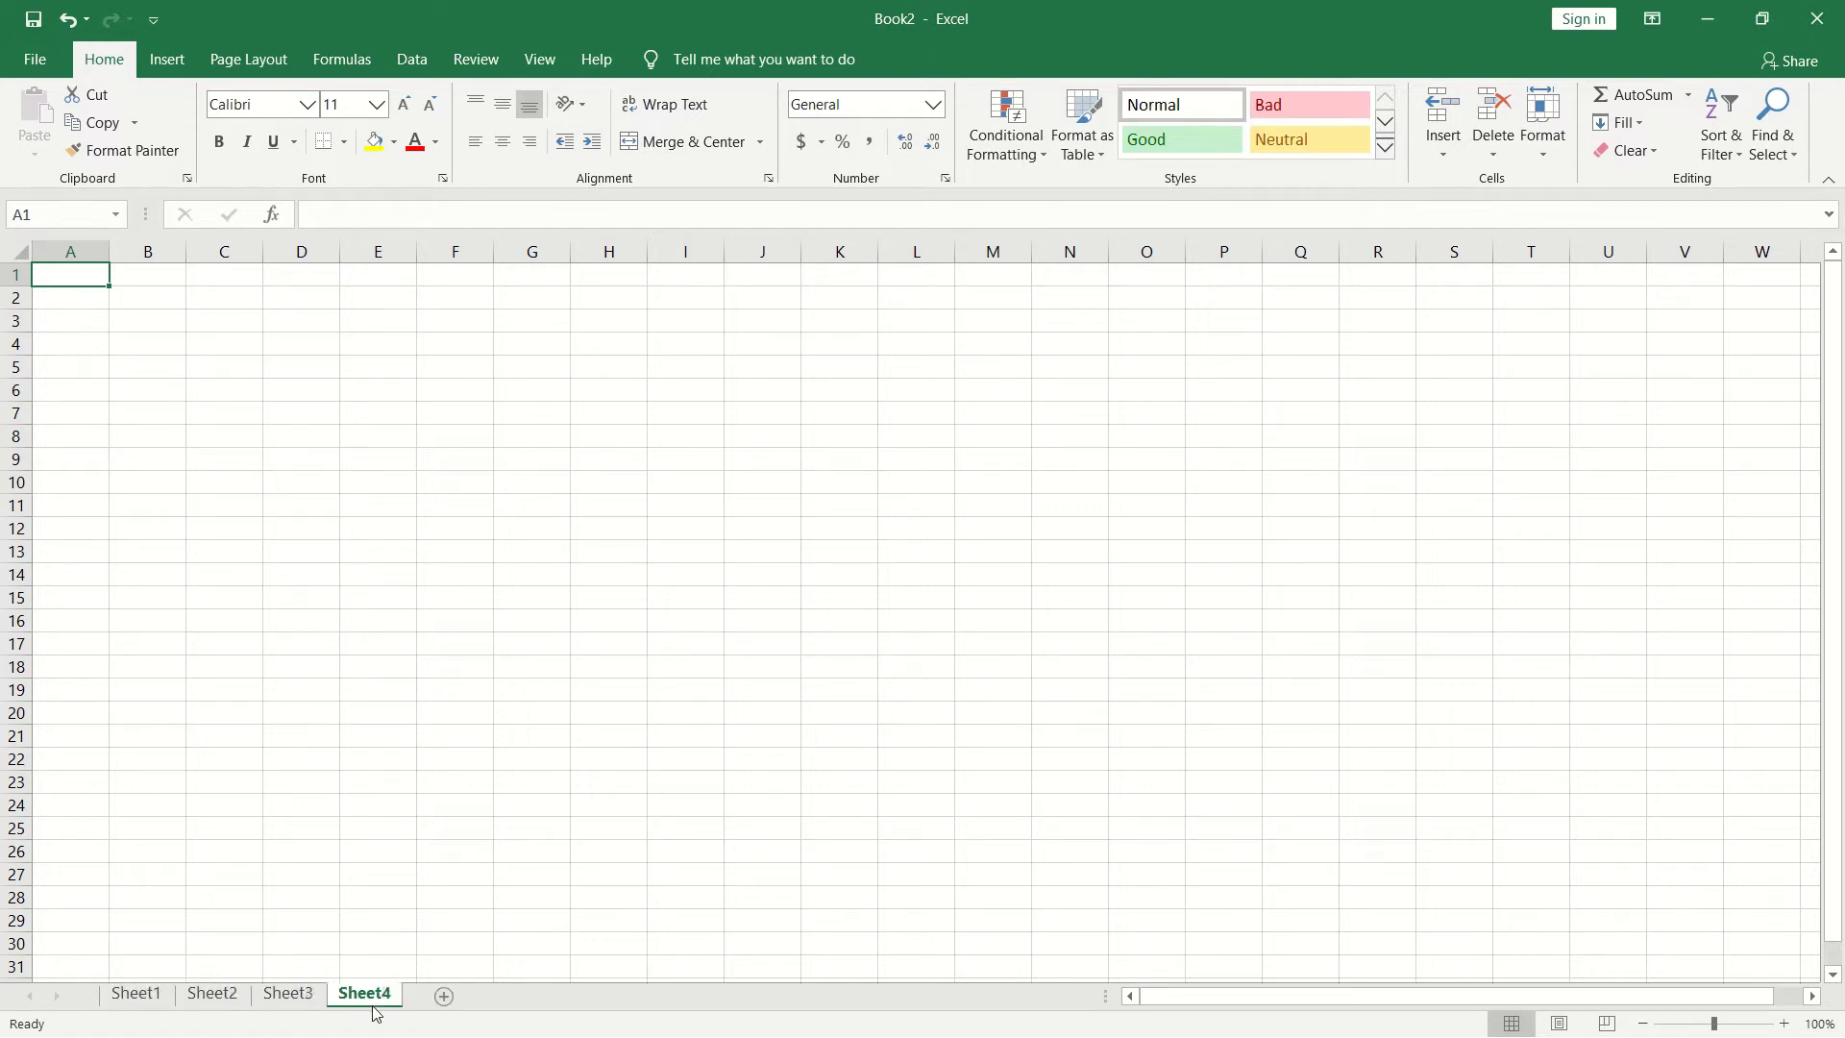
# Step: Look through the four worksheets Sheet1 to Sheet4, ending on Sheet1
pyautogui.click(143, 998)
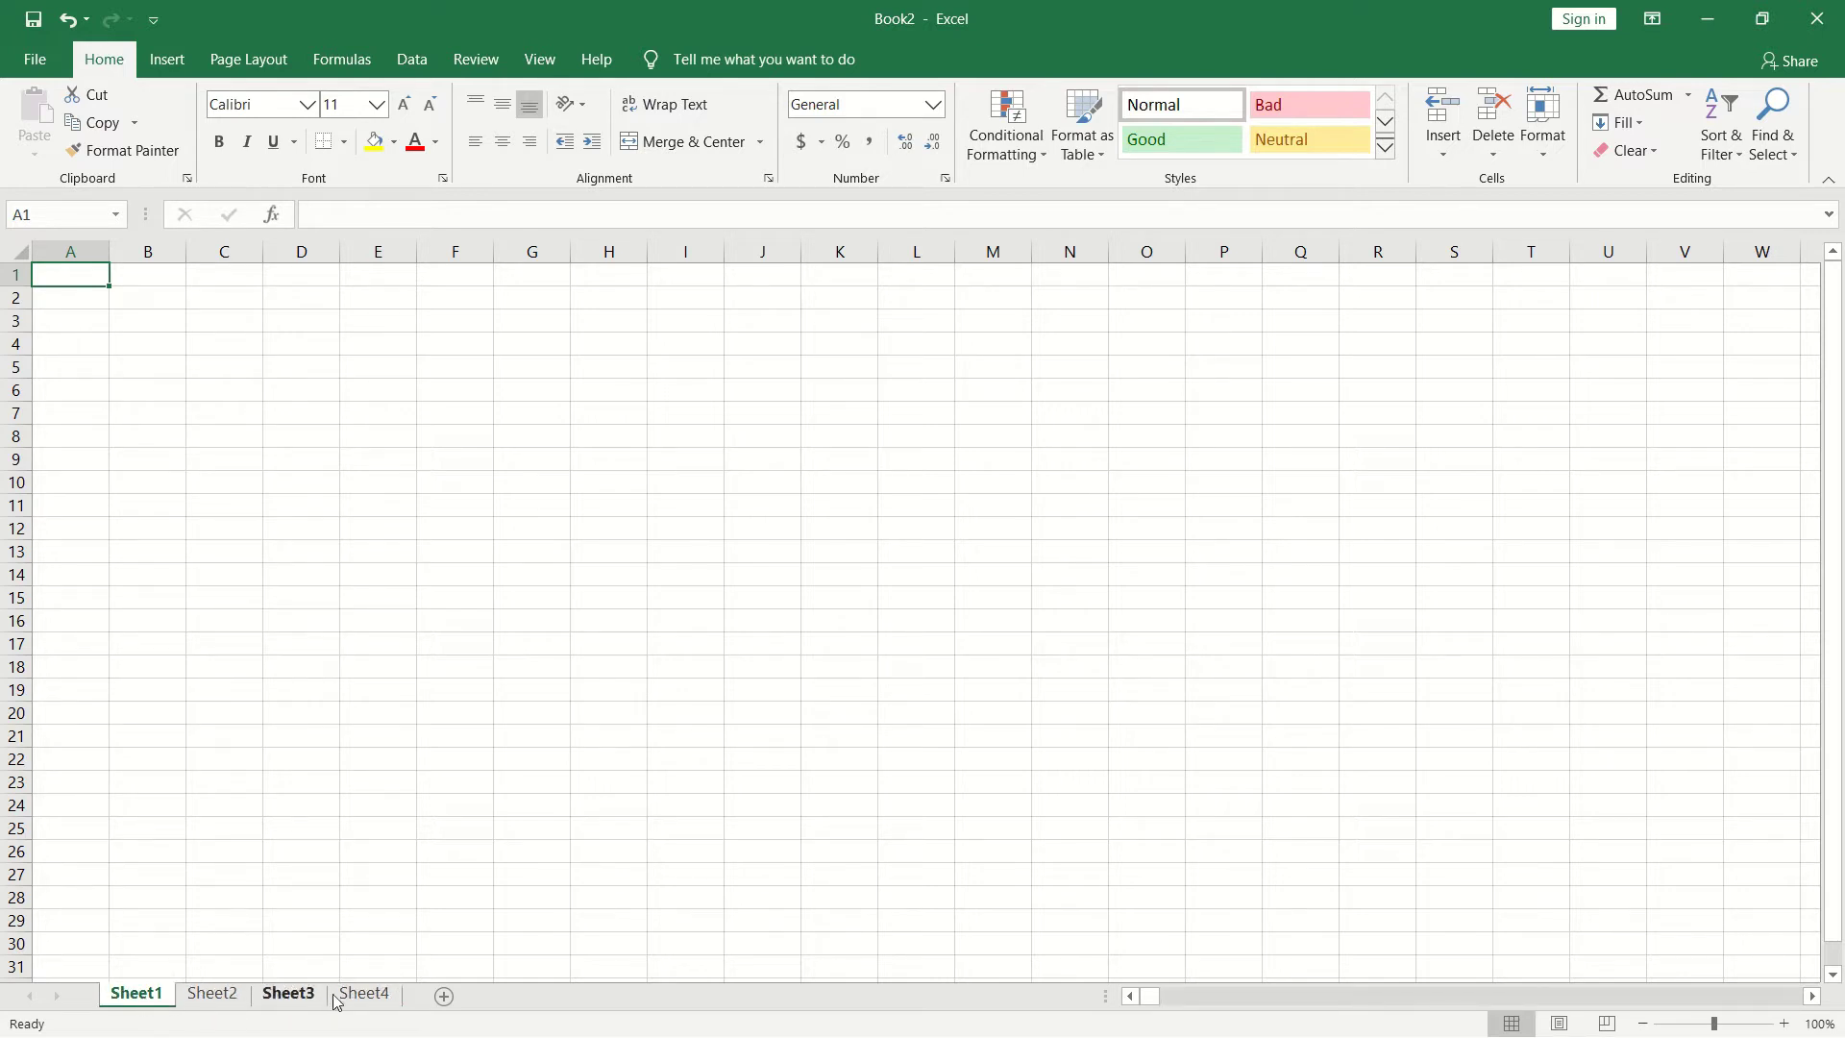
pyautogui.click(237, 997)
pyautogui.click(284, 1000)
pyautogui.click(159, 999)
pyautogui.click(220, 996)
pyautogui.click(279, 998)
pyautogui.click(375, 999)
pyautogui.click(285, 999)
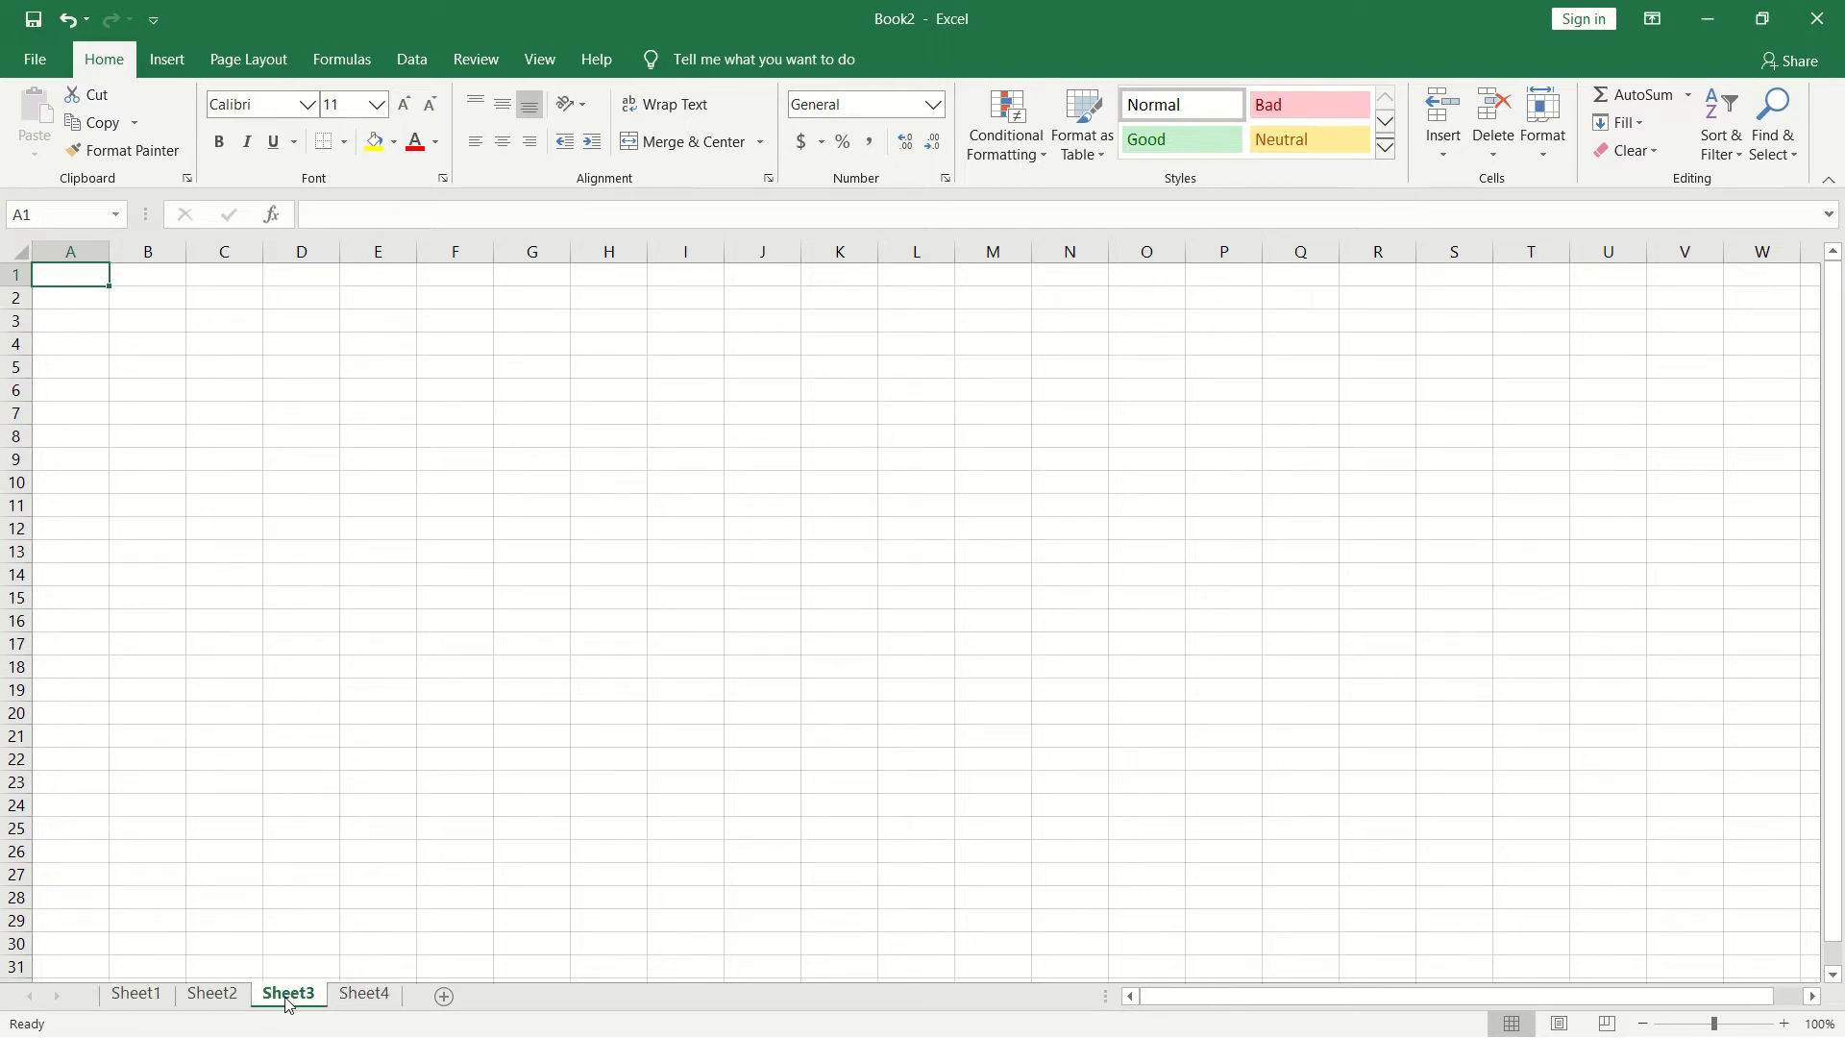
pyautogui.click(207, 1000)
pyautogui.click(135, 996)
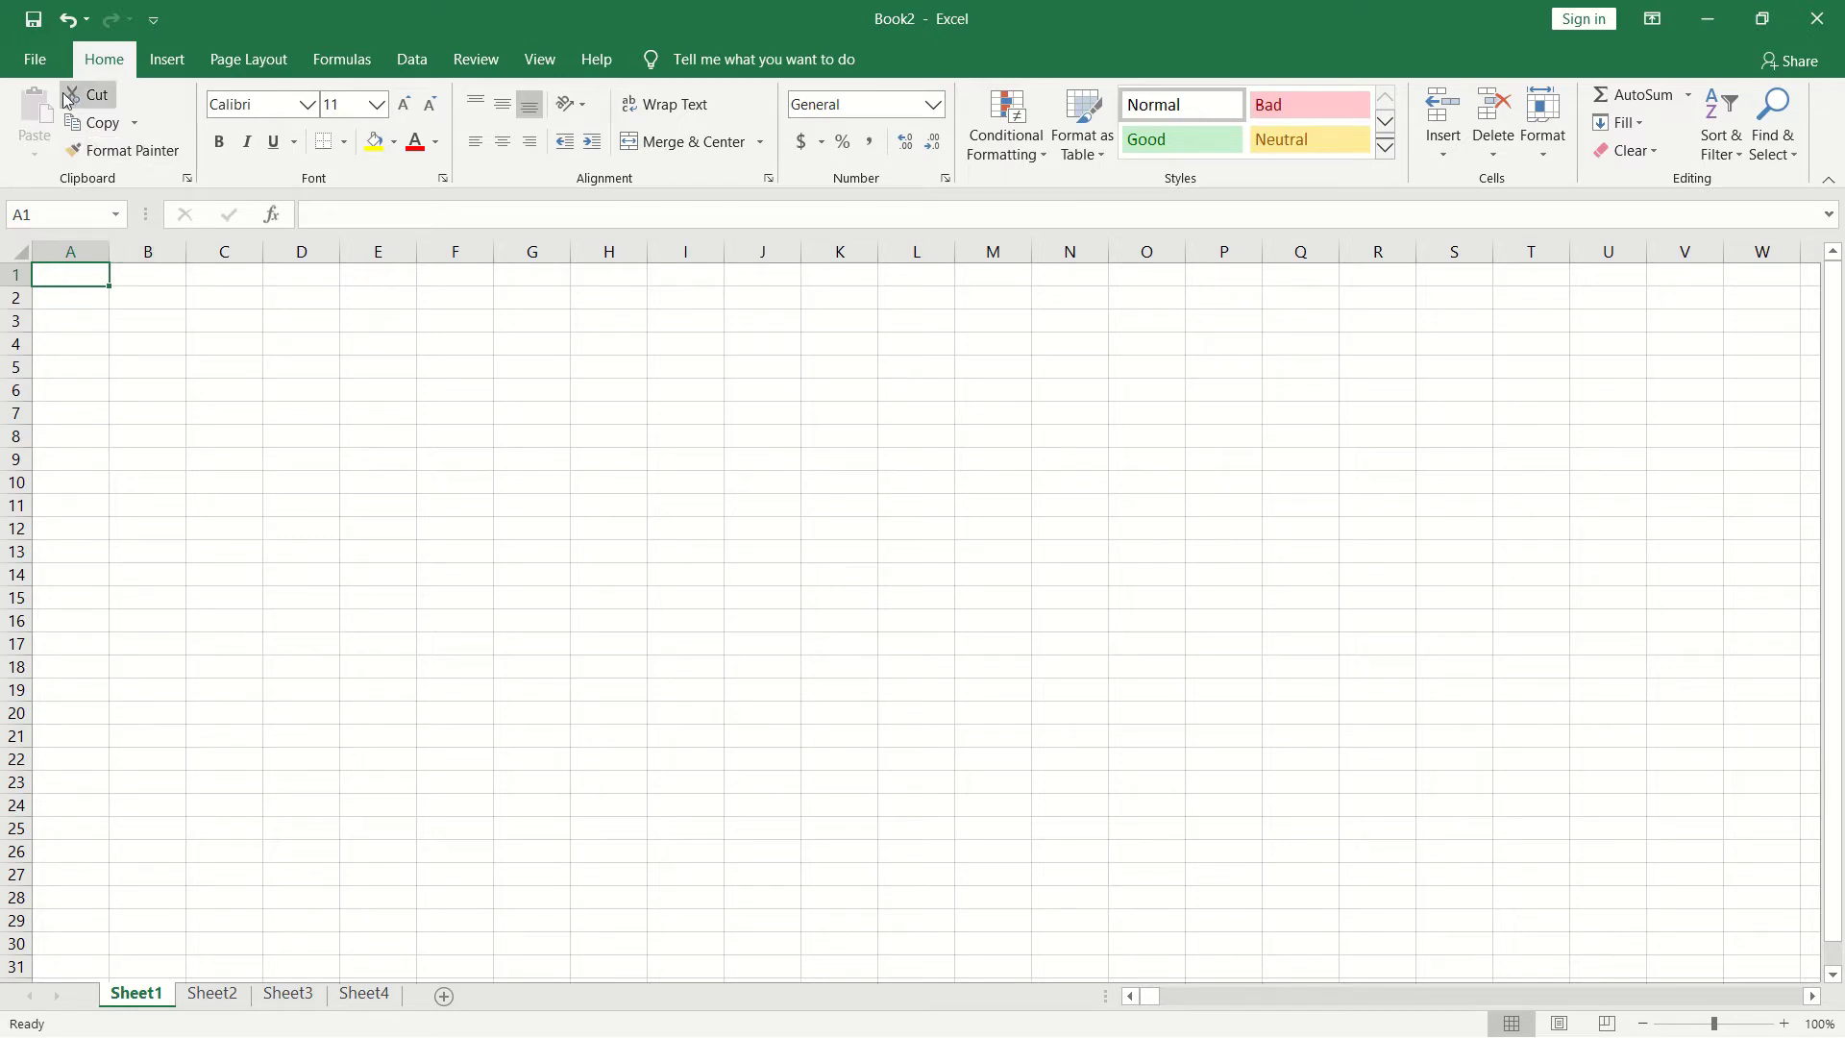
# Step: Save the workbook in the Documents folder as an Excel Workbook named Belajar Excel 001
pyautogui.click(42, 63)
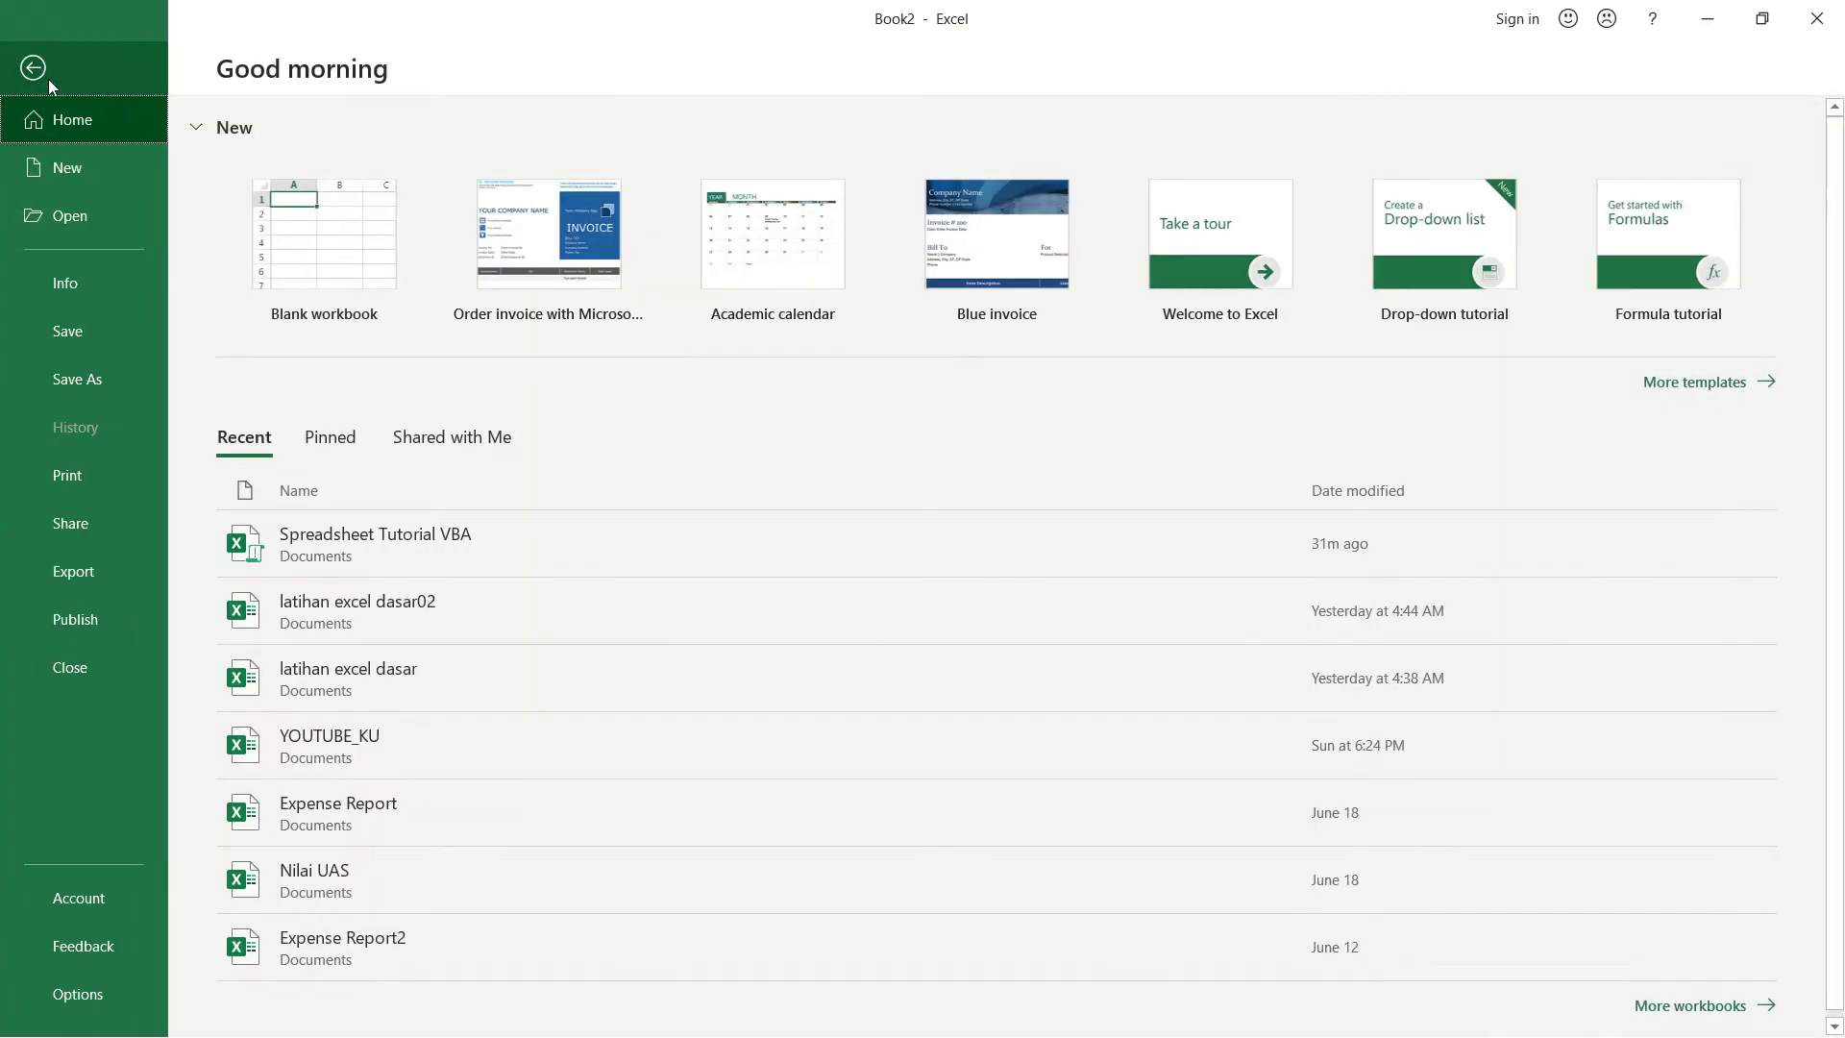
pyautogui.click(108, 340)
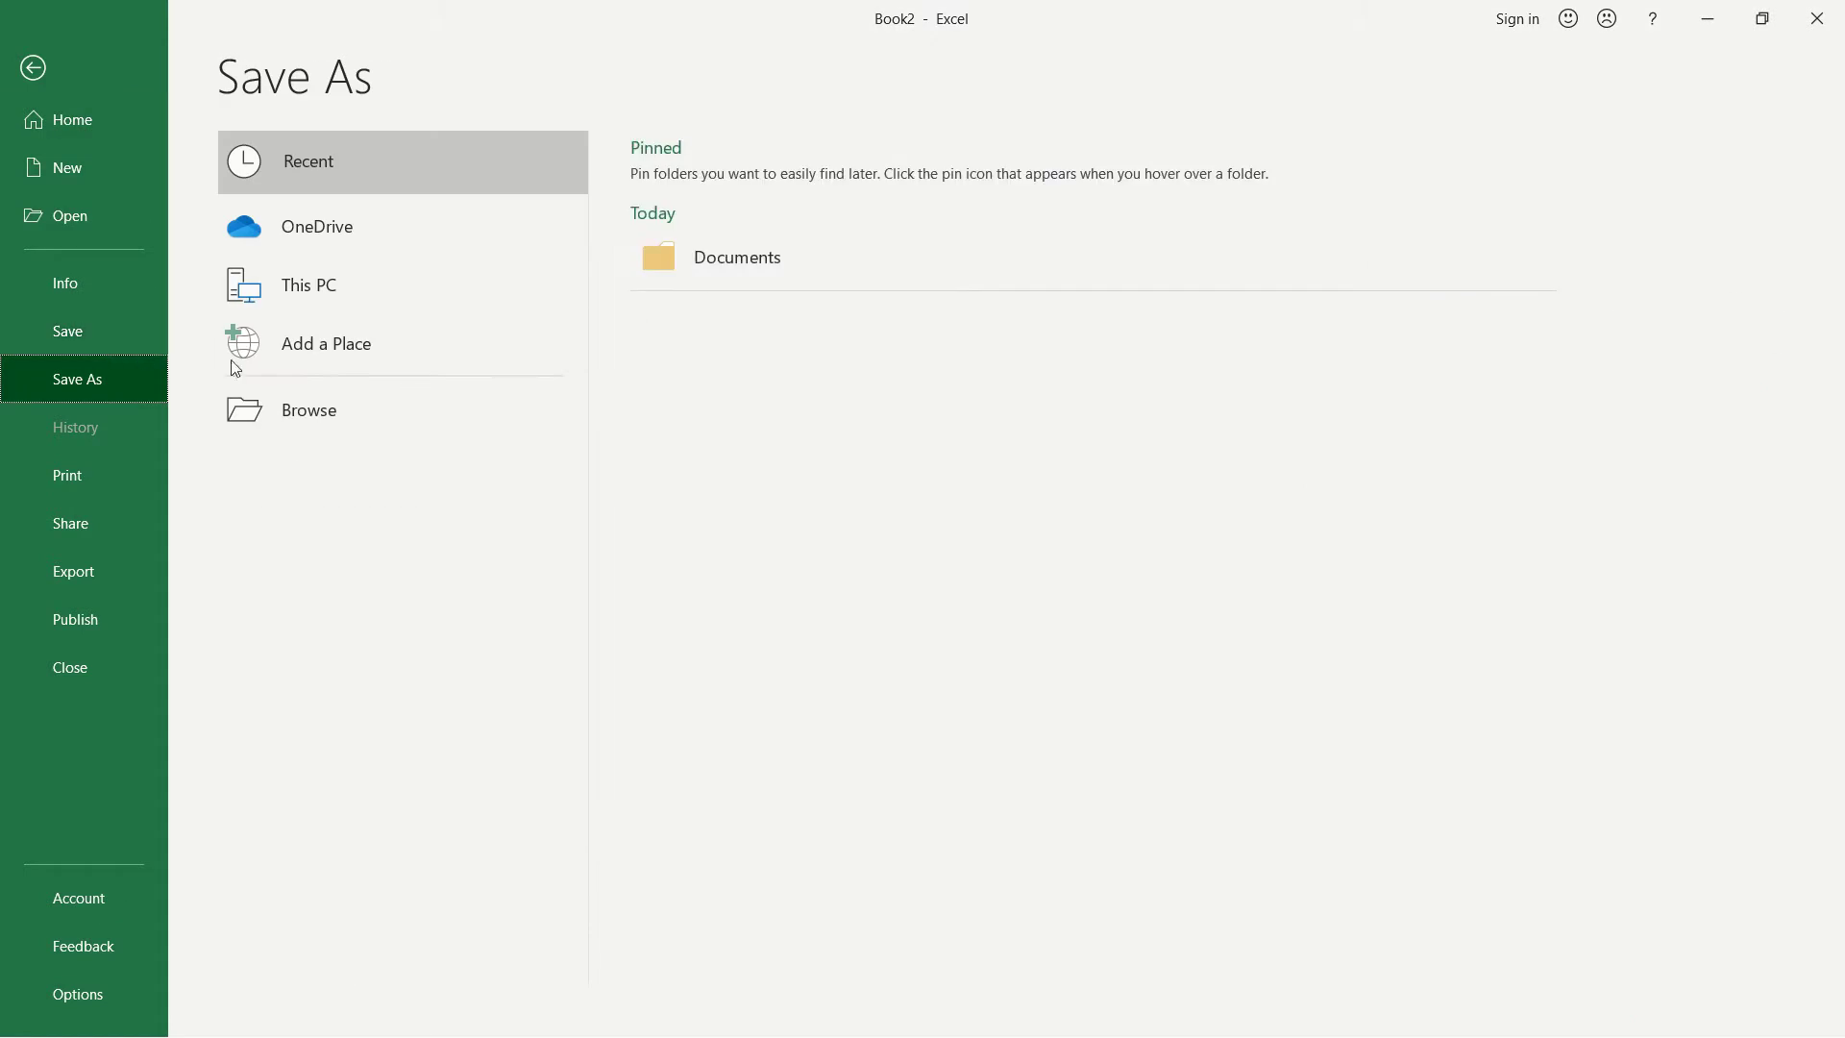
pyautogui.click(728, 273)
pyautogui.write('B')
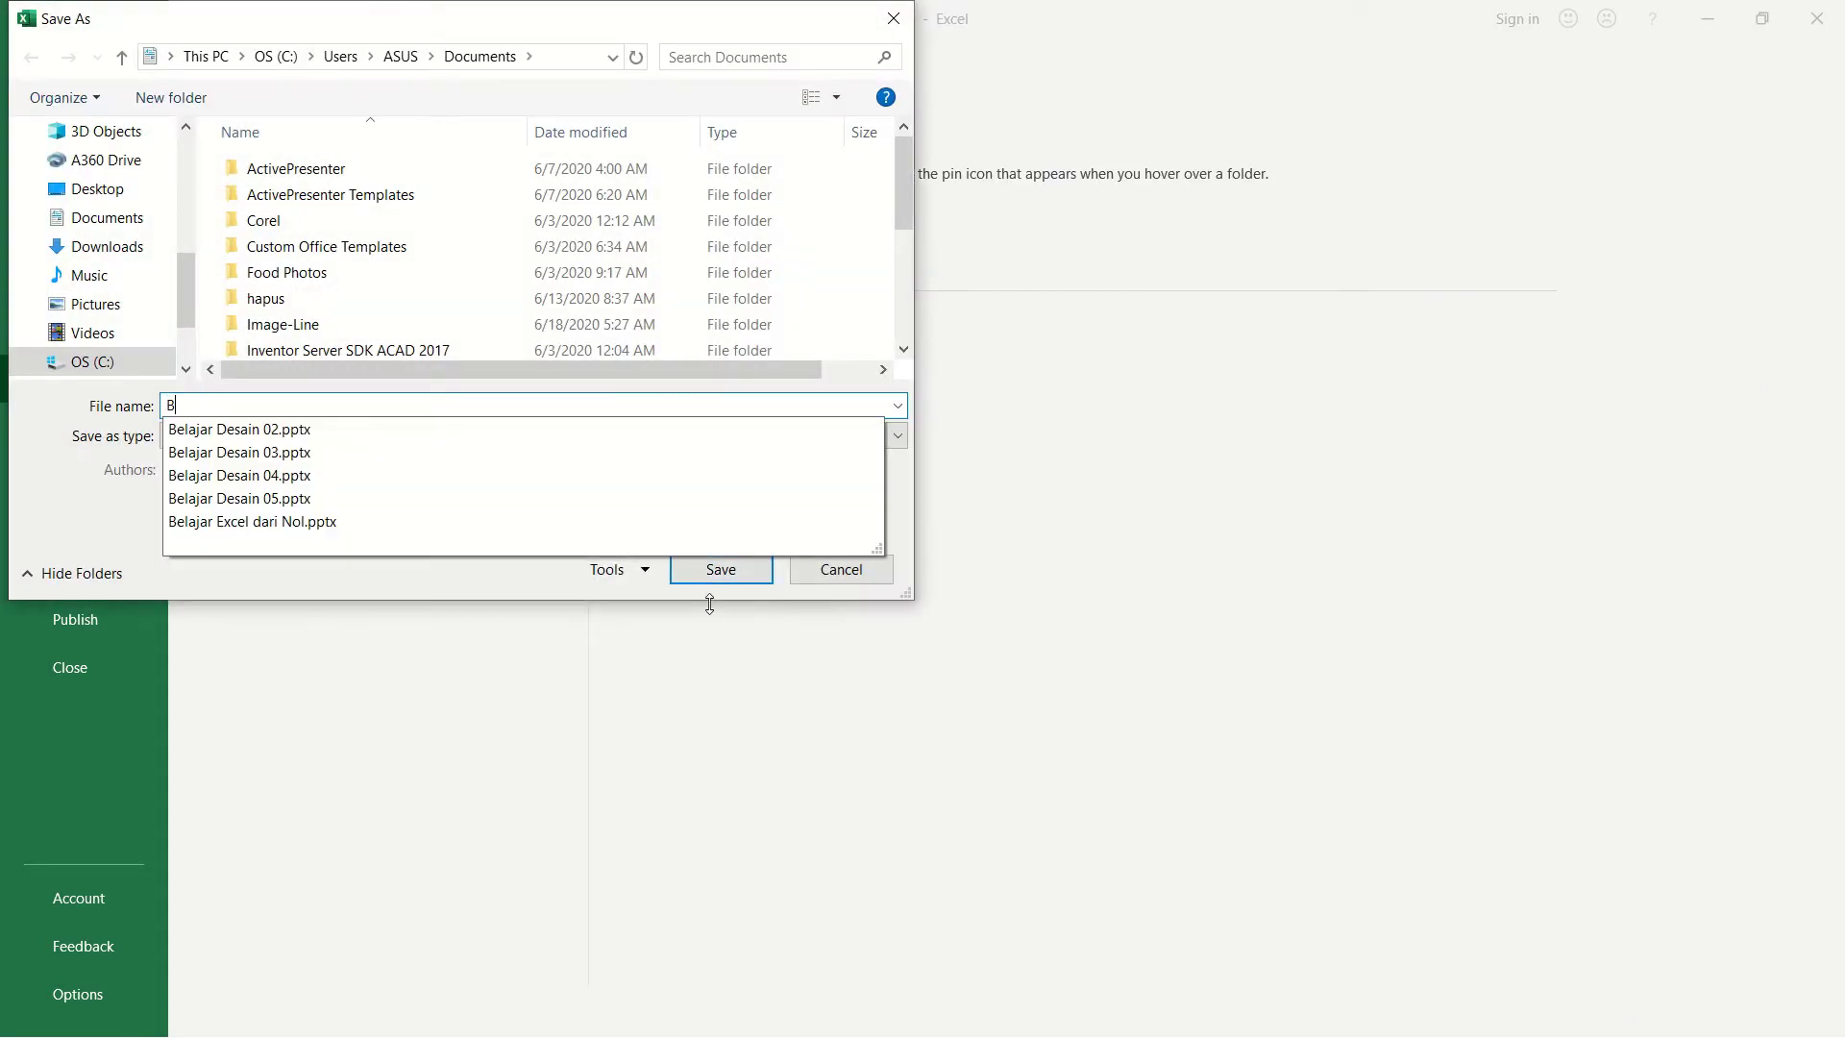
pyautogui.write('elajar Excel')
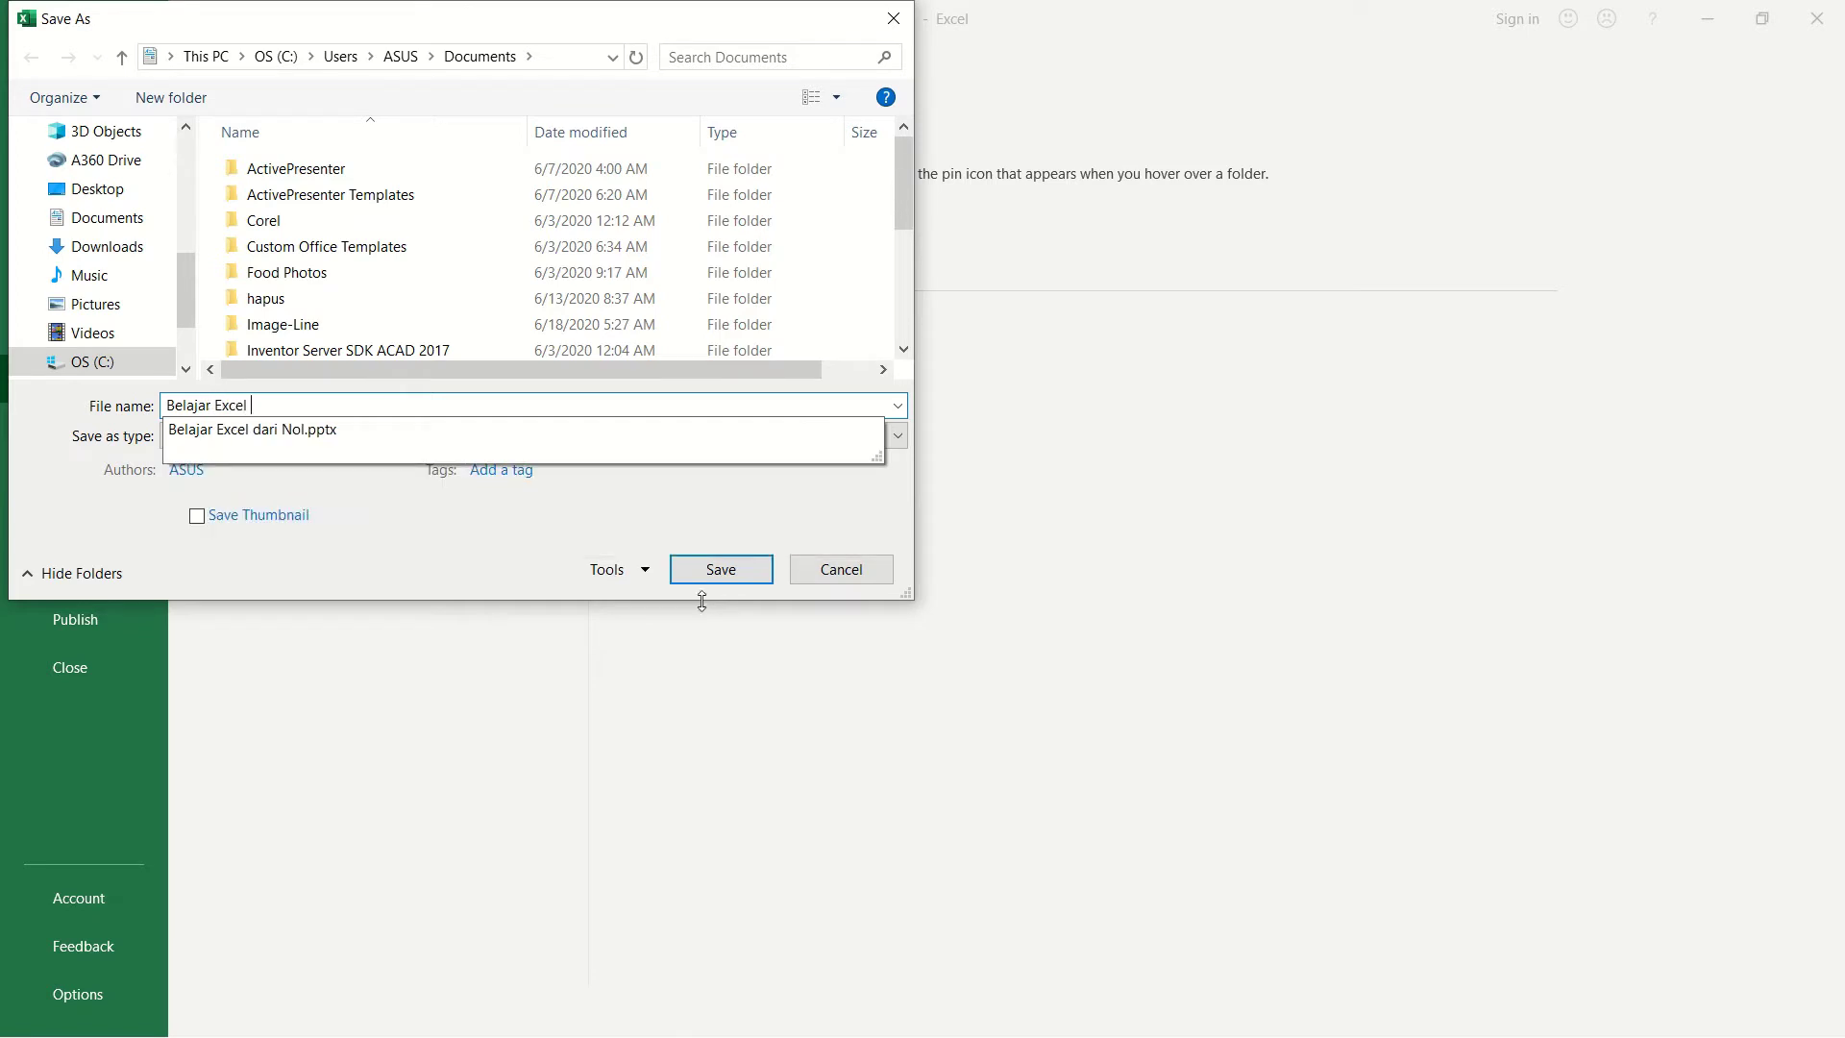
pyautogui.write(' 001')
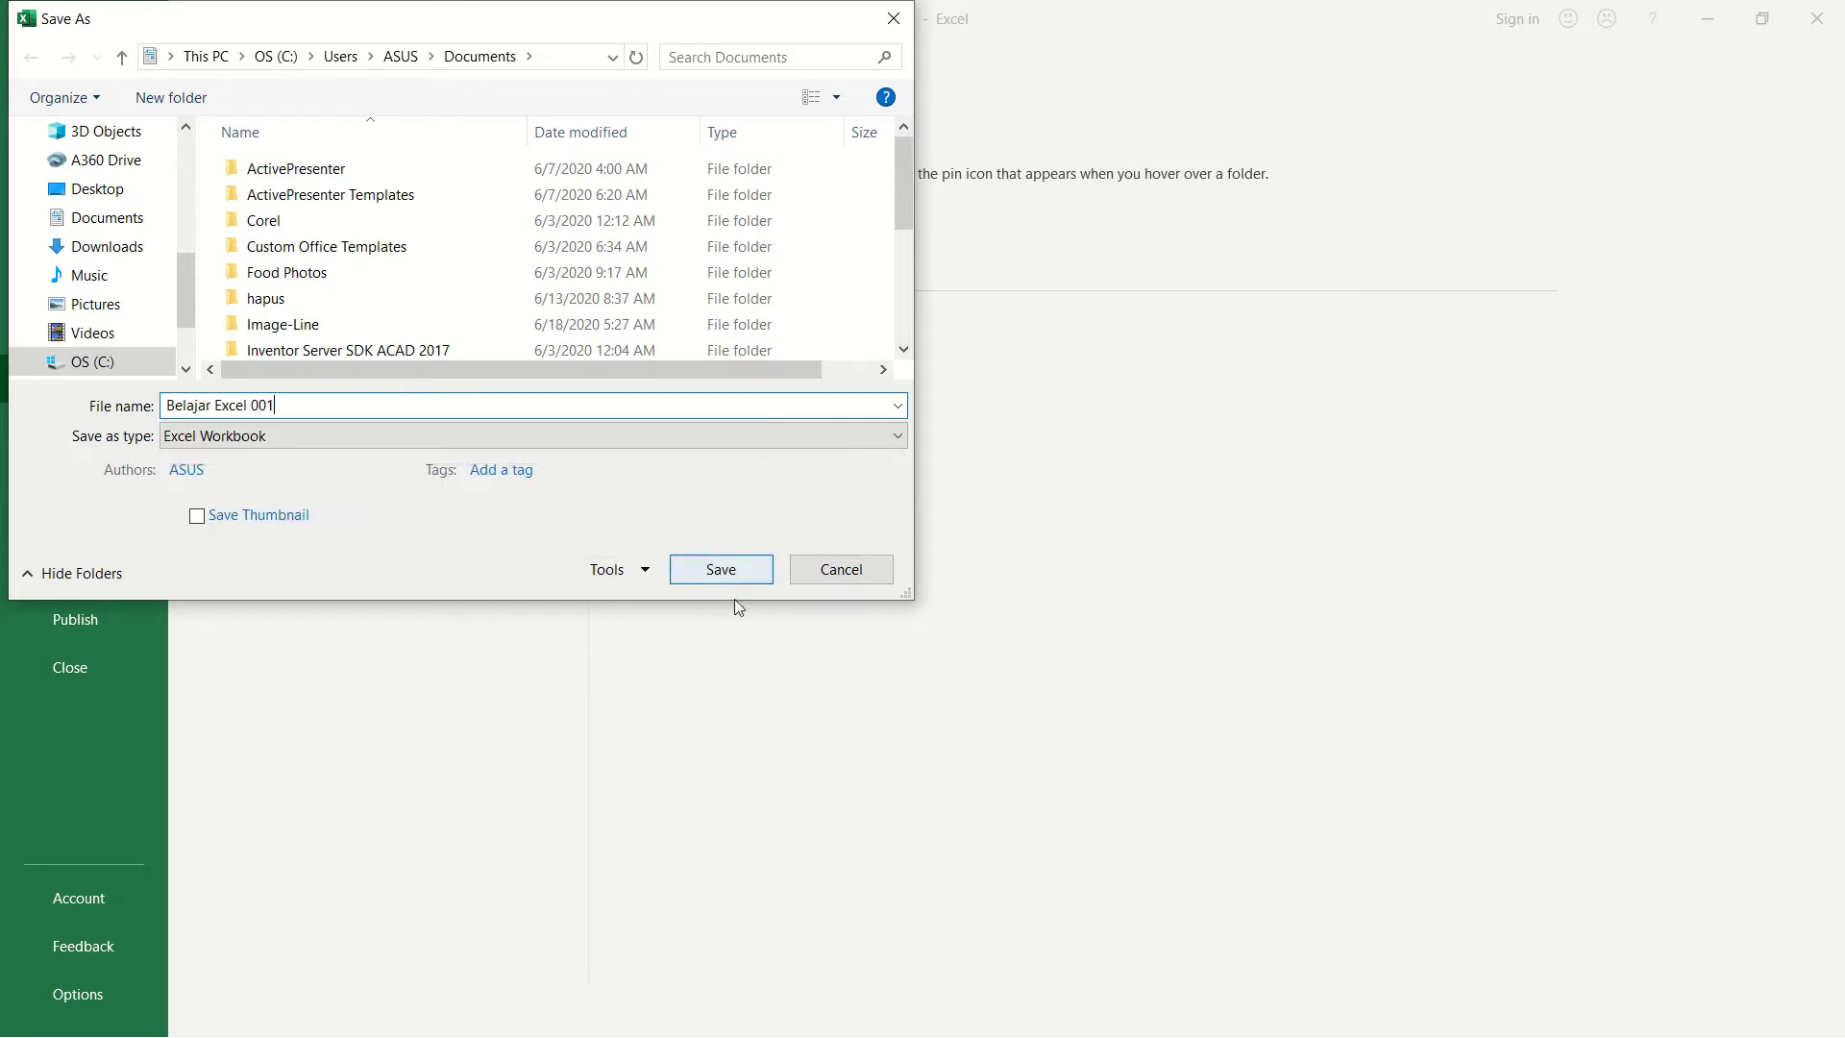
pyautogui.click(722, 571)
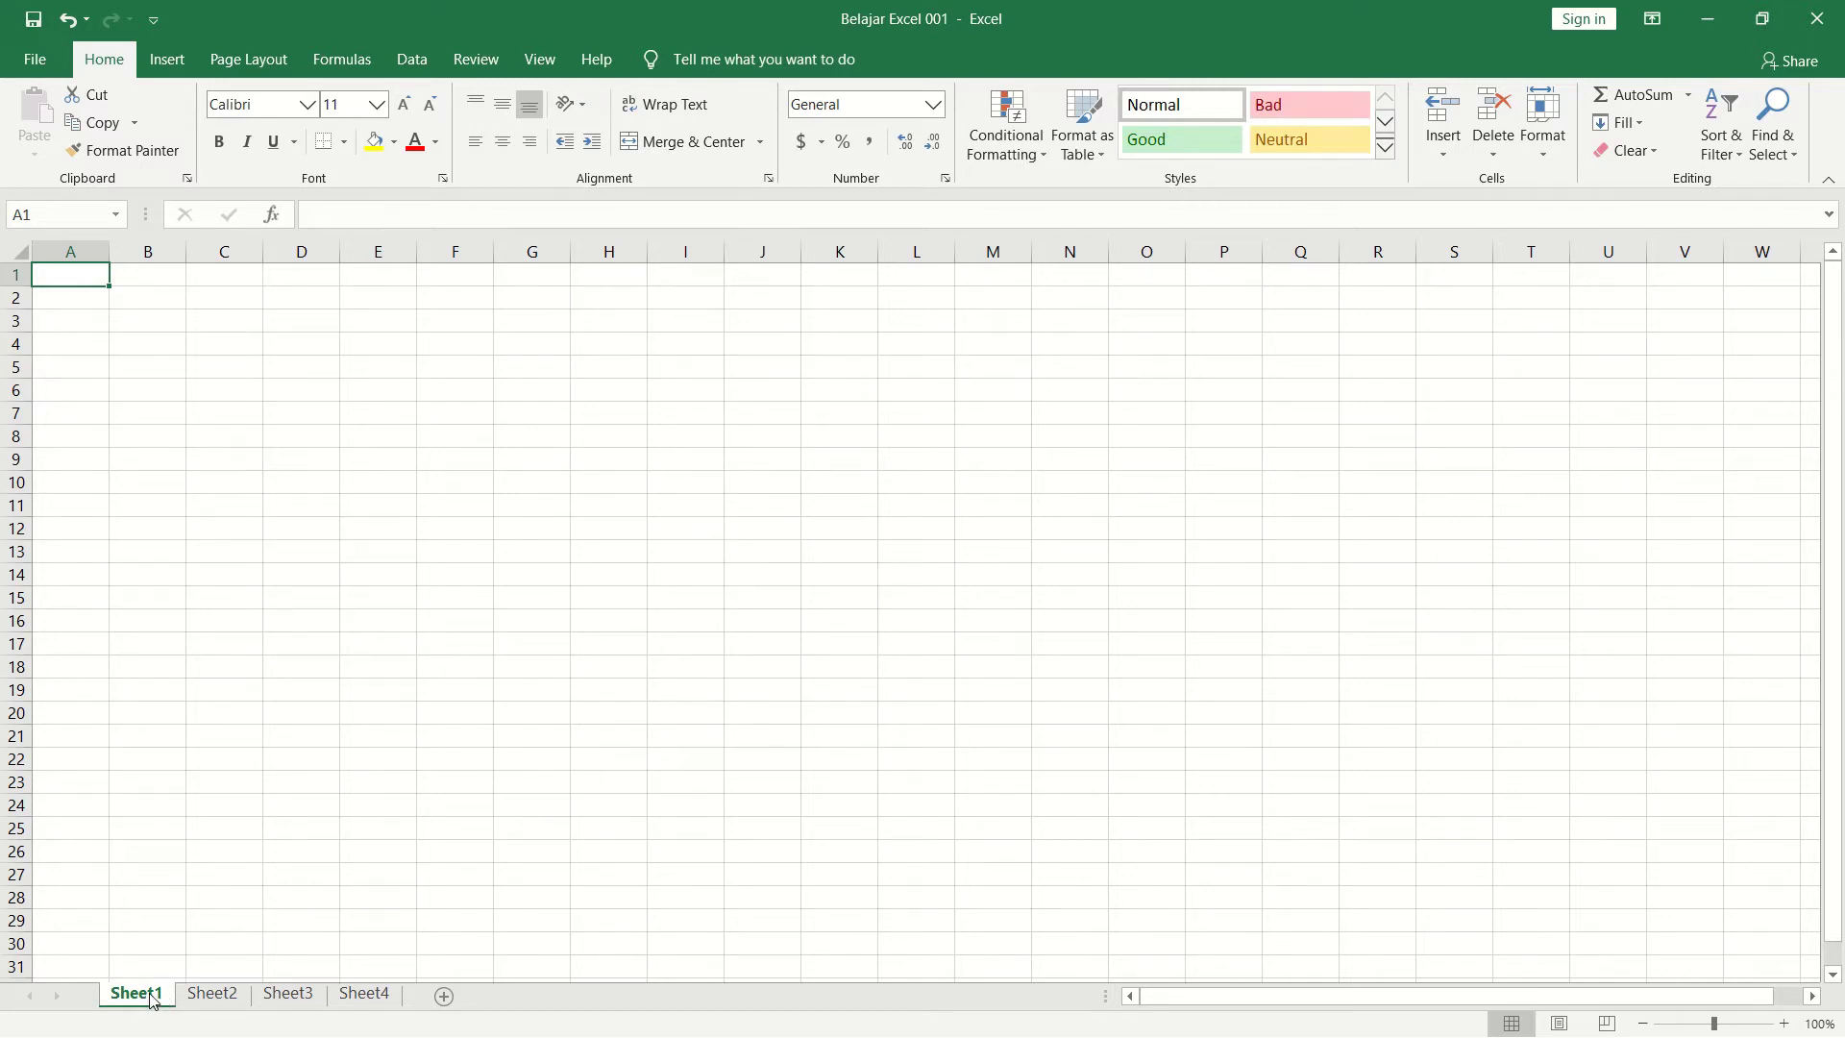
# Step: Rename the worksheet Sheet3 as Lembar3
pyautogui.click(216, 998)
pyautogui.click(359, 997)
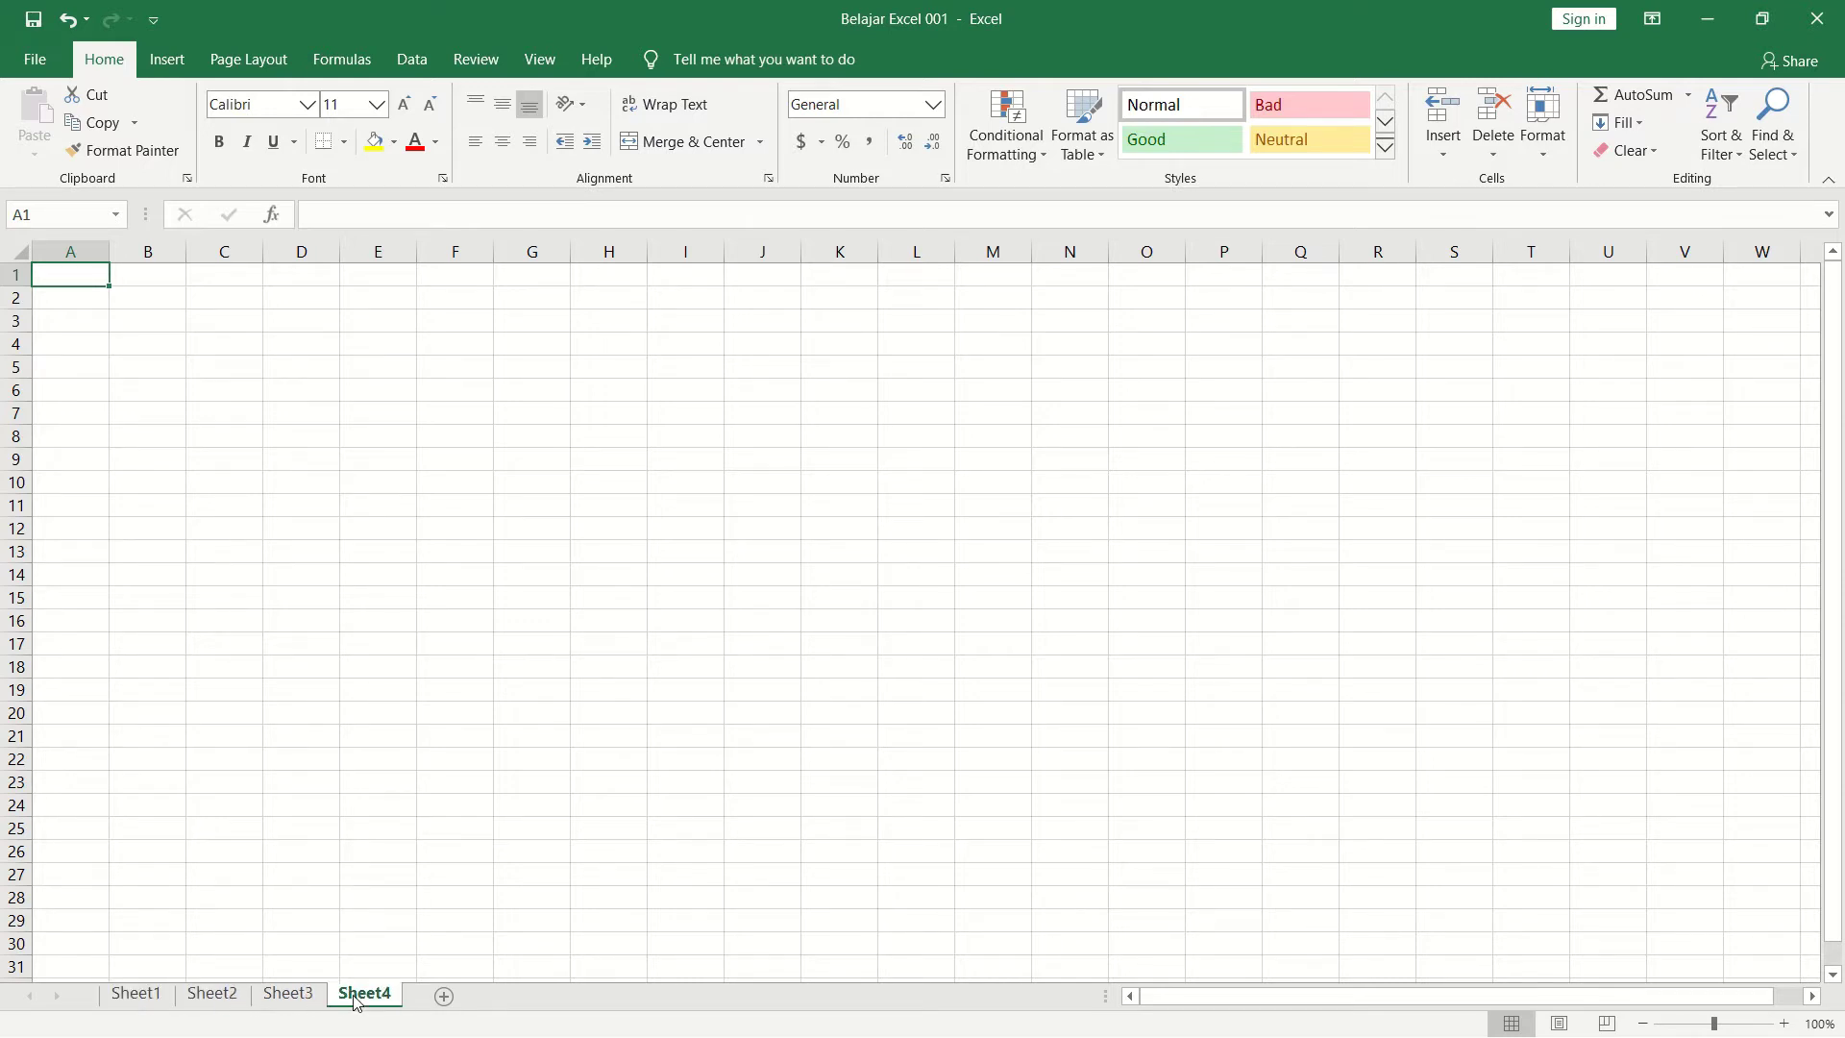
pyautogui.click(290, 998)
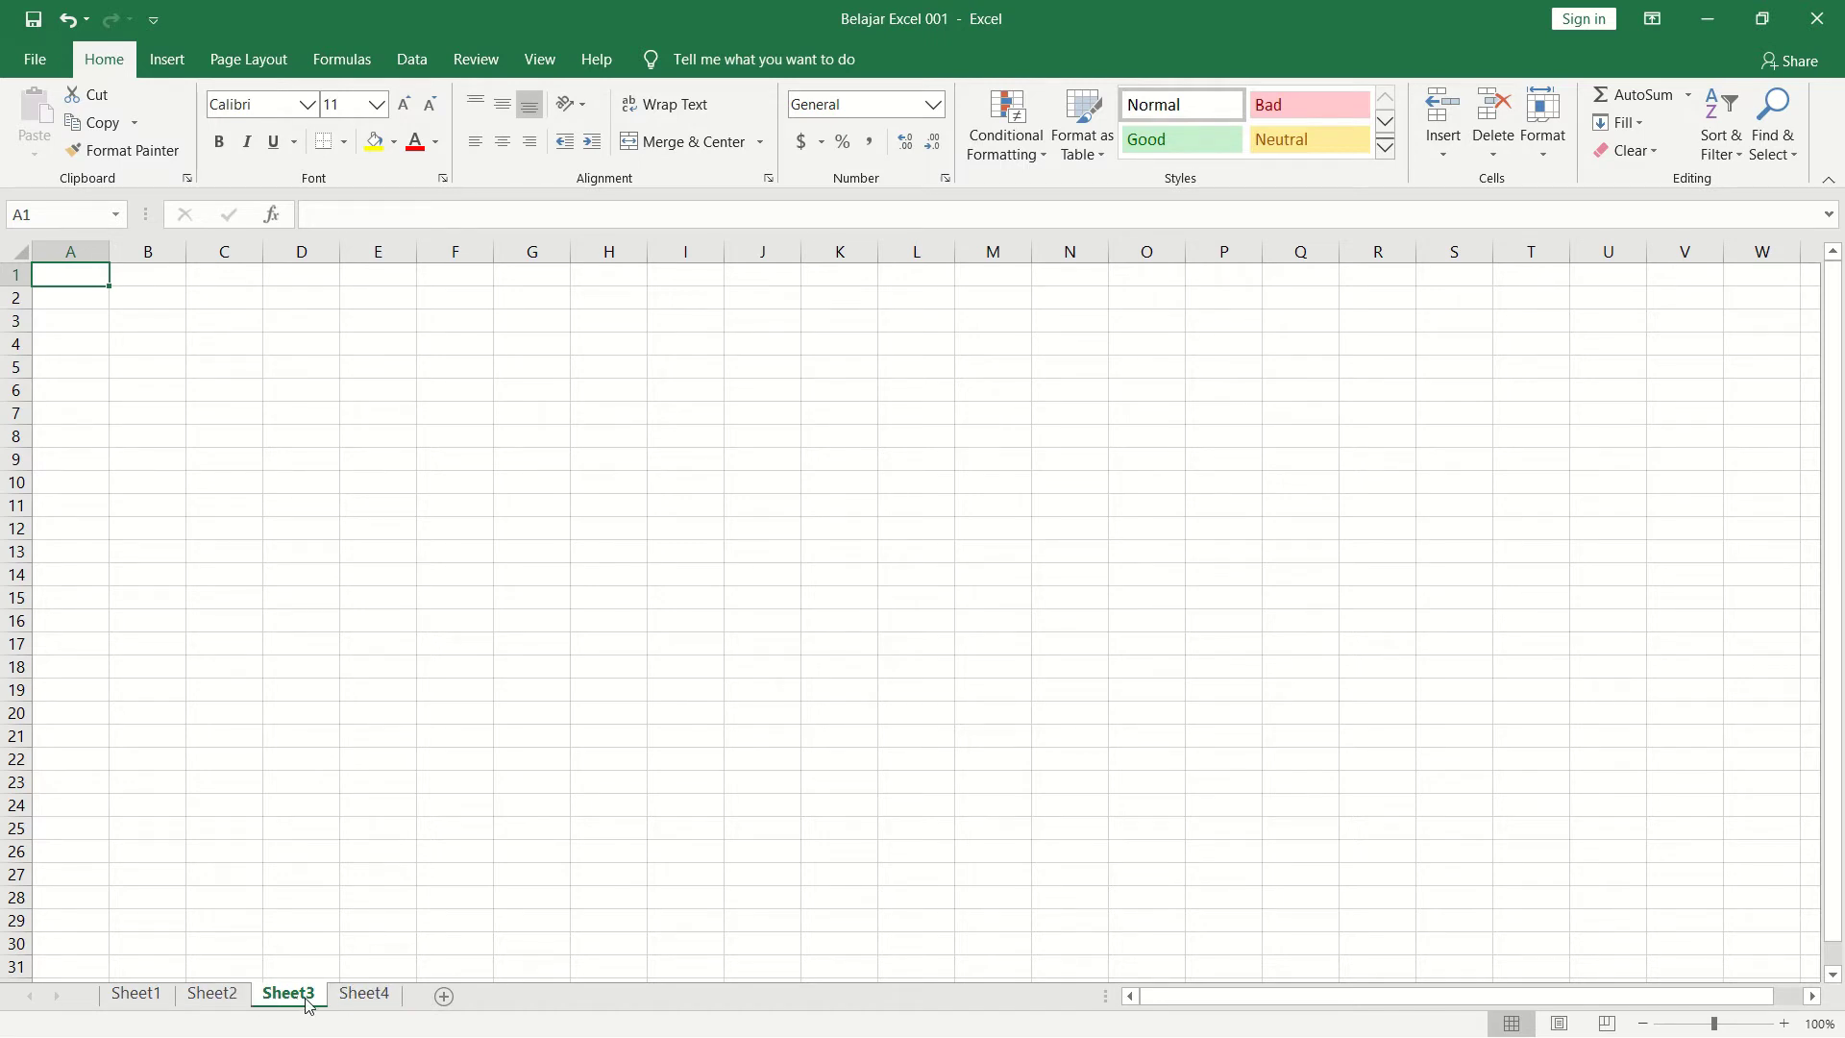
pyautogui.doubleClick(288, 994)
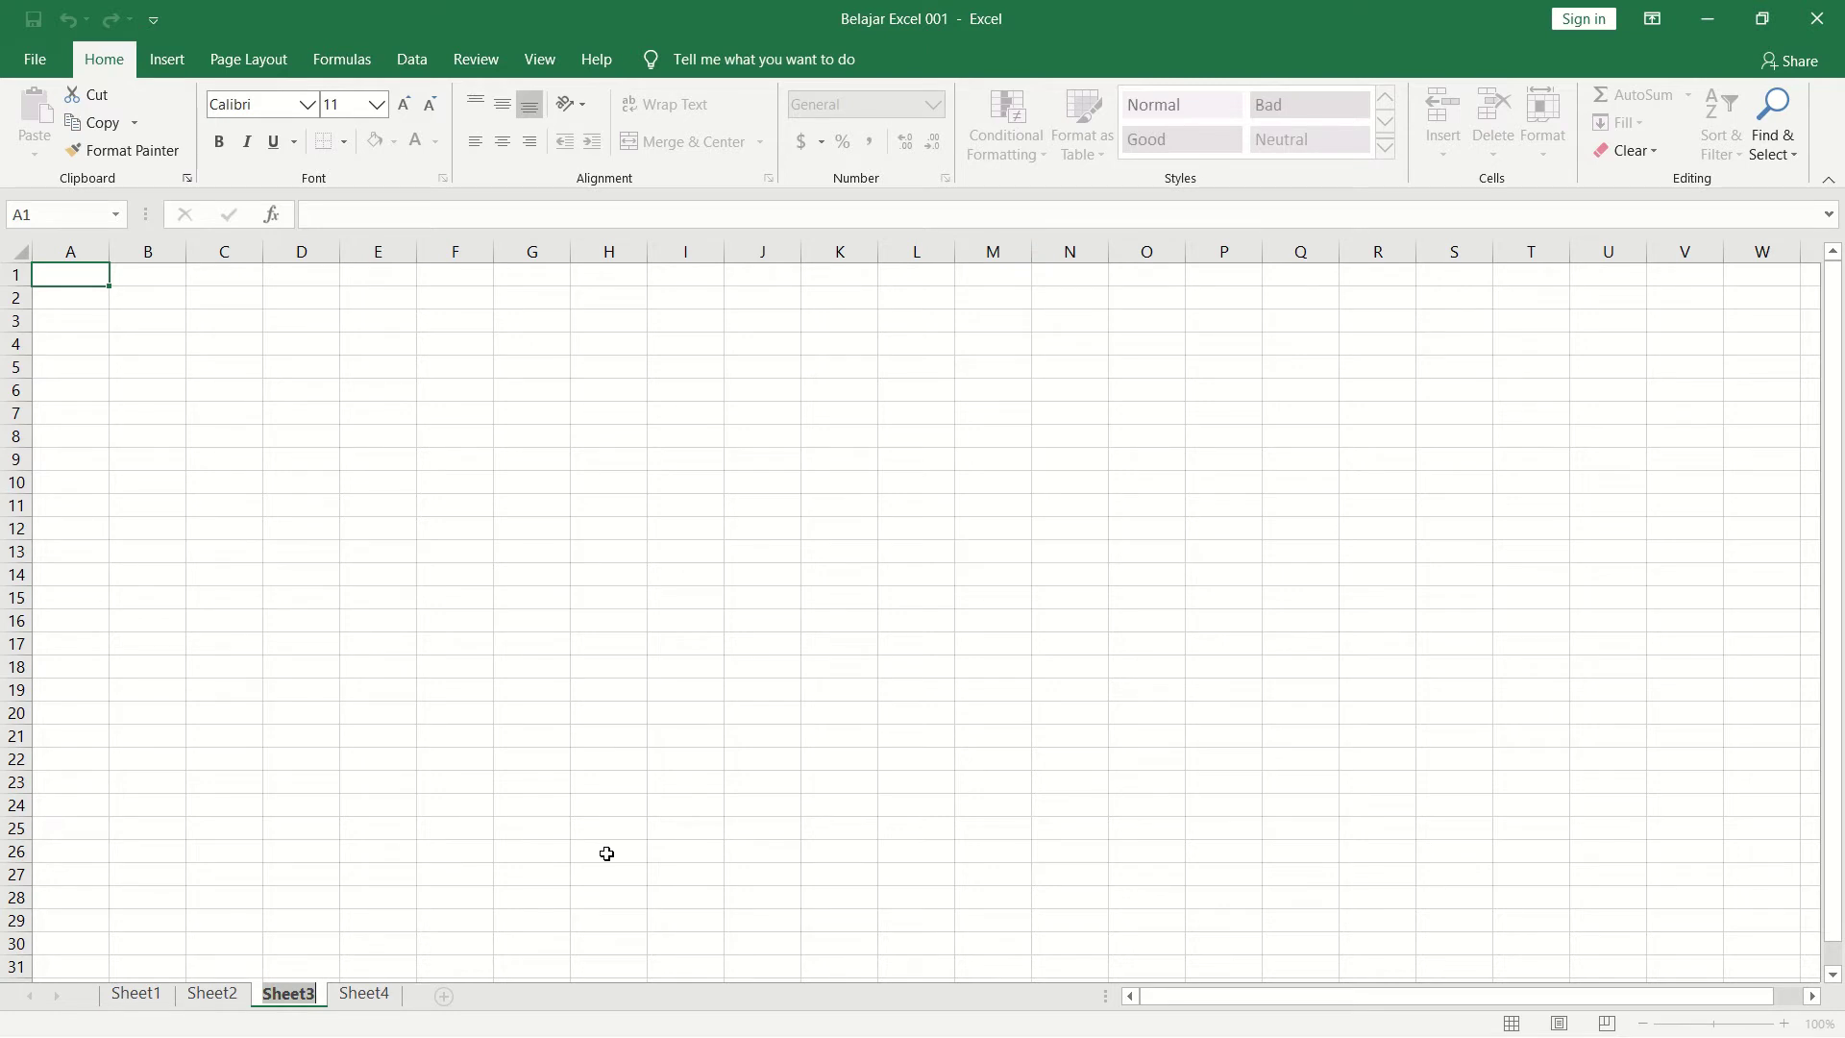
pyautogui.write('Lembar3')
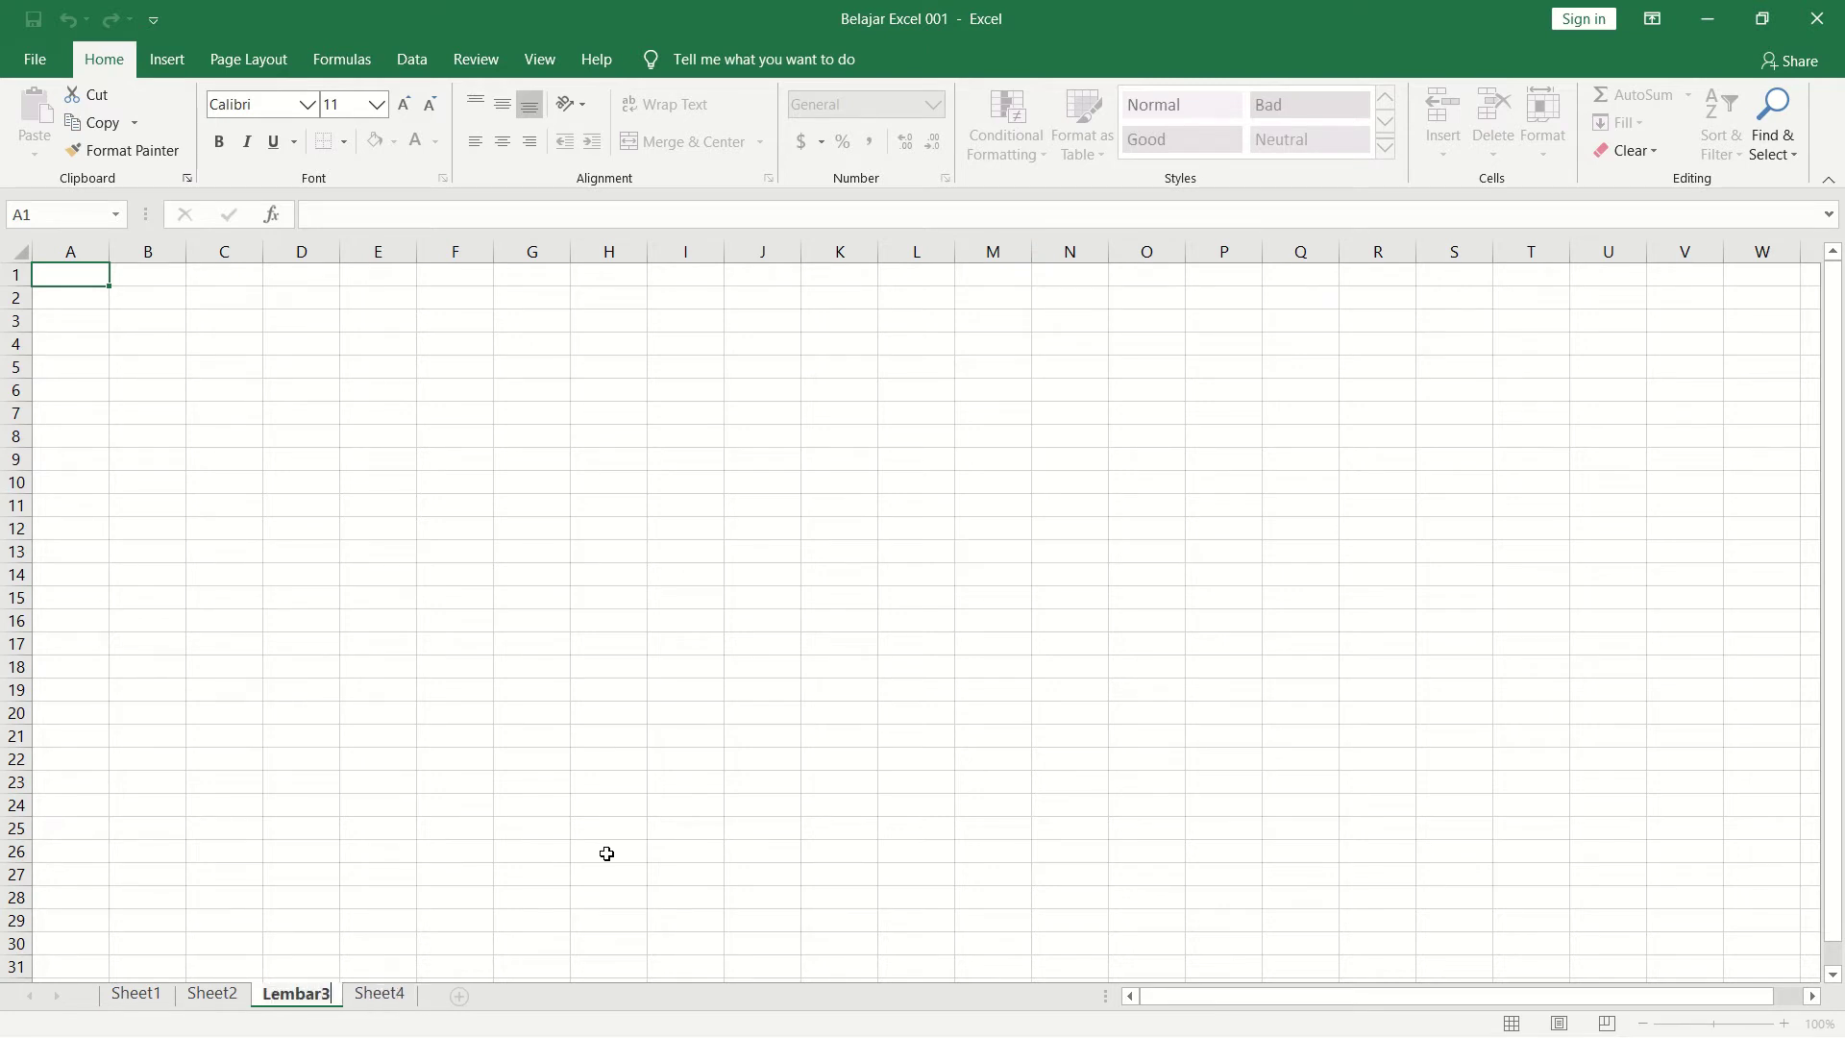
pyautogui.press('Return')
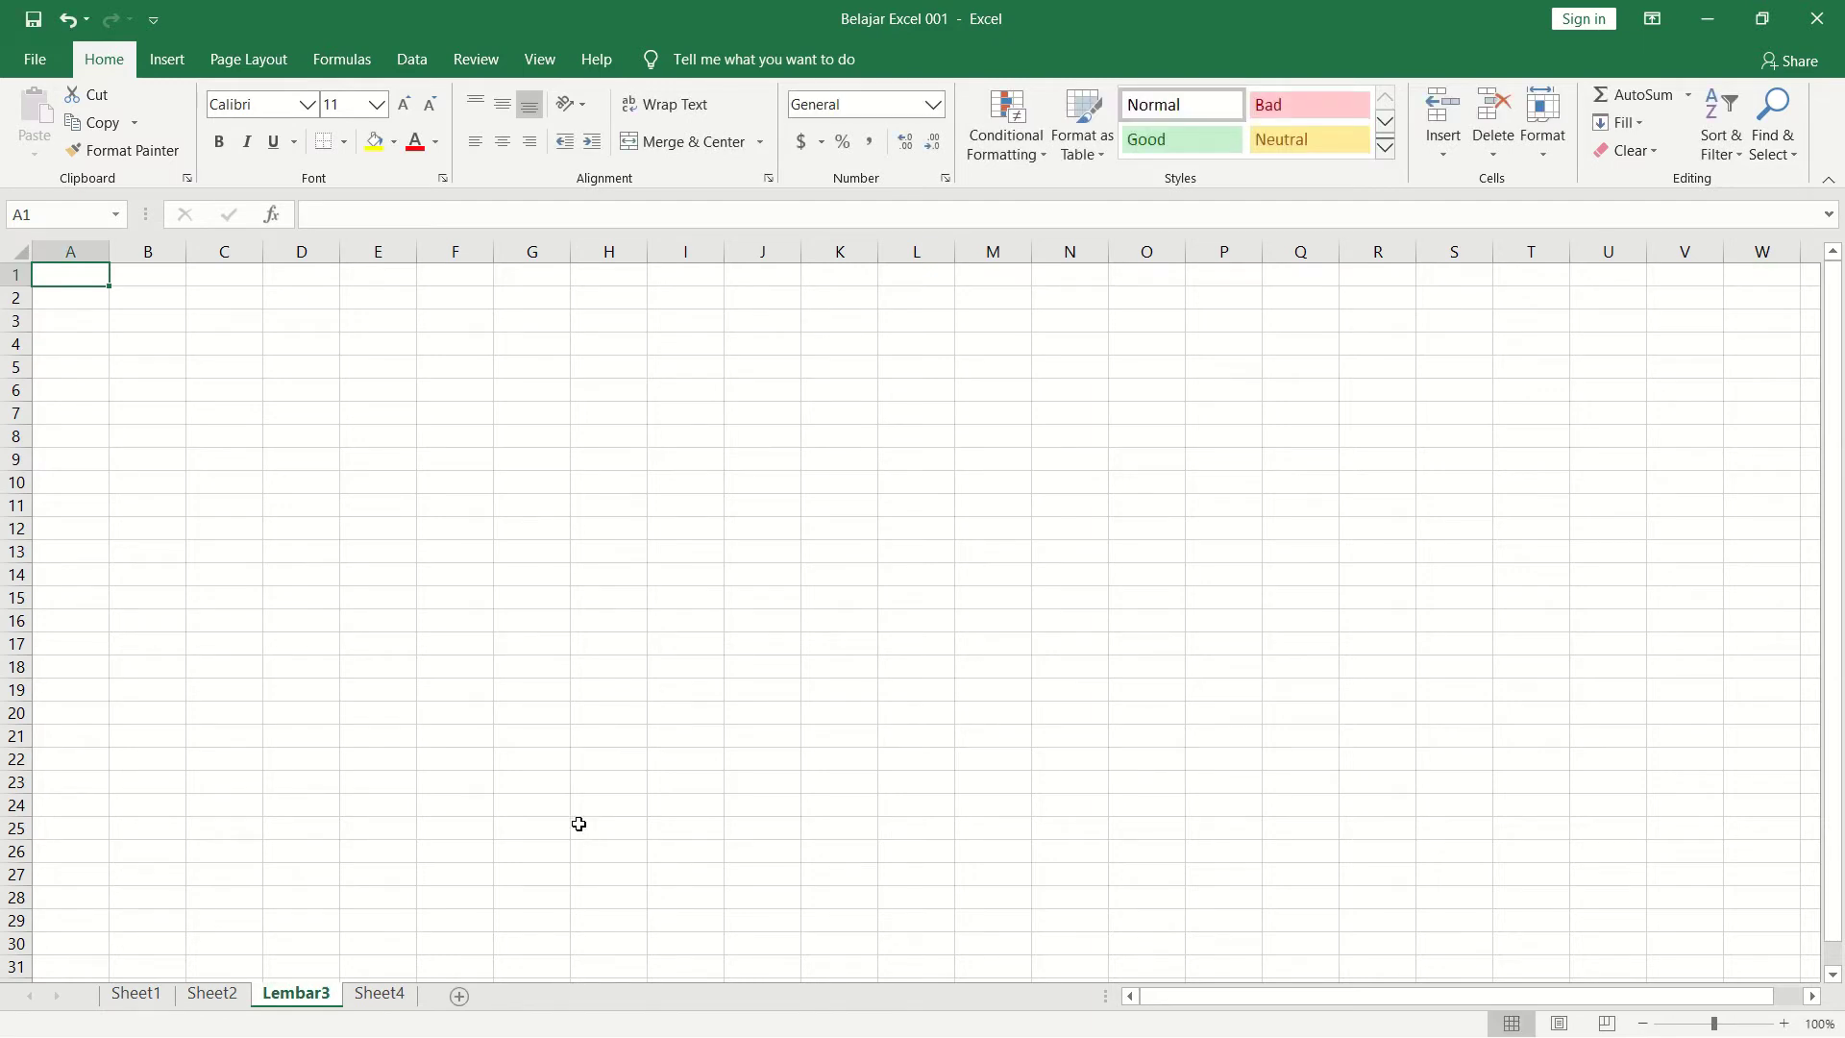
# Step: Insert a space before the number in the third worksheet's name, making it Lembar 3
pyautogui.doubleClick(325, 995)
pyautogui.press('Right')
pyautogui.press('Left')
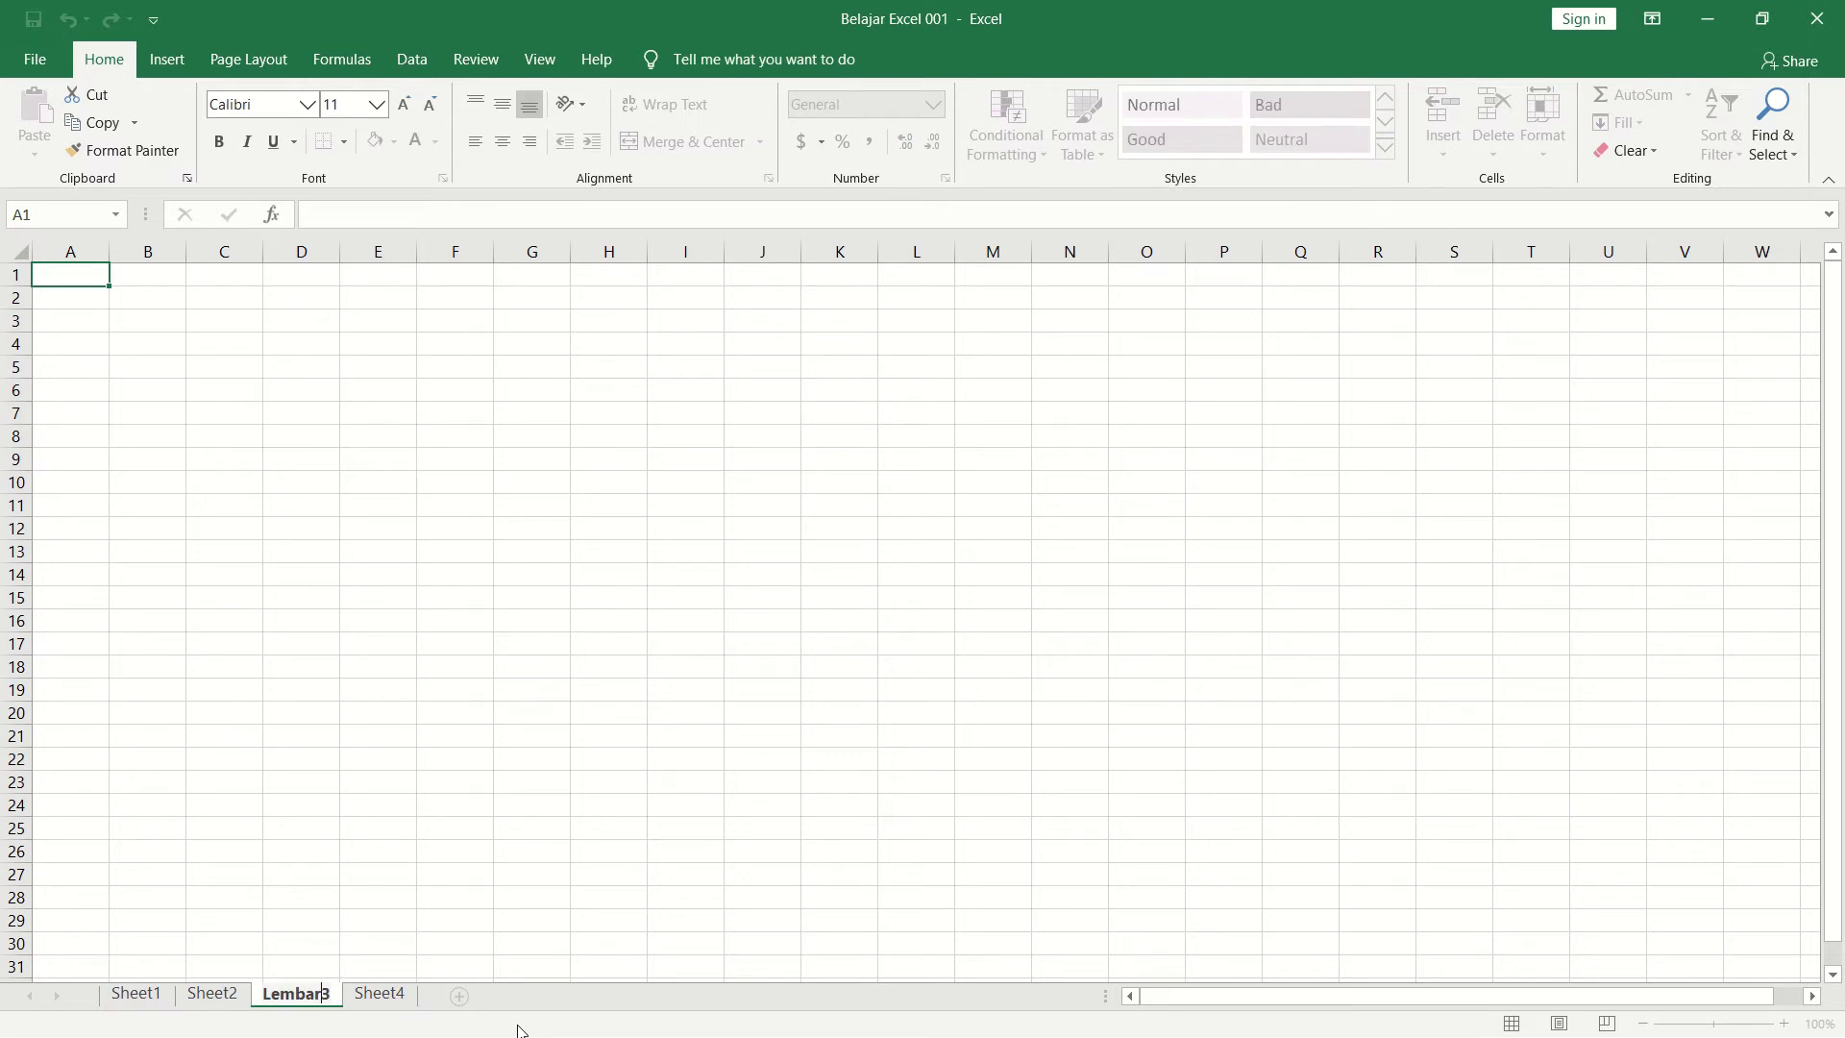
pyautogui.press('Return')
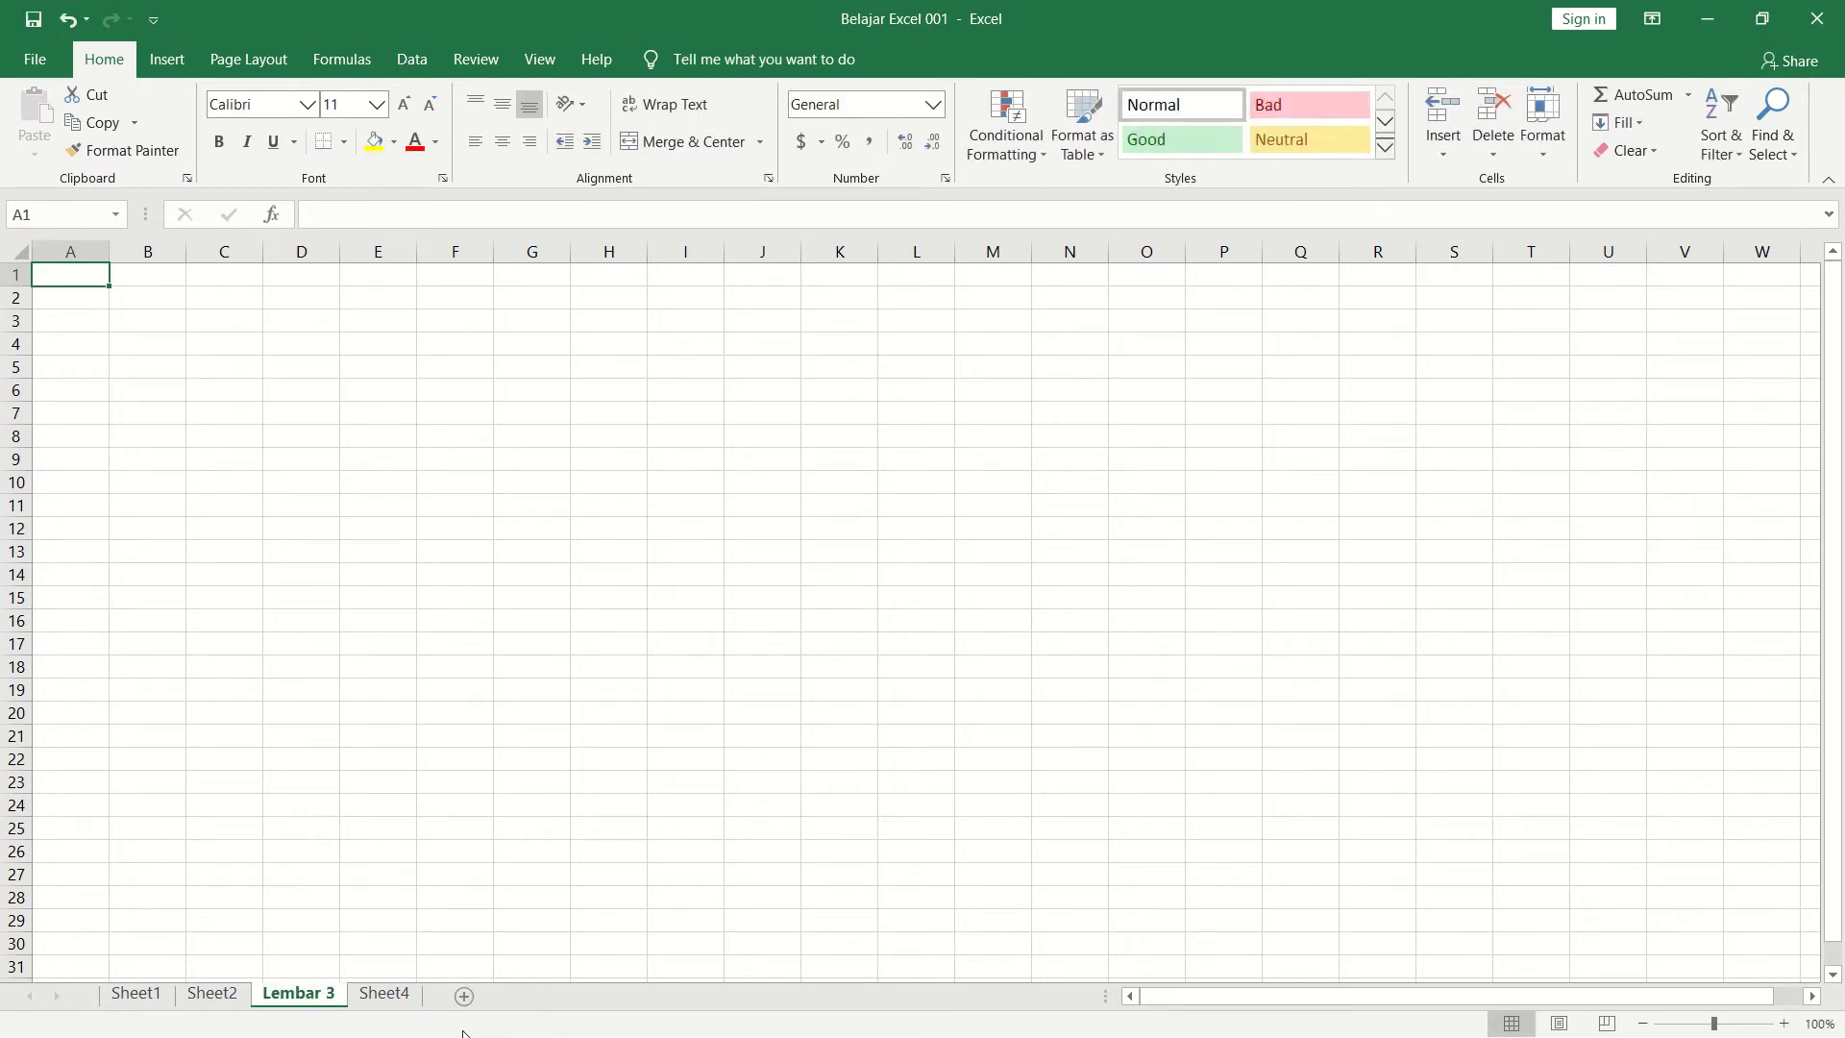
# Step: Remove the space from the third worksheet's name, making it Lembar3 again
pyautogui.doubleClick(320, 998)
pyautogui.click(331, 996)
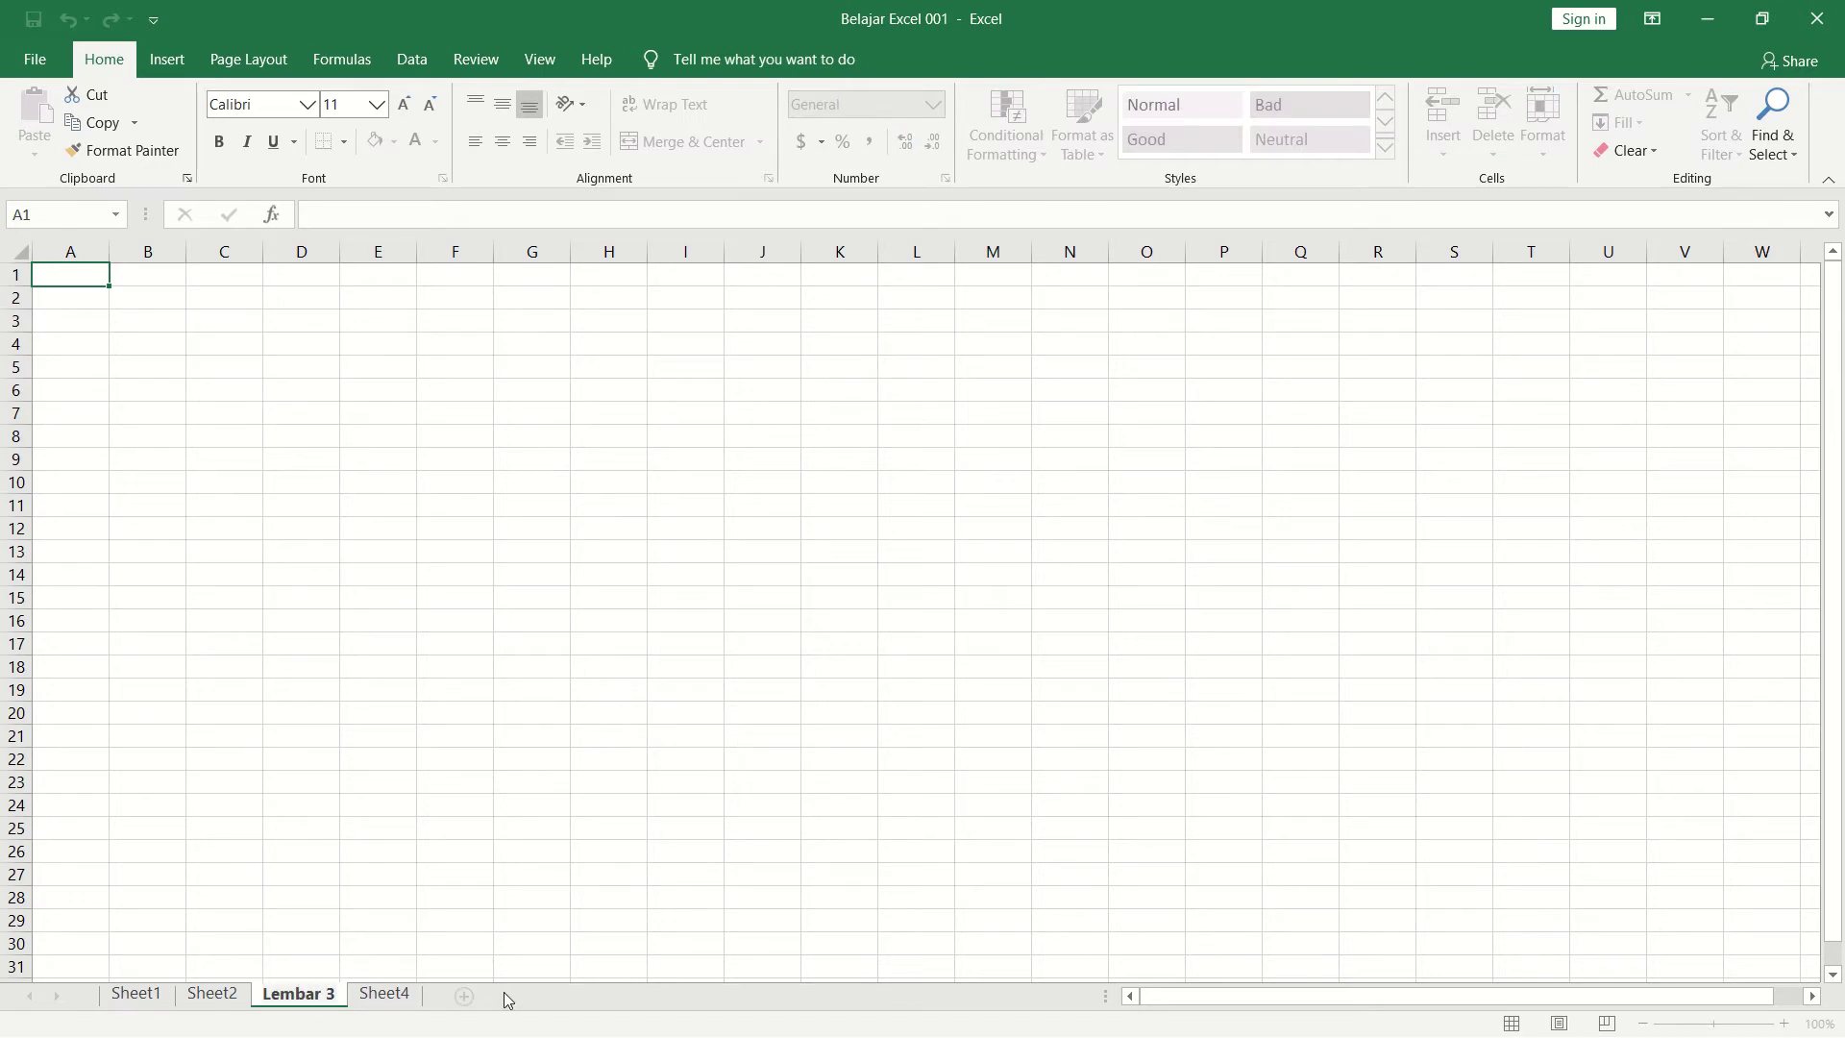
pyautogui.press('BackSpace')
pyautogui.press('Return')
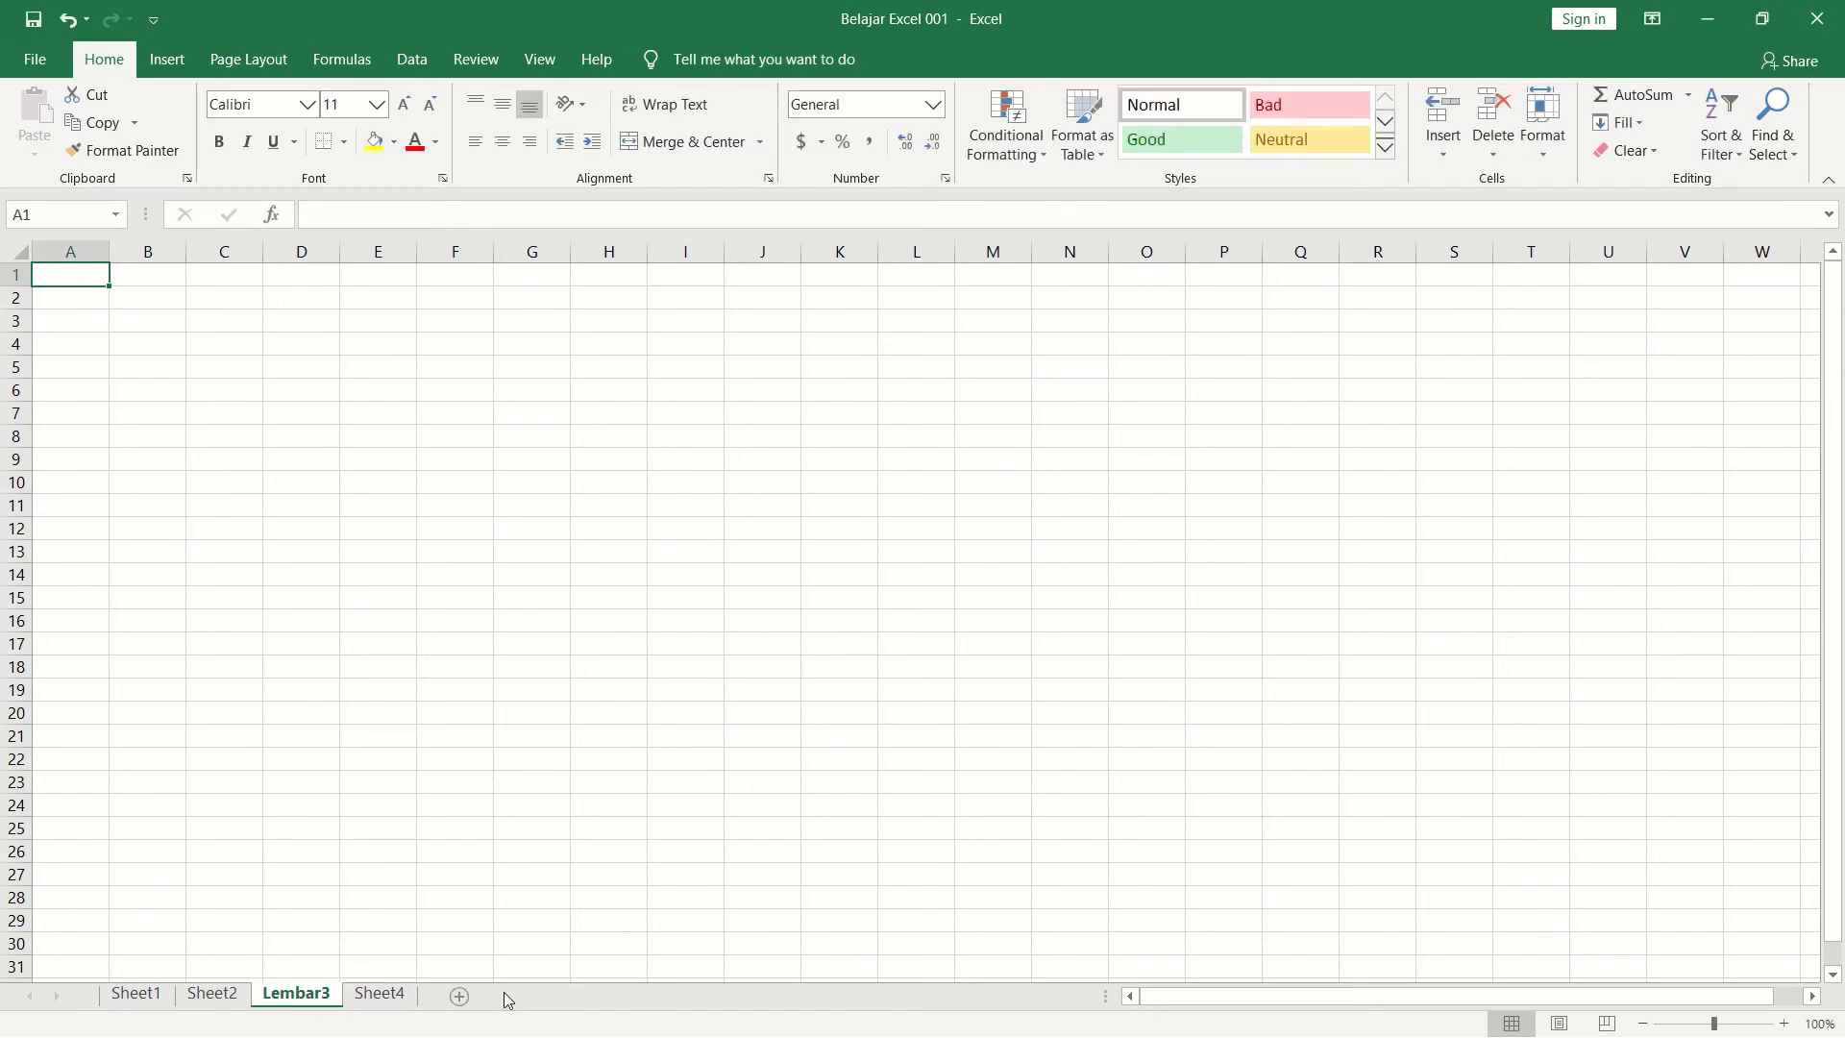
# Step: Rename the worksheet Sheet2 as Lembar2
pyautogui.keyDown('ctrl'); pyautogui.click(235, 999); pyautogui.keyUp('ctrl')
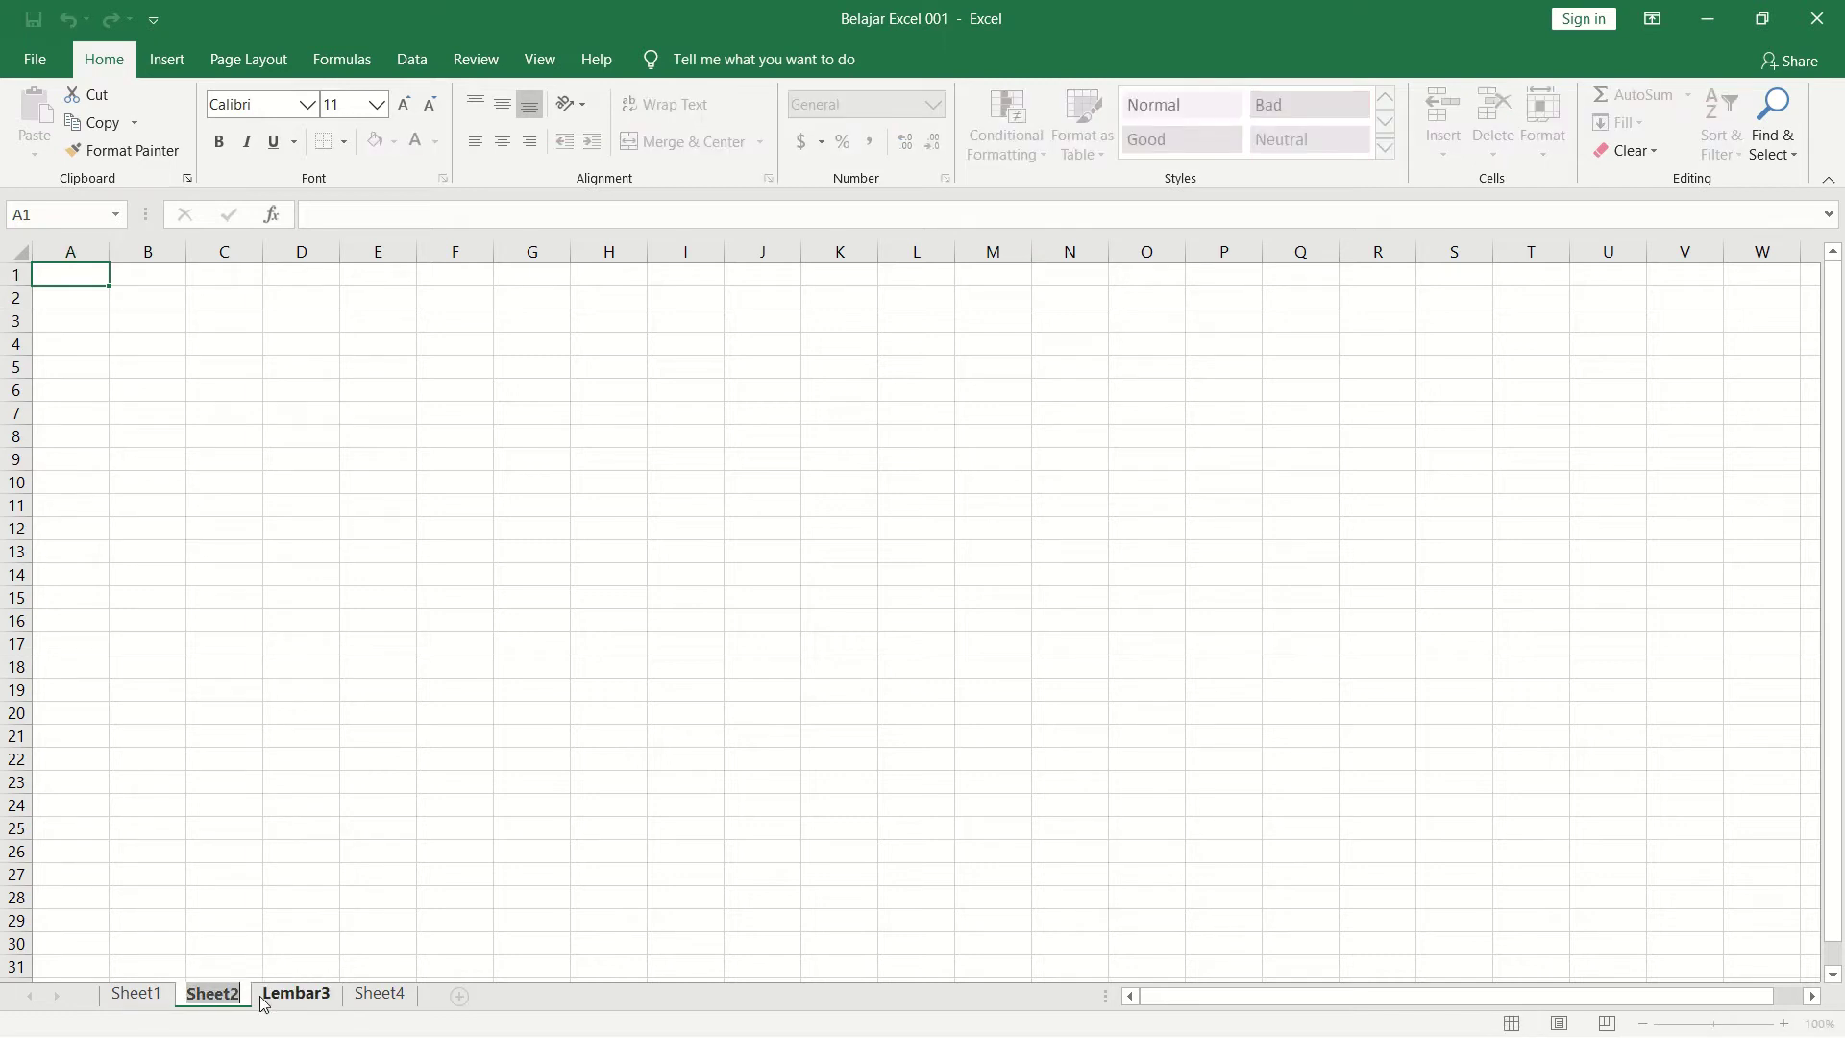
pyautogui.write('Lrm')
pyautogui.press('BackSpace')
pyautogui.press('BackSpace')
pyautogui.write('embar')
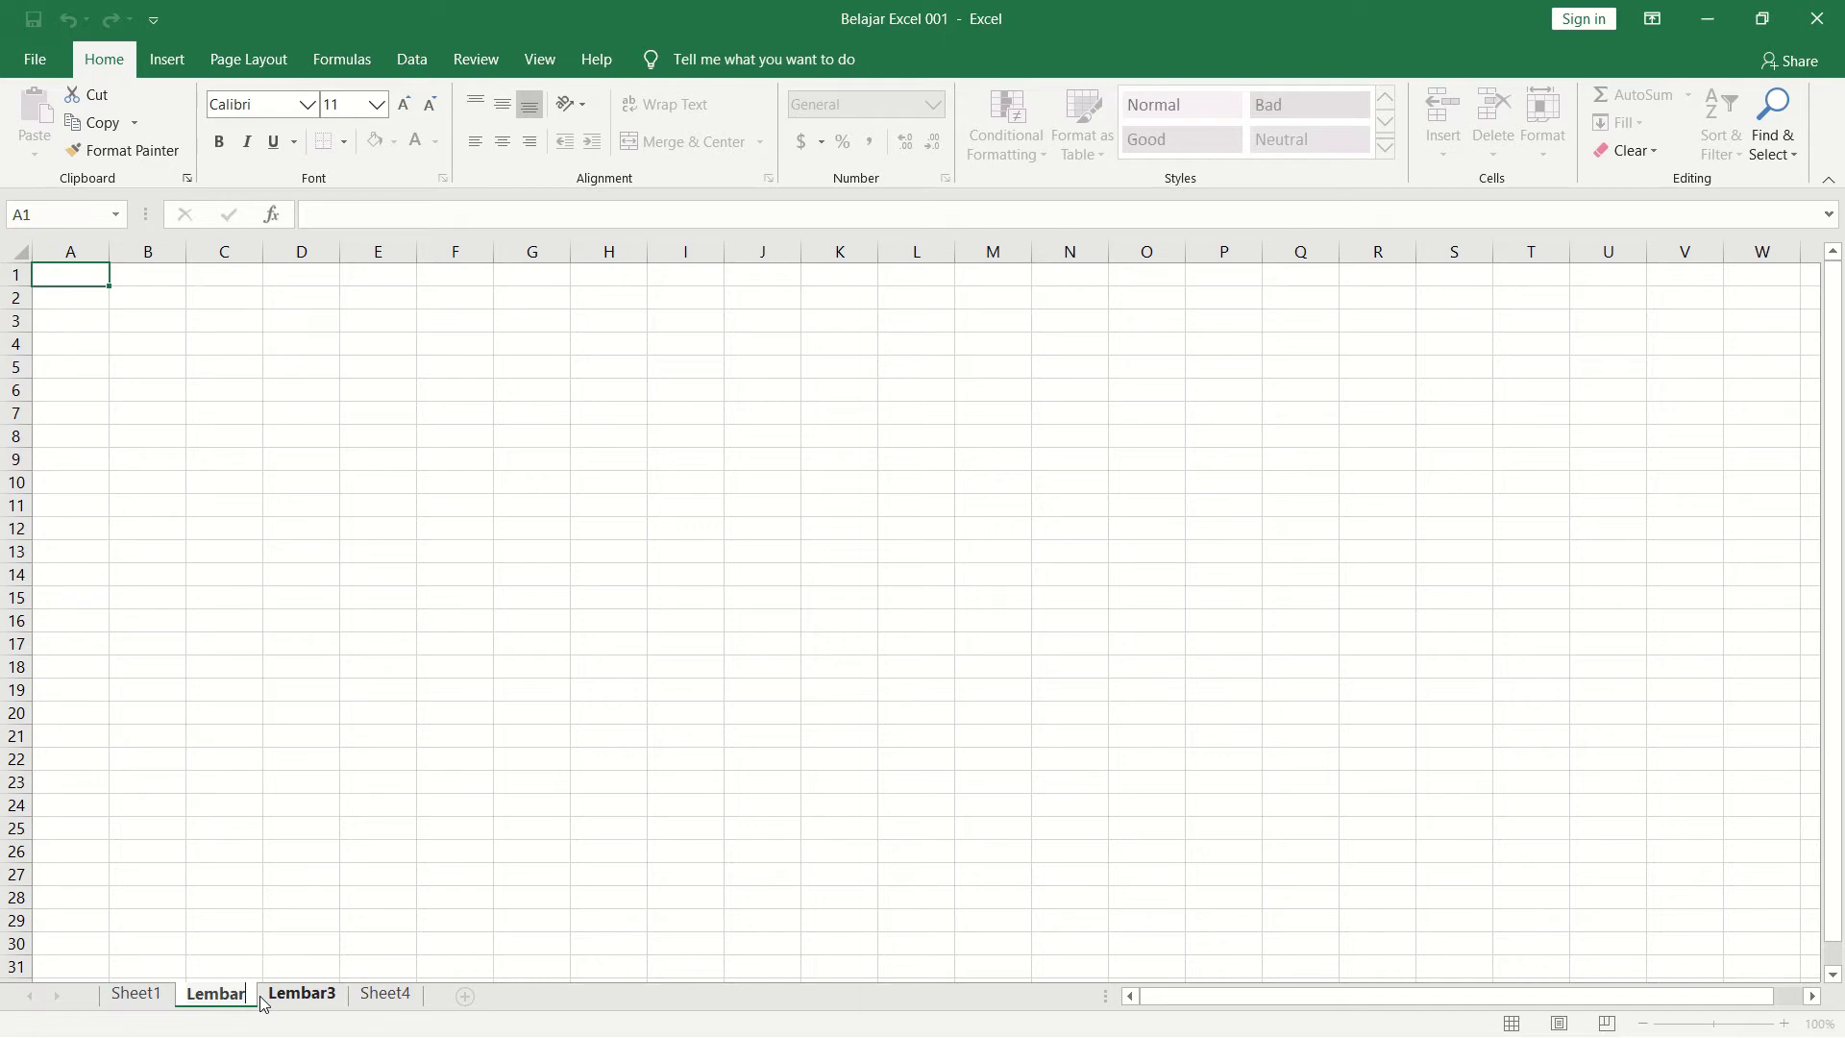
pyautogui.write('2')
pyautogui.press('Return')
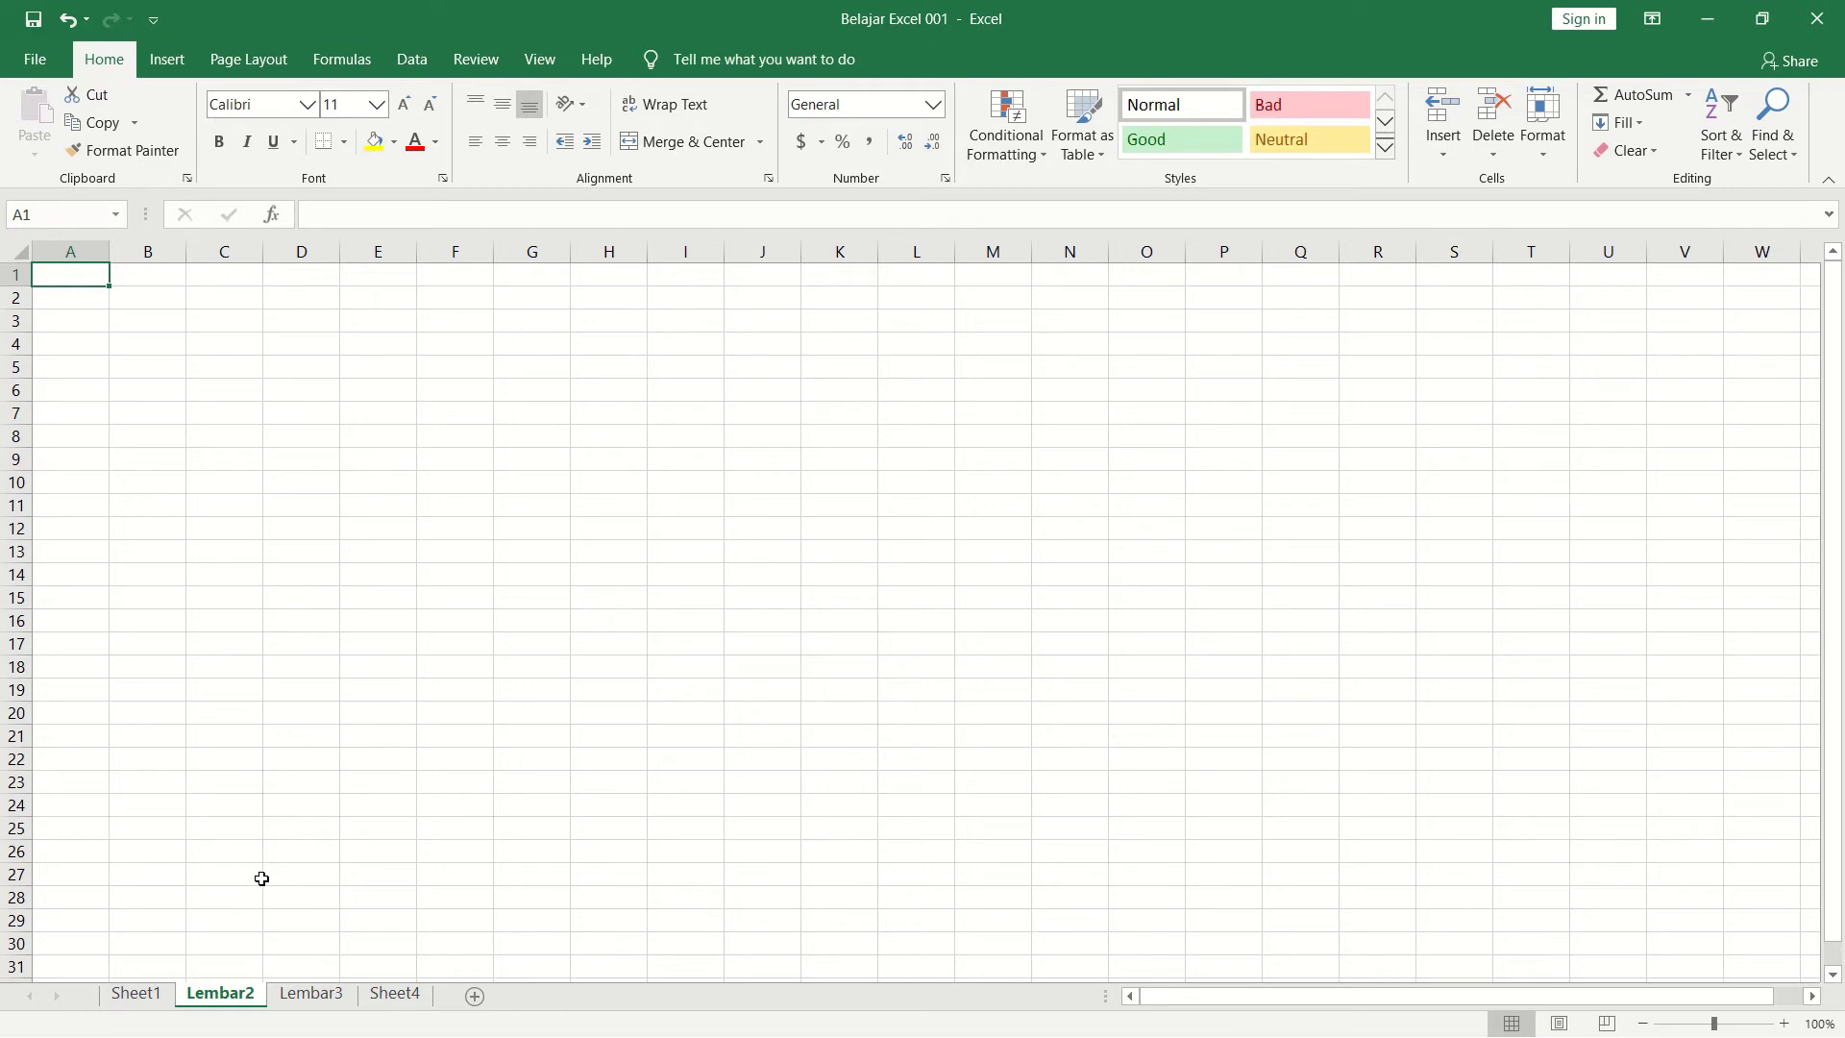
# Step: Rename the worksheet Sheet4 as Lembar4
pyautogui.doubleClick(414, 996)
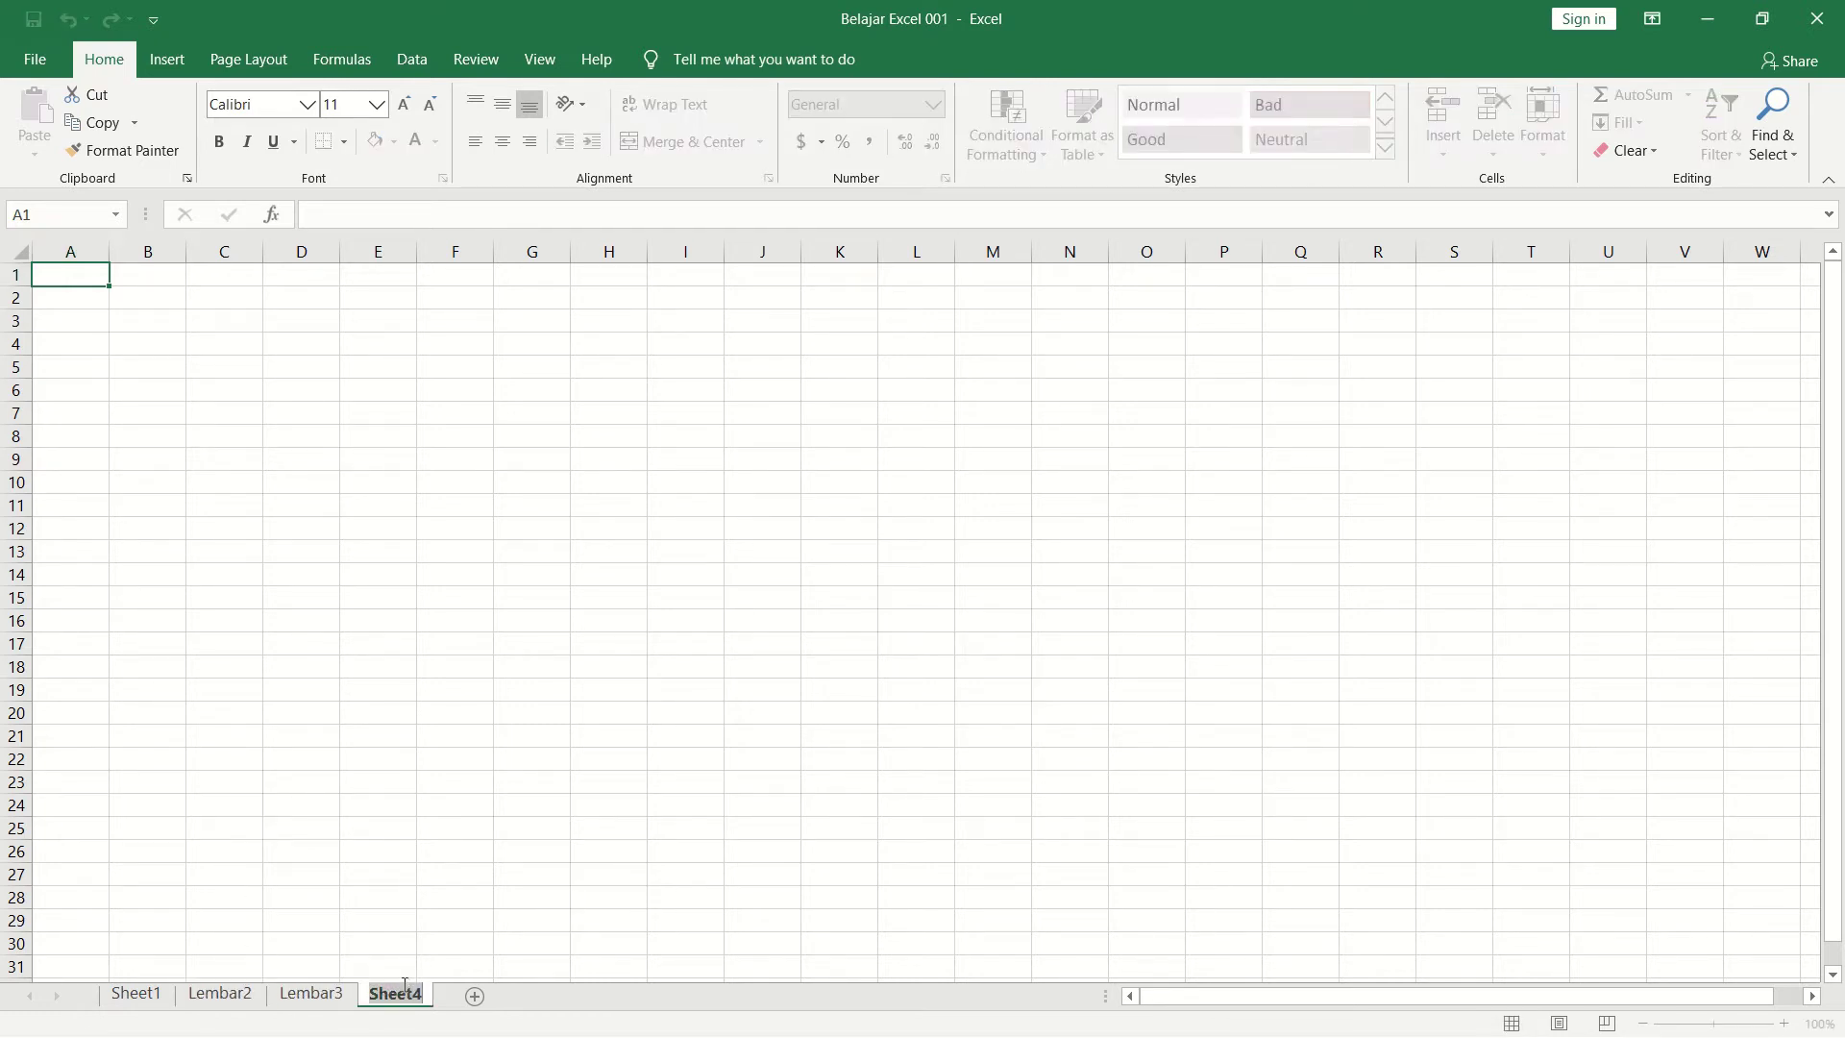
pyautogui.write('Lembar4')
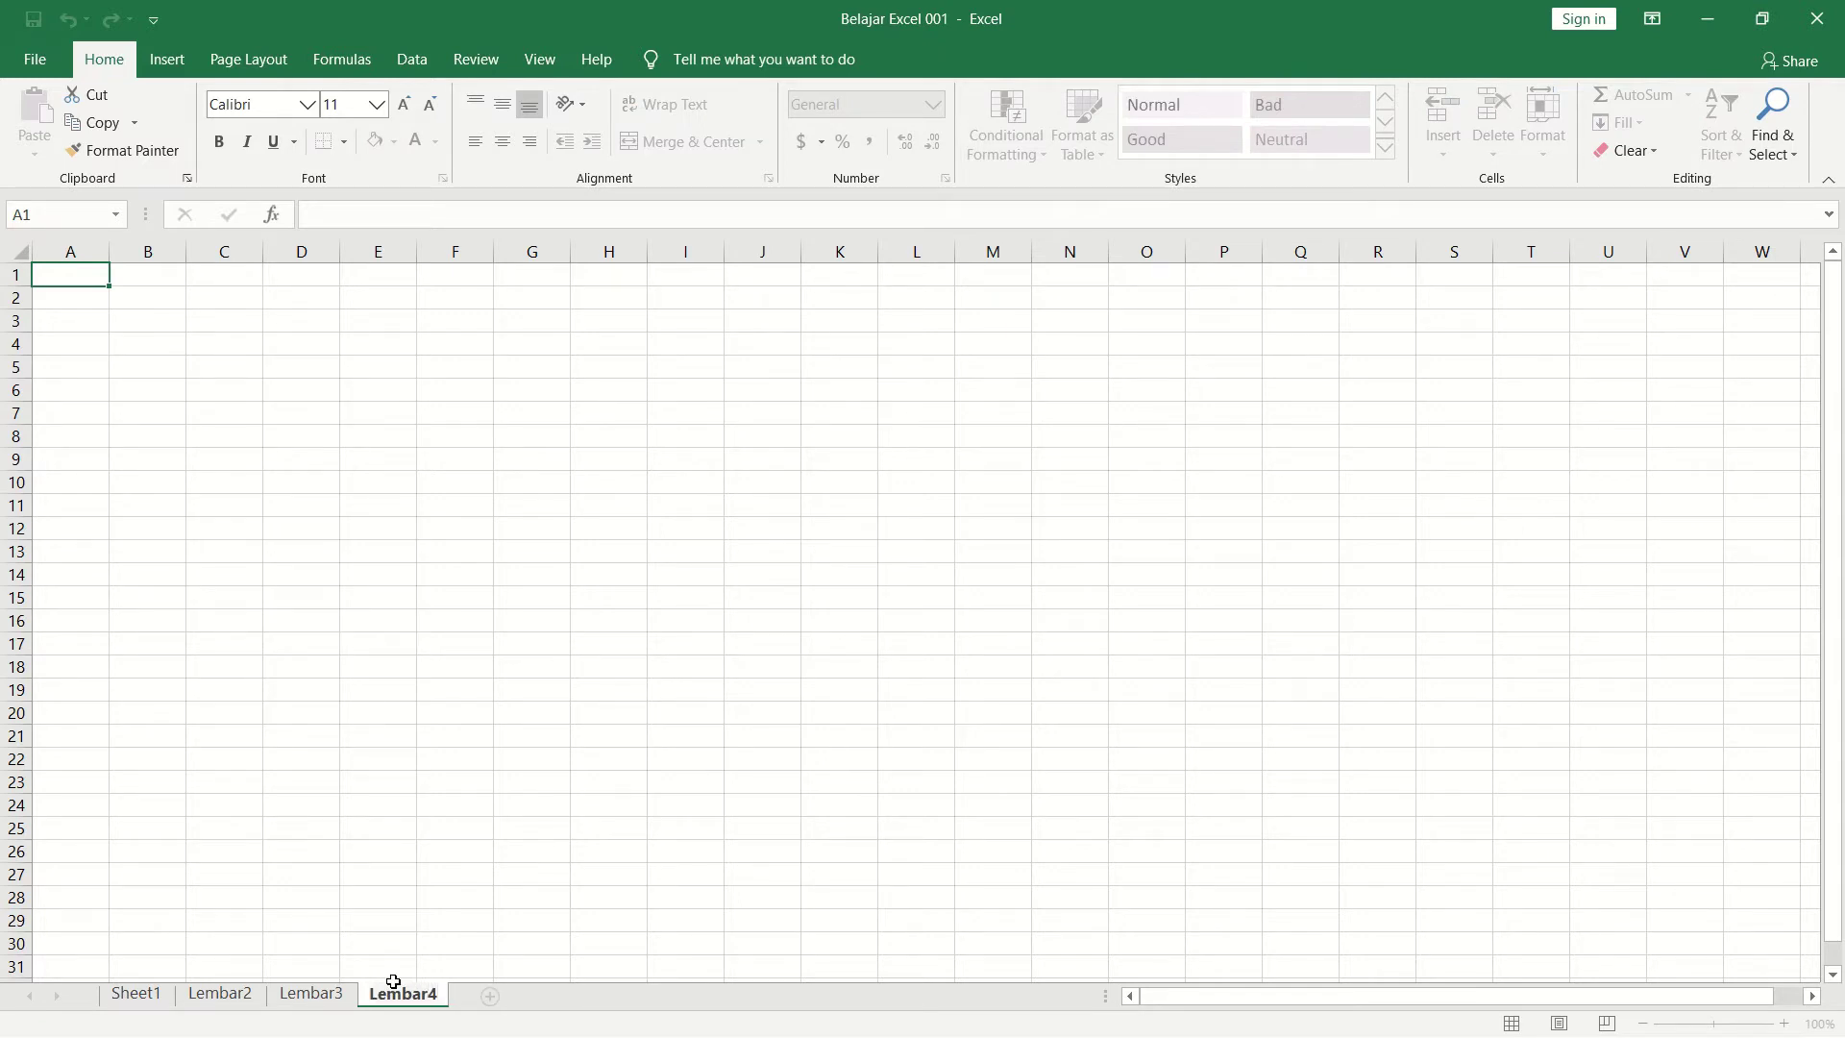
pyautogui.press('Return')
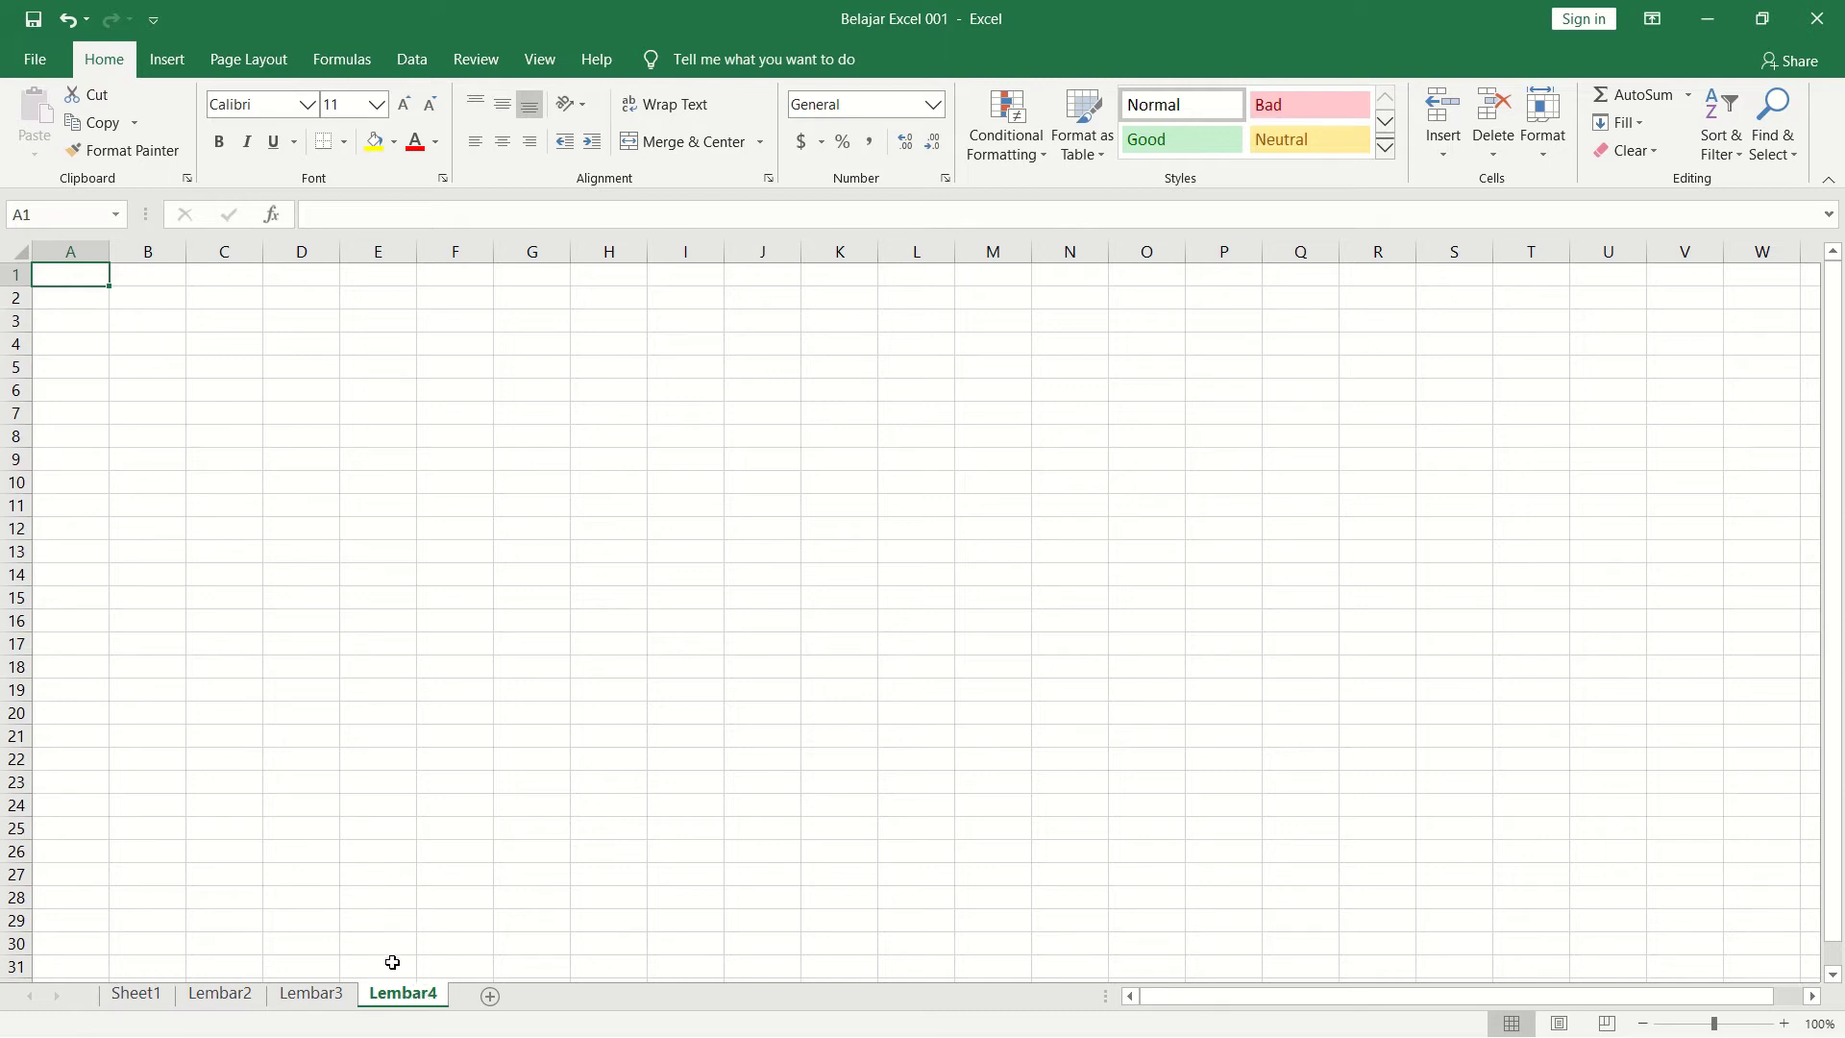
# Step: Rename the worksheet Sheet1 as Lembar1
pyautogui.rightClick(151, 1003)
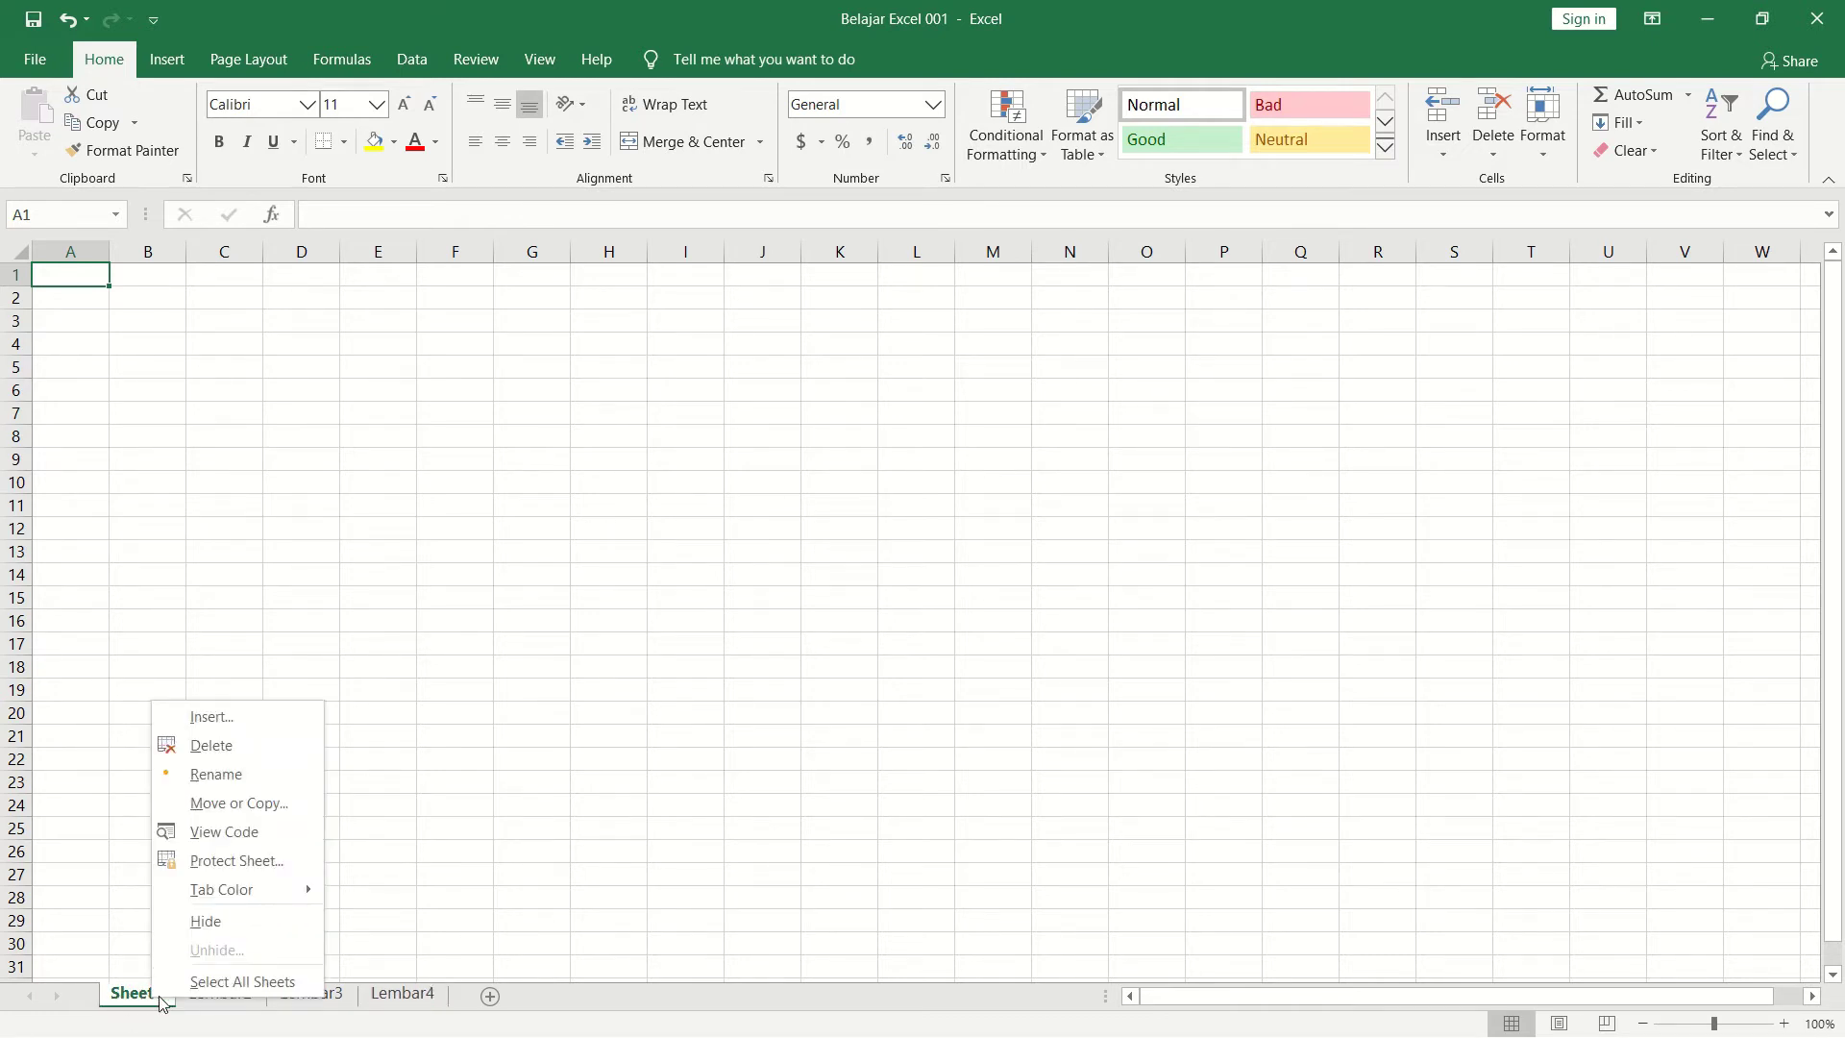
pyautogui.press('Up')
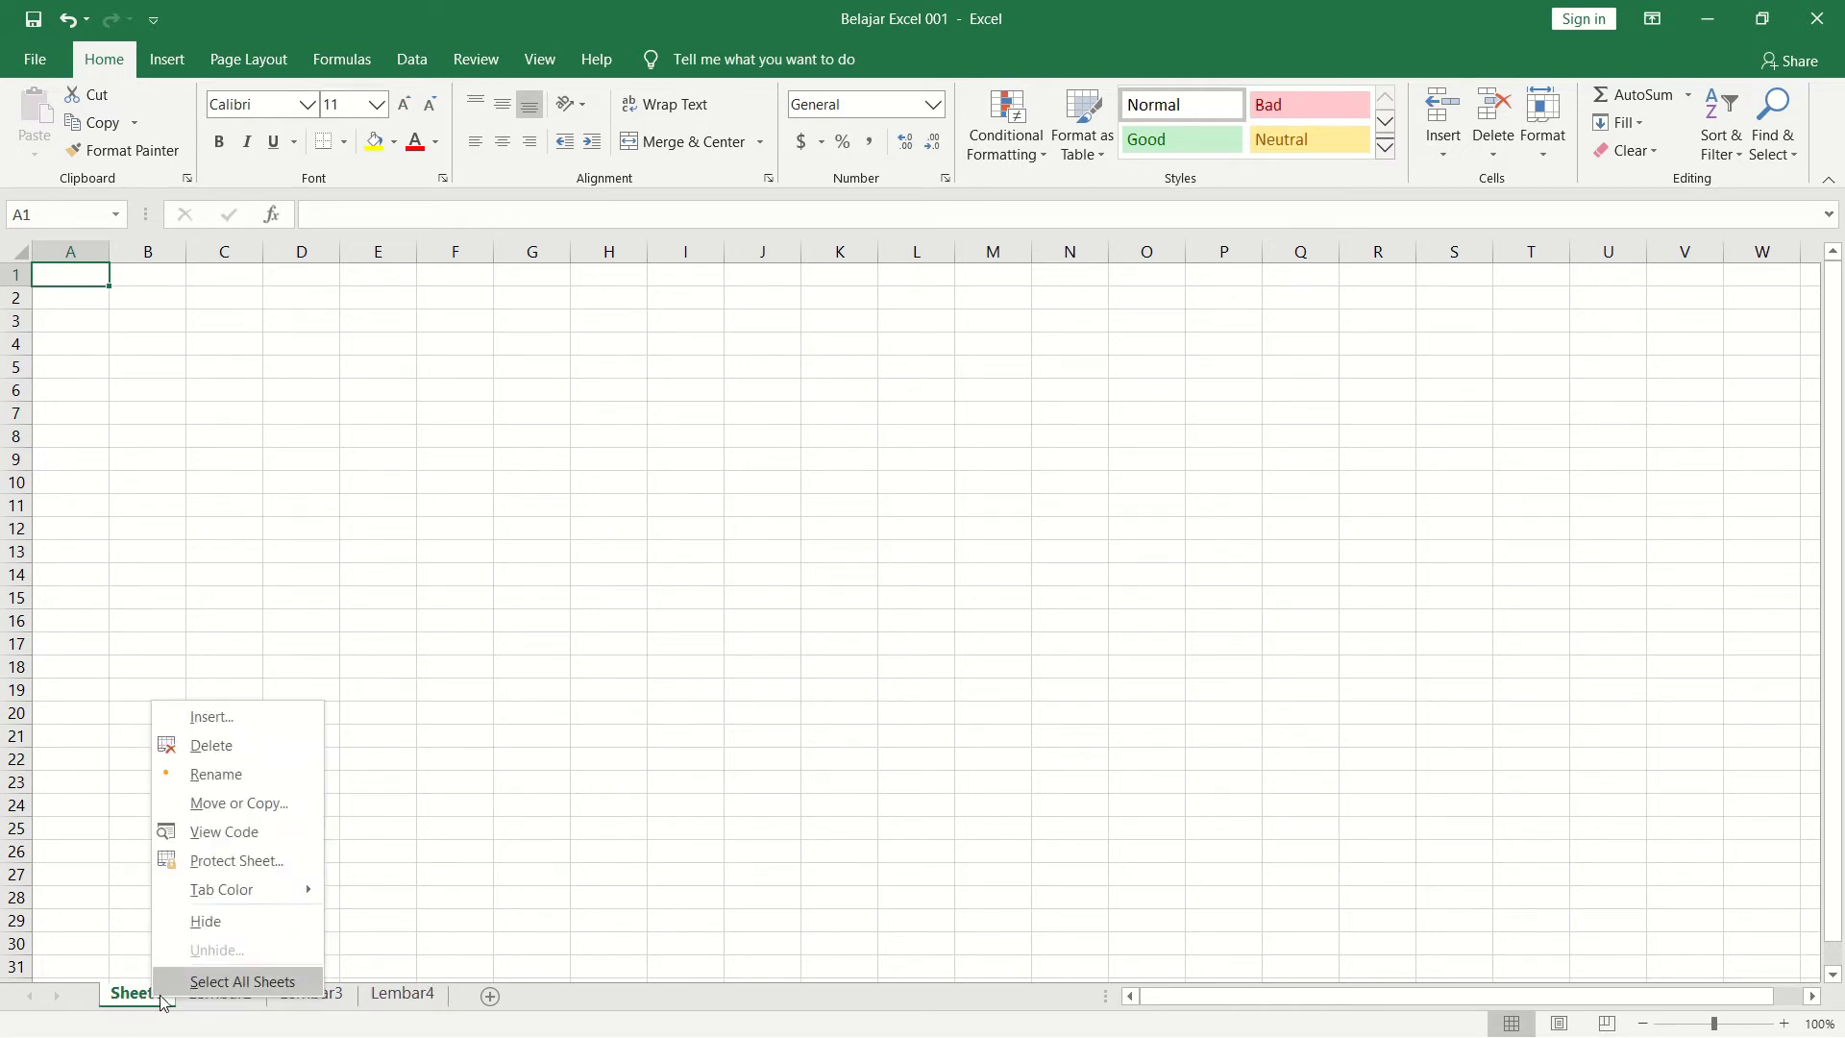
pyautogui.click(234, 775)
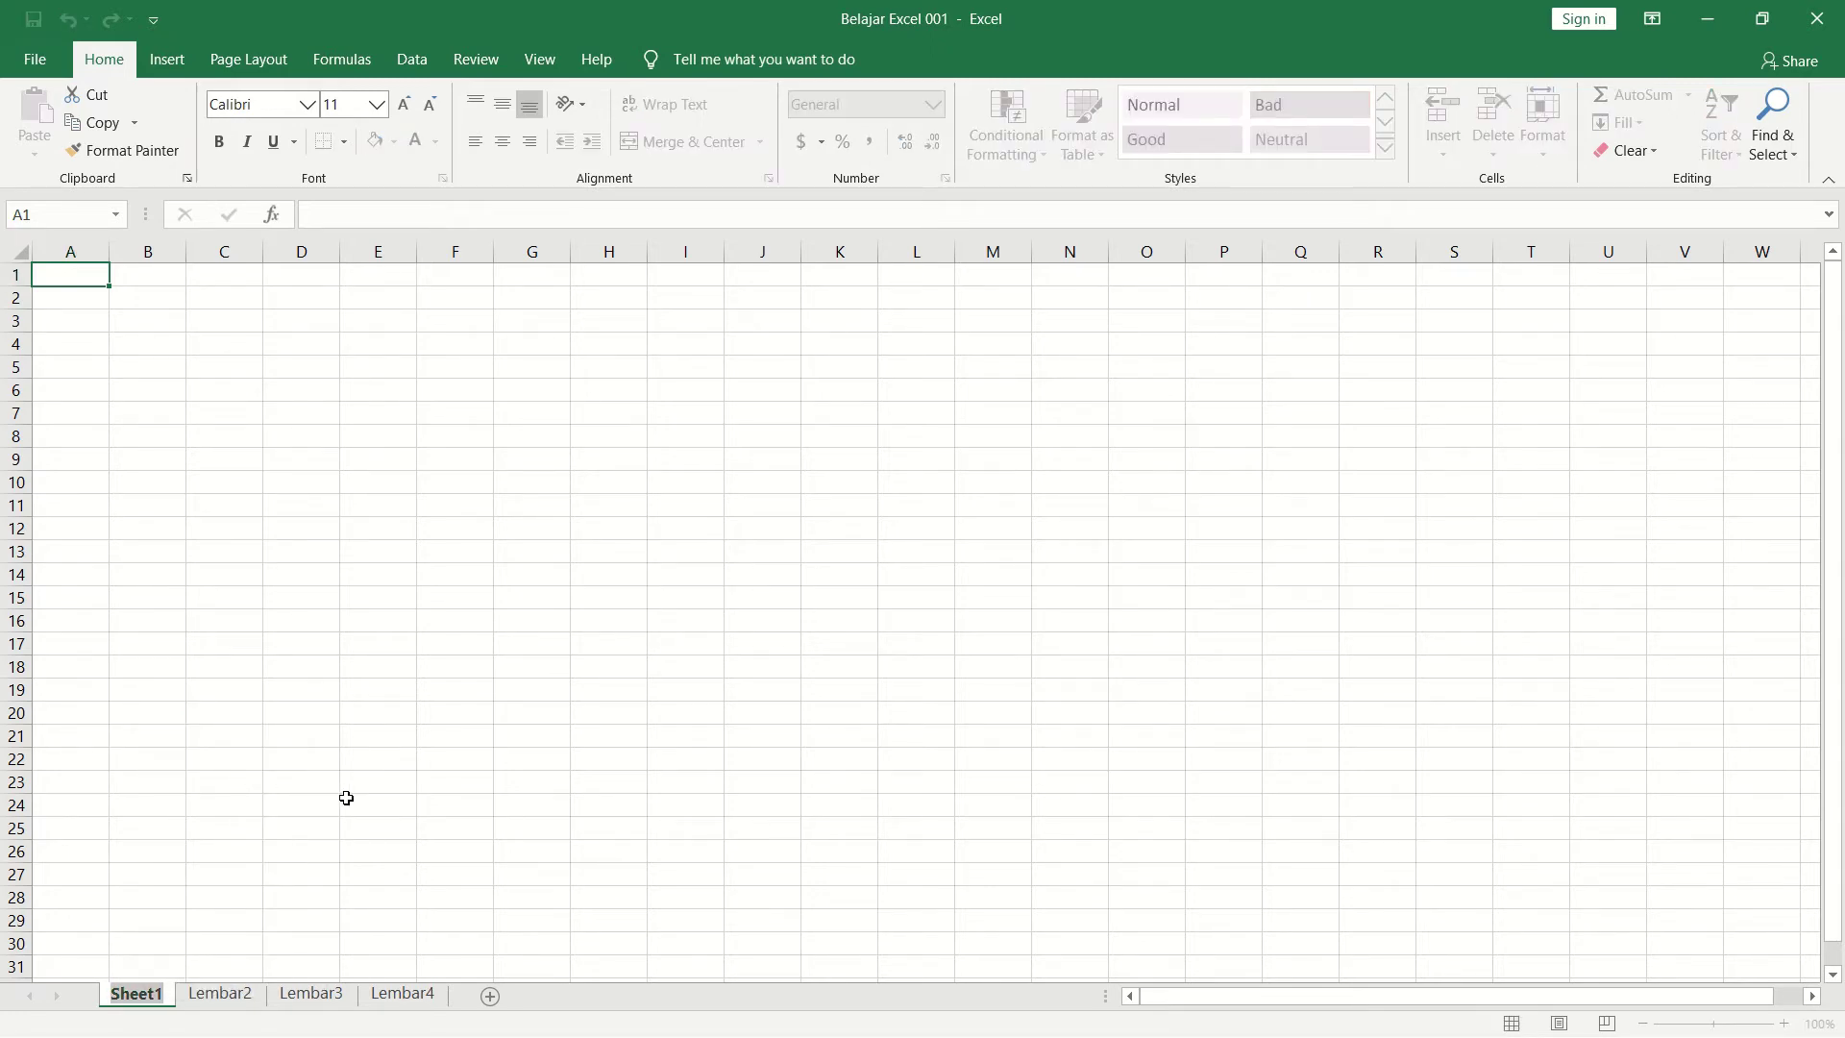
pyautogui.write('Lembar1')
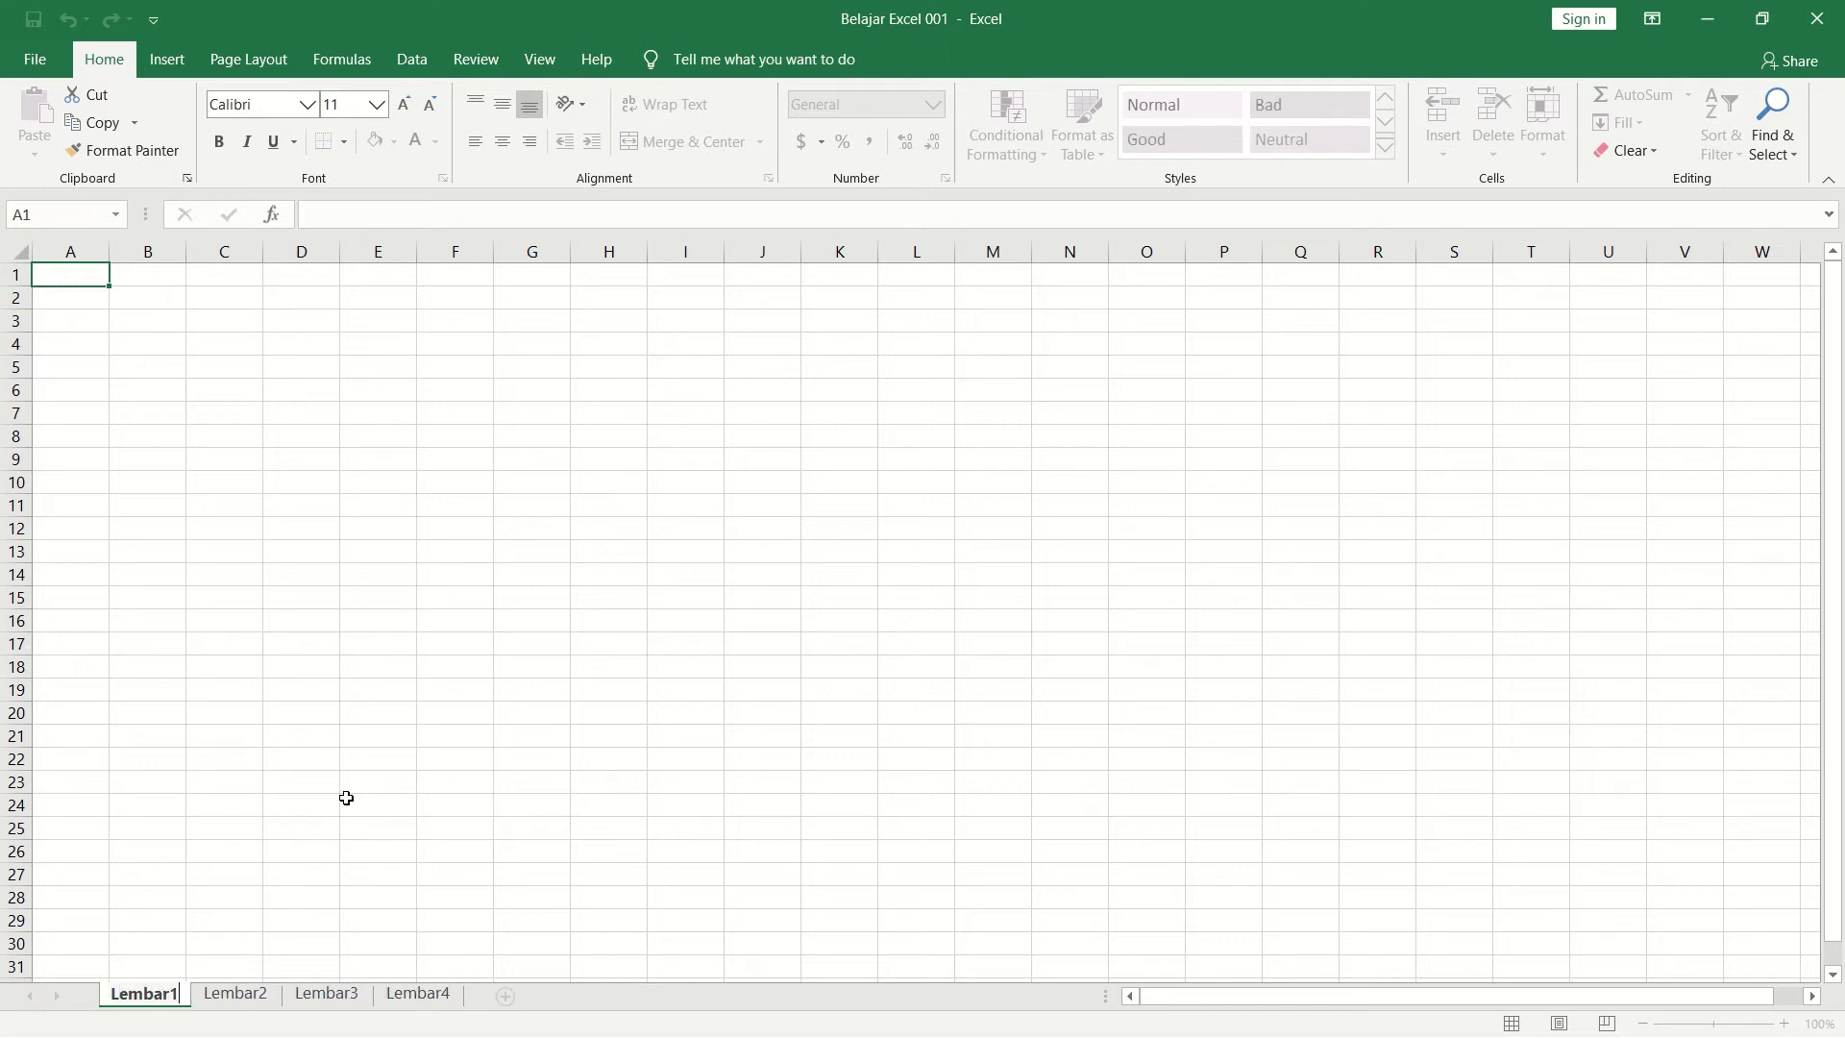
pyautogui.press('Return')
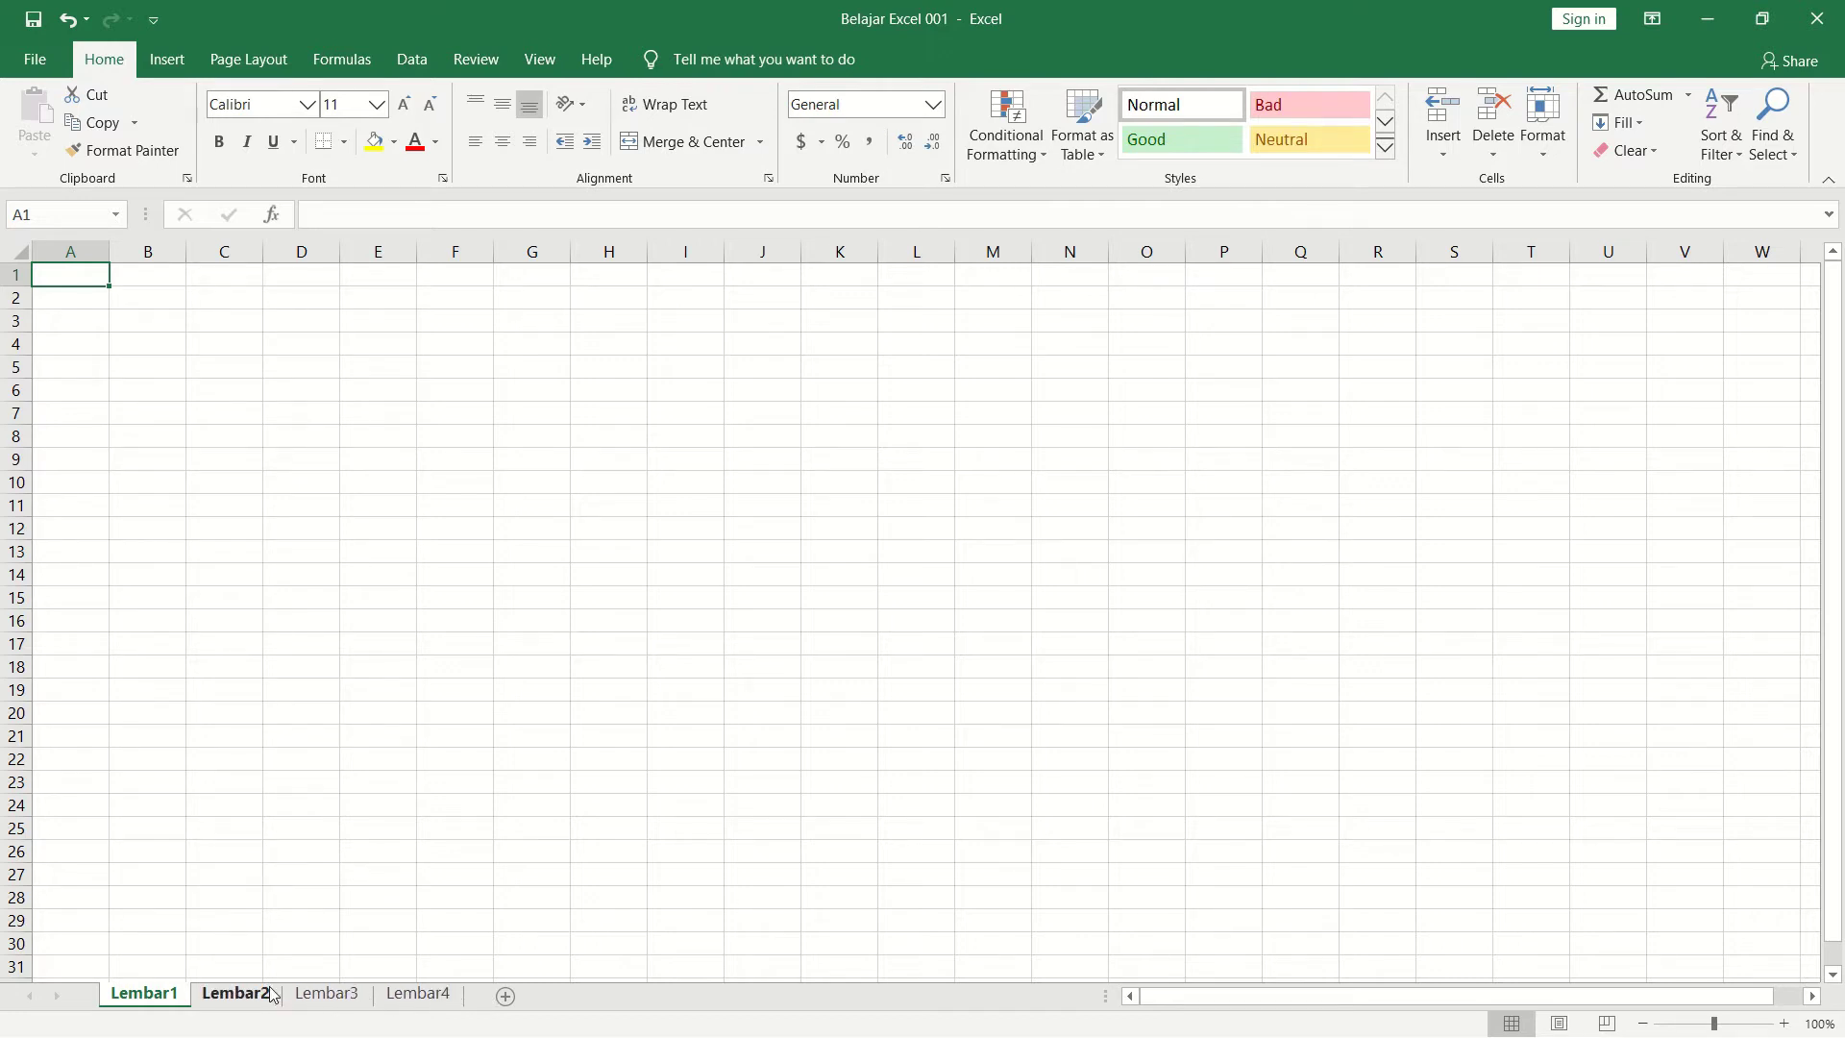
# Step: Add a new worksheet named Lembar5 and move it to the end of the workbook, after Lembar4
pyautogui.click(508, 1000)
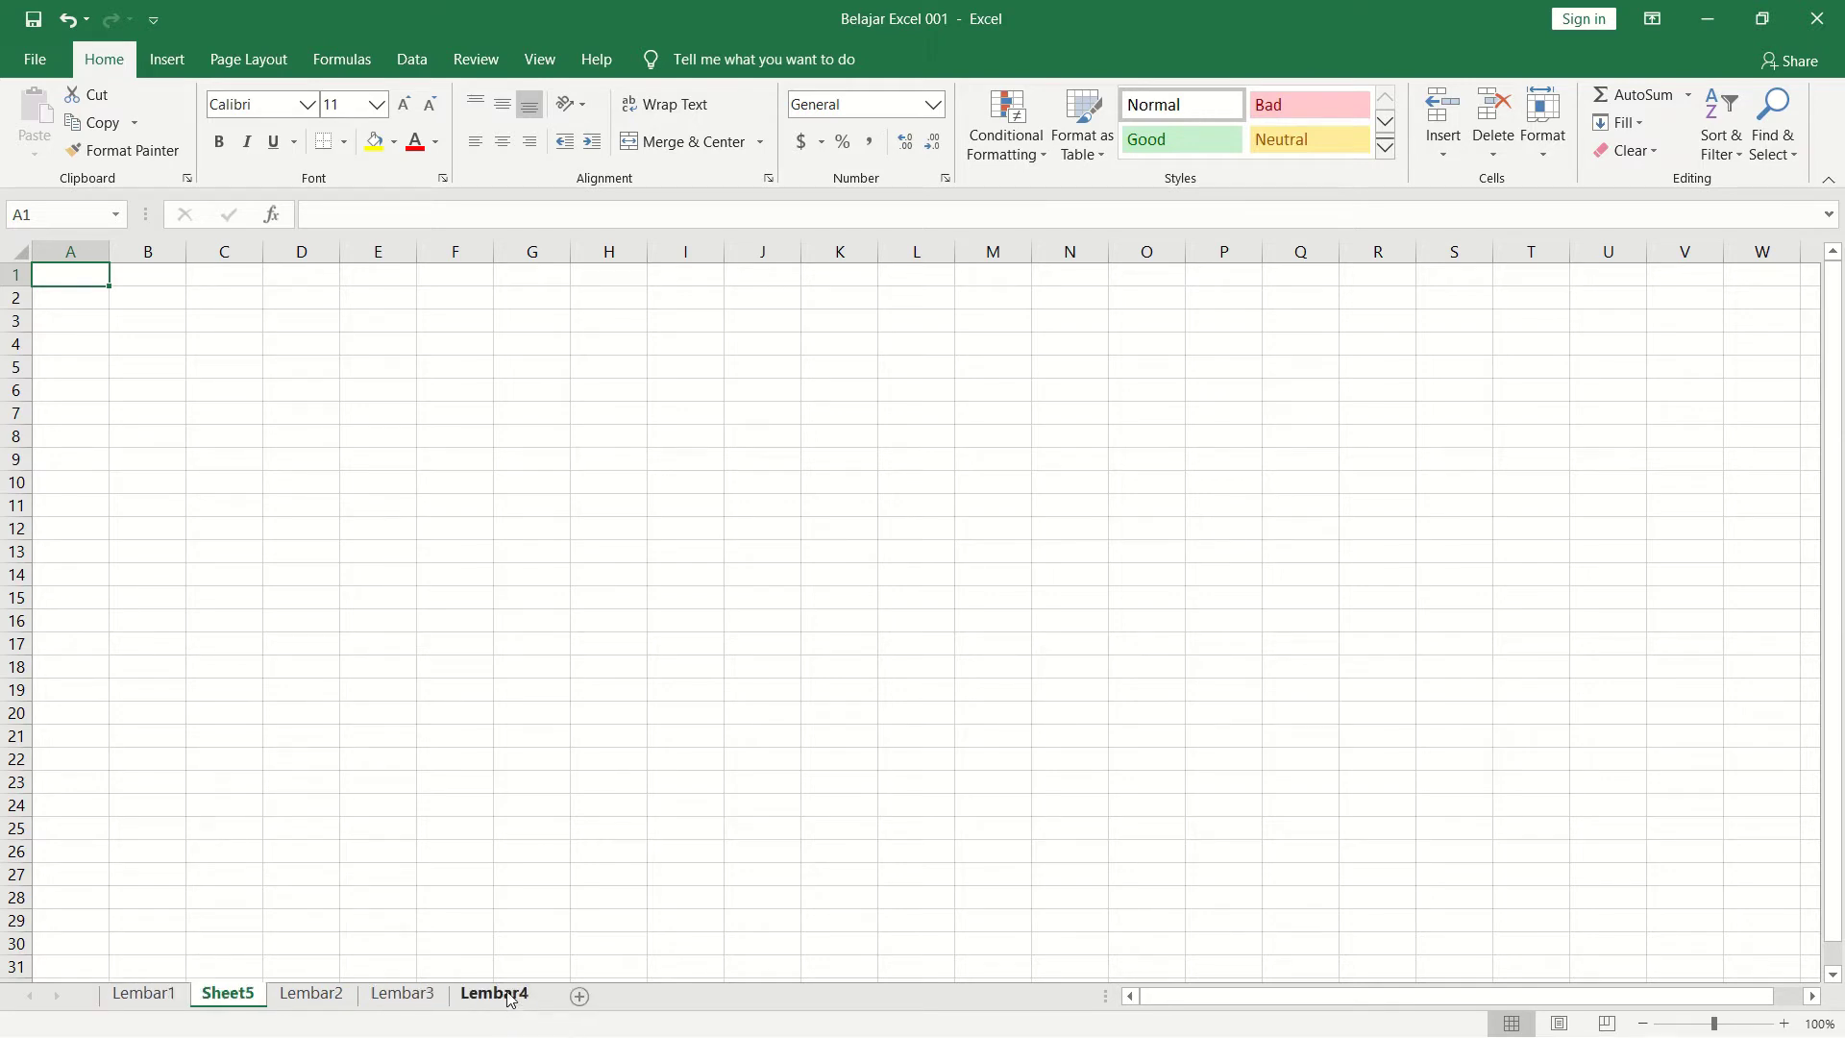
pyautogui.doubleClick(247, 1000)
pyautogui.write('Lembar5')
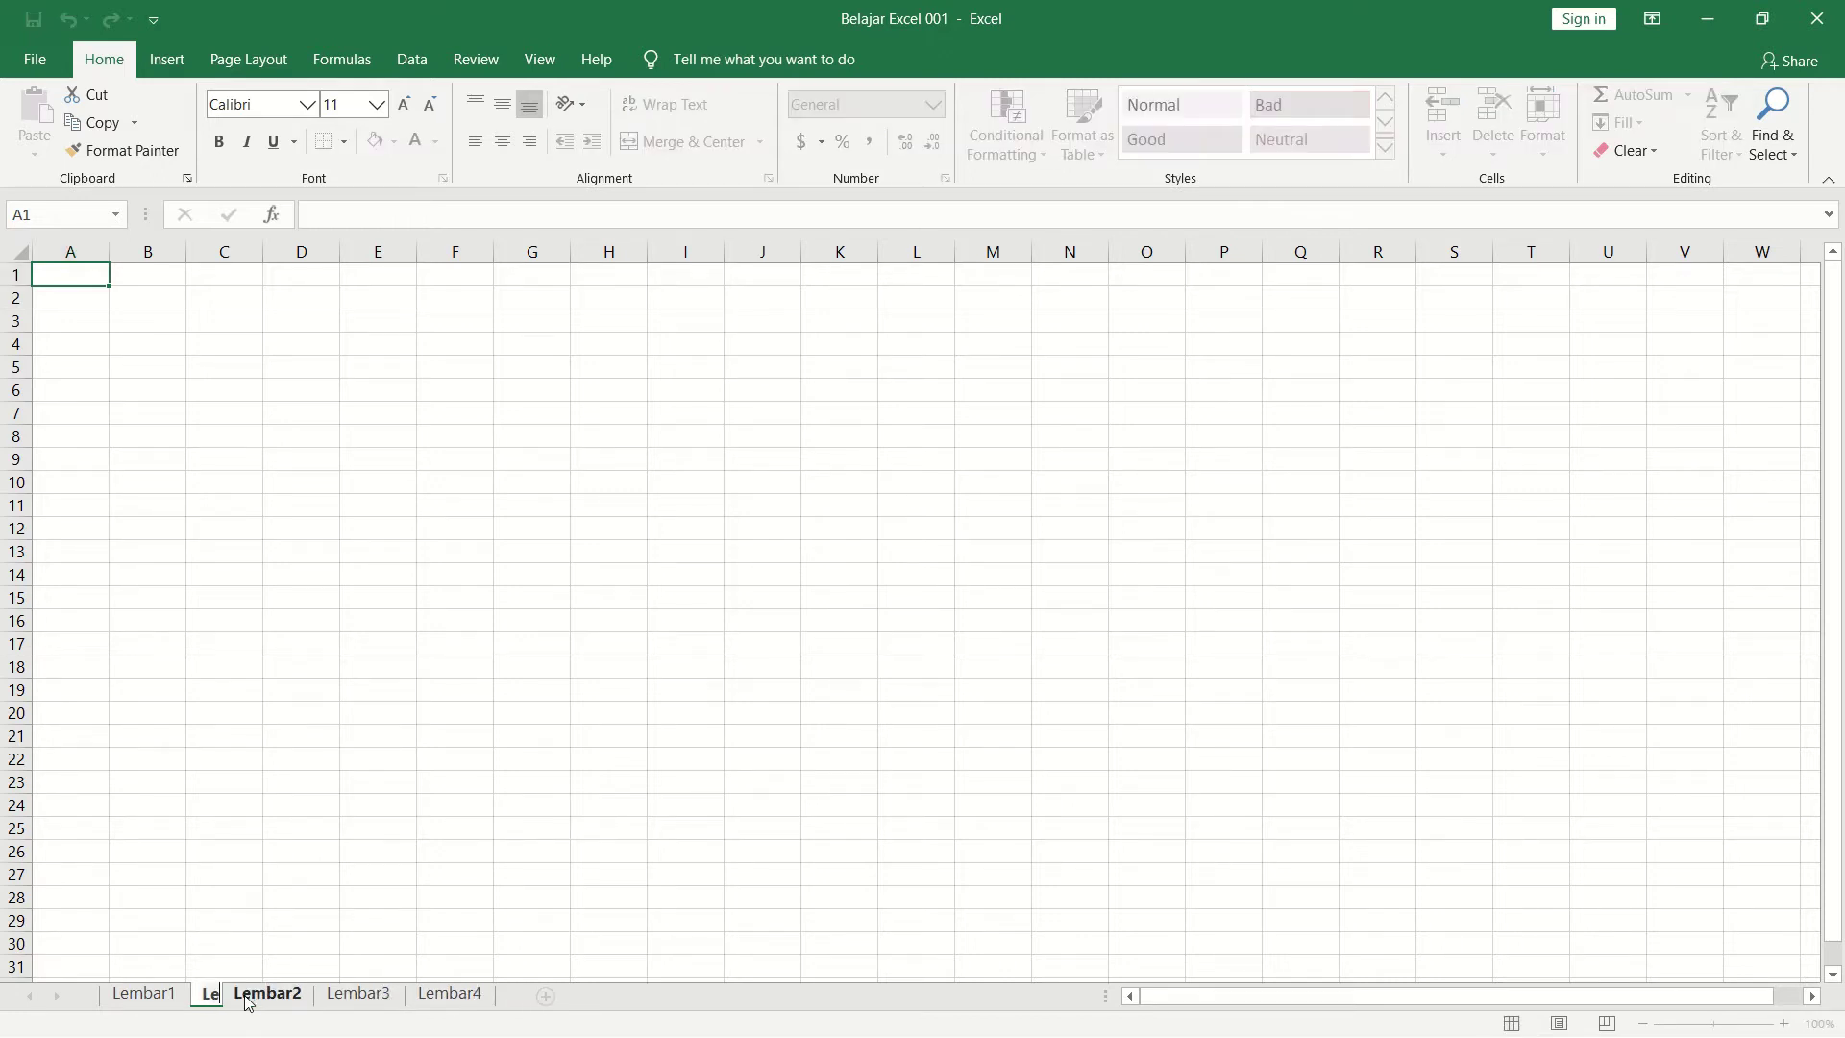
pyautogui.press('Return')
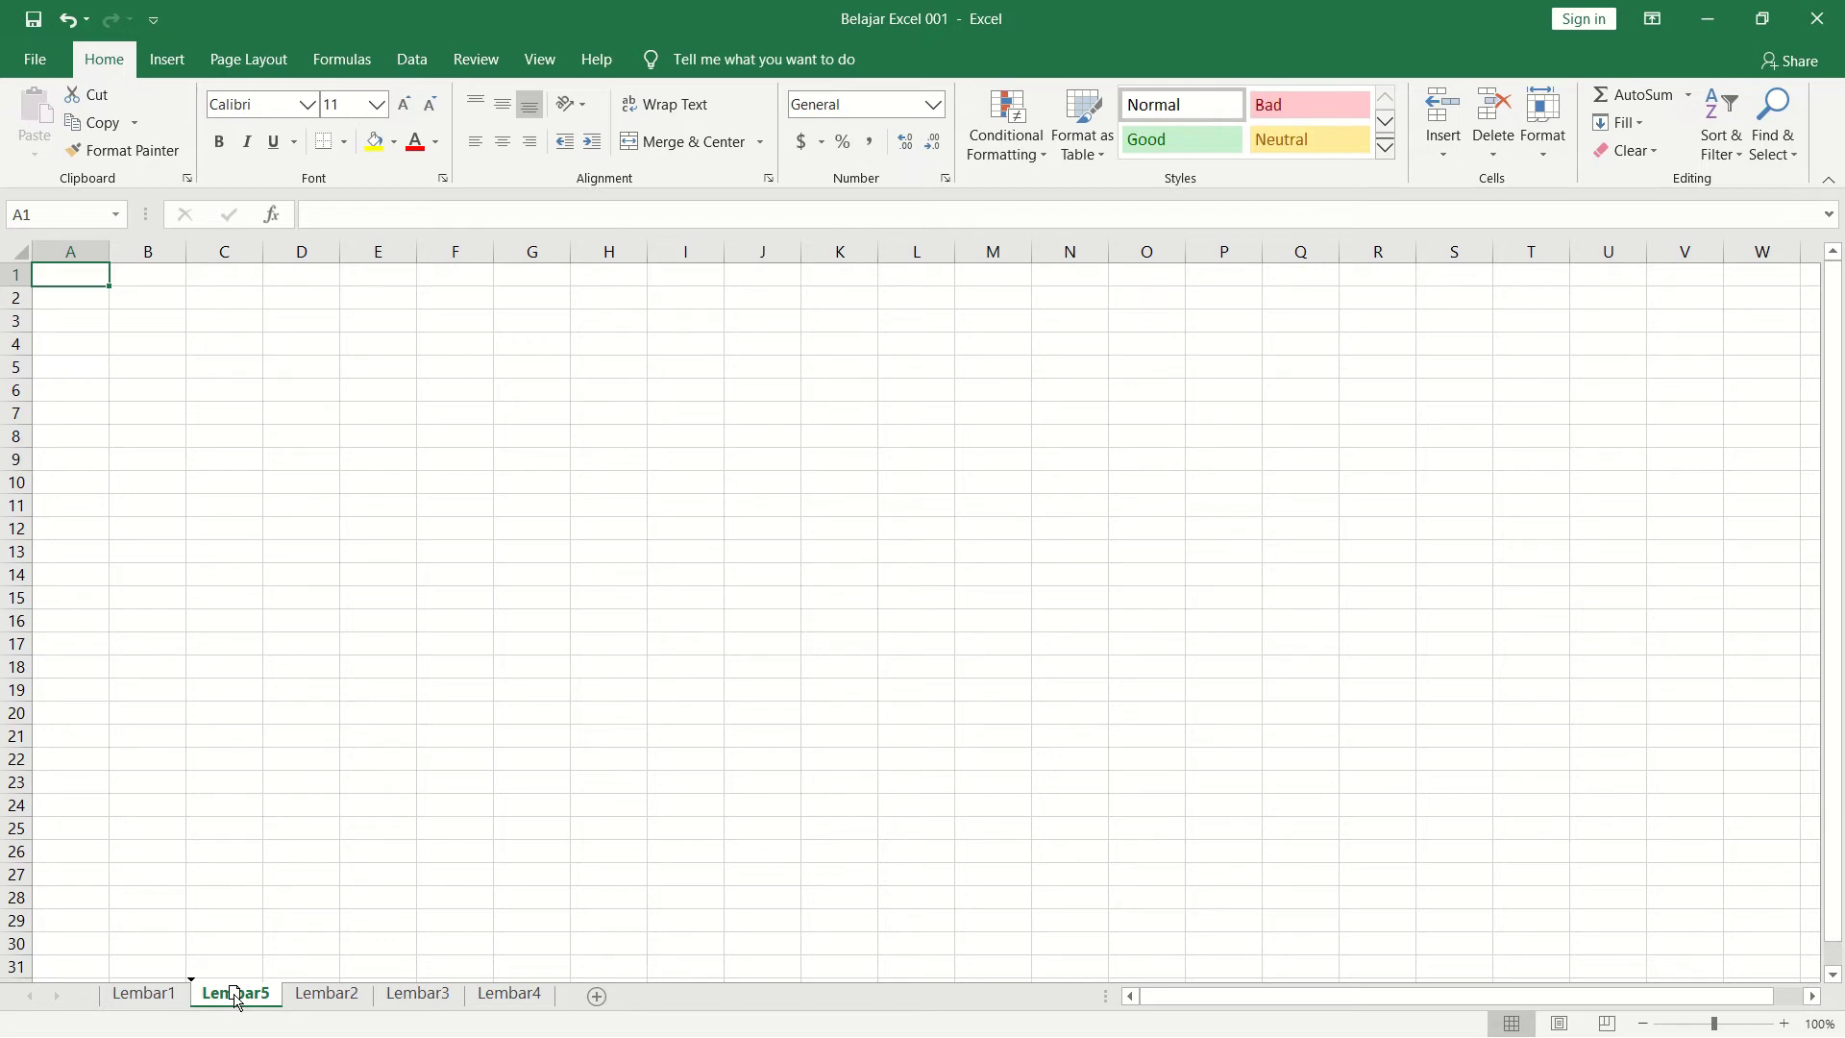
pyautogui.moveTo(235, 996)
pyautogui.mouseDown()
pyautogui.moveTo(342, 961)
pyautogui.moveTo(562, 982)
pyautogui.mouseUp()
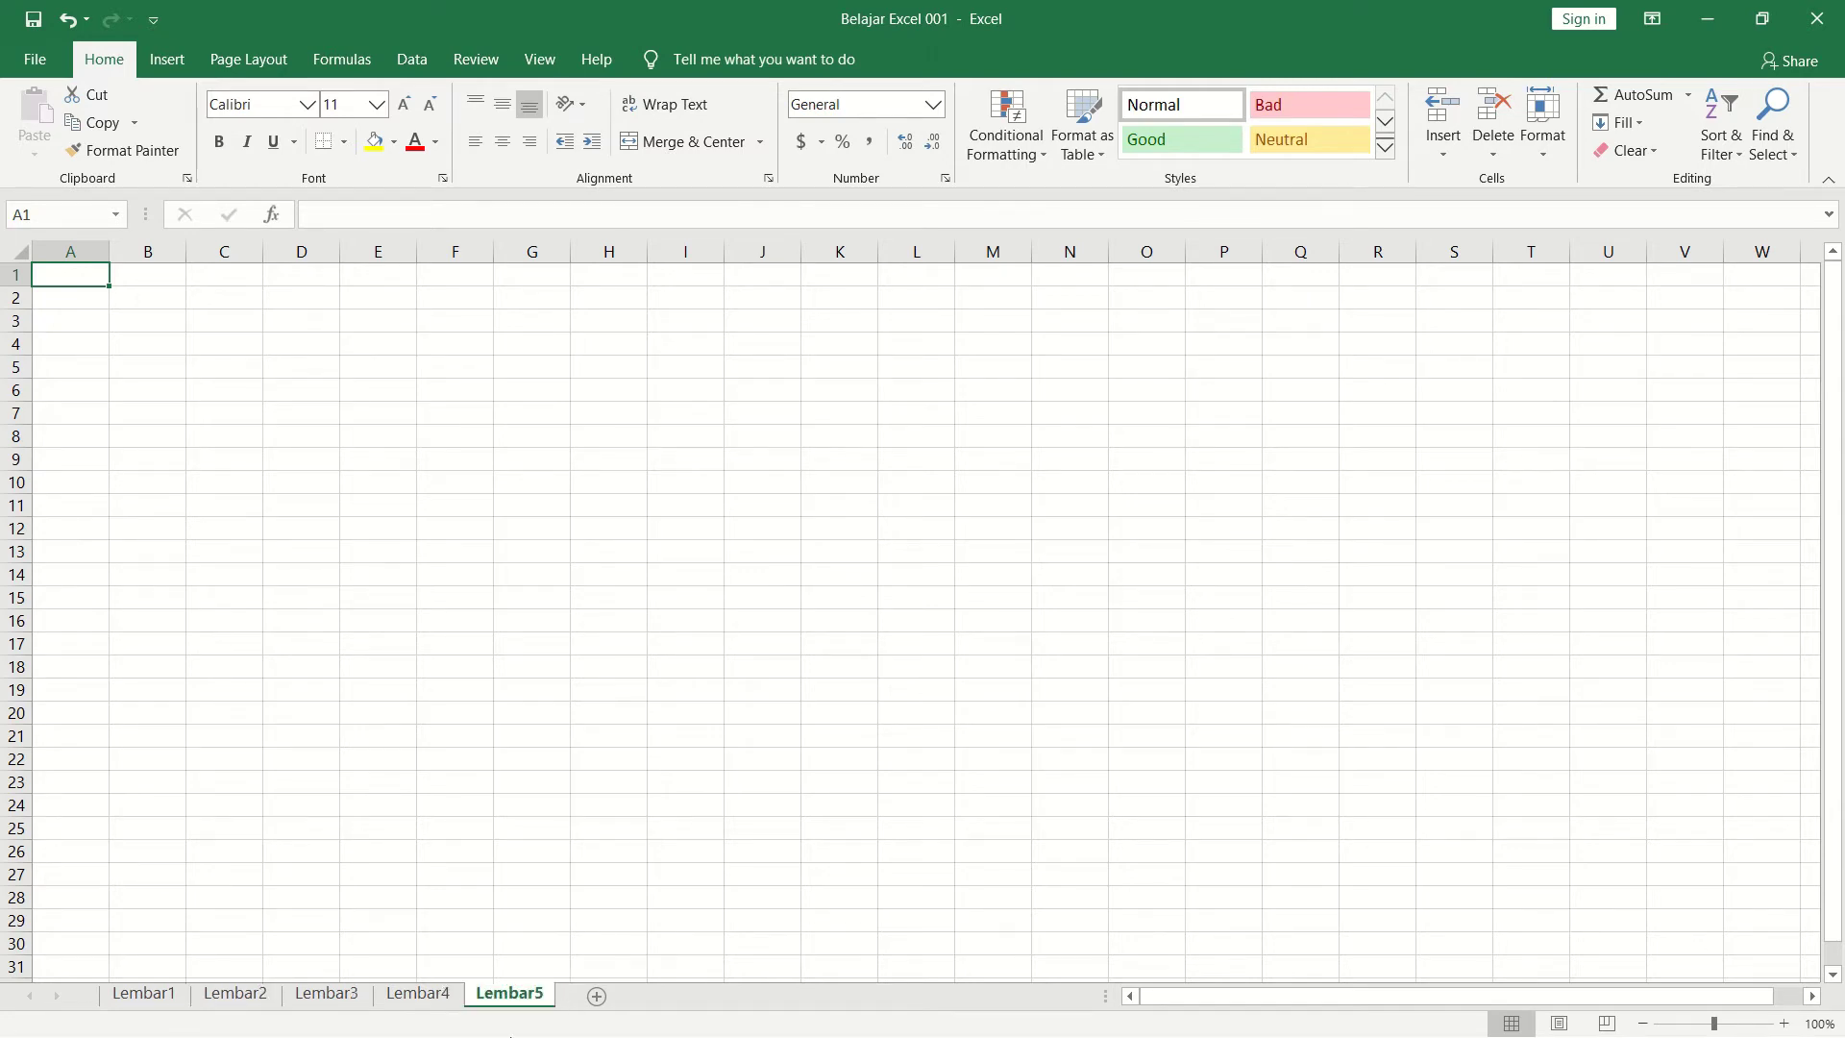
# Step: Add a new worksheet after Lembar5 and name it Lembar6
pyautogui.click(597, 997)
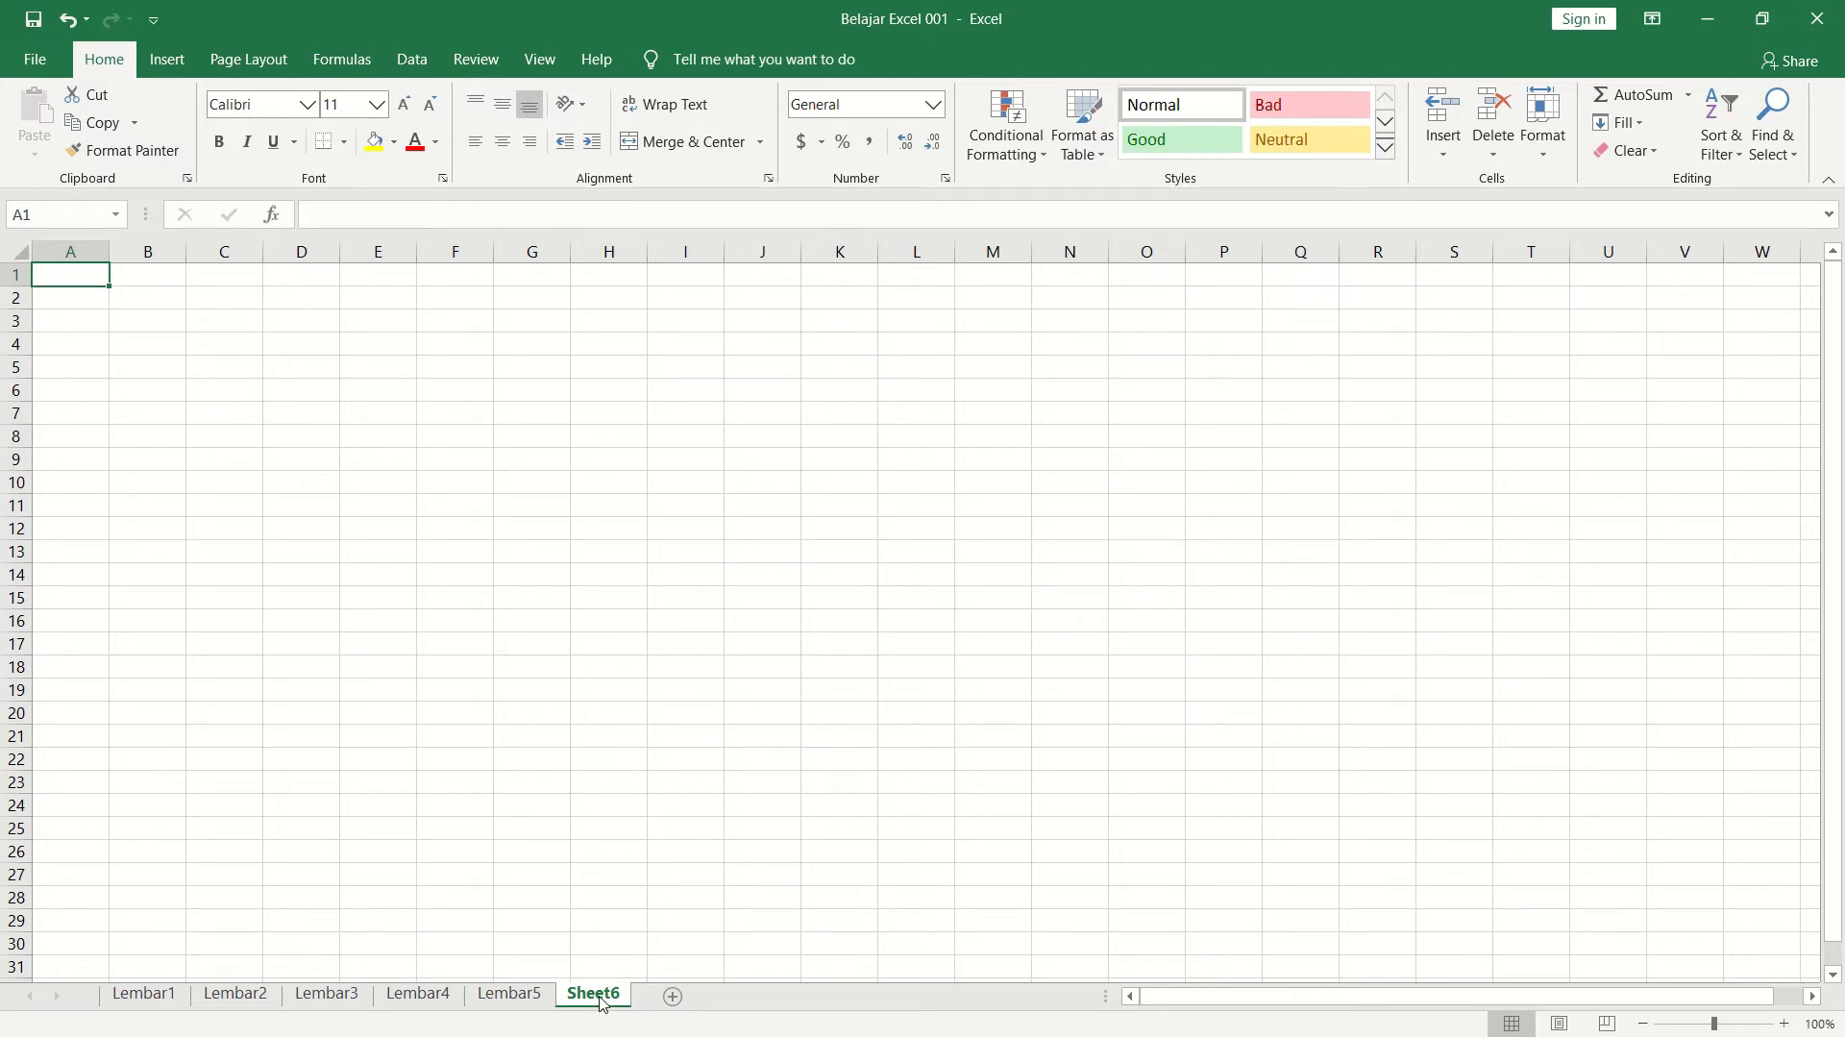
pyautogui.doubleClick(587, 994)
pyautogui.write('Lembar6')
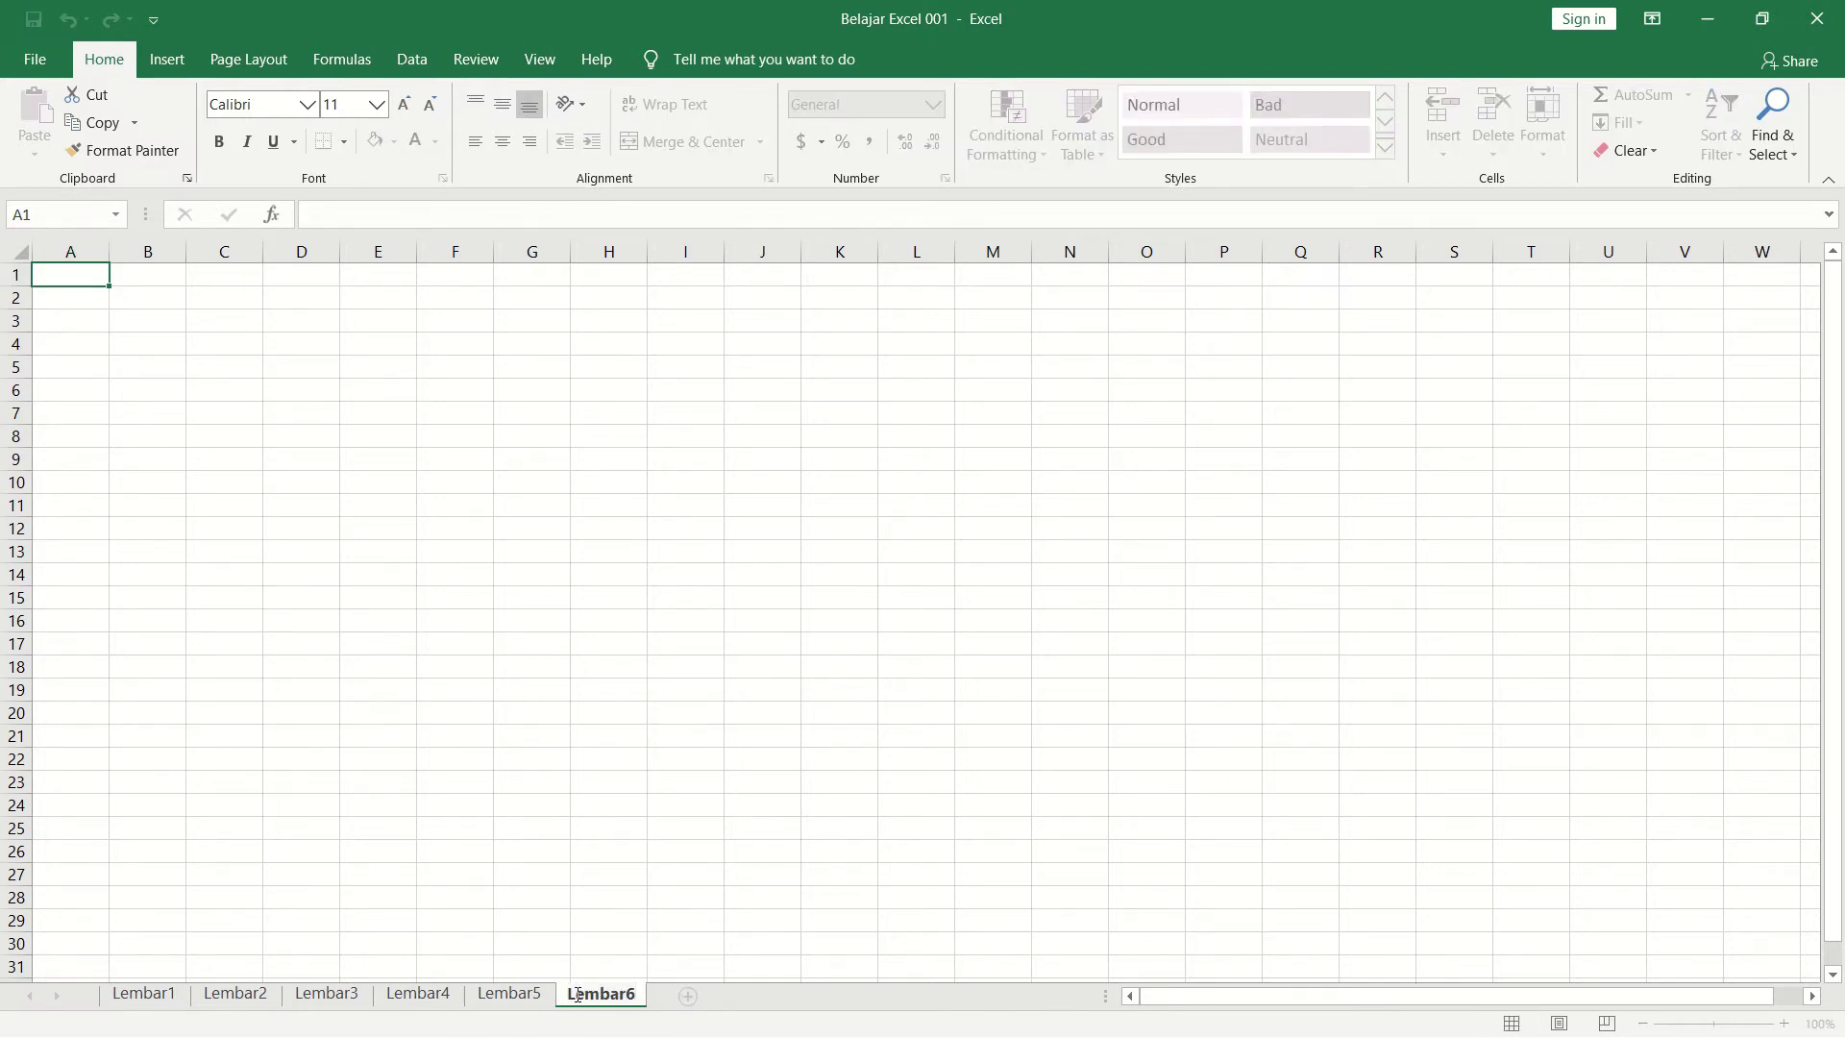
pyautogui.press('Return')
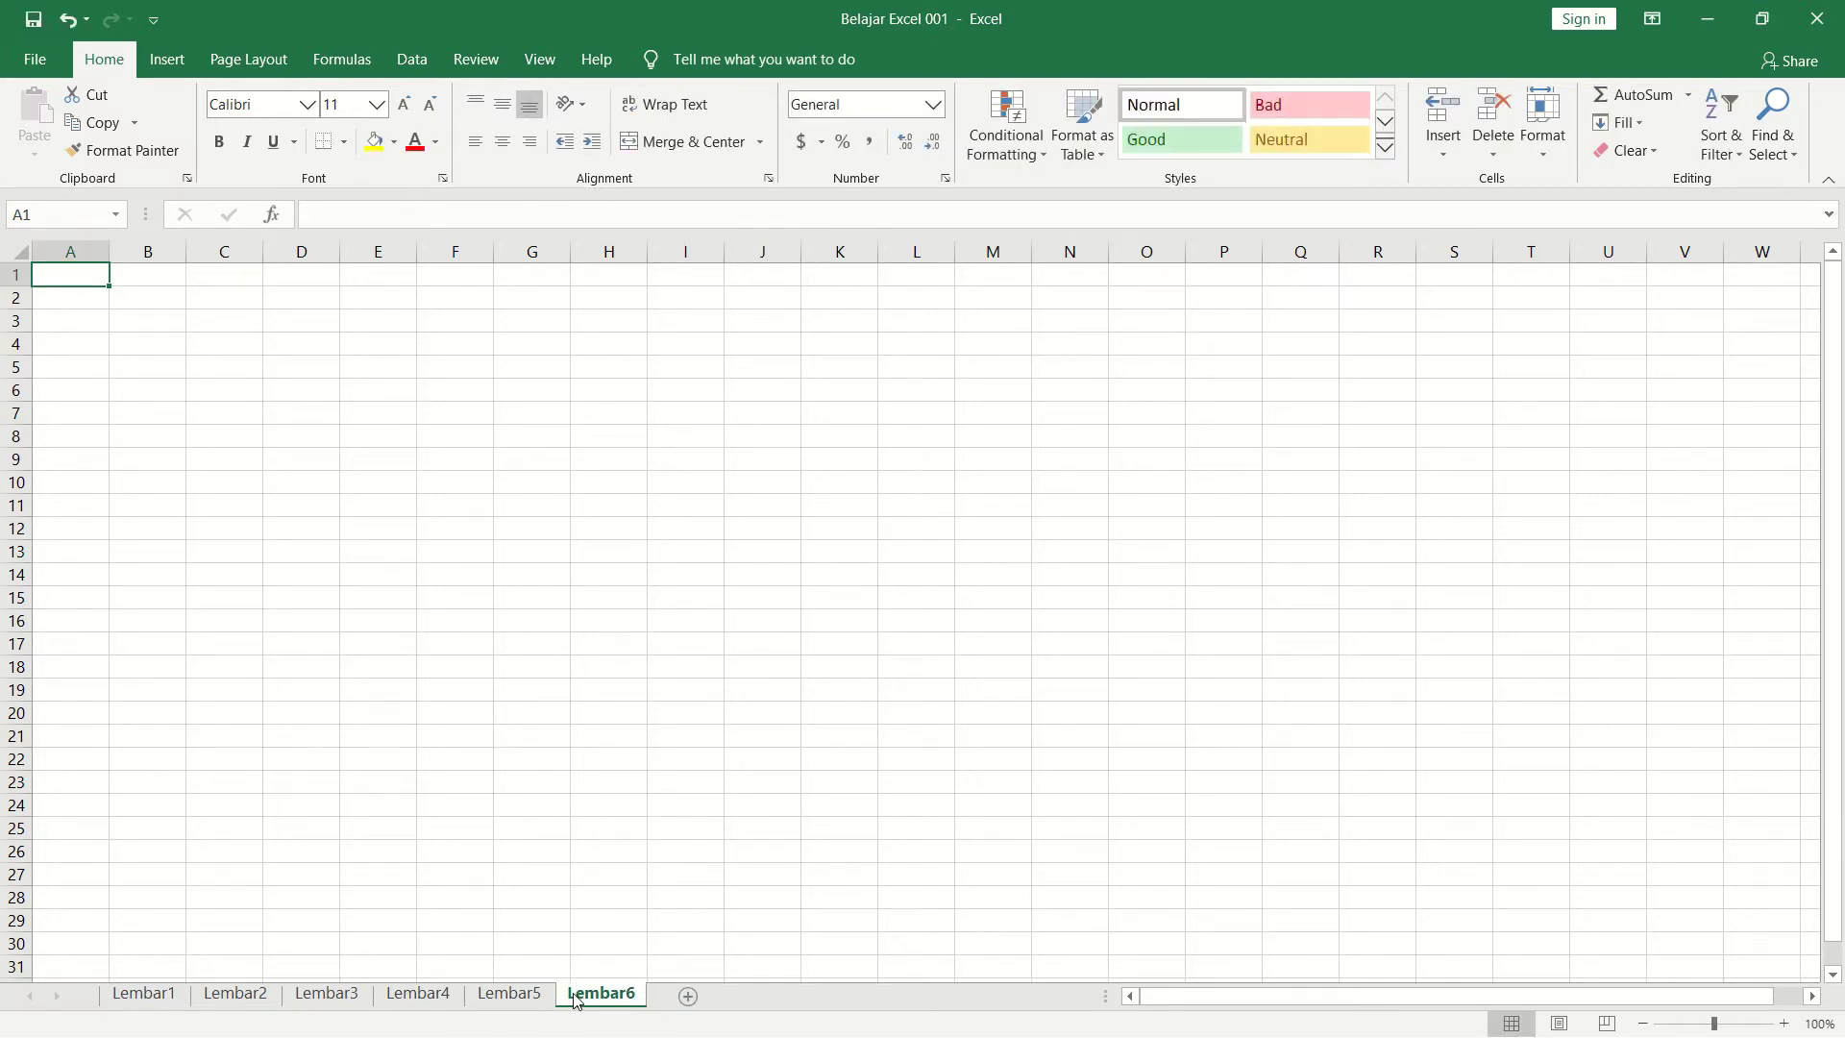
# Step: Add a new worksheet after Lembar6 and name it Lembar7
pyautogui.click(688, 995)
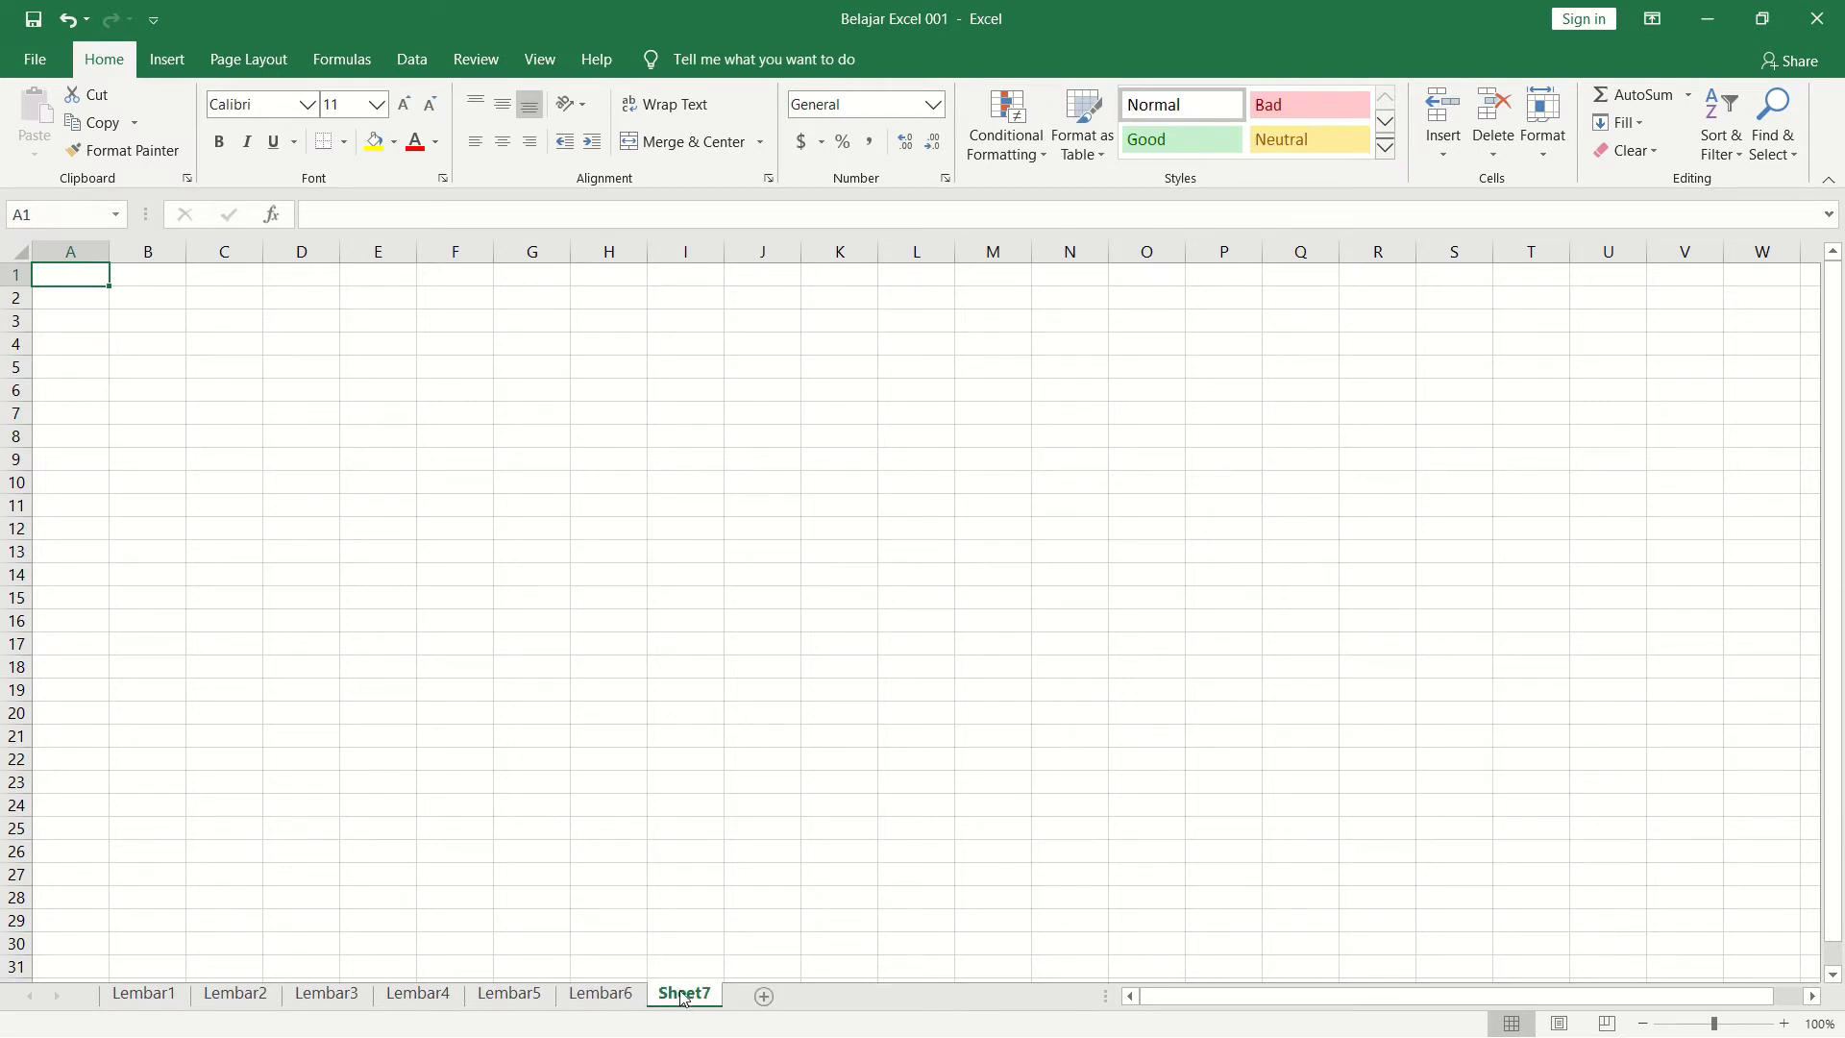
pyautogui.doubleClick(684, 995)
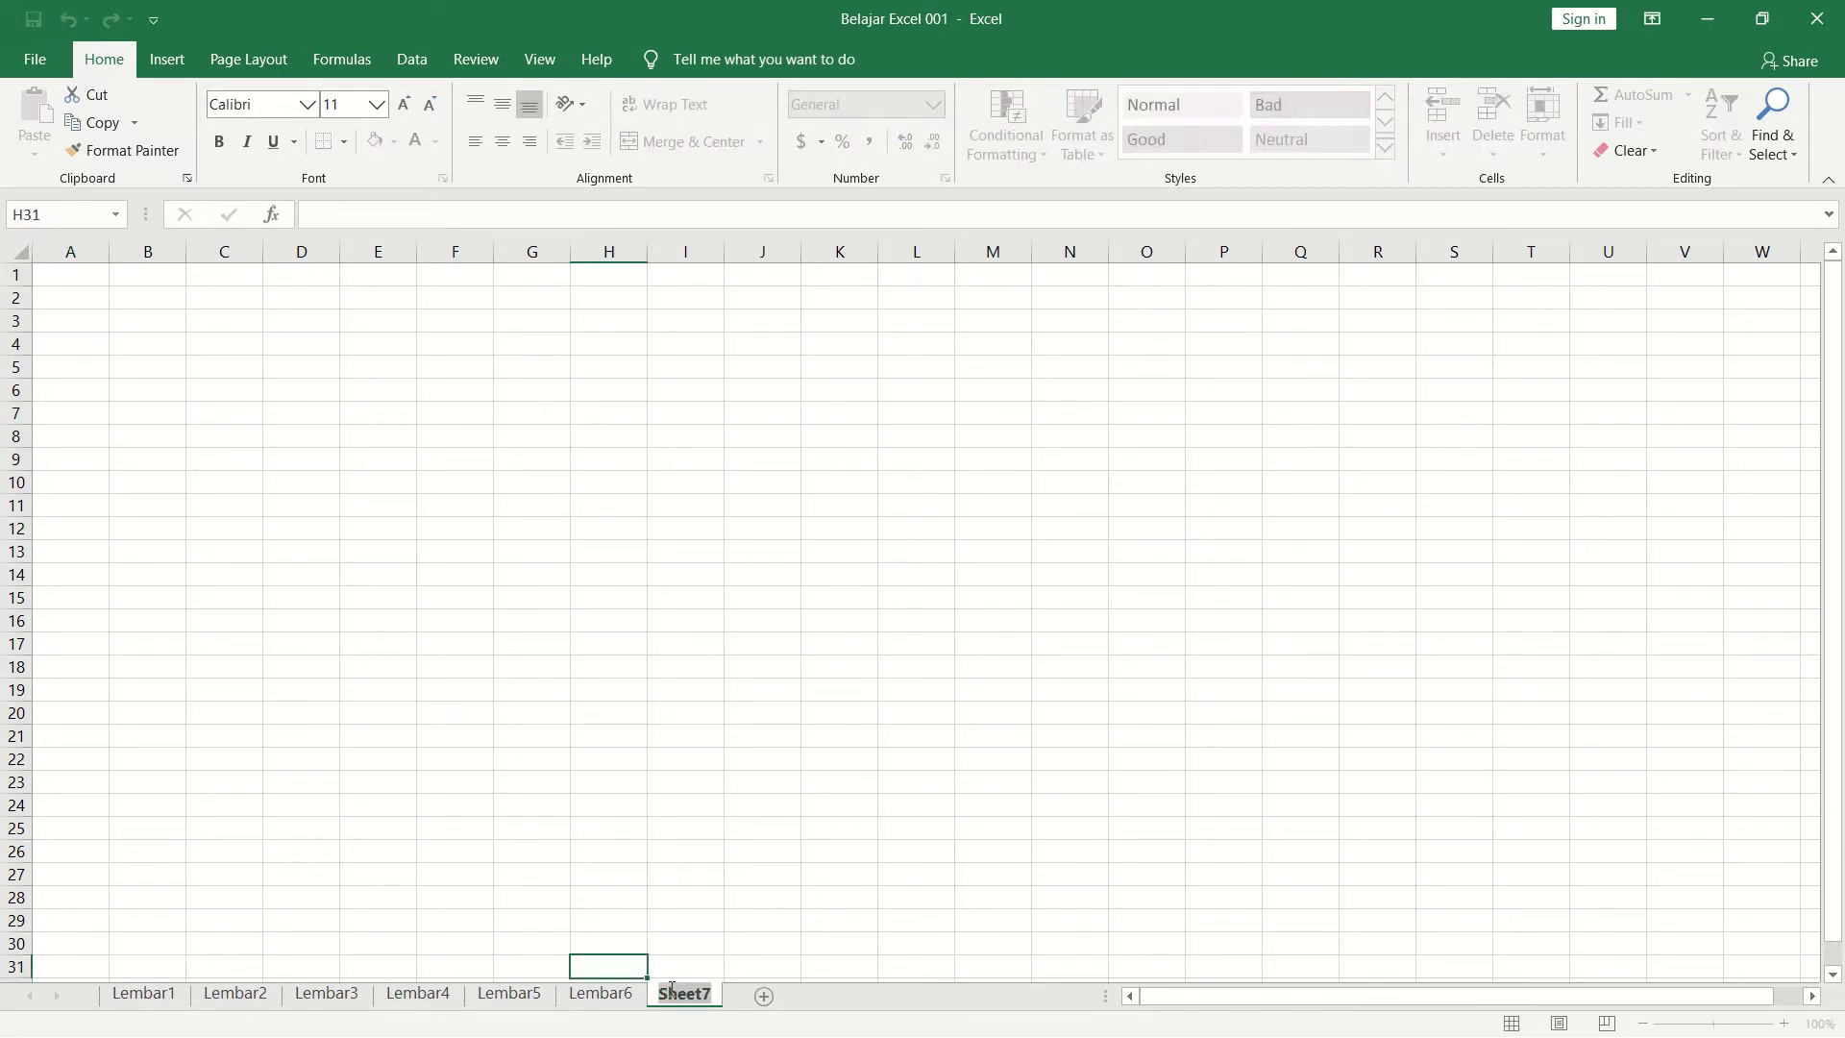
pyautogui.write('Lembar7')
pyautogui.press('Return')
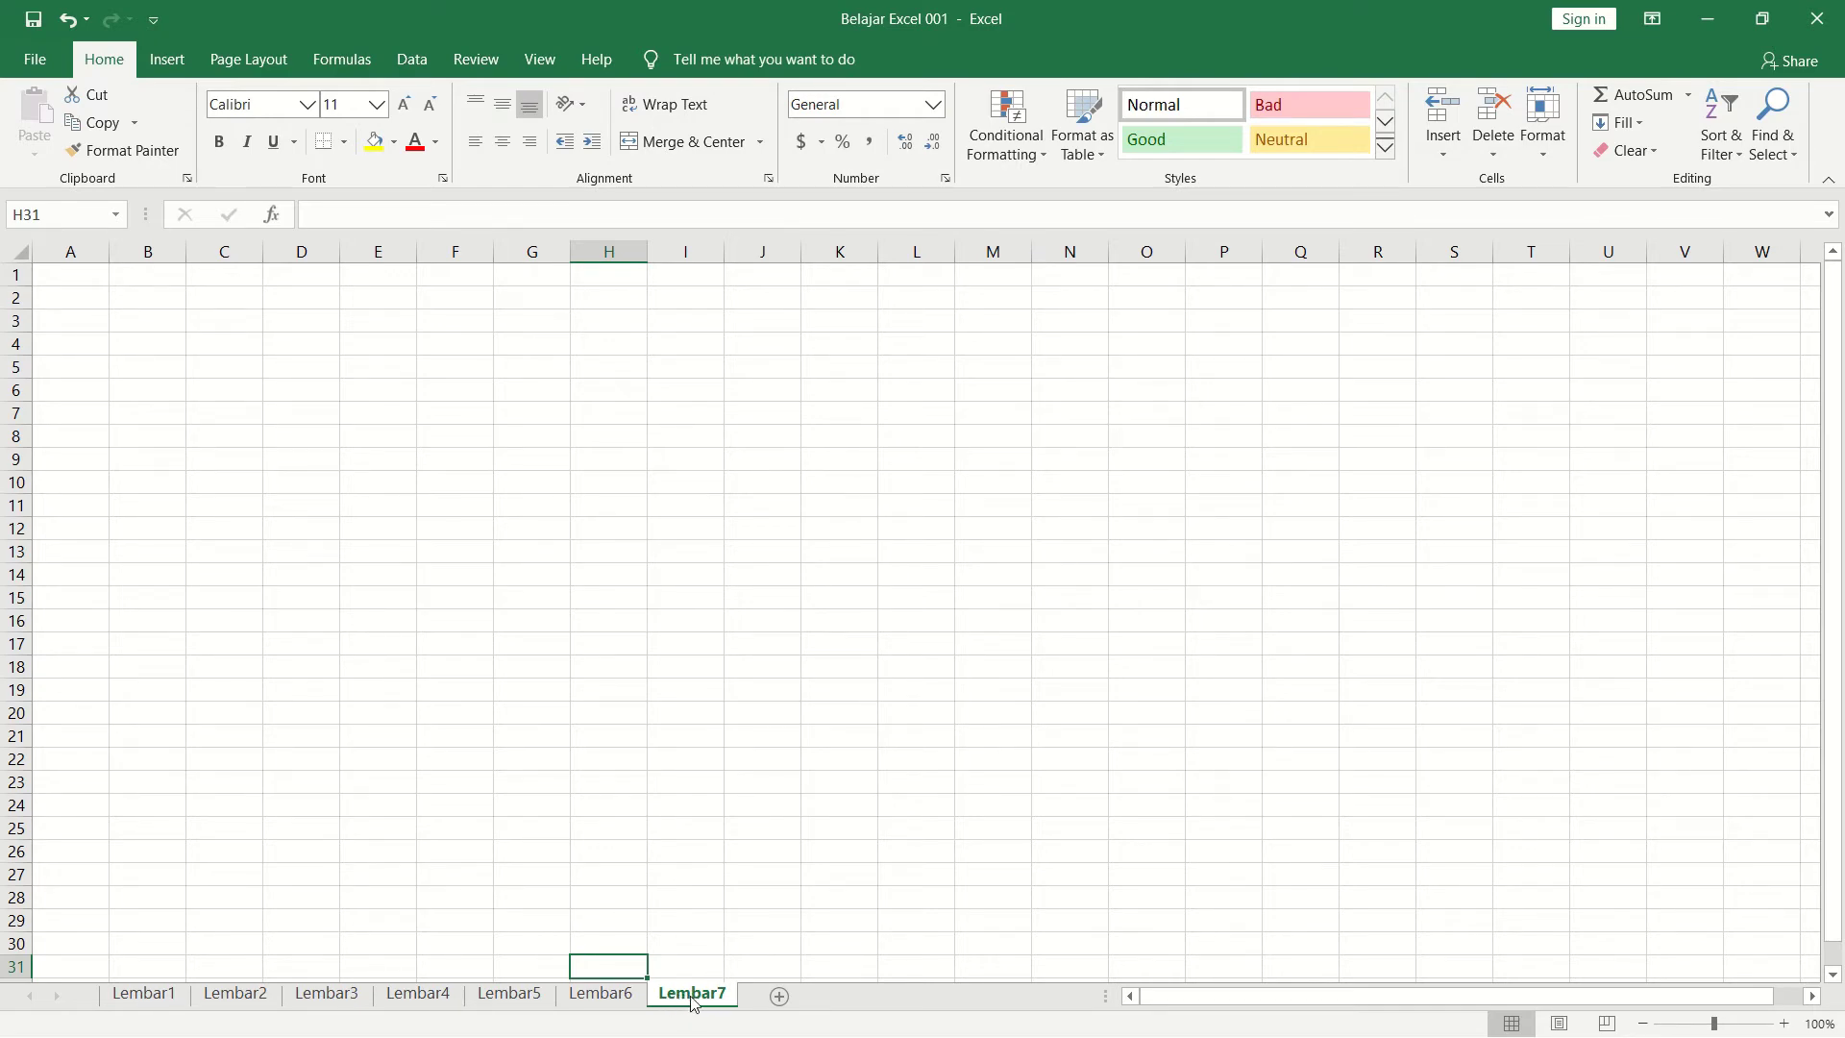
pyautogui.rightClick(696, 997)
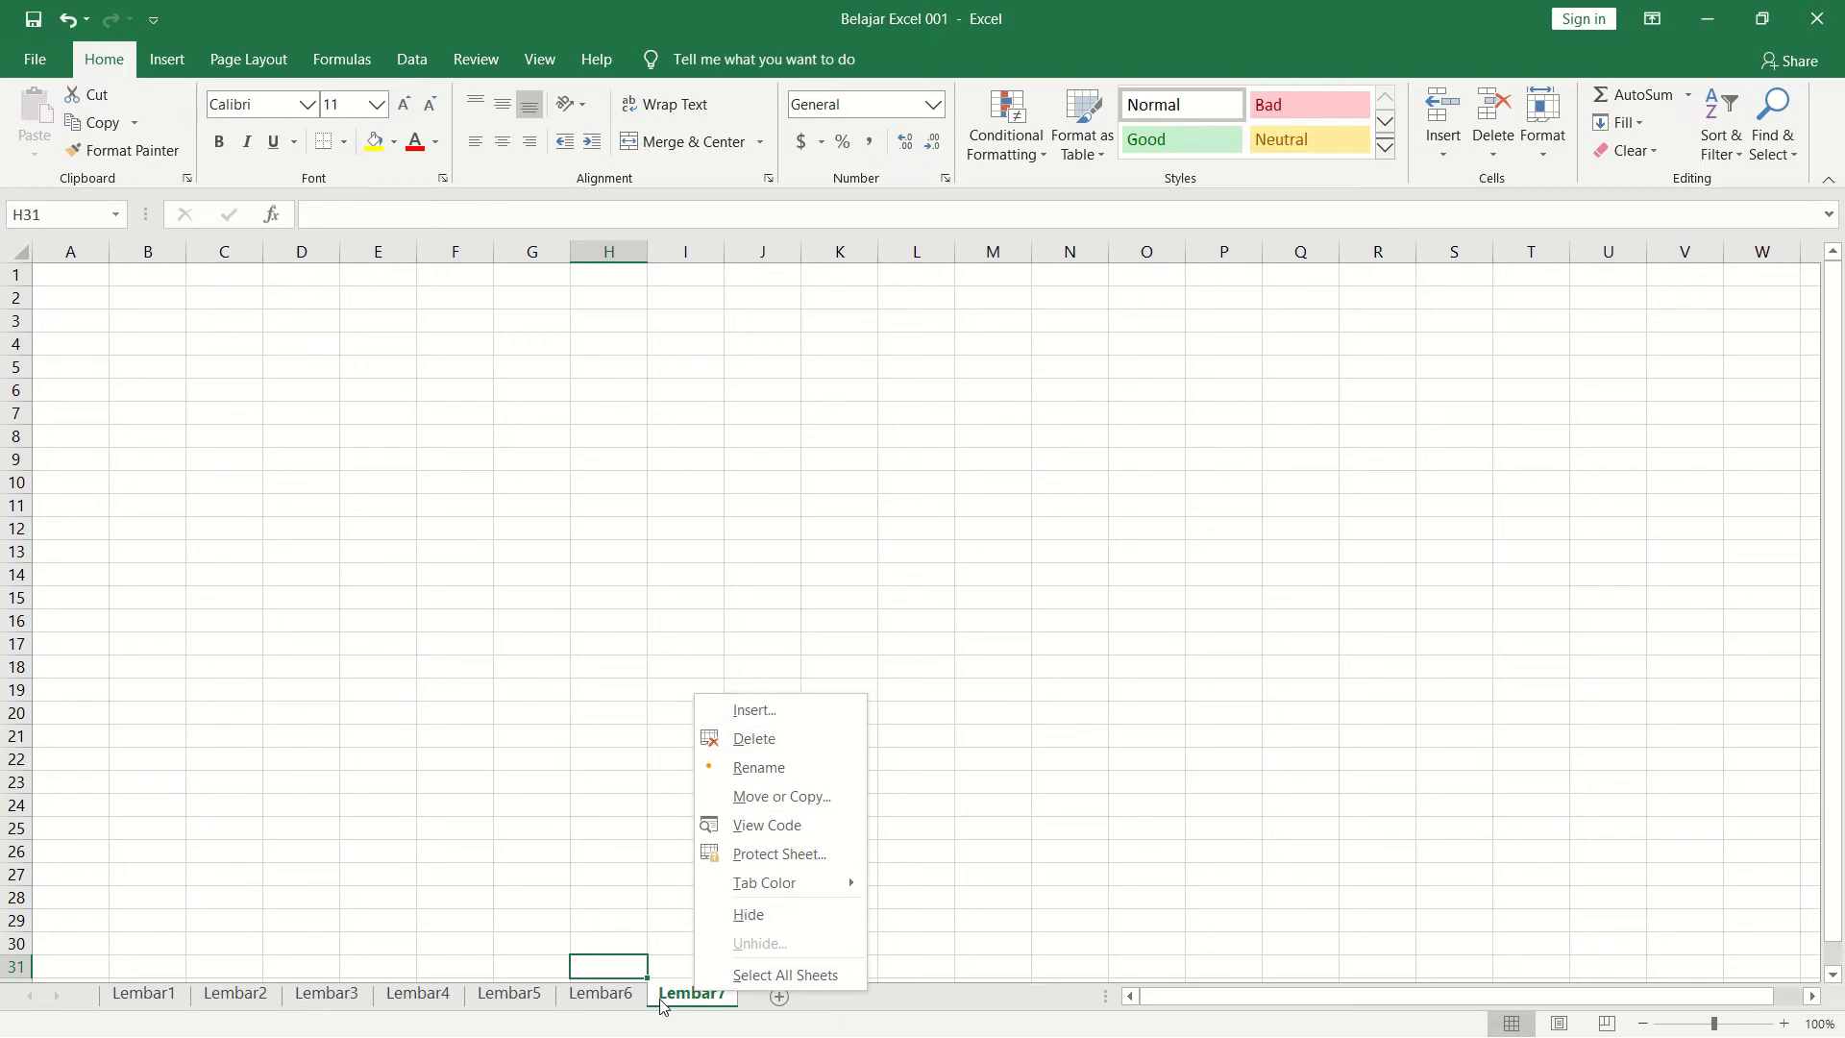
pyautogui.click(520, 994)
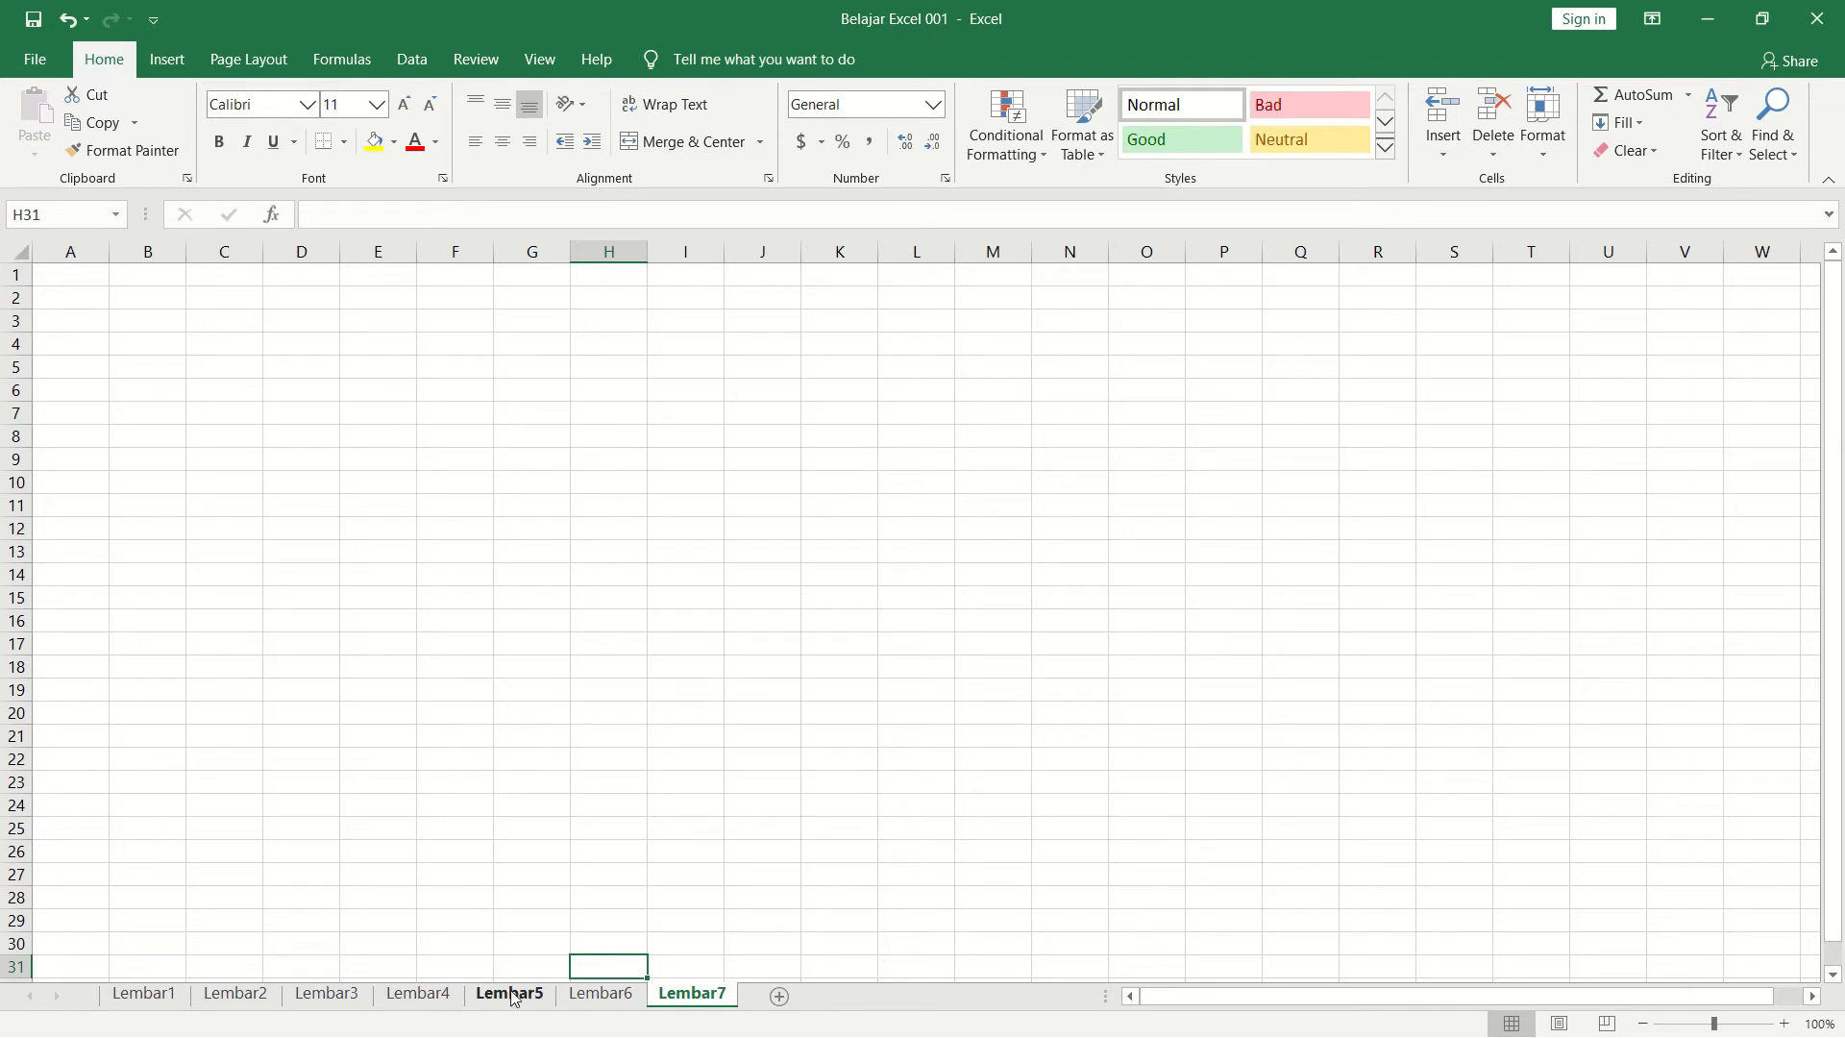
pyautogui.click(520, 994)
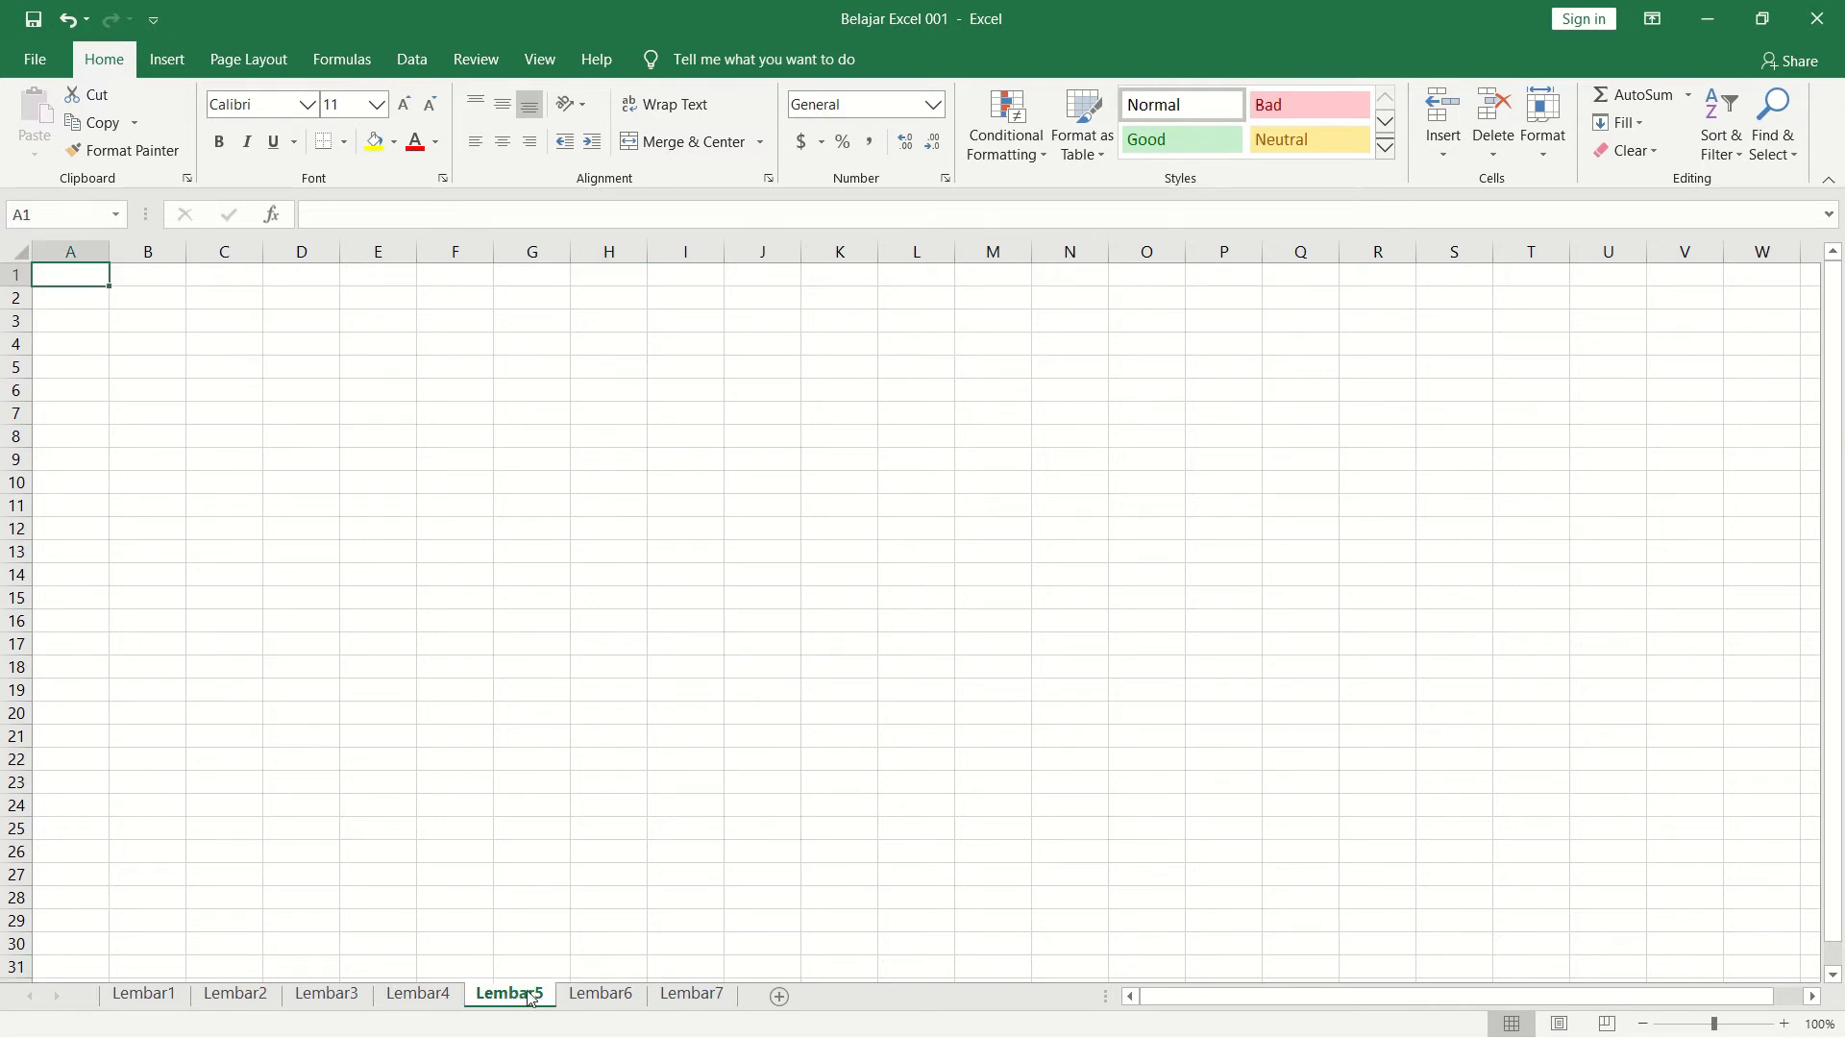
pyautogui.click(444, 1000)
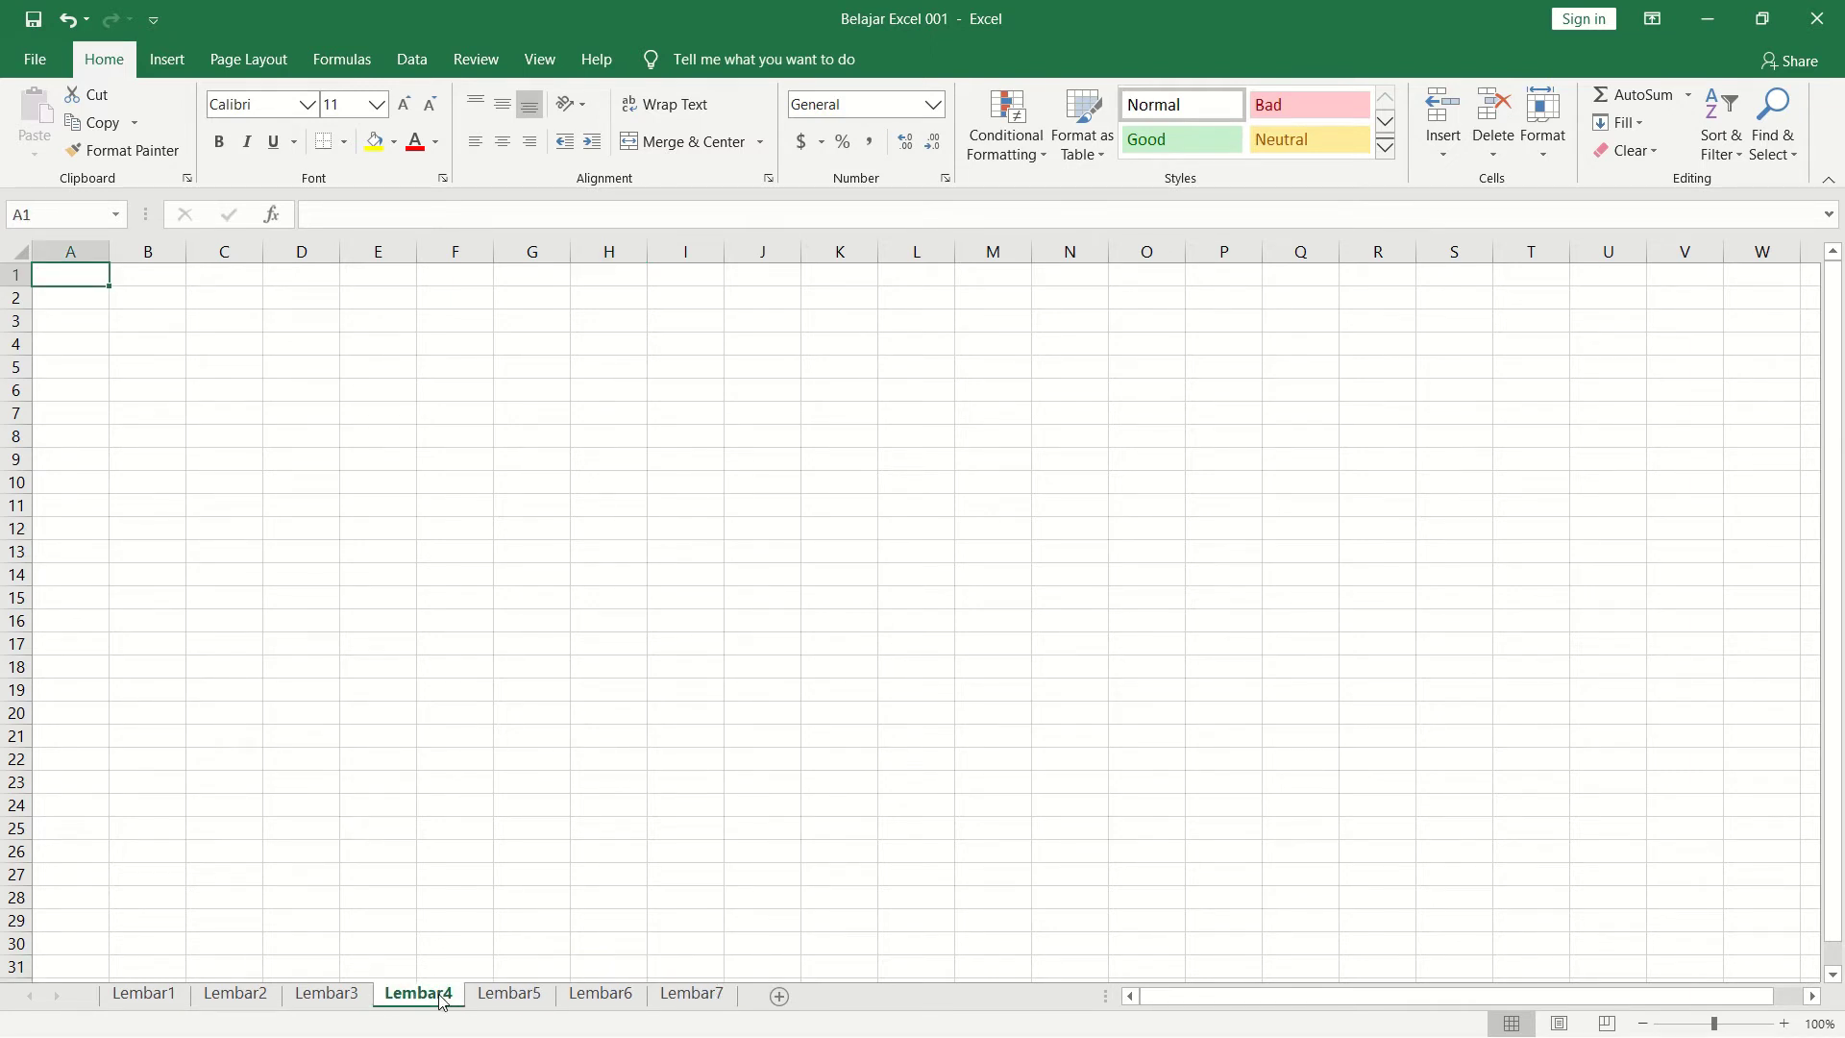
pyautogui.click(596, 1000)
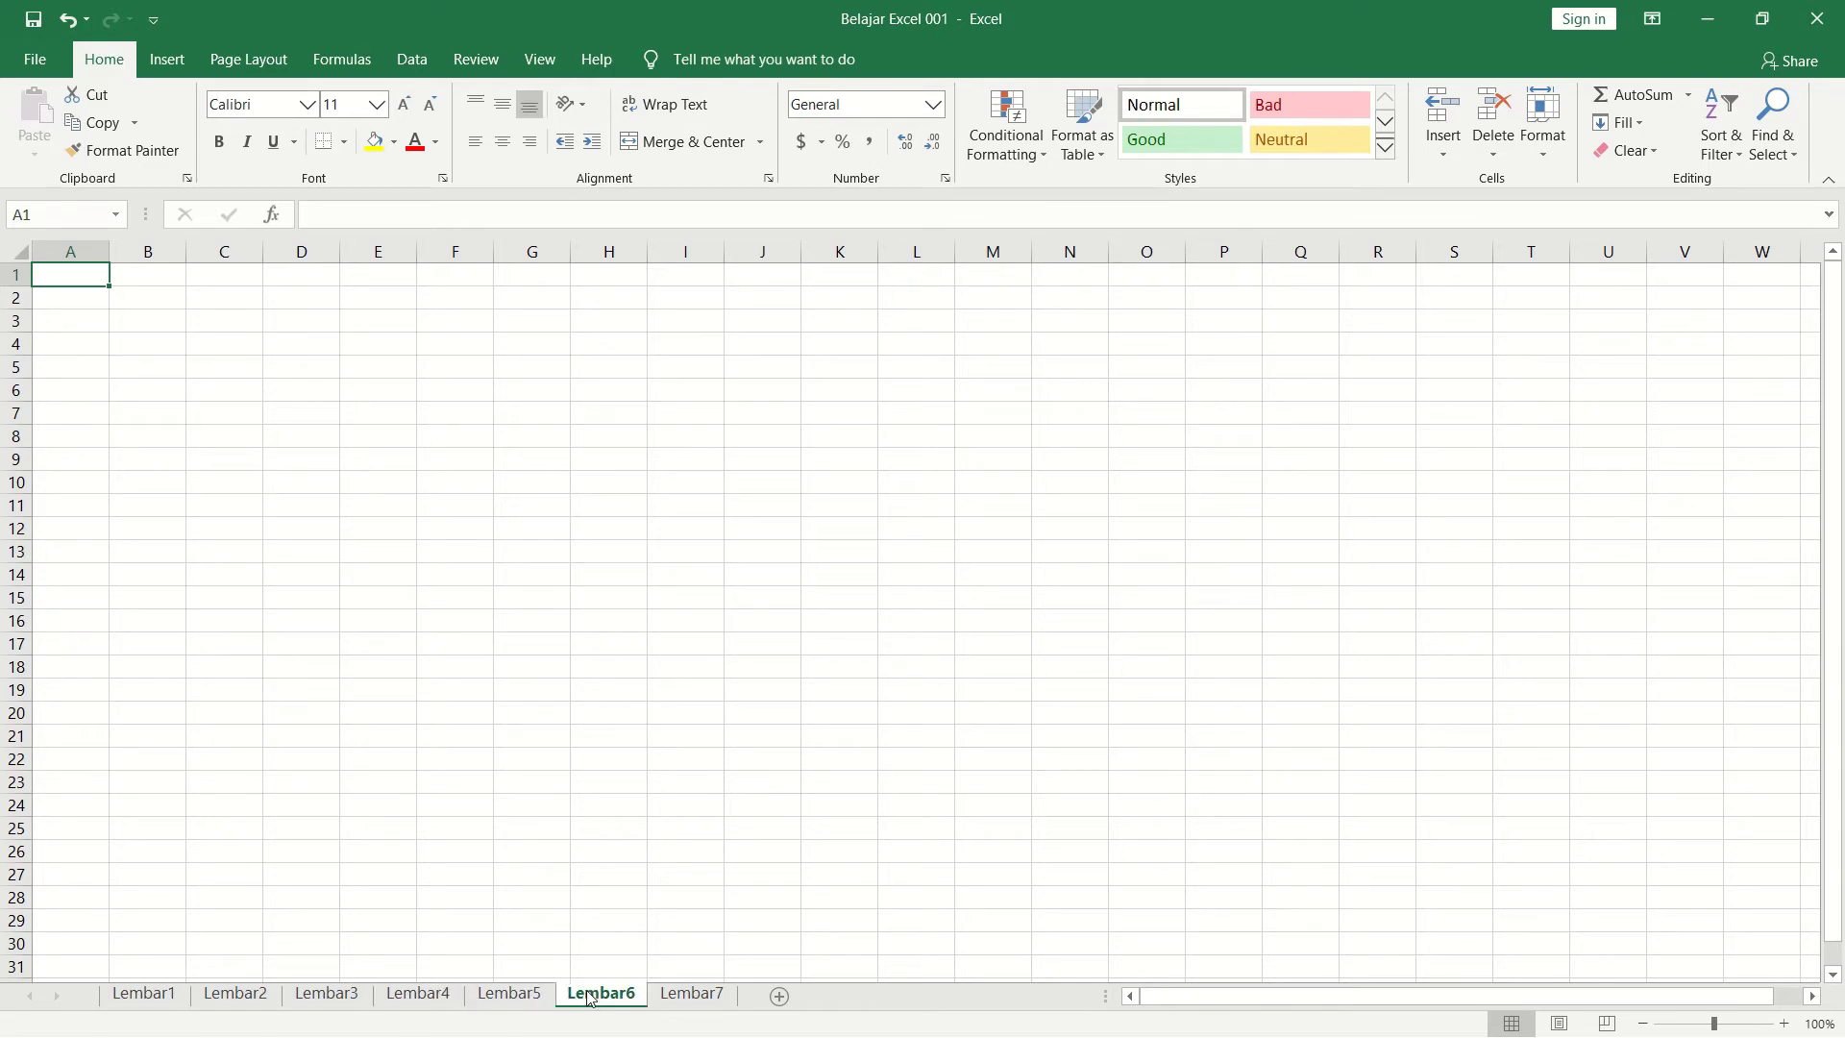
# Step: Insert a blank worksheet directly before Lembar3 using the Insert command's Worksheet type
pyautogui.click(352, 1004)
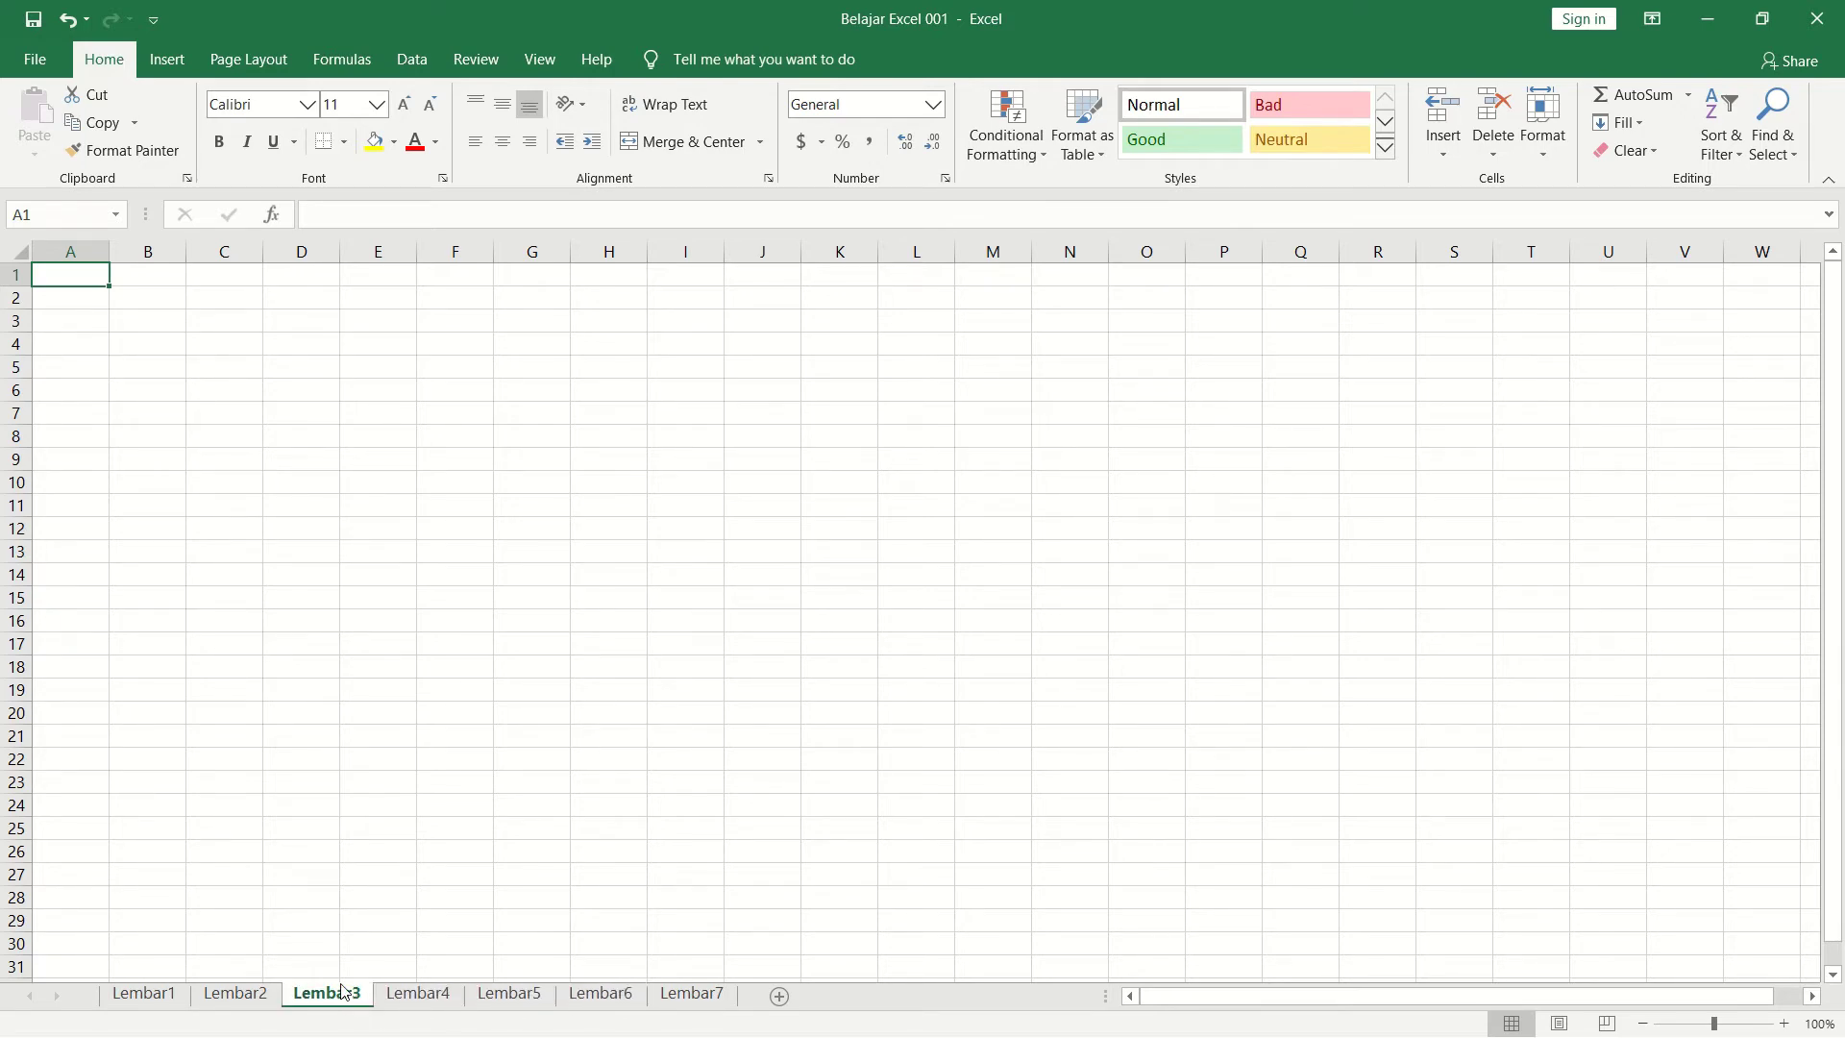
pyautogui.rightClick(349, 1000)
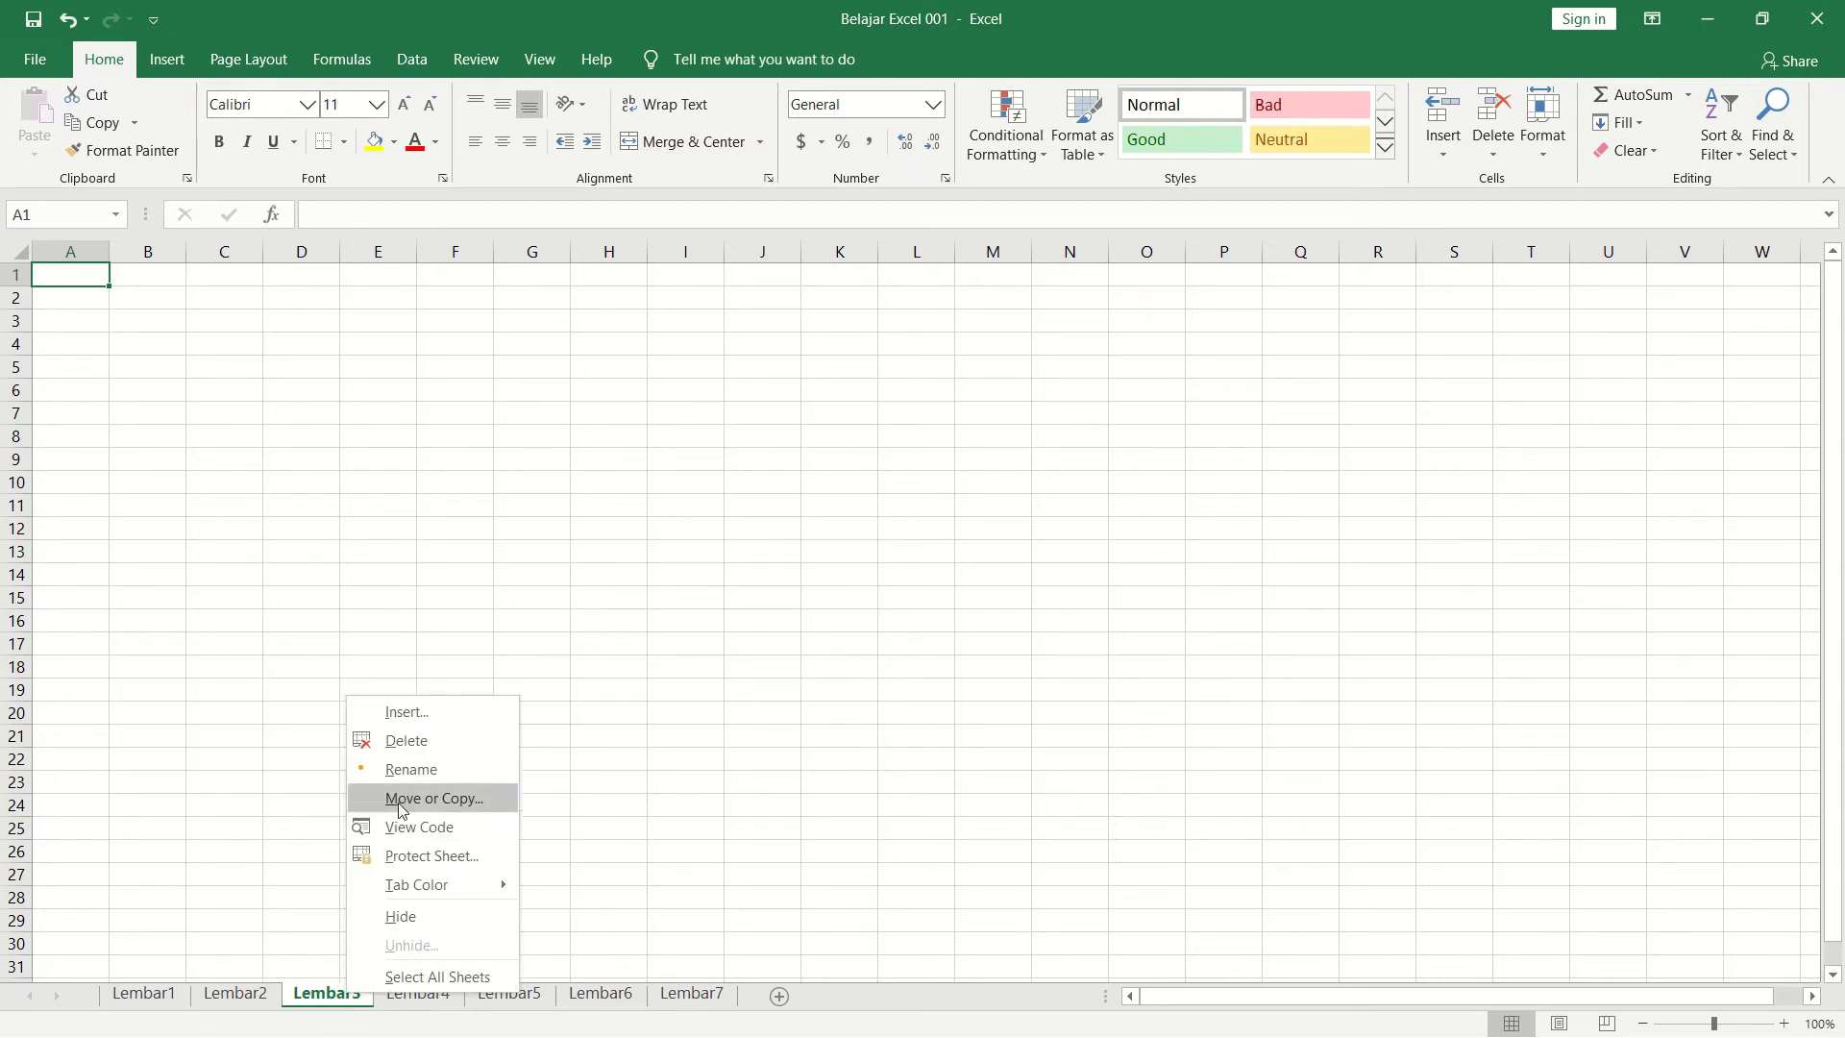
pyautogui.click(407, 717)
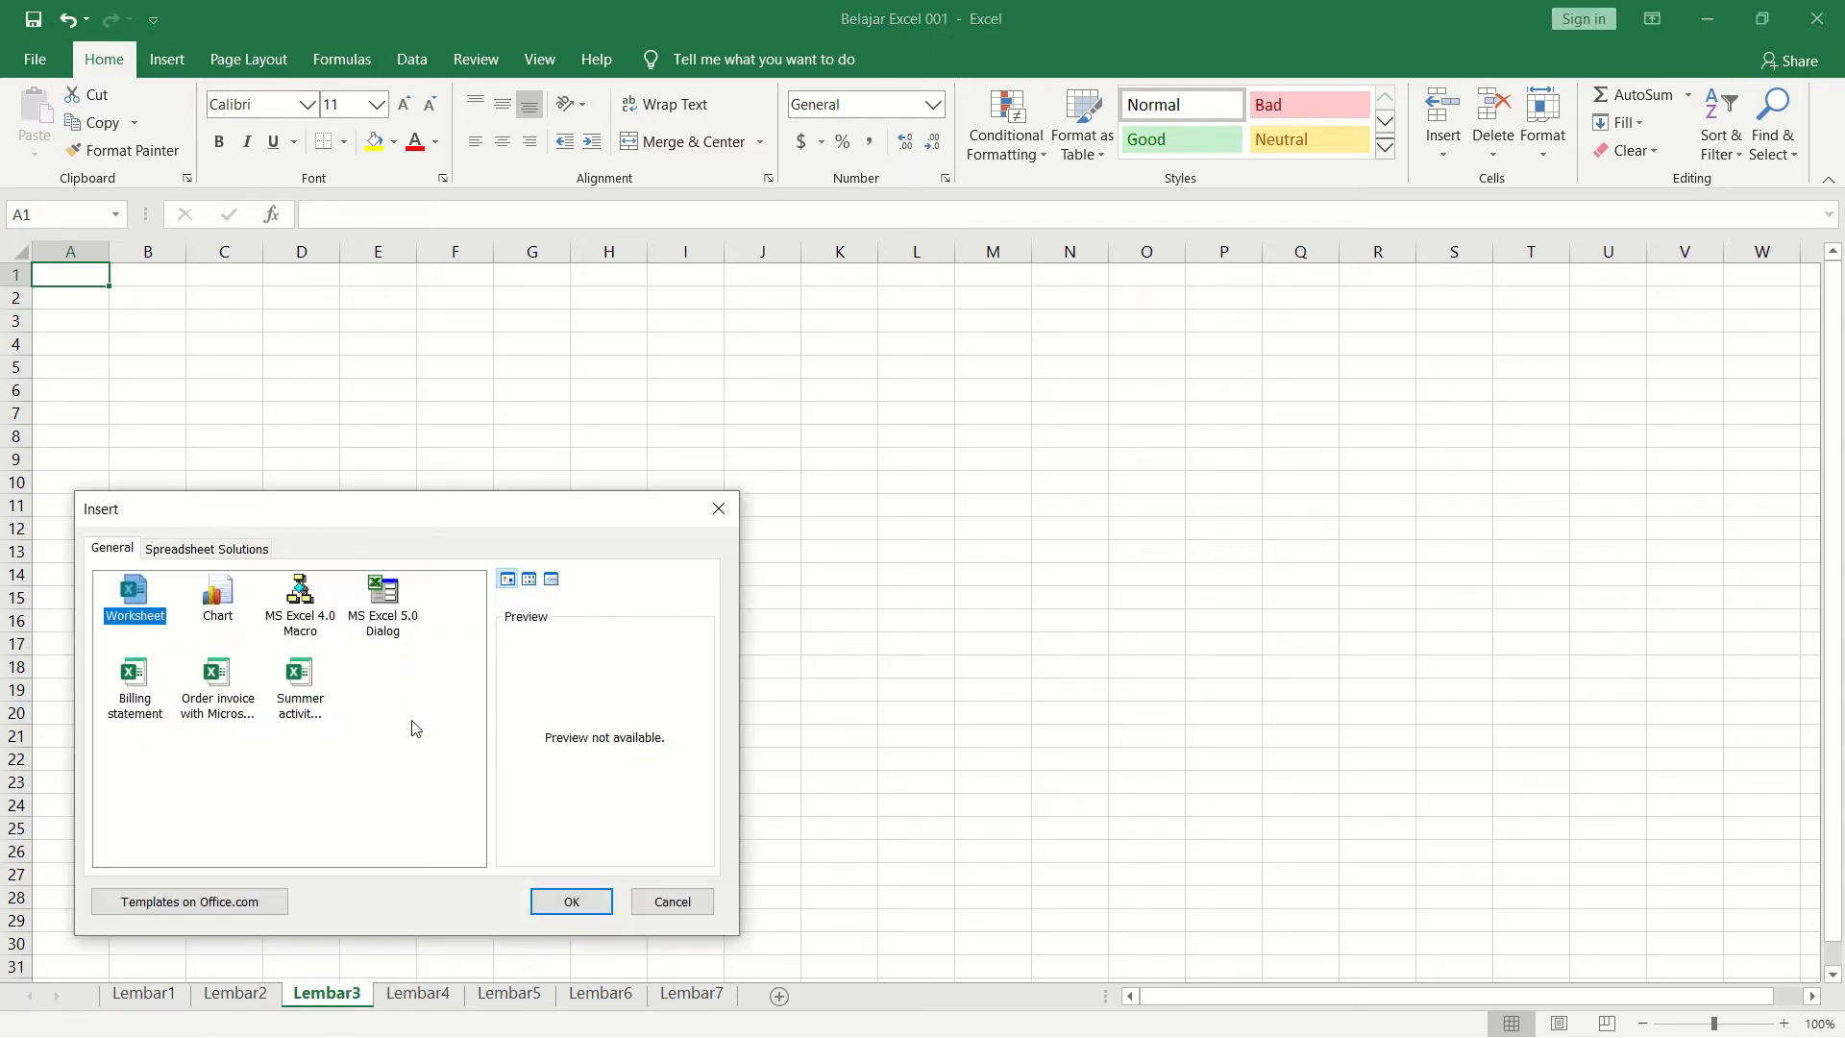
pyautogui.moveTo(389, 512); pyautogui.dragTo(449, 362)
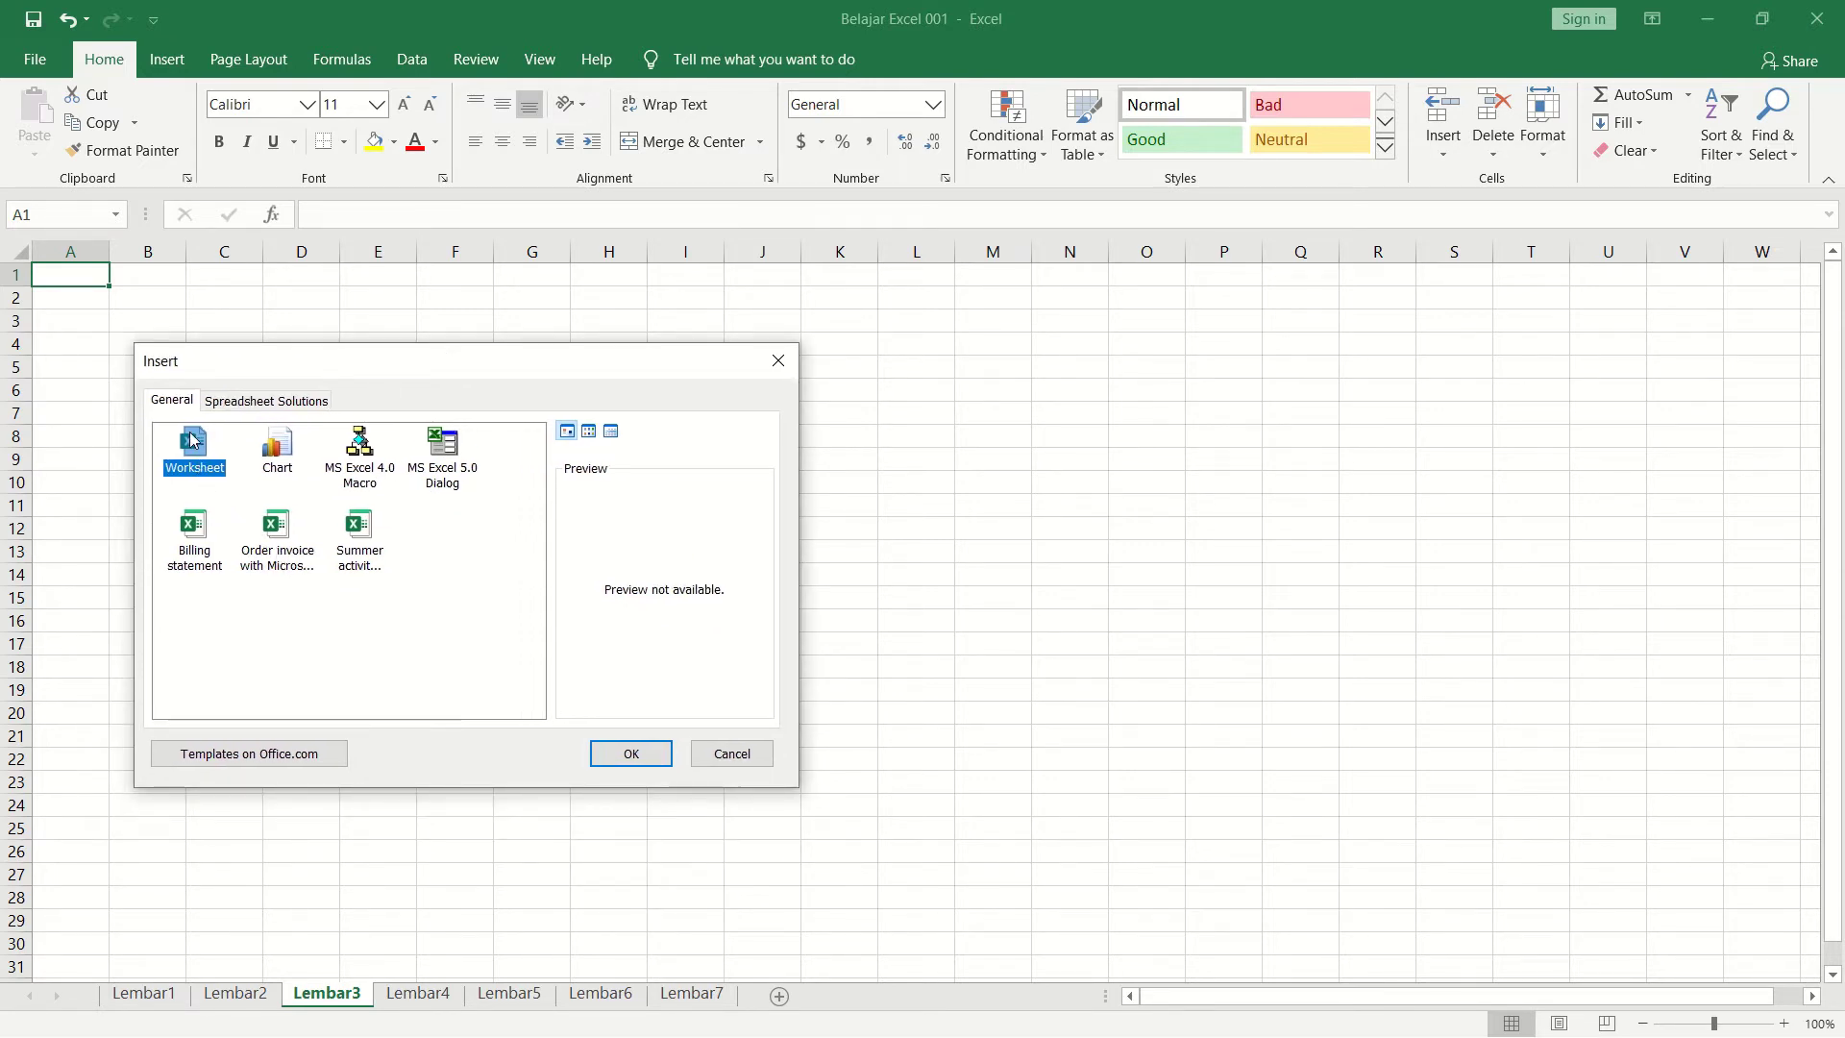
pyautogui.click(647, 761)
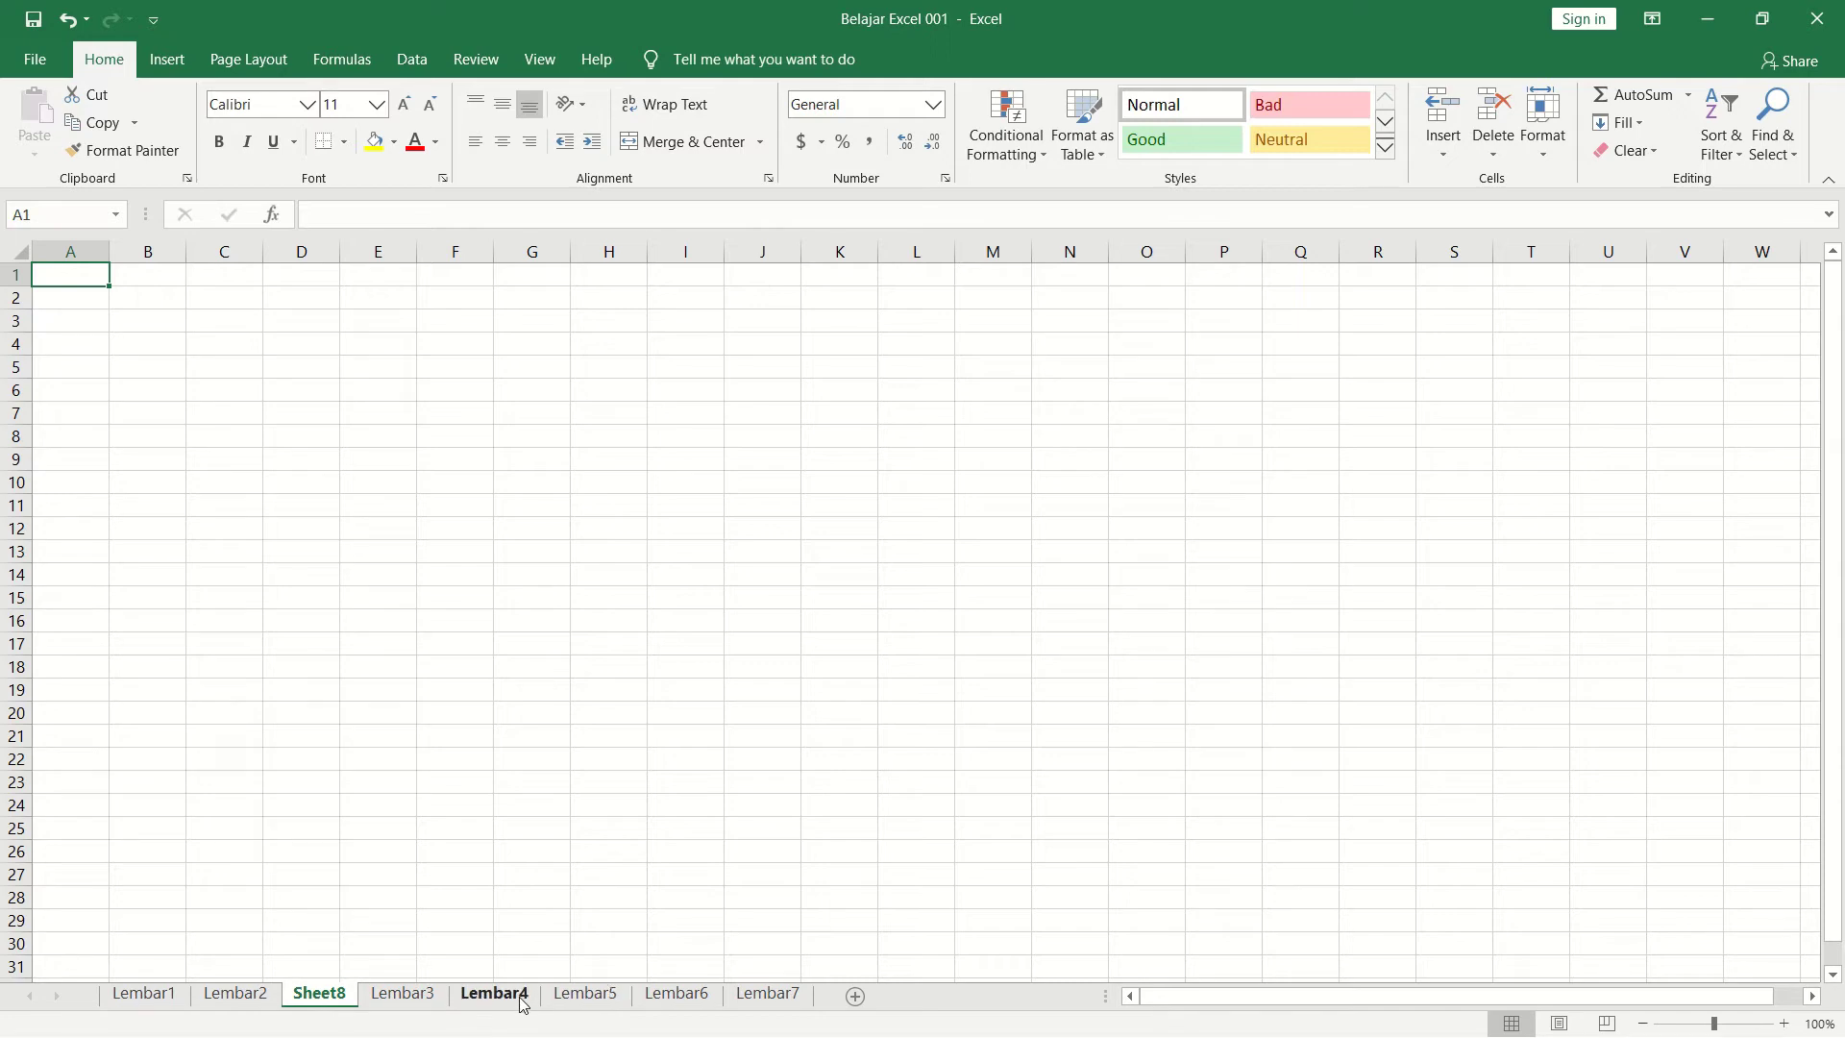
# Step: Insert a blank worksheet directly before Lembar5 using the Insert command's Worksheet type
pyautogui.click(604, 998)
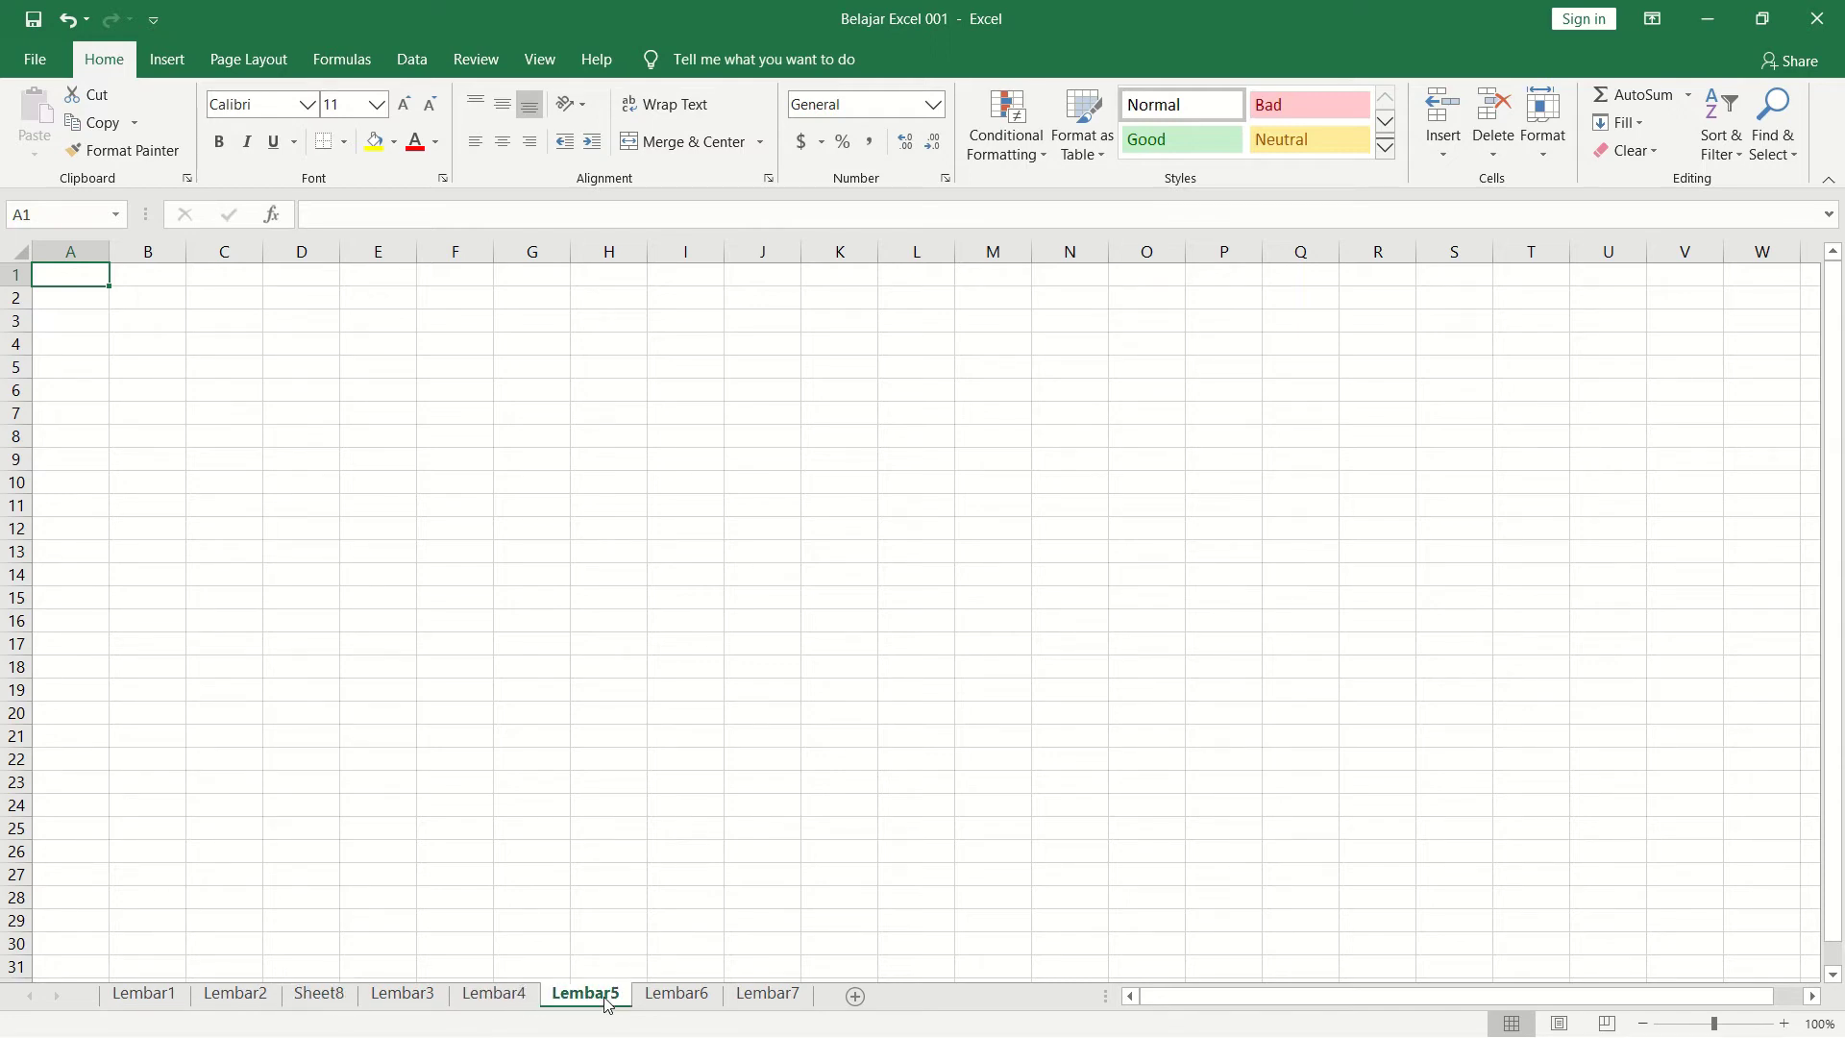
pyautogui.rightClick(588, 1002)
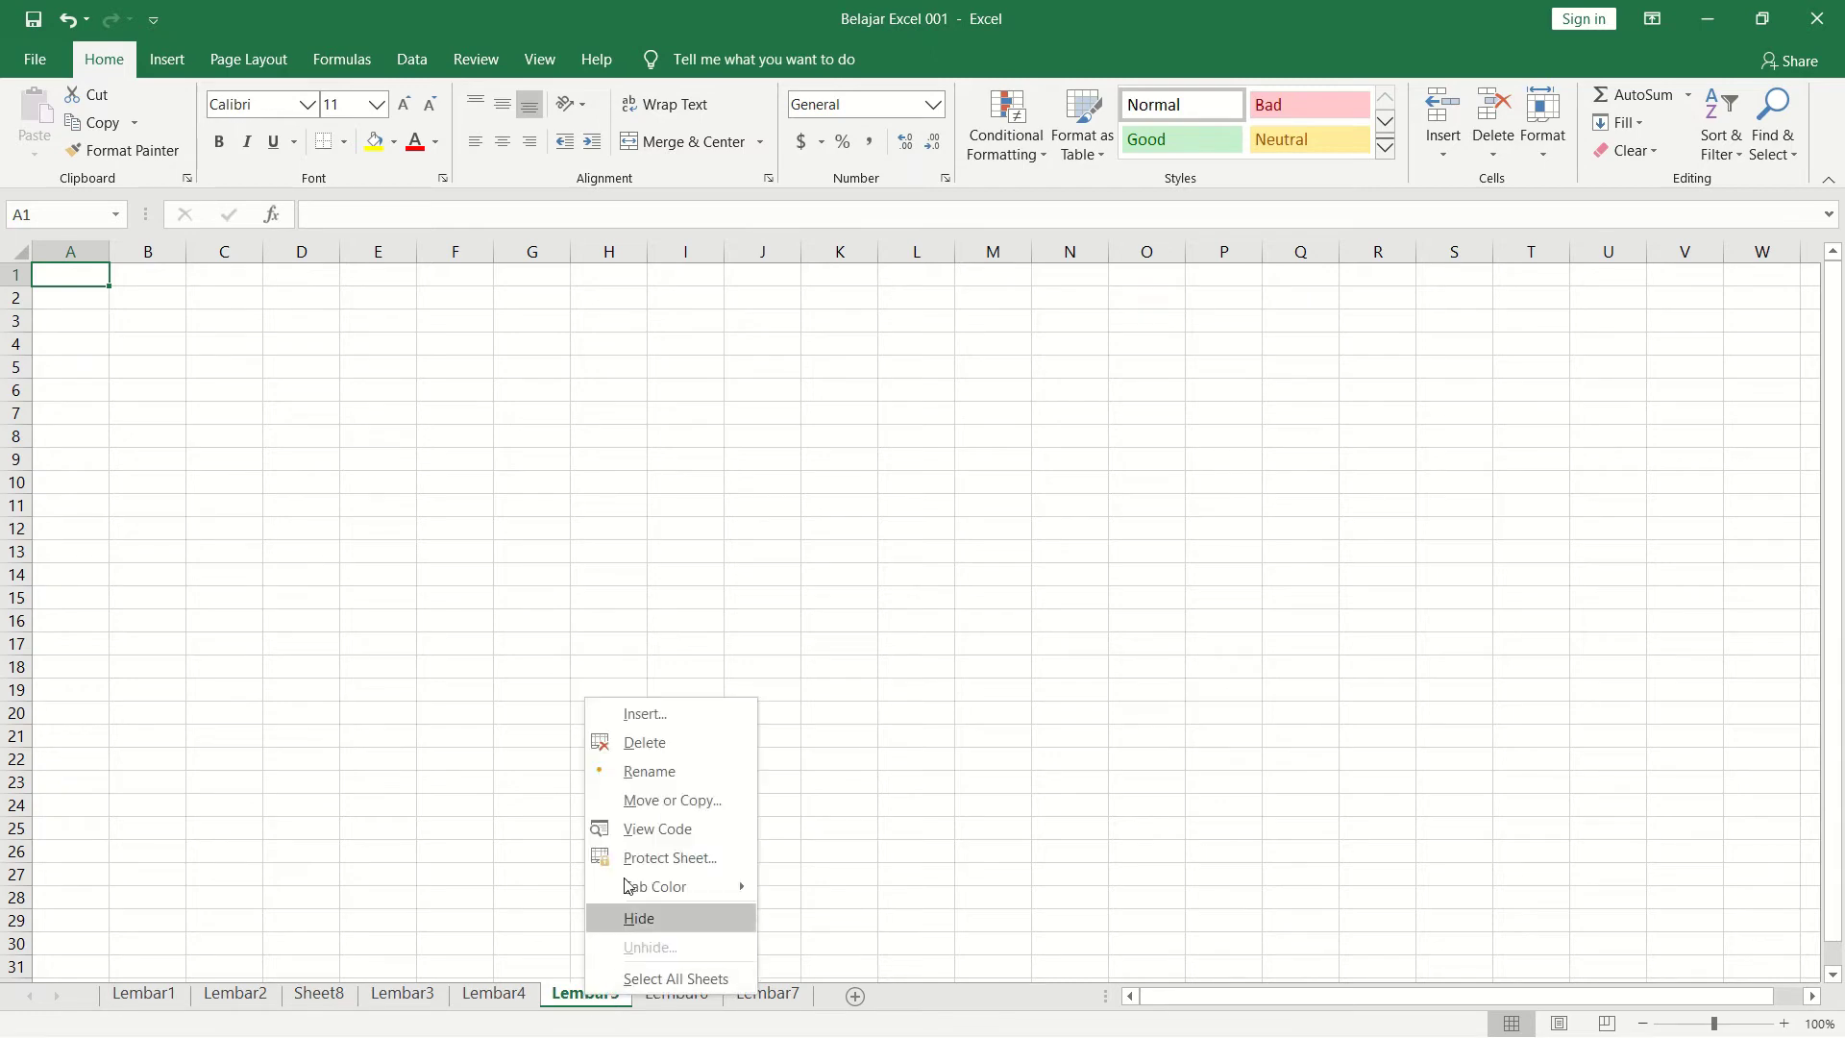
pyautogui.click(667, 728)
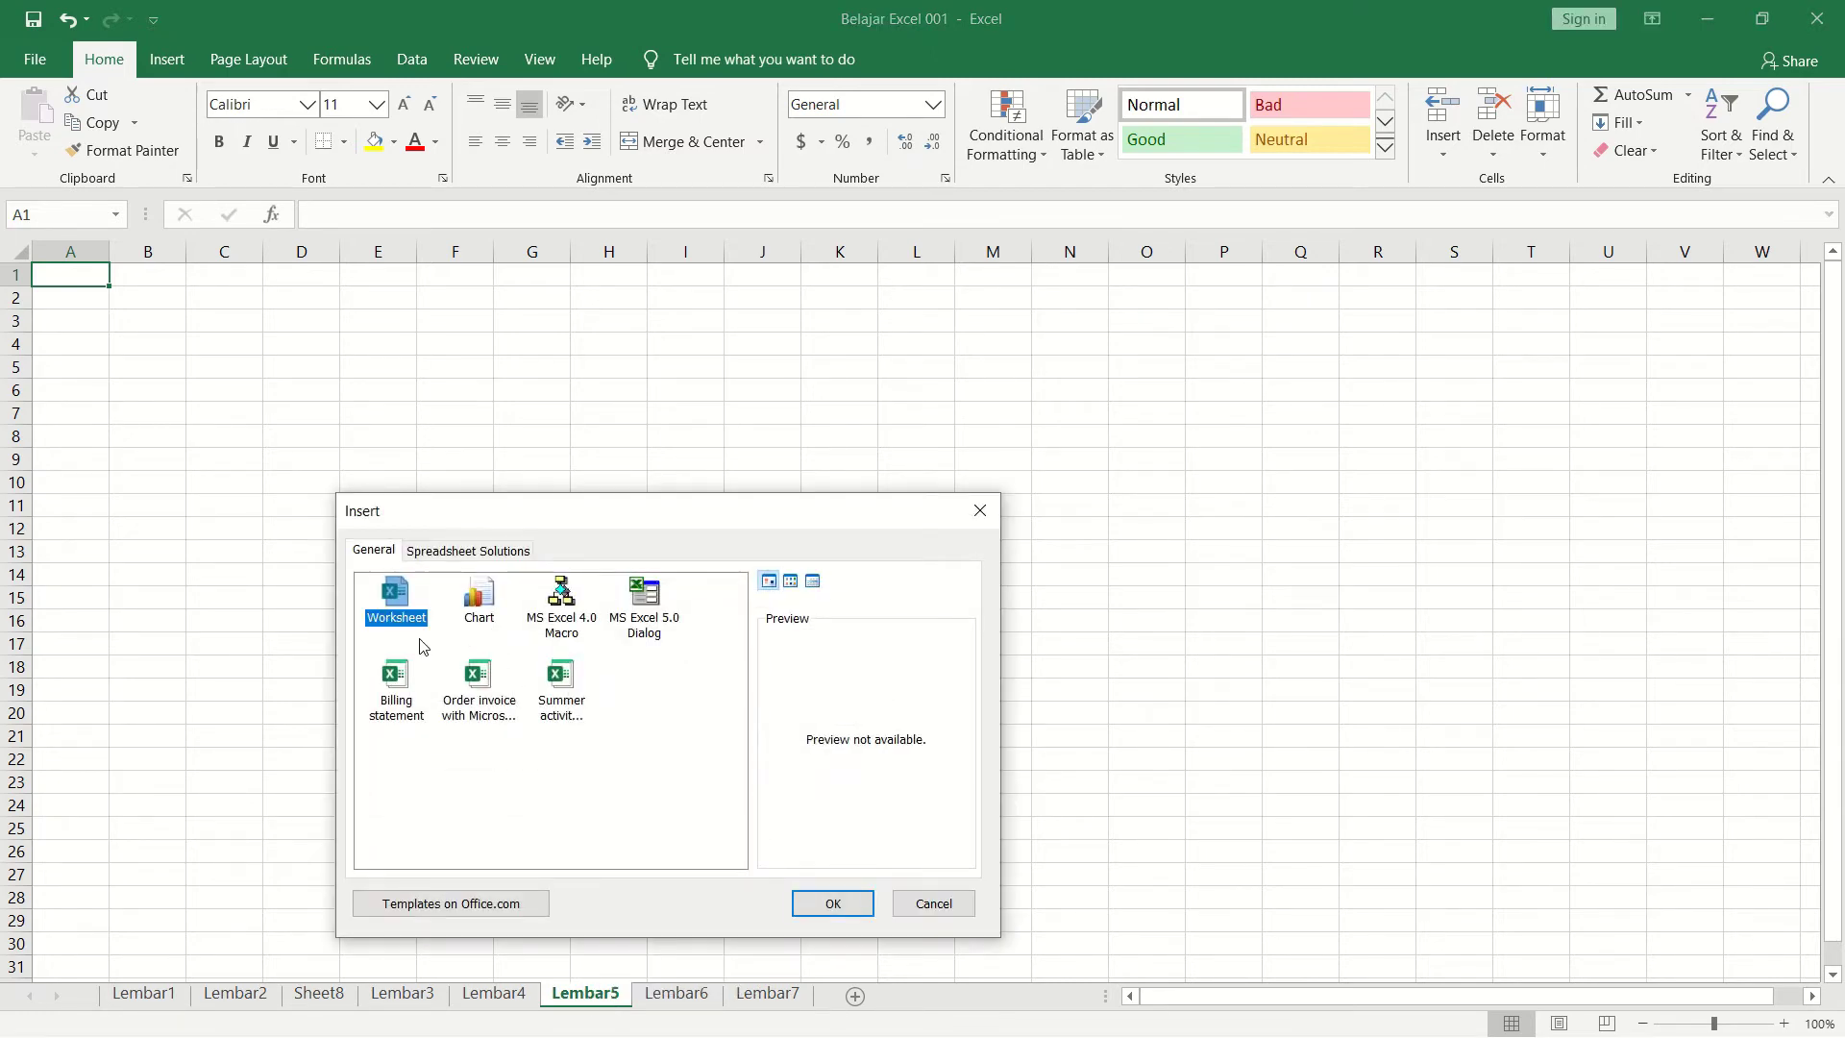
pyautogui.click(832, 904)
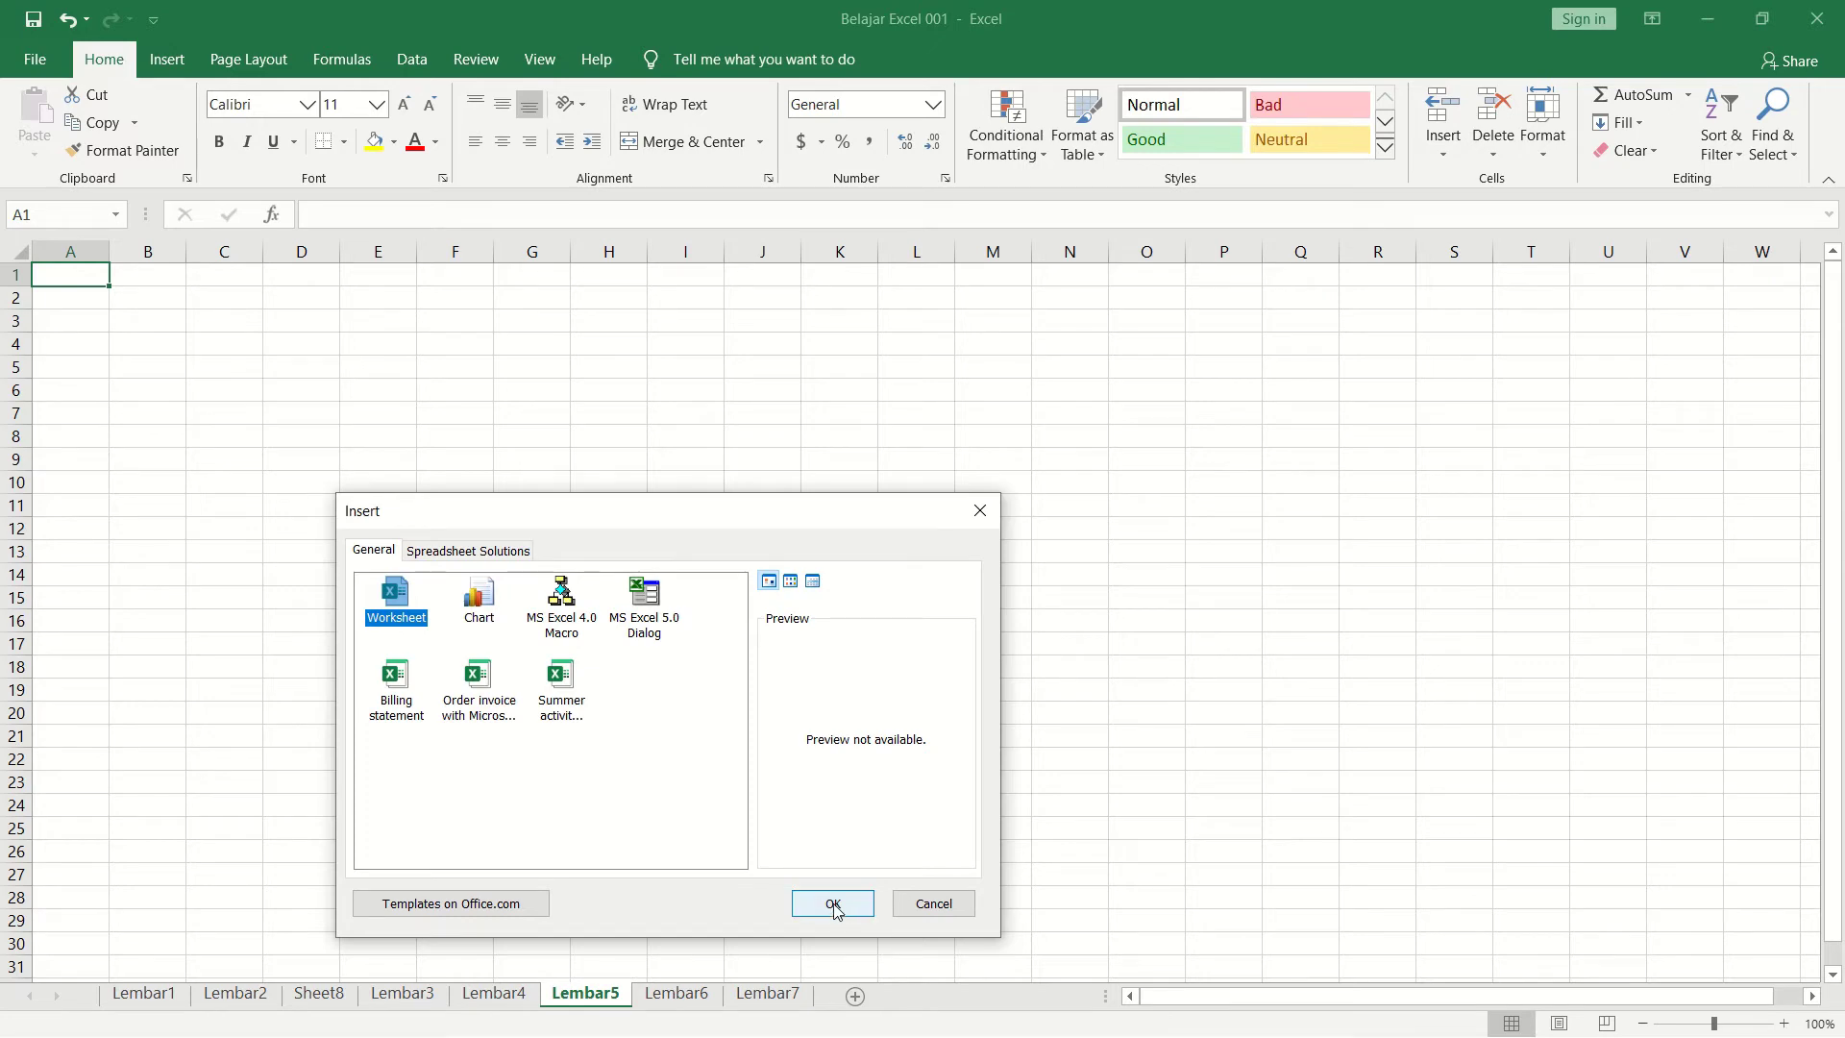
# Step: Complete the insertion of the blank worksheet in front of Lembar5 with the Worksheet type
pyautogui.doubleClick(399, 600)
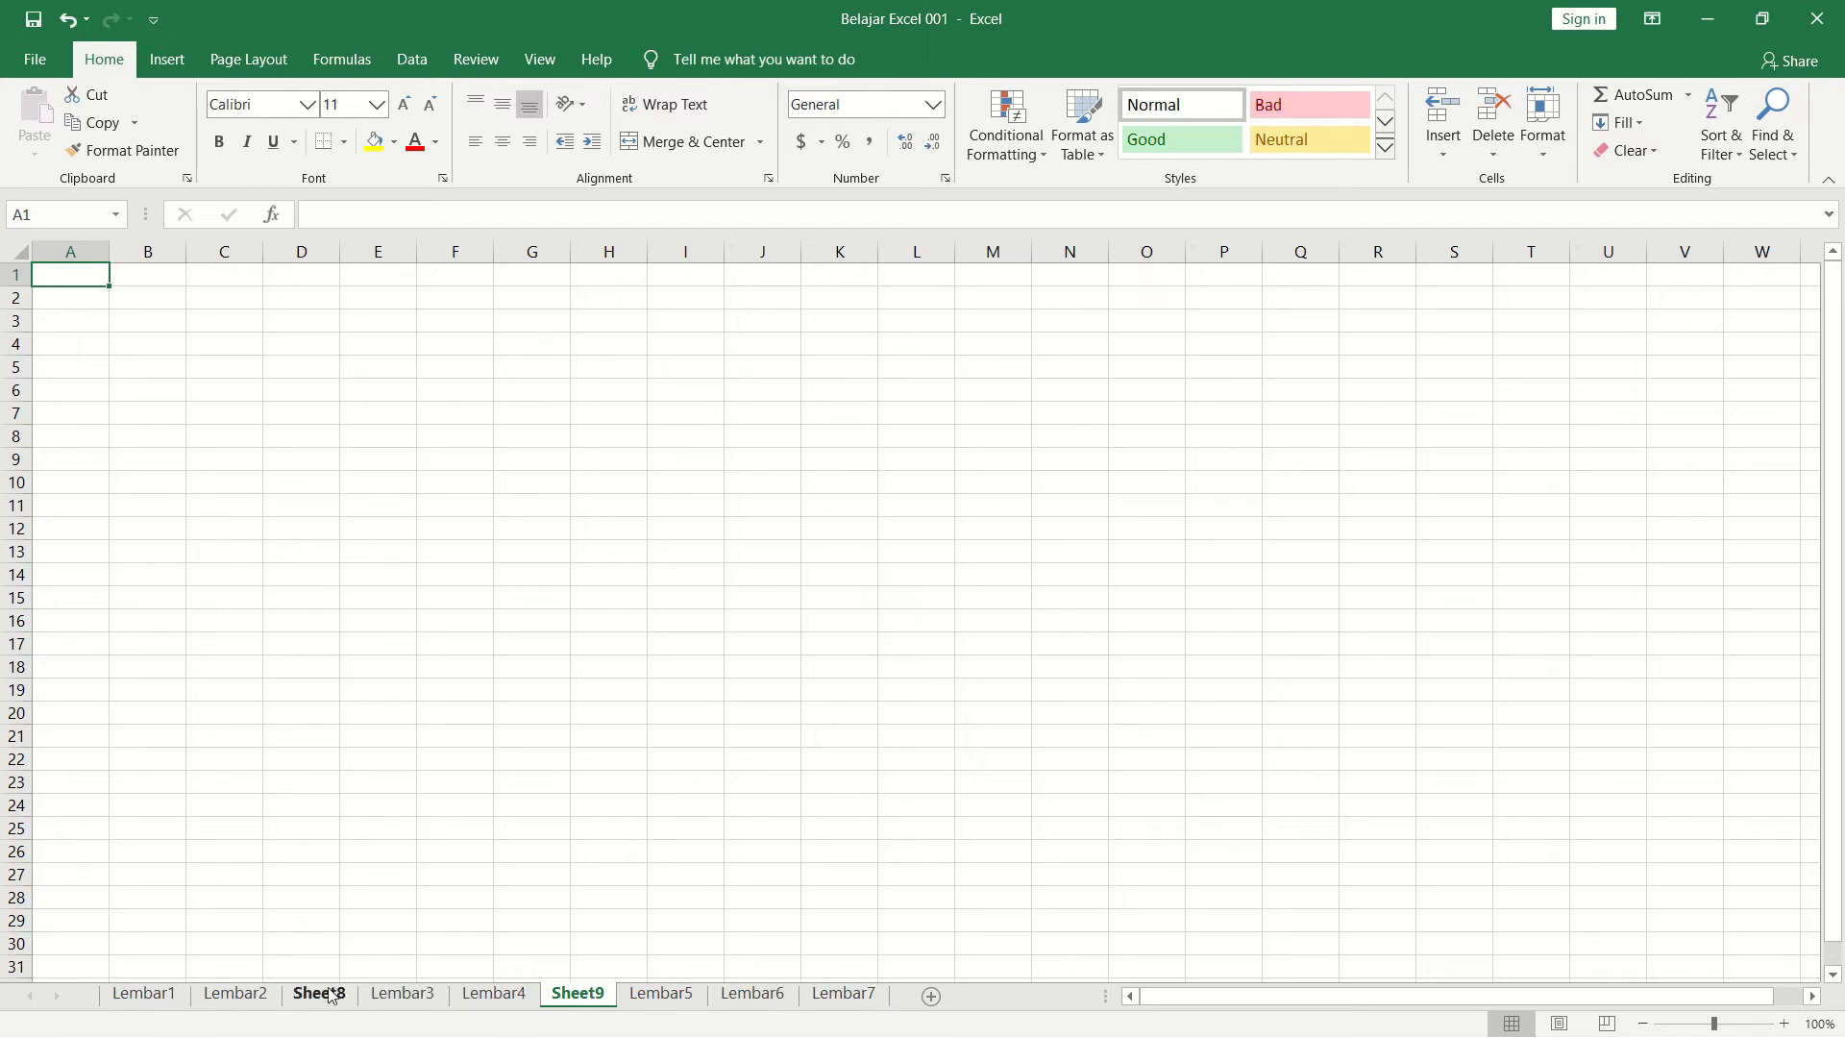
pyautogui.rightClick(596, 998)
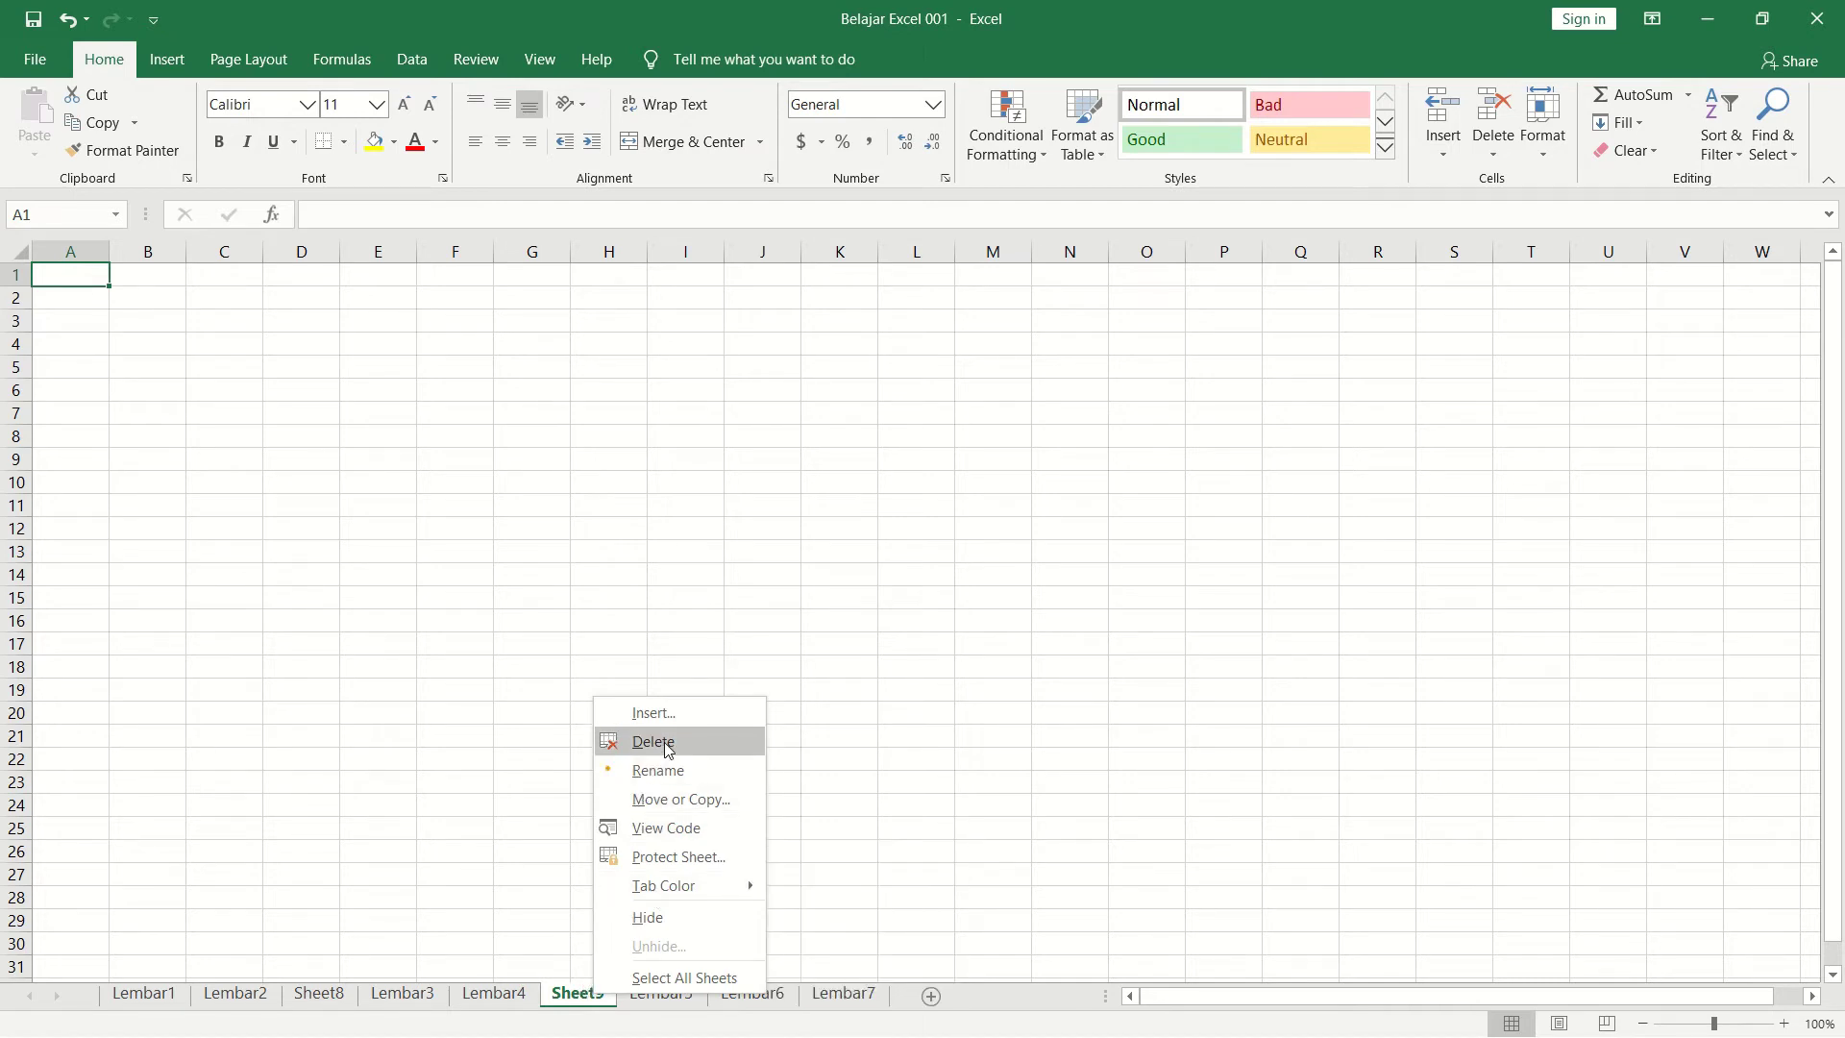
pyautogui.click(497, 764)
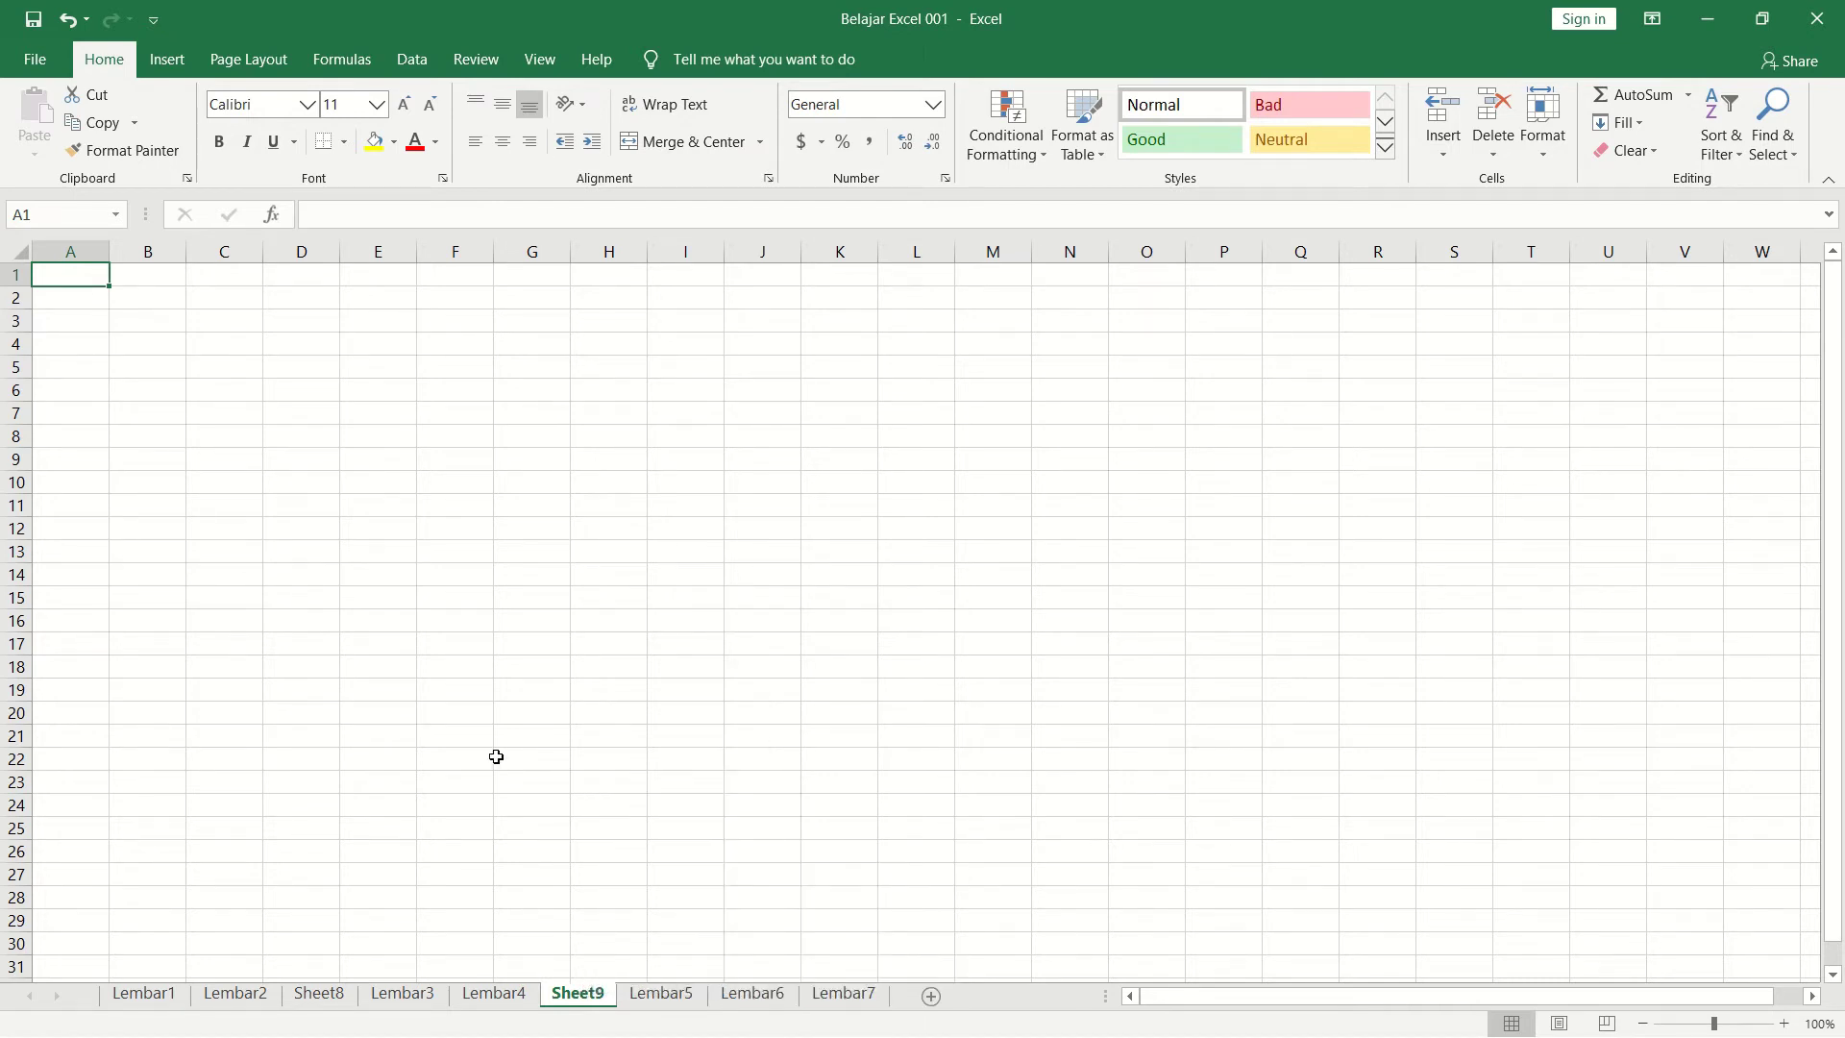
# Step: Delete the two blank worksheets Sheet8 and Sheet9 from the workbook
pyautogui.click(320, 994)
pyautogui.rightClick(330, 1002)
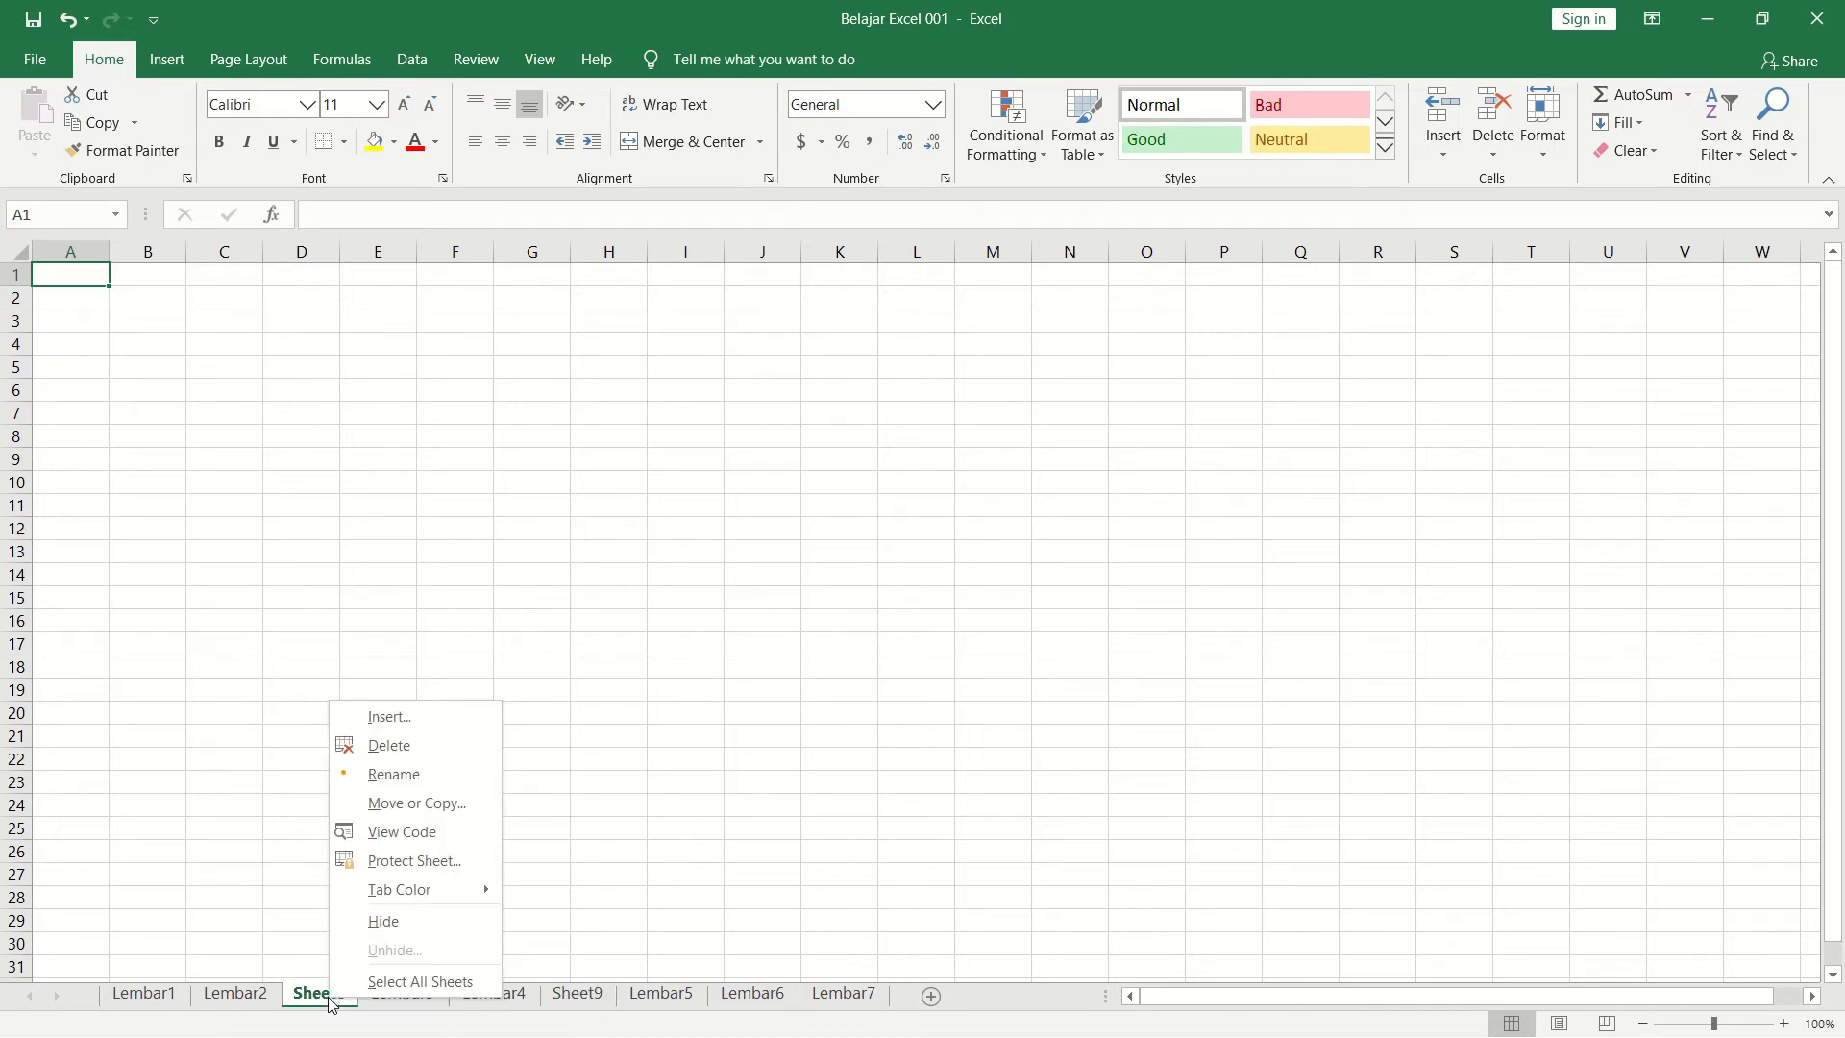
pyautogui.click(385, 747)
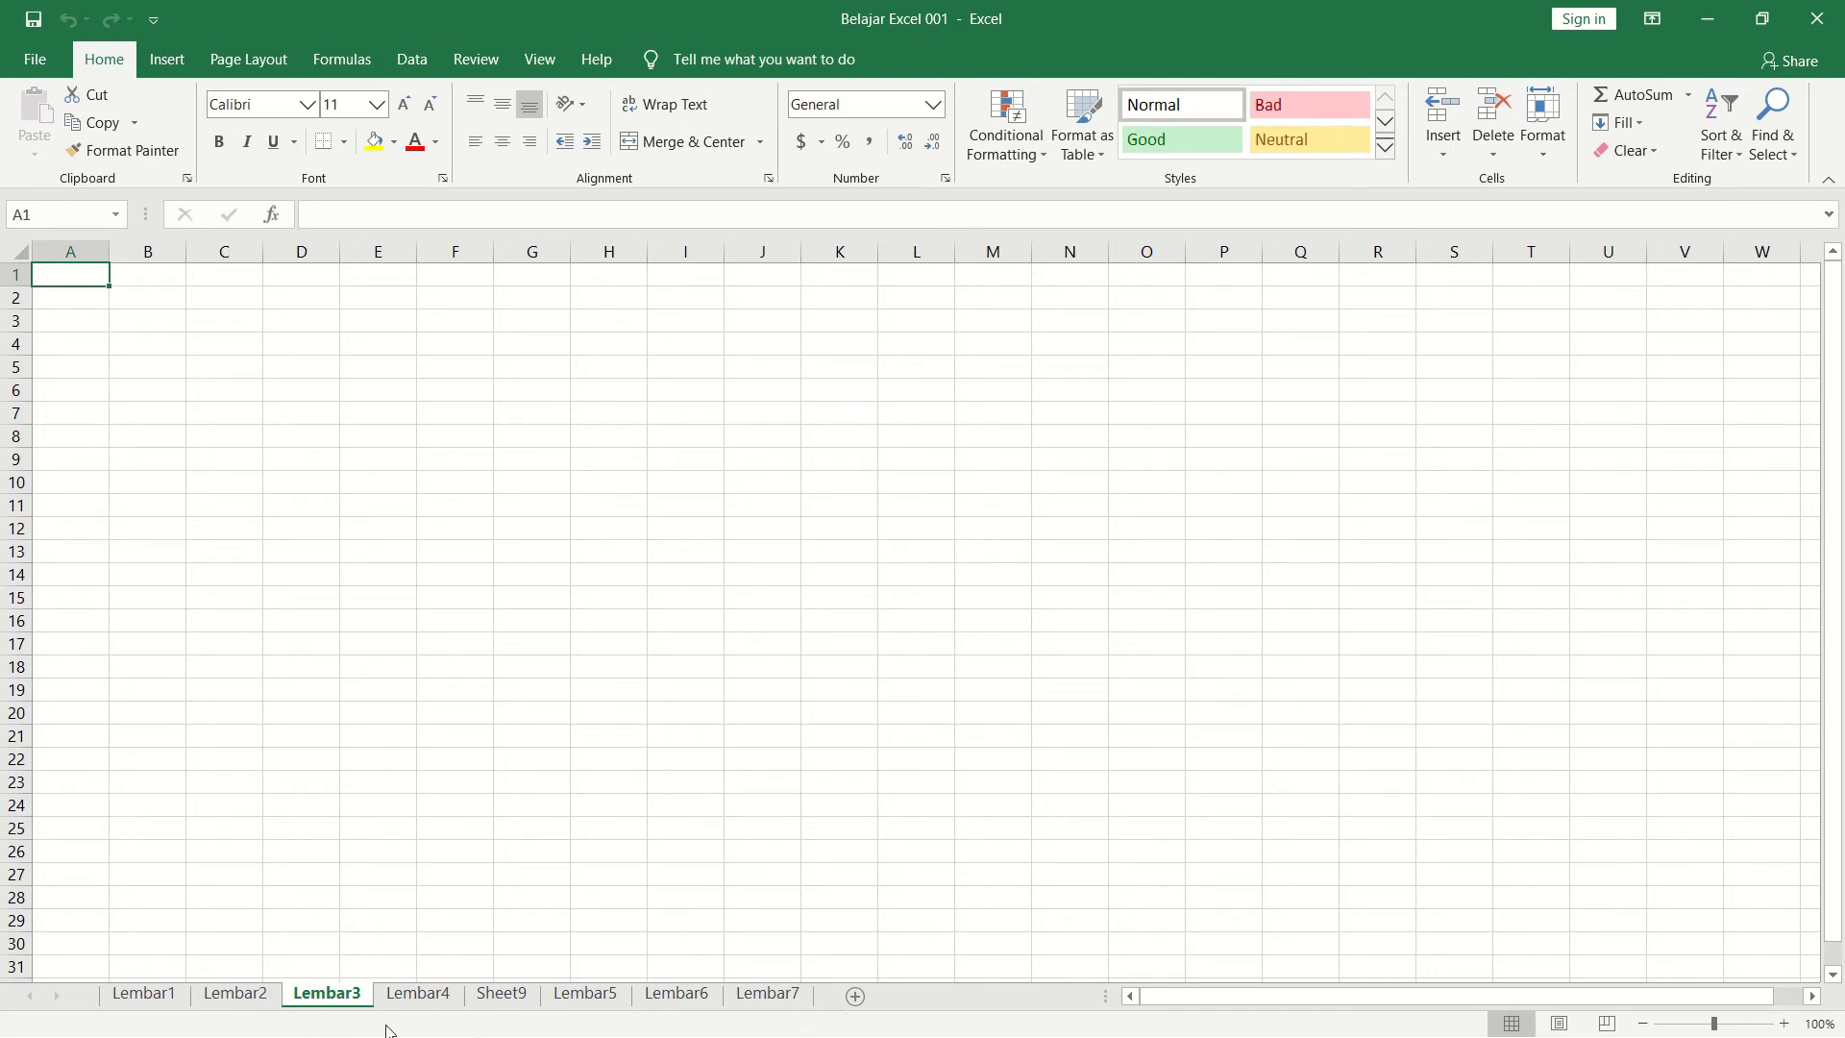
pyautogui.rightClick(491, 1003)
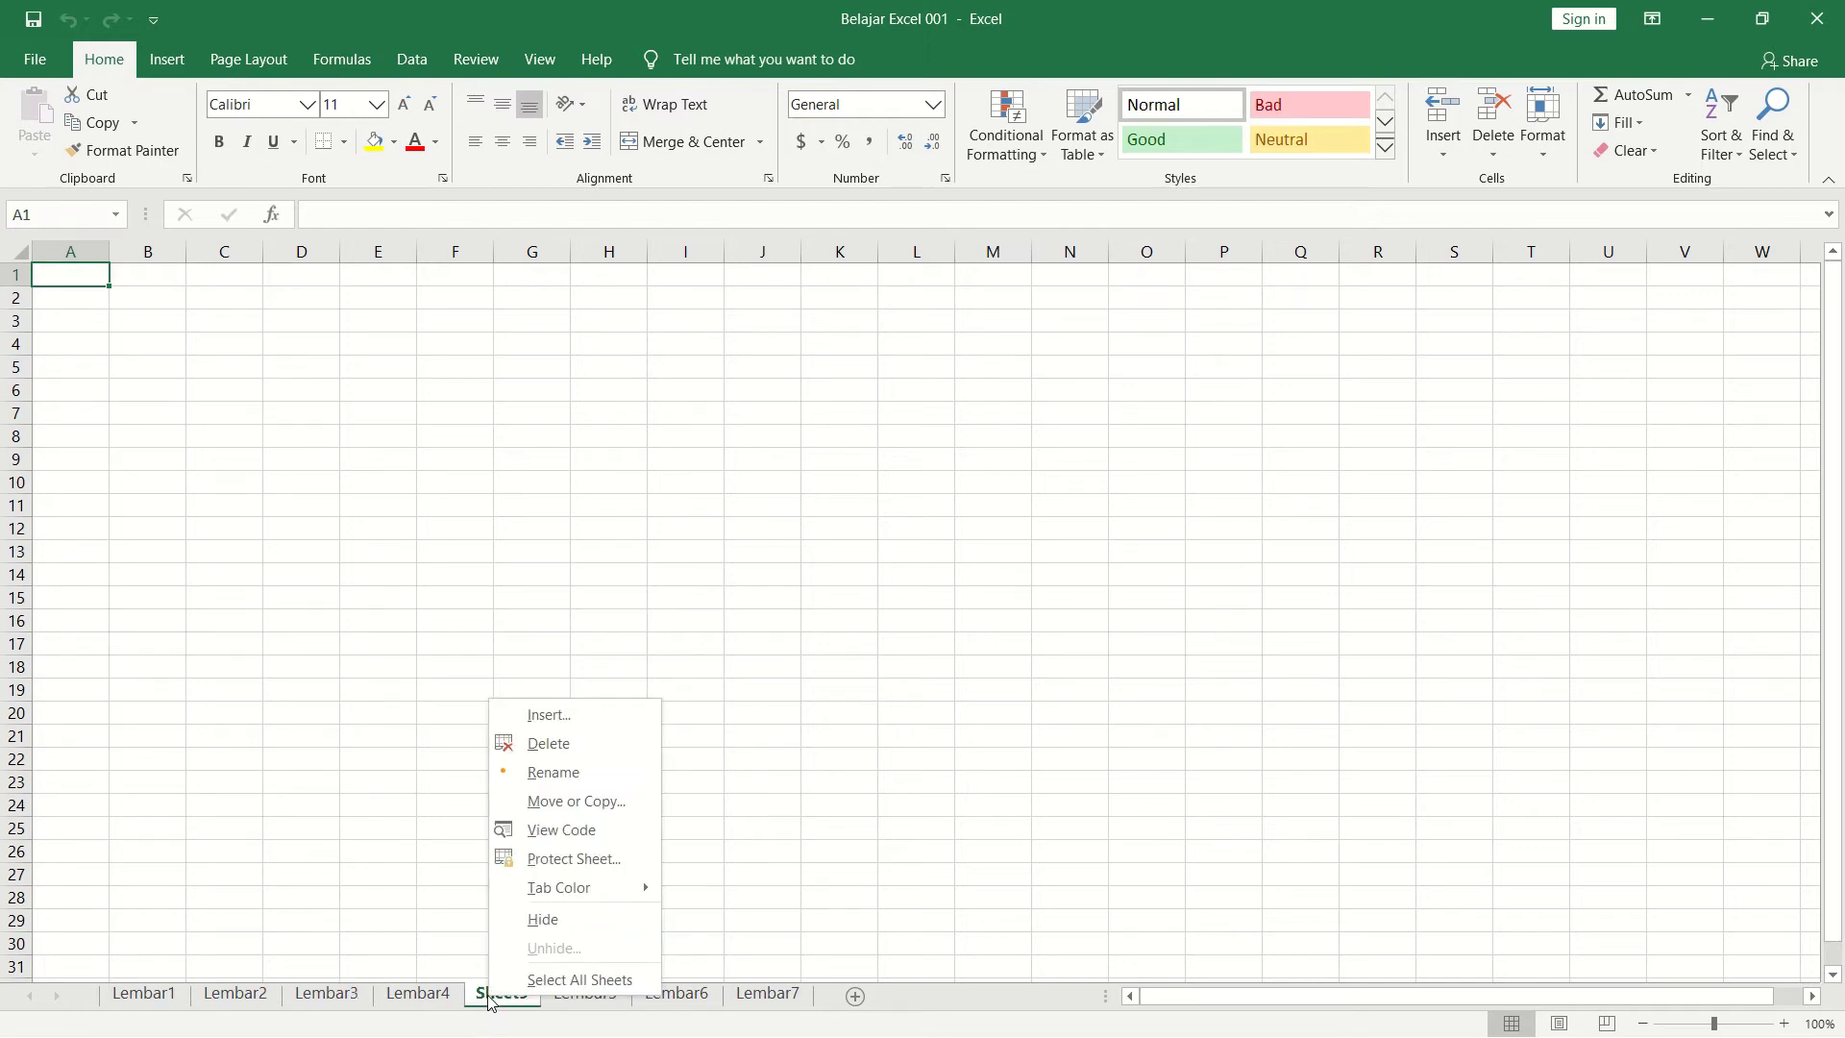
pyautogui.click(573, 748)
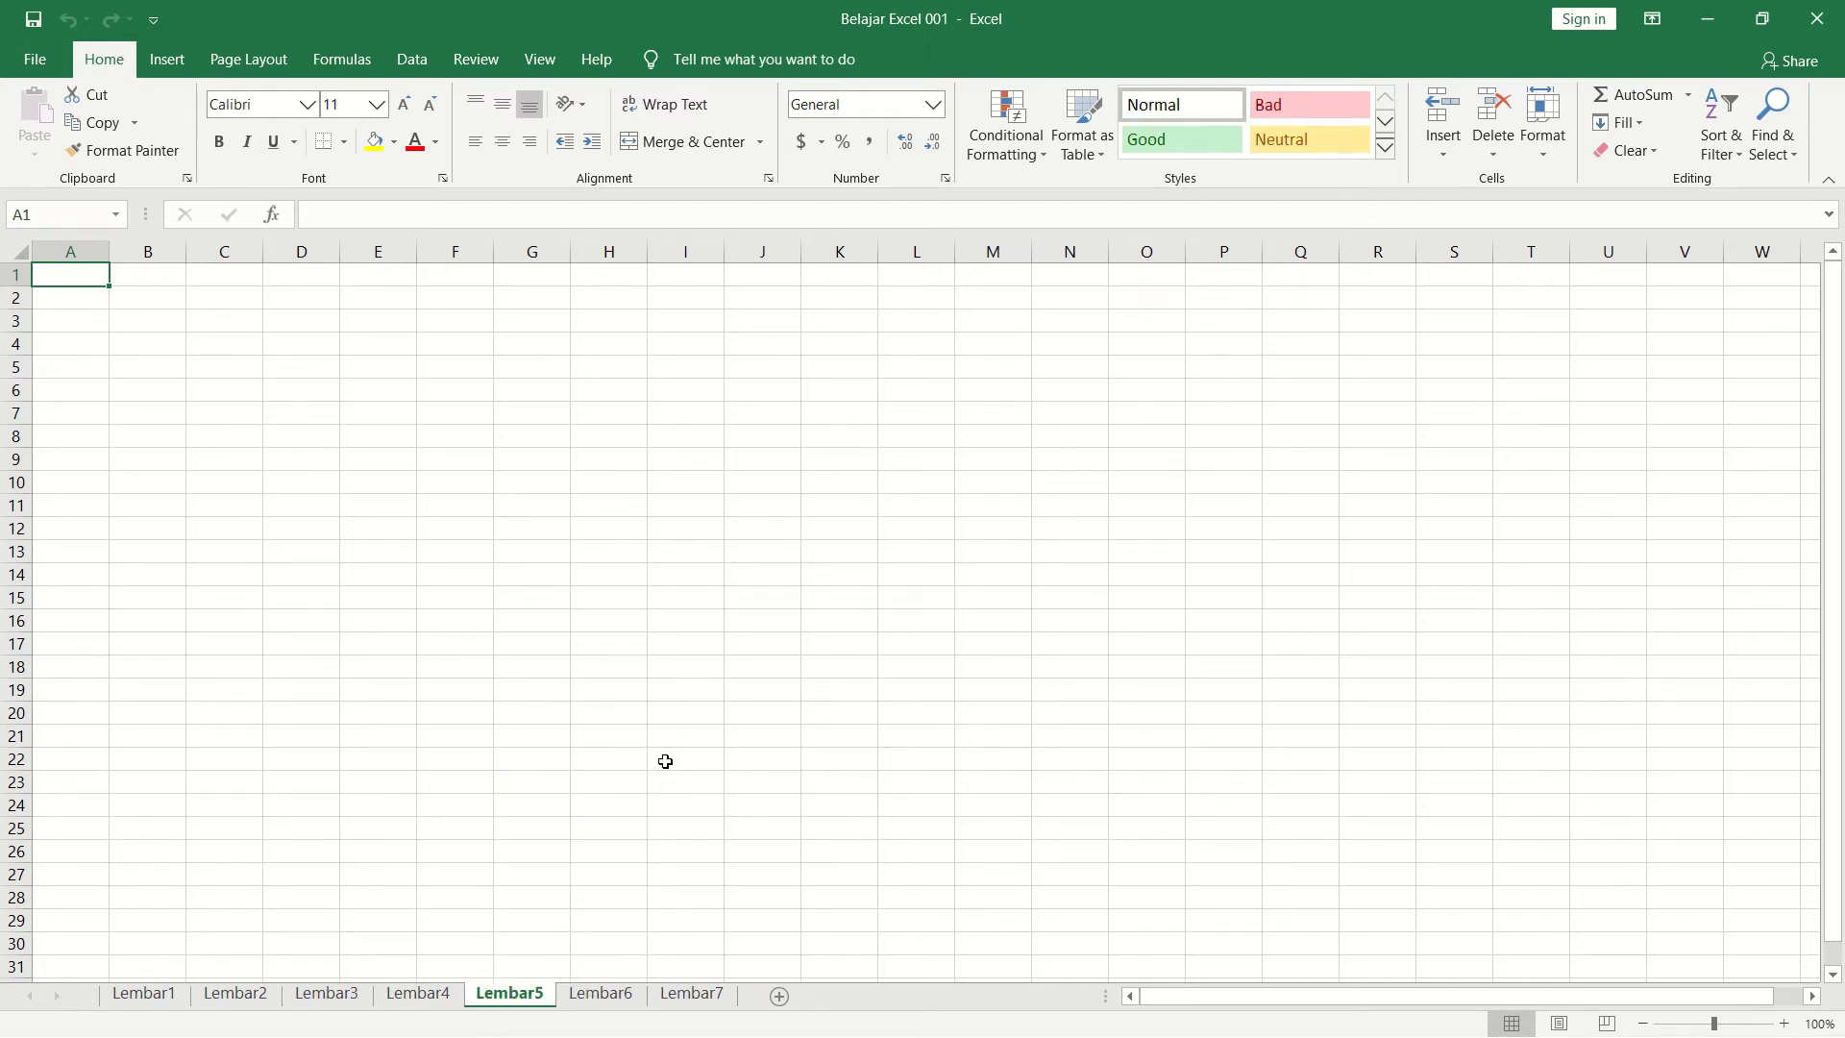
pyautogui.rightClick(523, 1001)
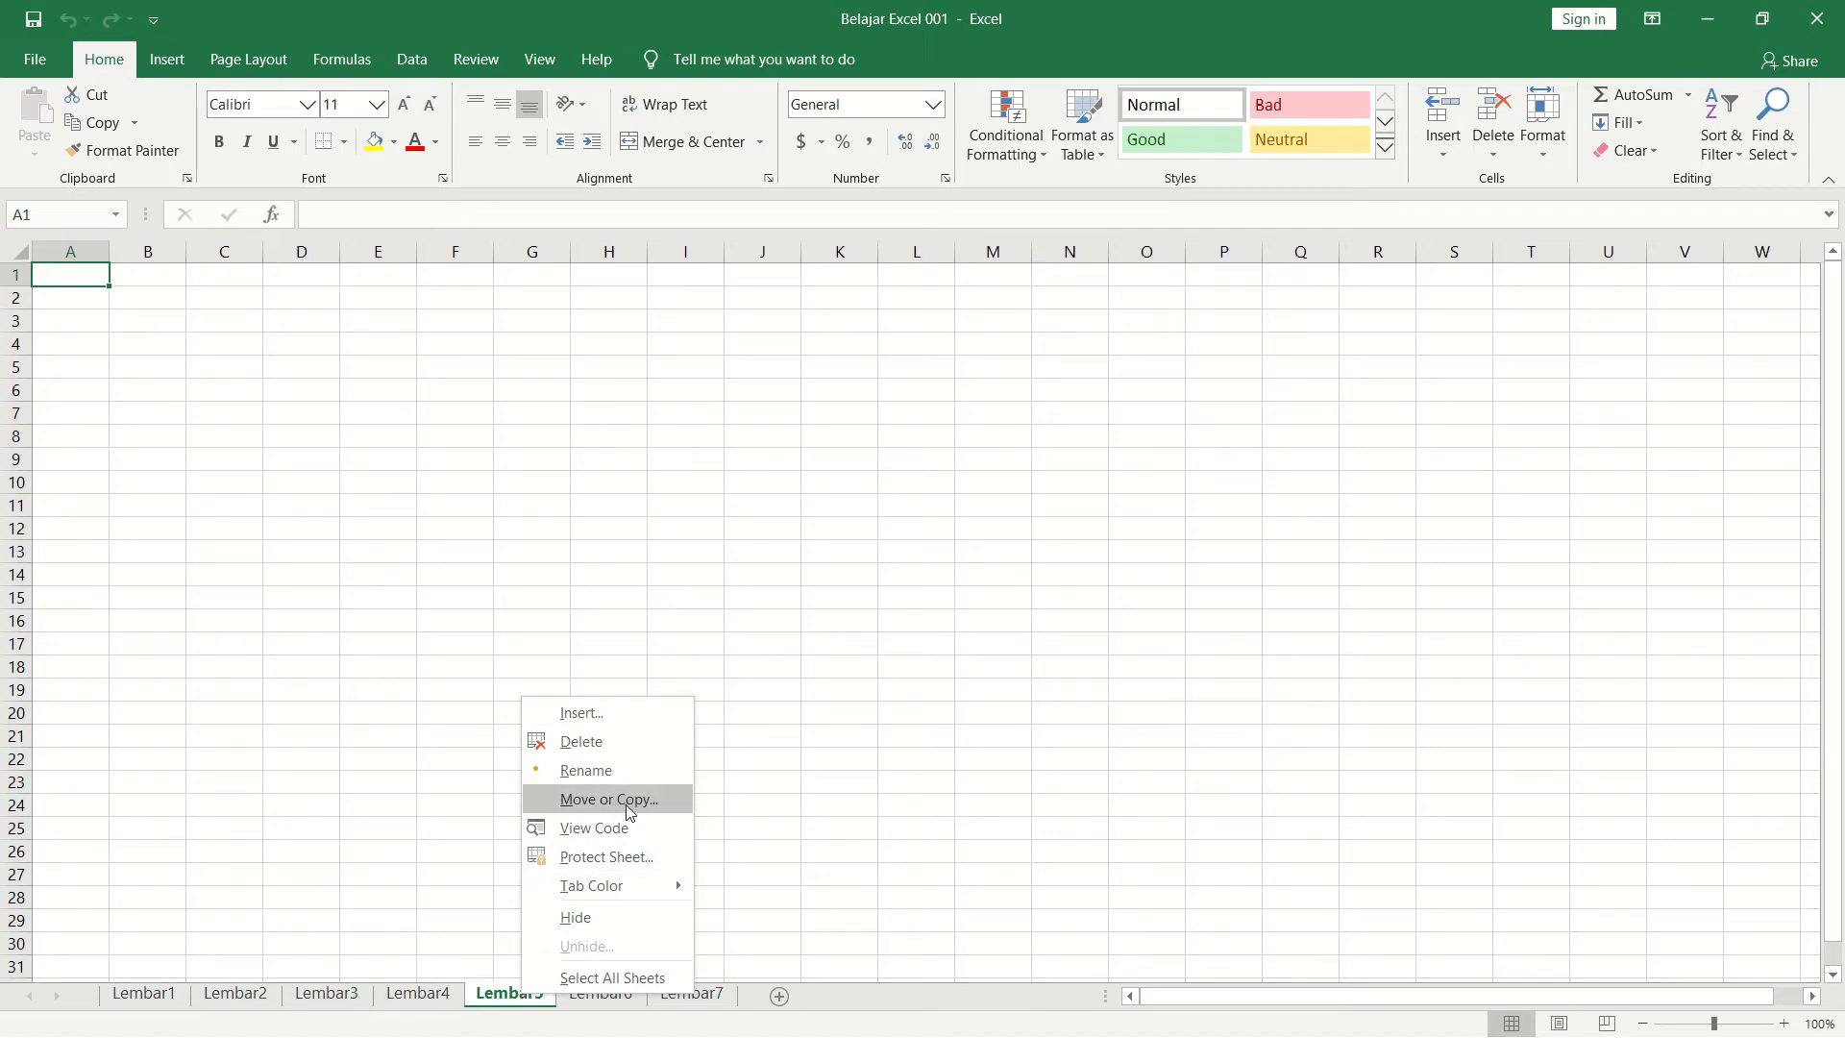
pyautogui.click(868, 1025)
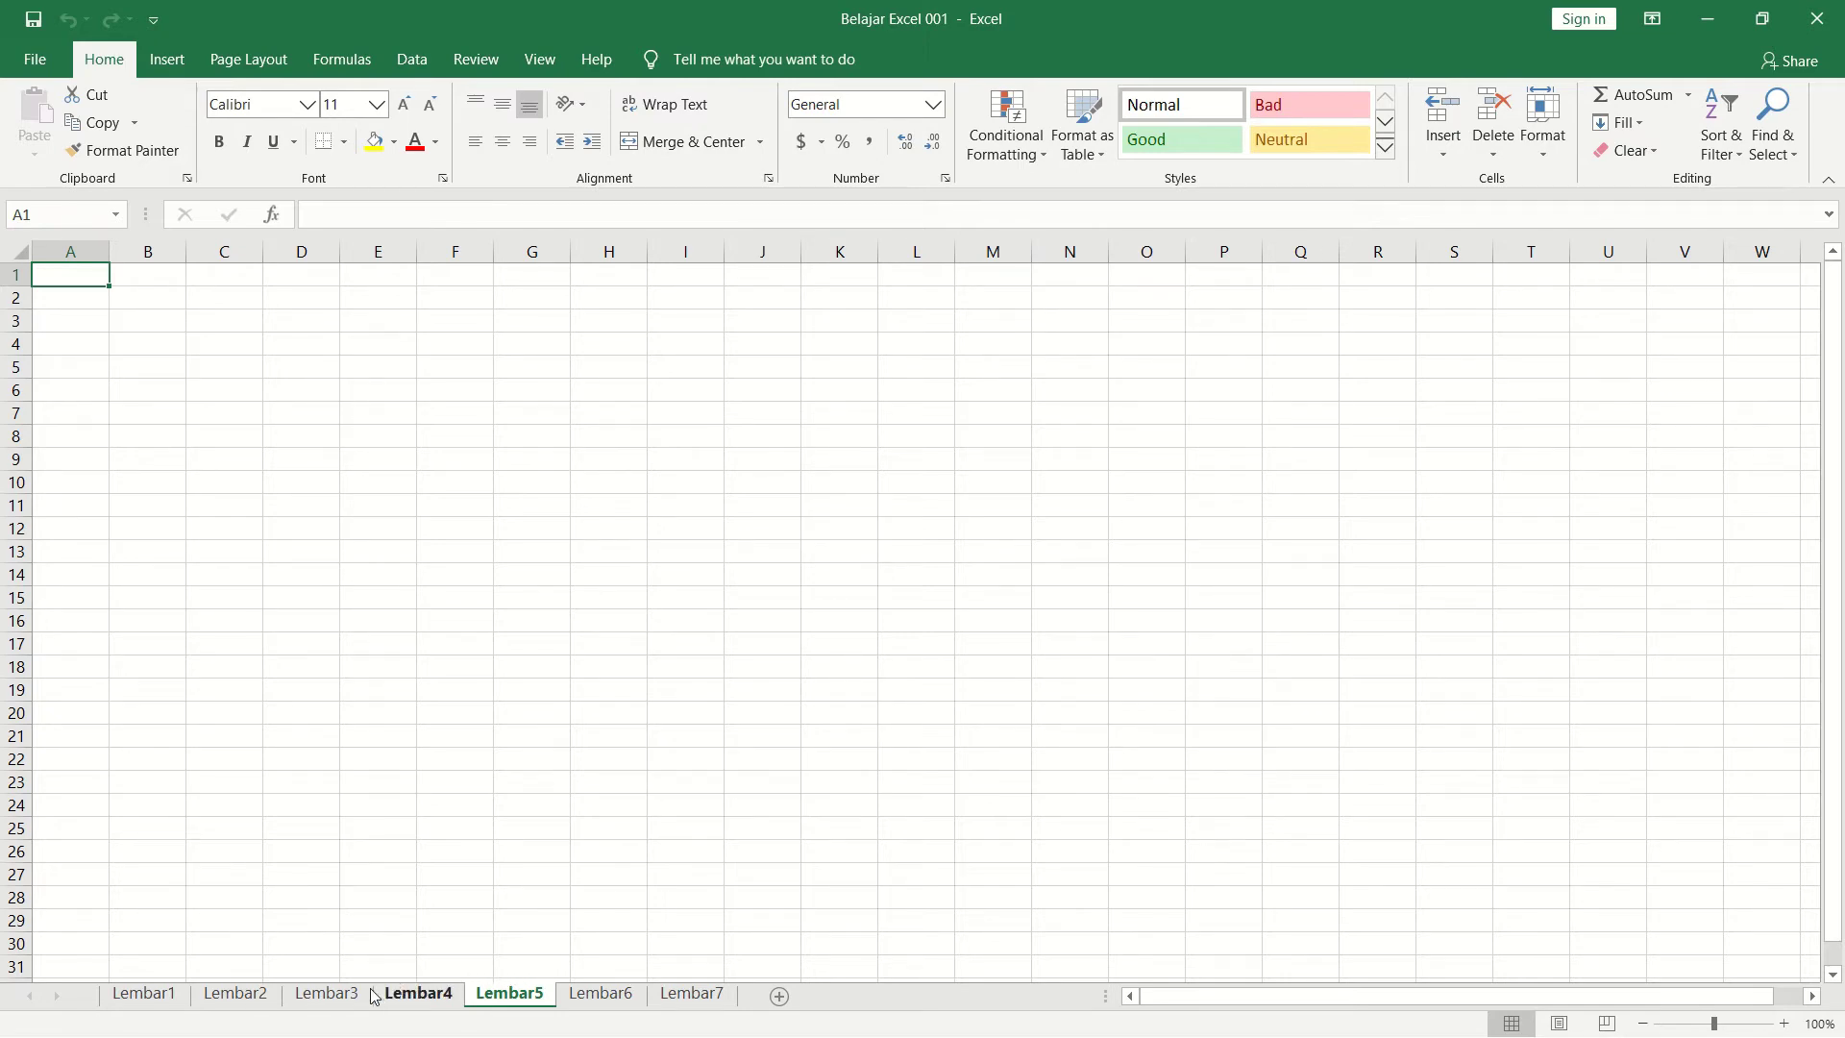
pyautogui.keyDown('ctrl'); pyautogui.click(320, 999); pyautogui.keyUp('ctrl')
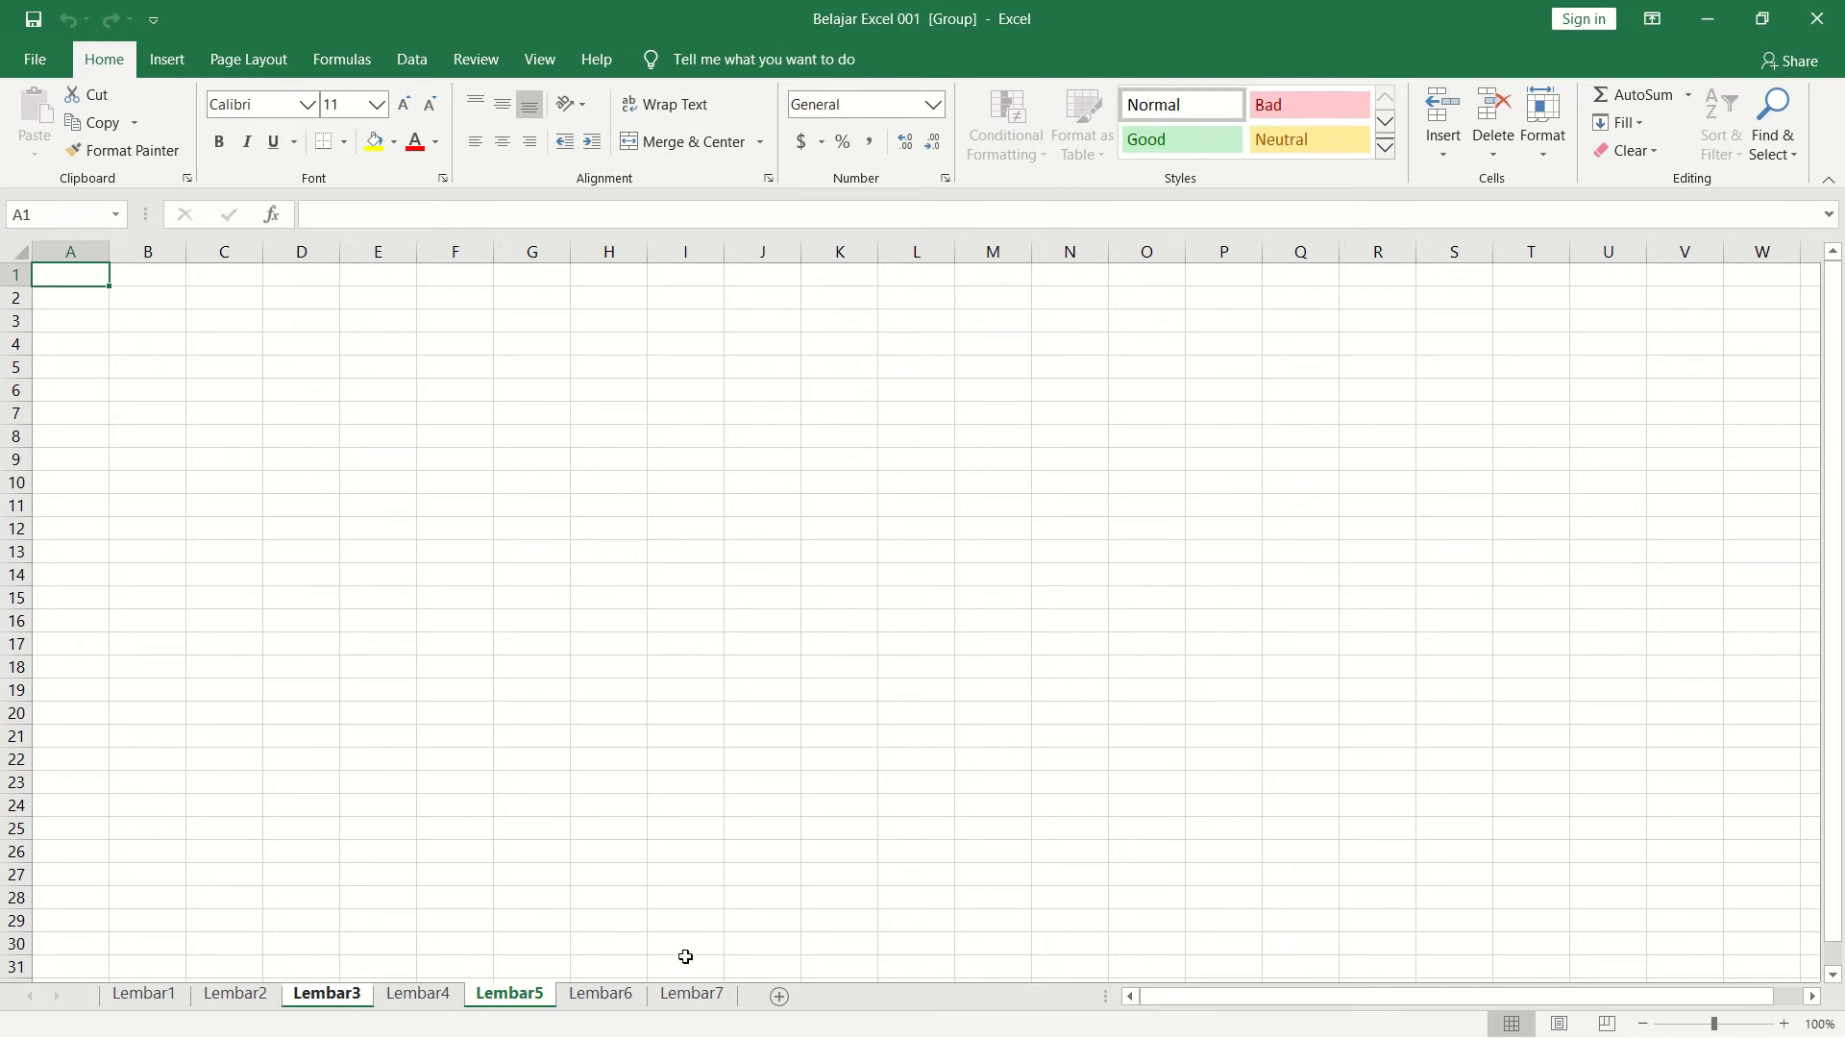
pyautogui.keyDown('ctrl'); pyautogui.click(346, 994); pyautogui.keyUp('ctrl')
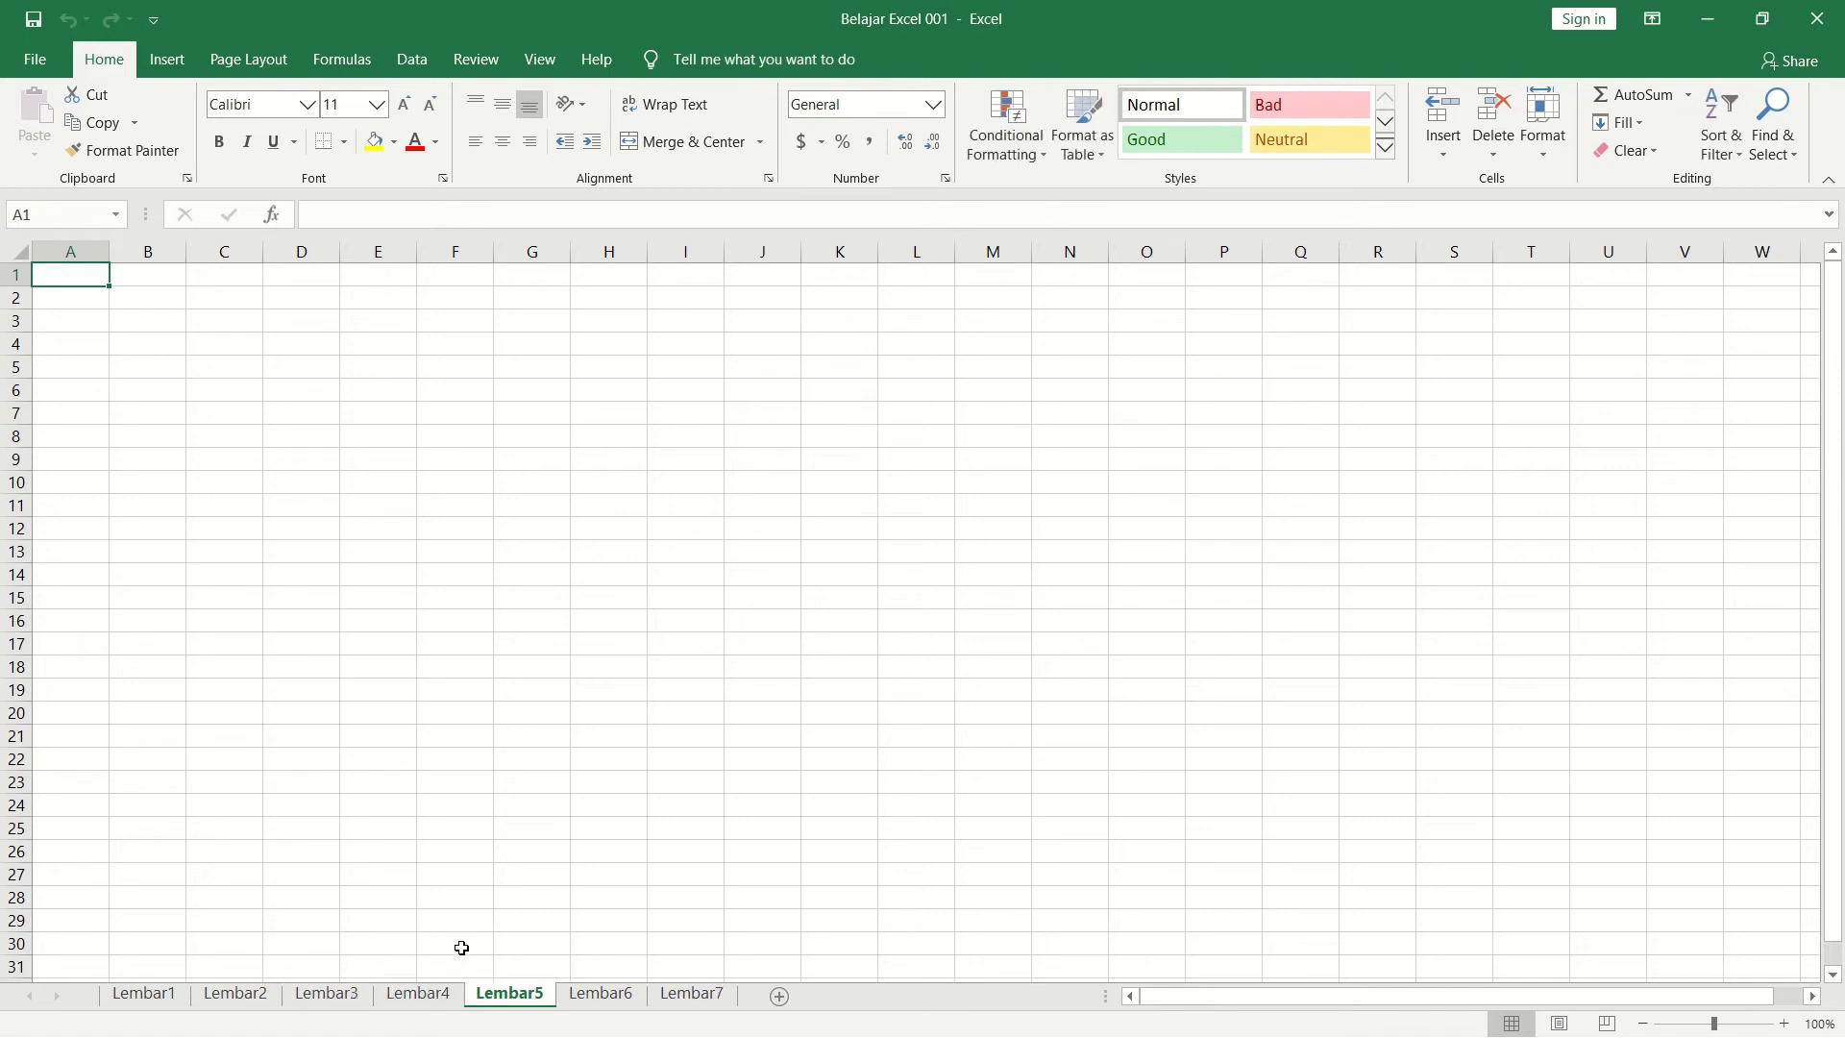
# Step: Duplicate Lembar3 to the position after Lembar7, and duplicate that copy to the end of the sheets
pyautogui.moveTo(327, 995)
pyautogui.mouseDown()
pyautogui.moveTo(505, 949)
pyautogui.moveTo(752, 986)
pyautogui.mouseUp()
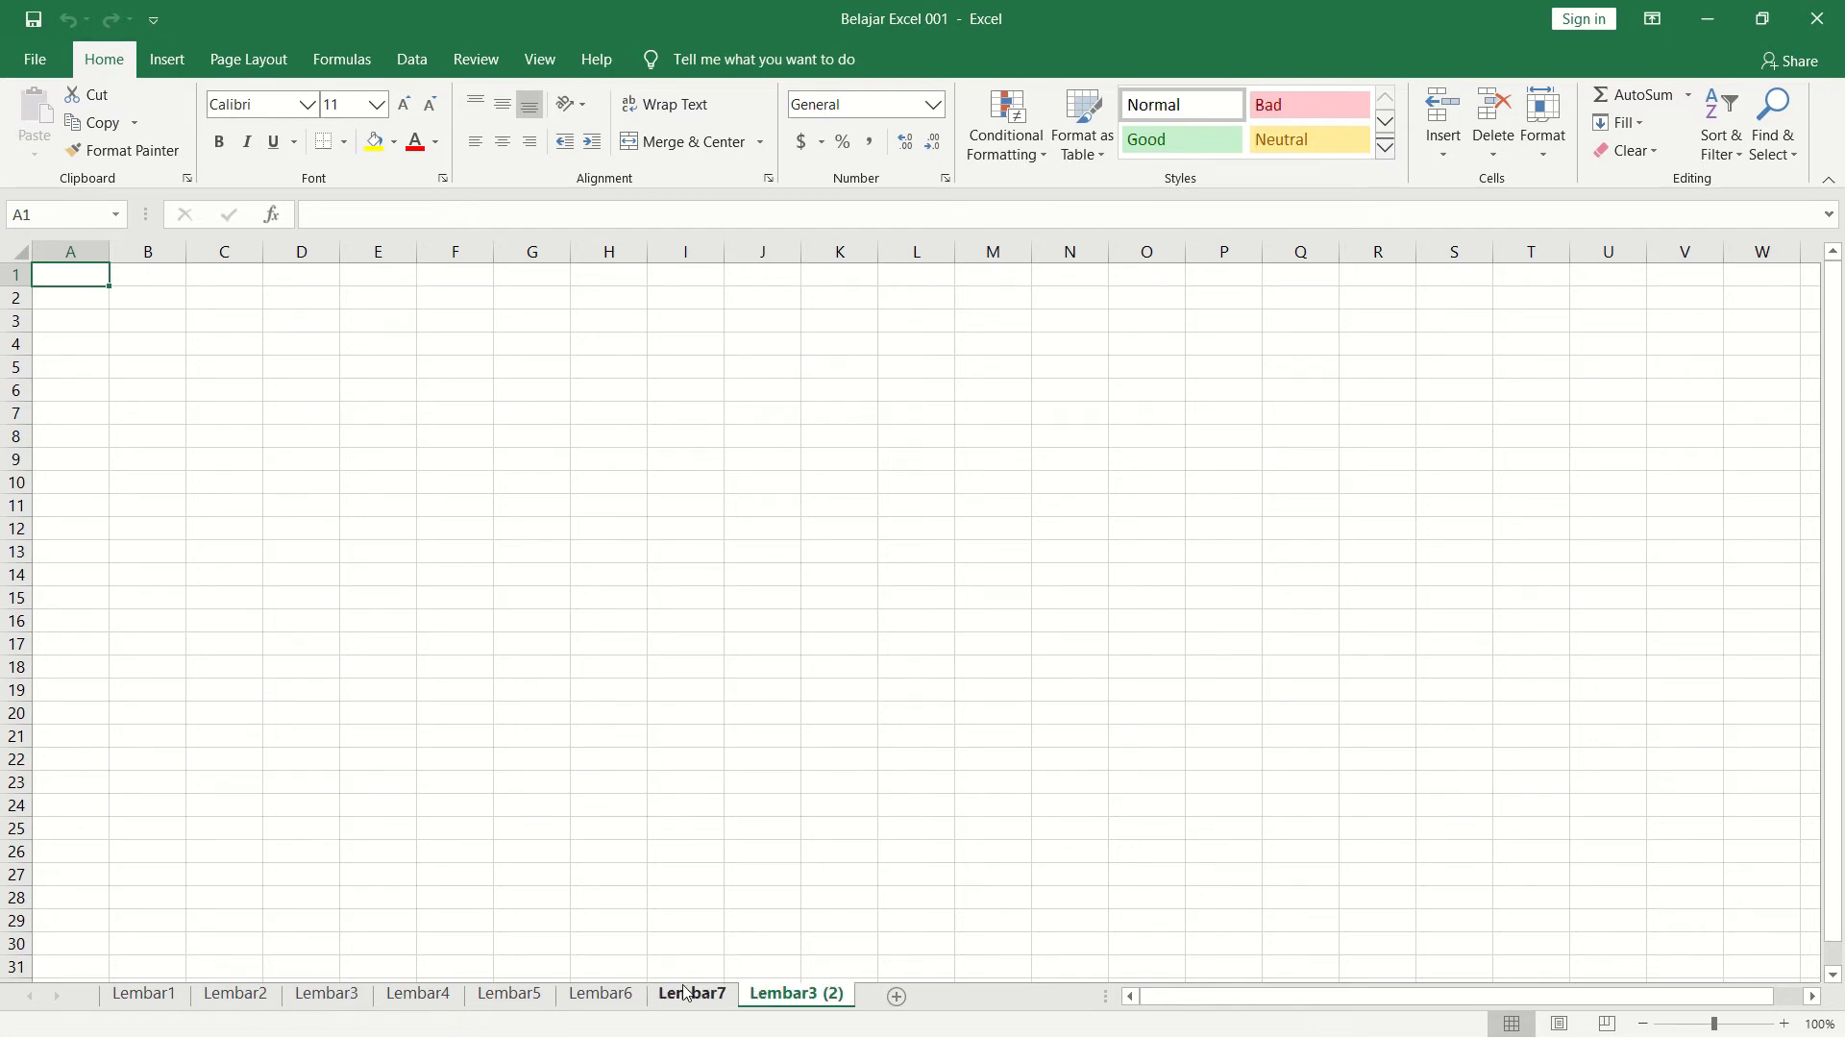
pyautogui.click(327, 995)
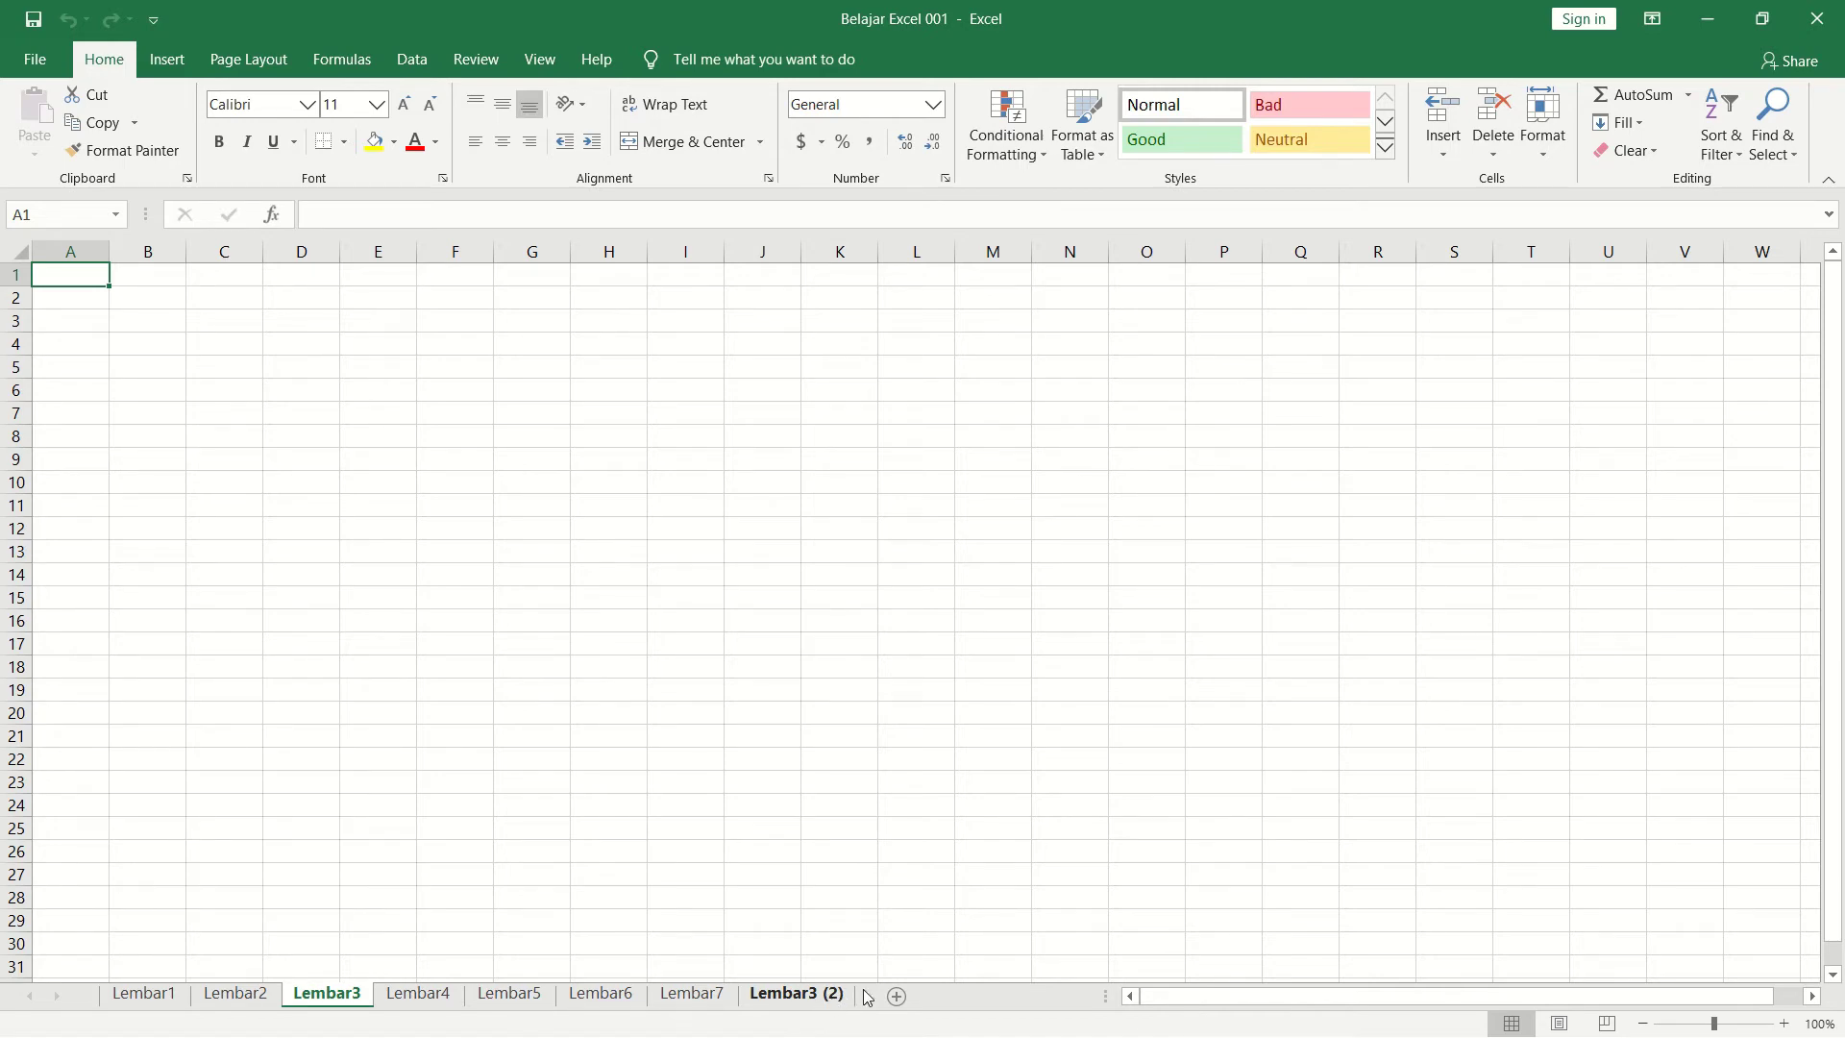
pyautogui.click(794, 1002)
pyautogui.moveTo(798, 1002); pyautogui.dragTo(870, 995)
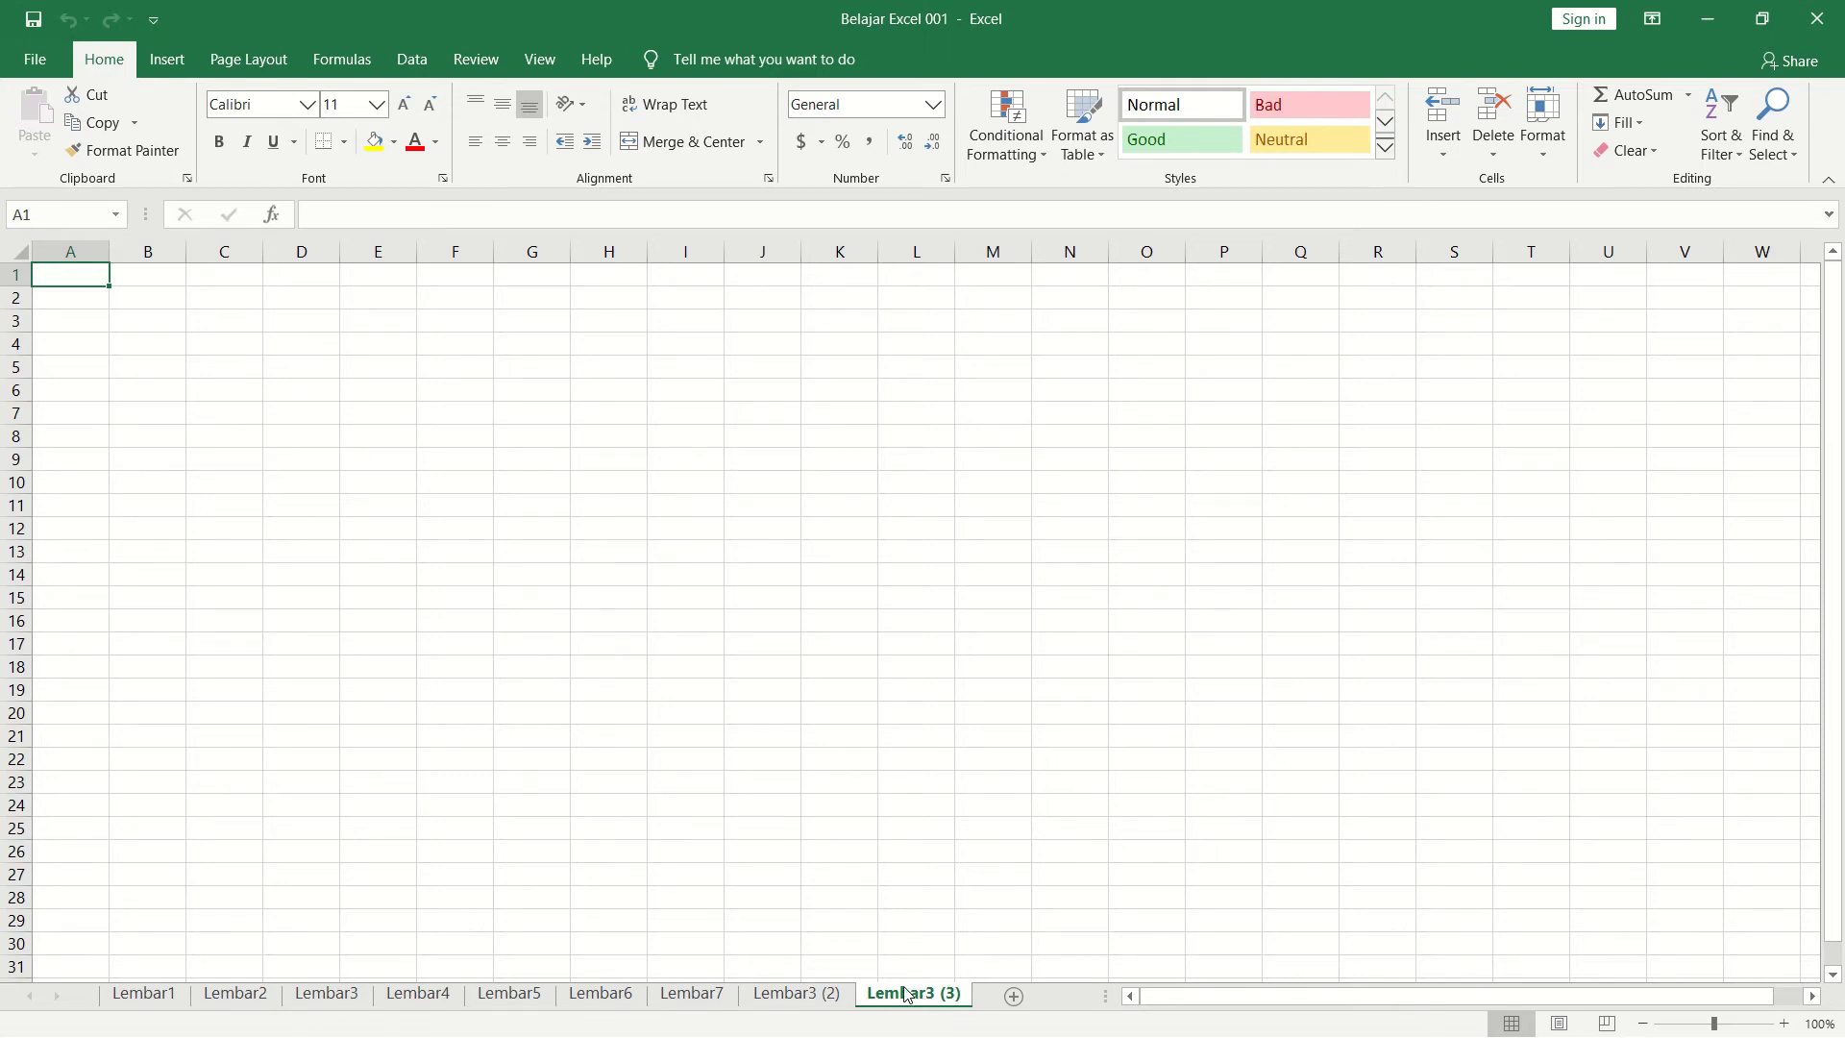
# Step: Create a copy of Lembar3 (3) placed before Lembar3 with the Move or Copy command
pyautogui.rightClick(904, 994)
pyautogui.click(1014, 793)
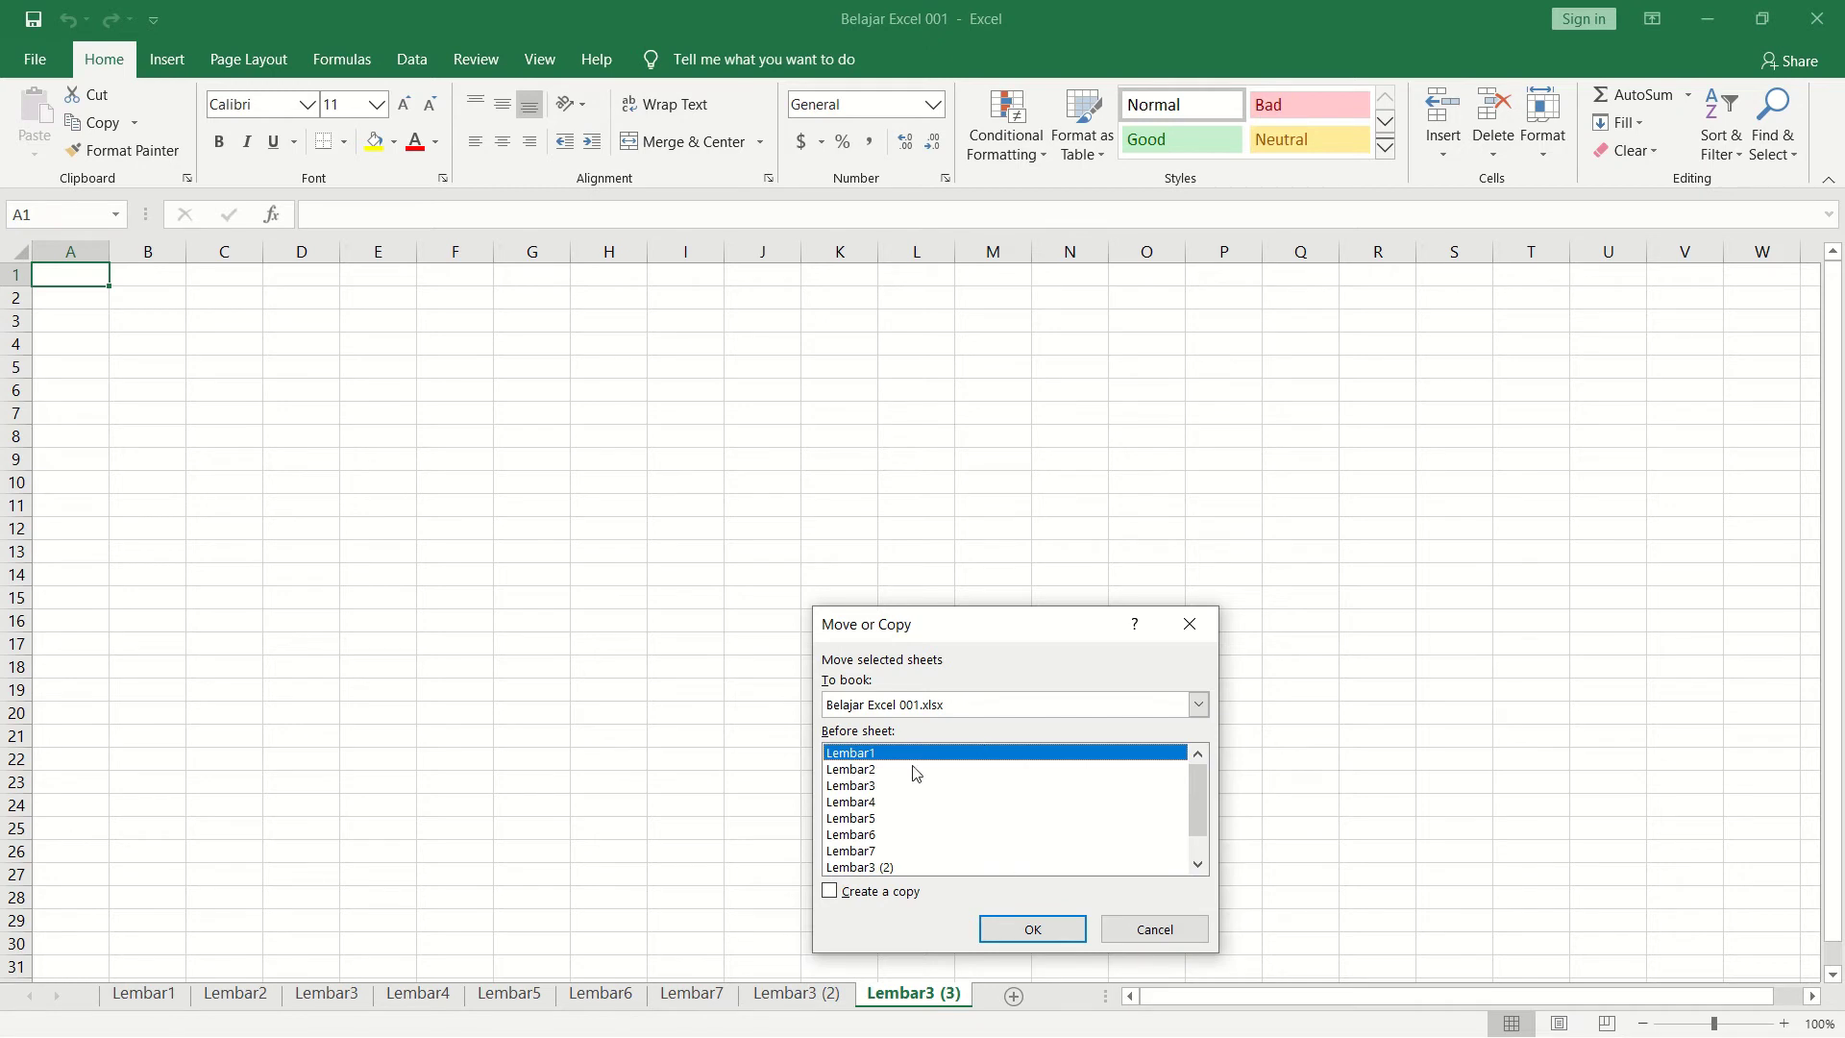
pyautogui.click(878, 786)
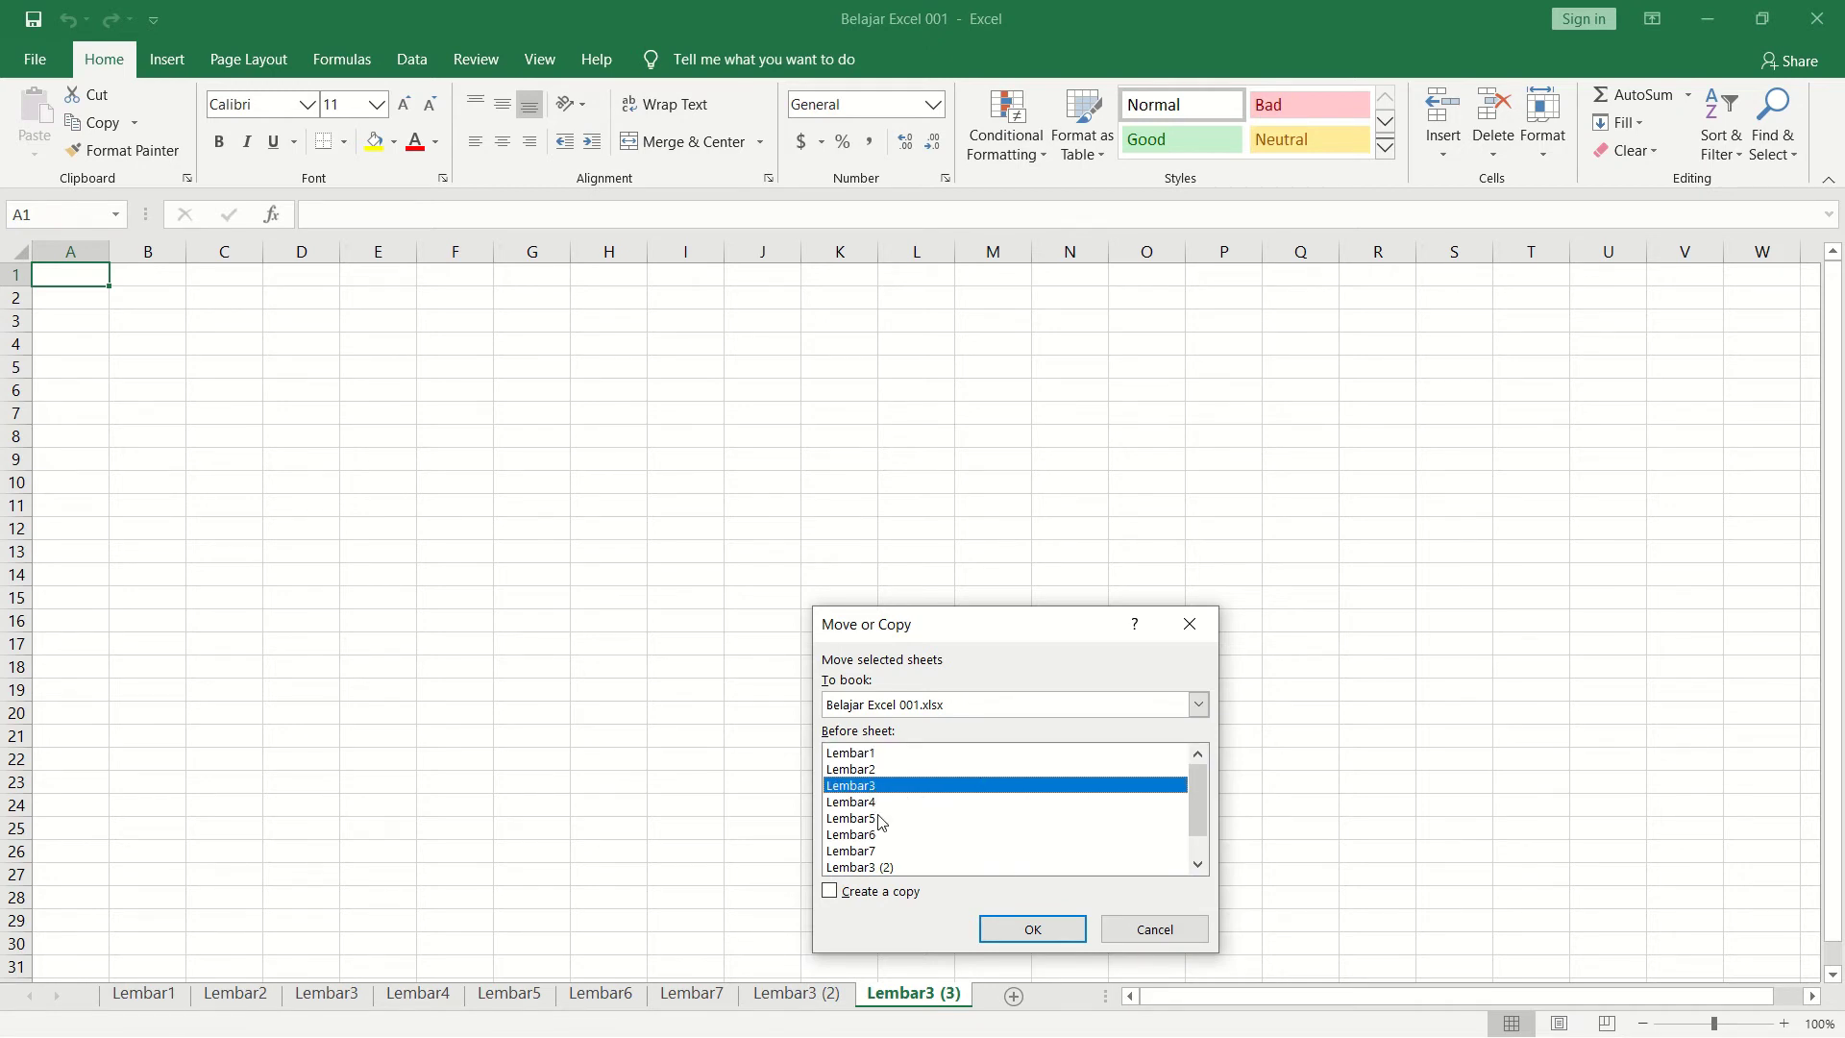
pyautogui.click(860, 899)
pyautogui.click(994, 938)
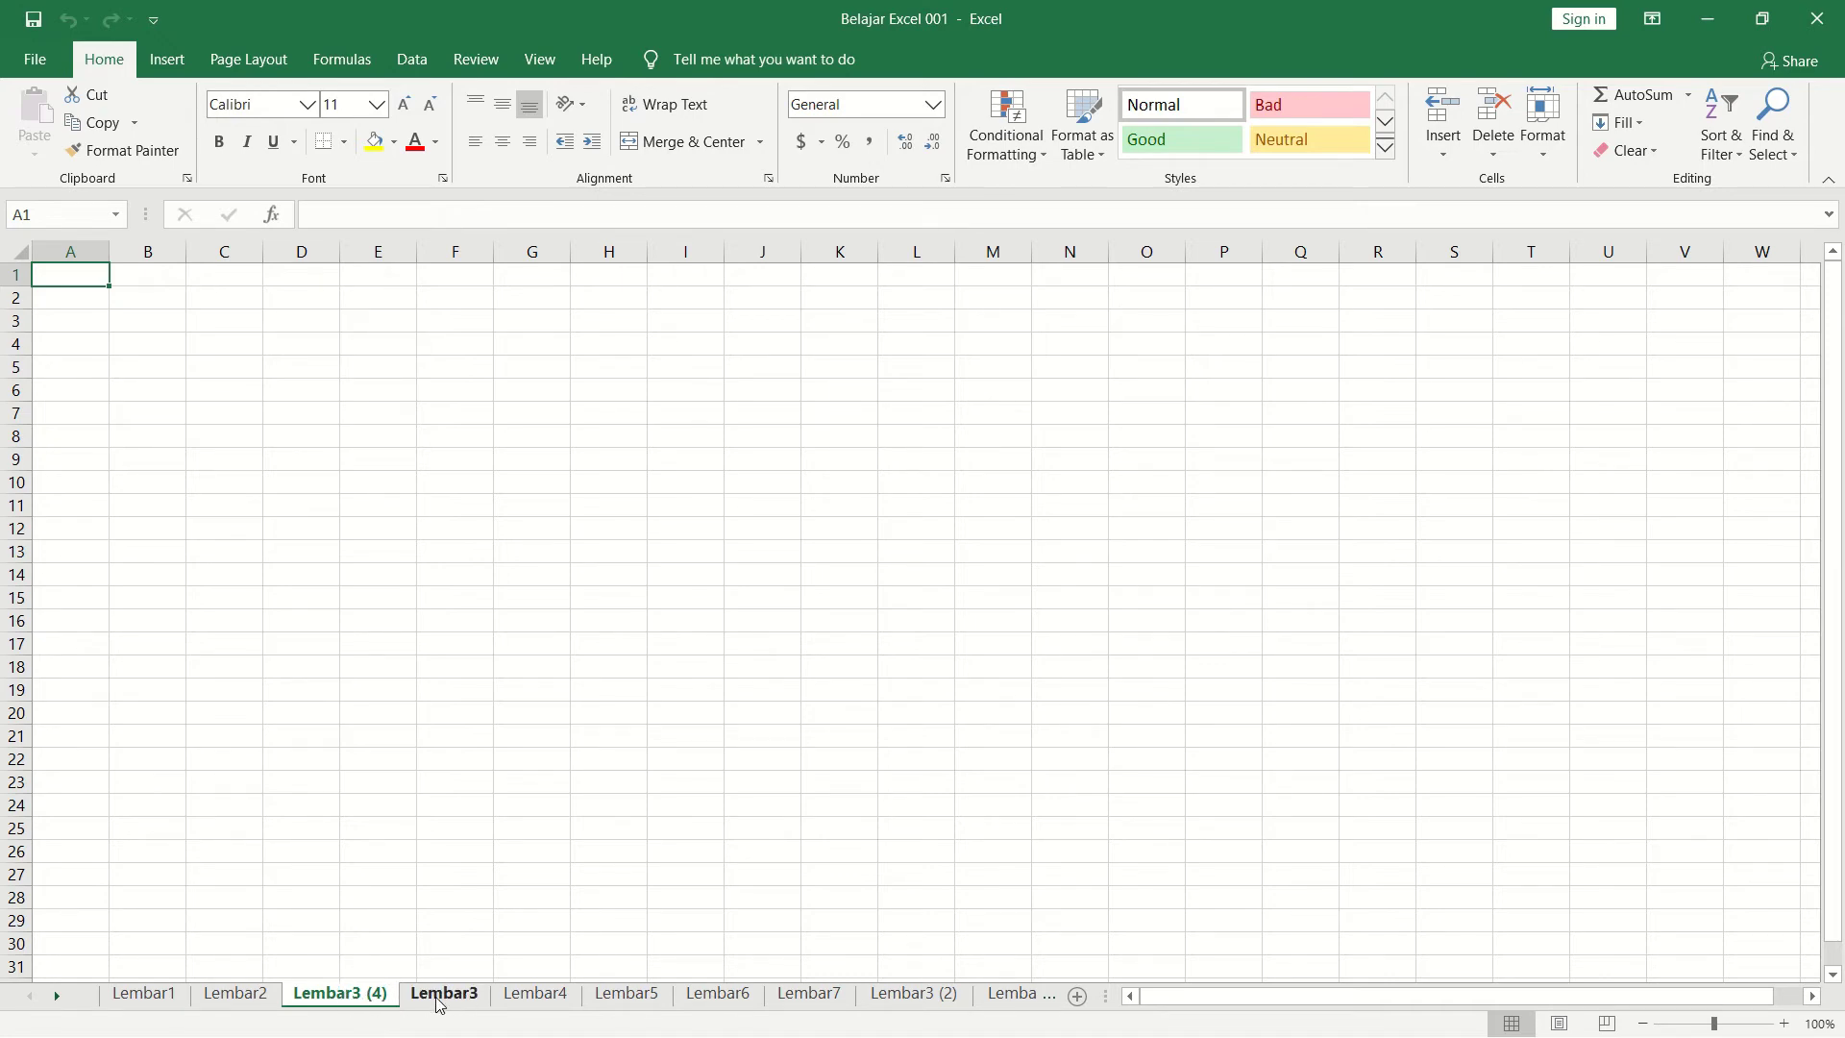
# Step: Create a copy of Lembar1 placed before Lembar1 with the Move or Copy command
pyautogui.rightClick(172, 999)
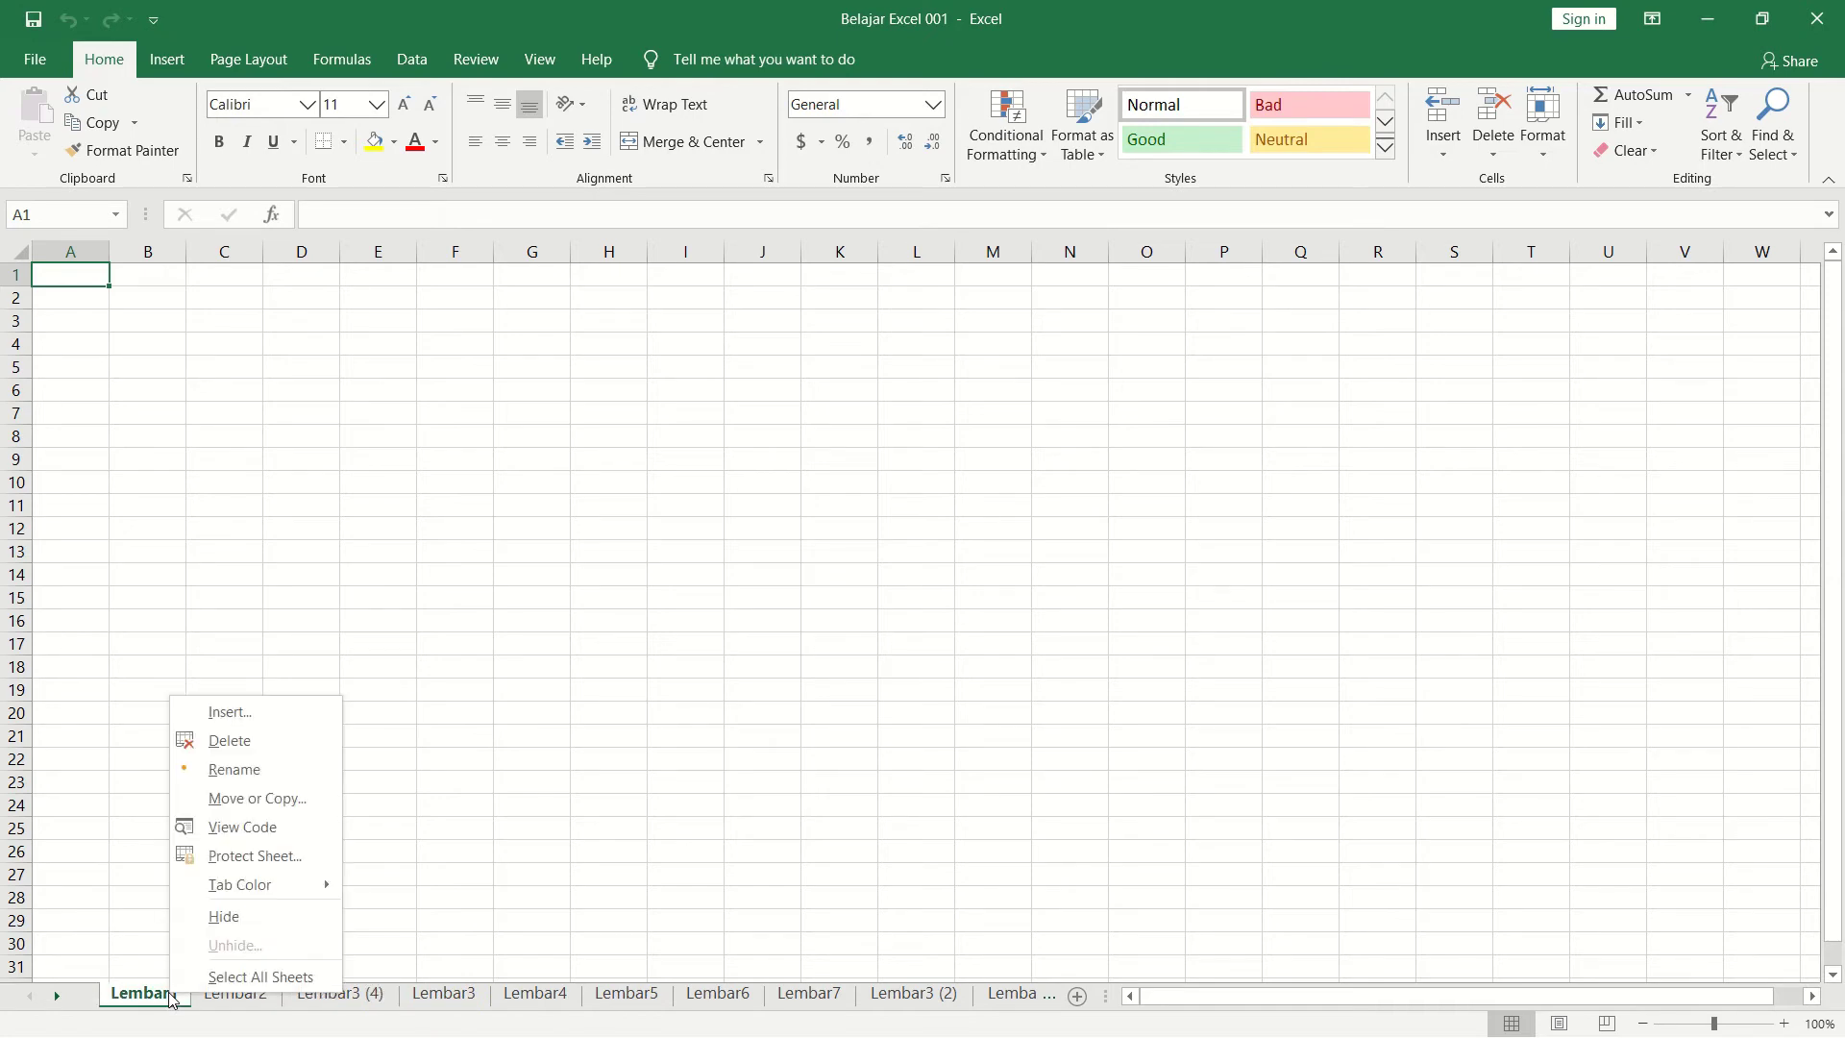
pyautogui.click(268, 812)
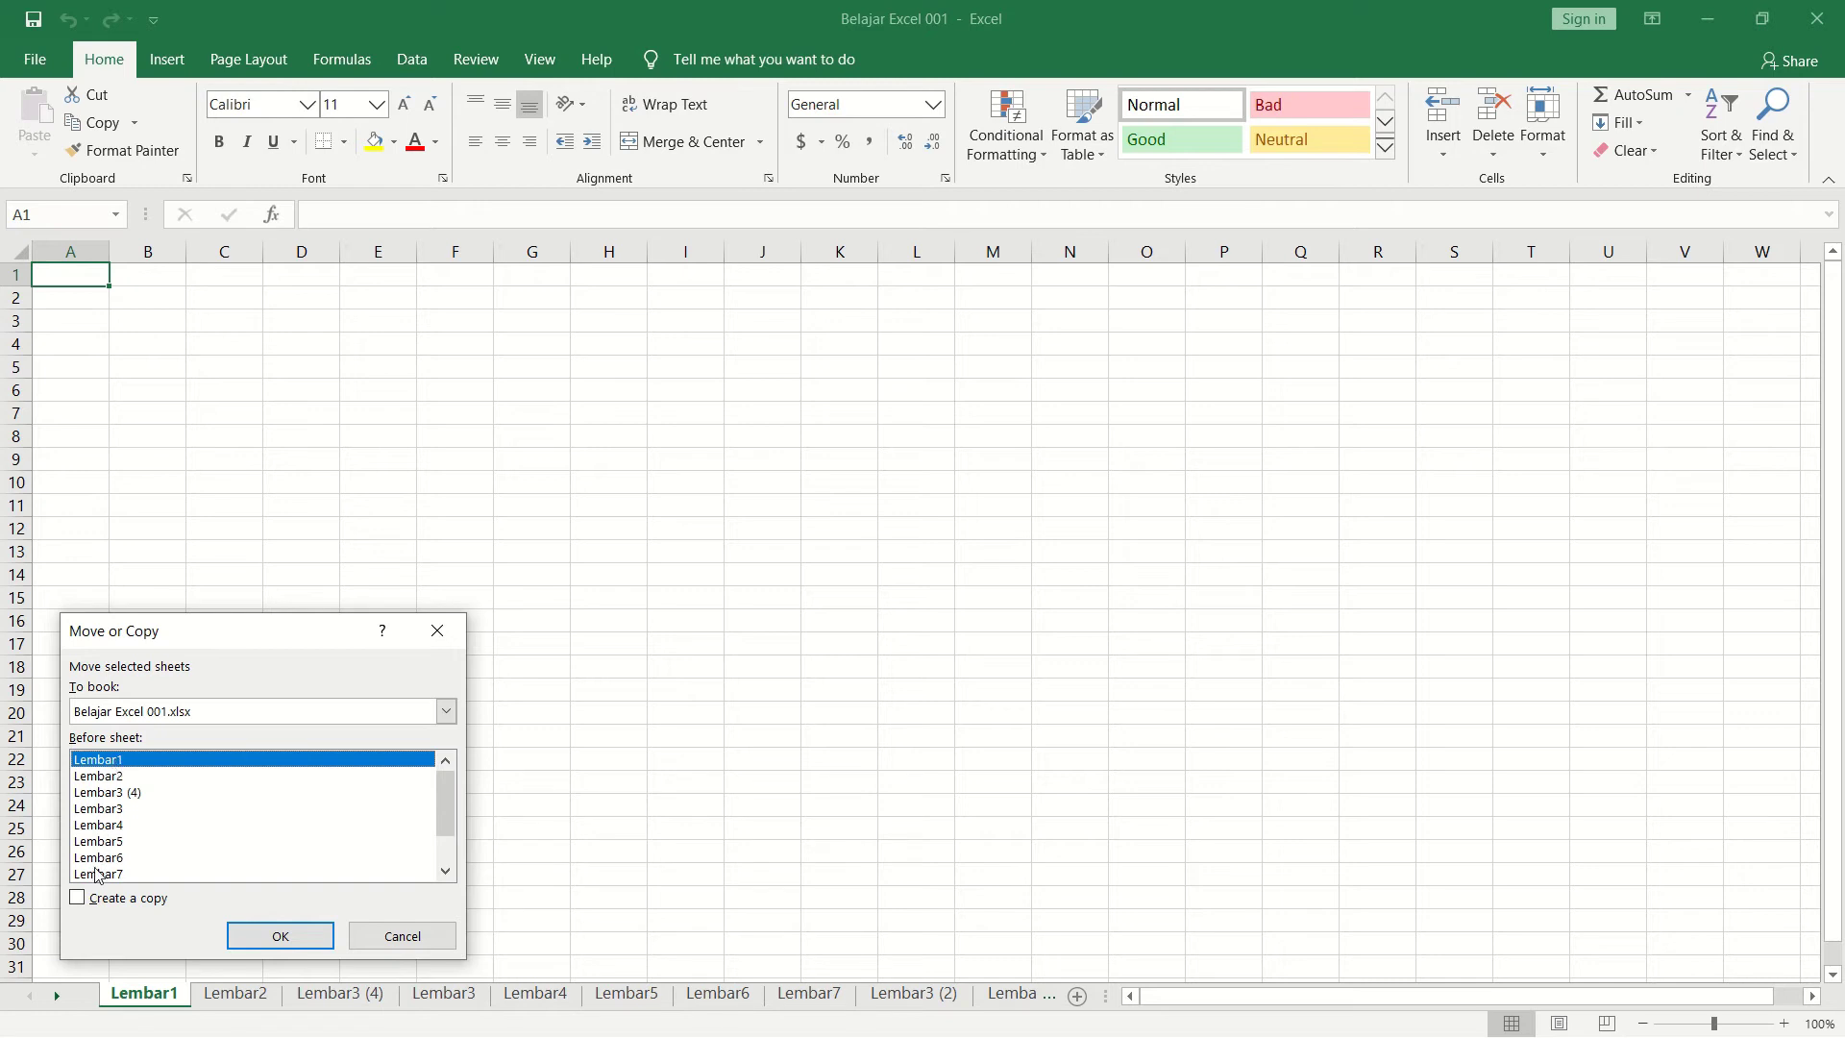
pyautogui.click(96, 898)
pyautogui.click(273, 940)
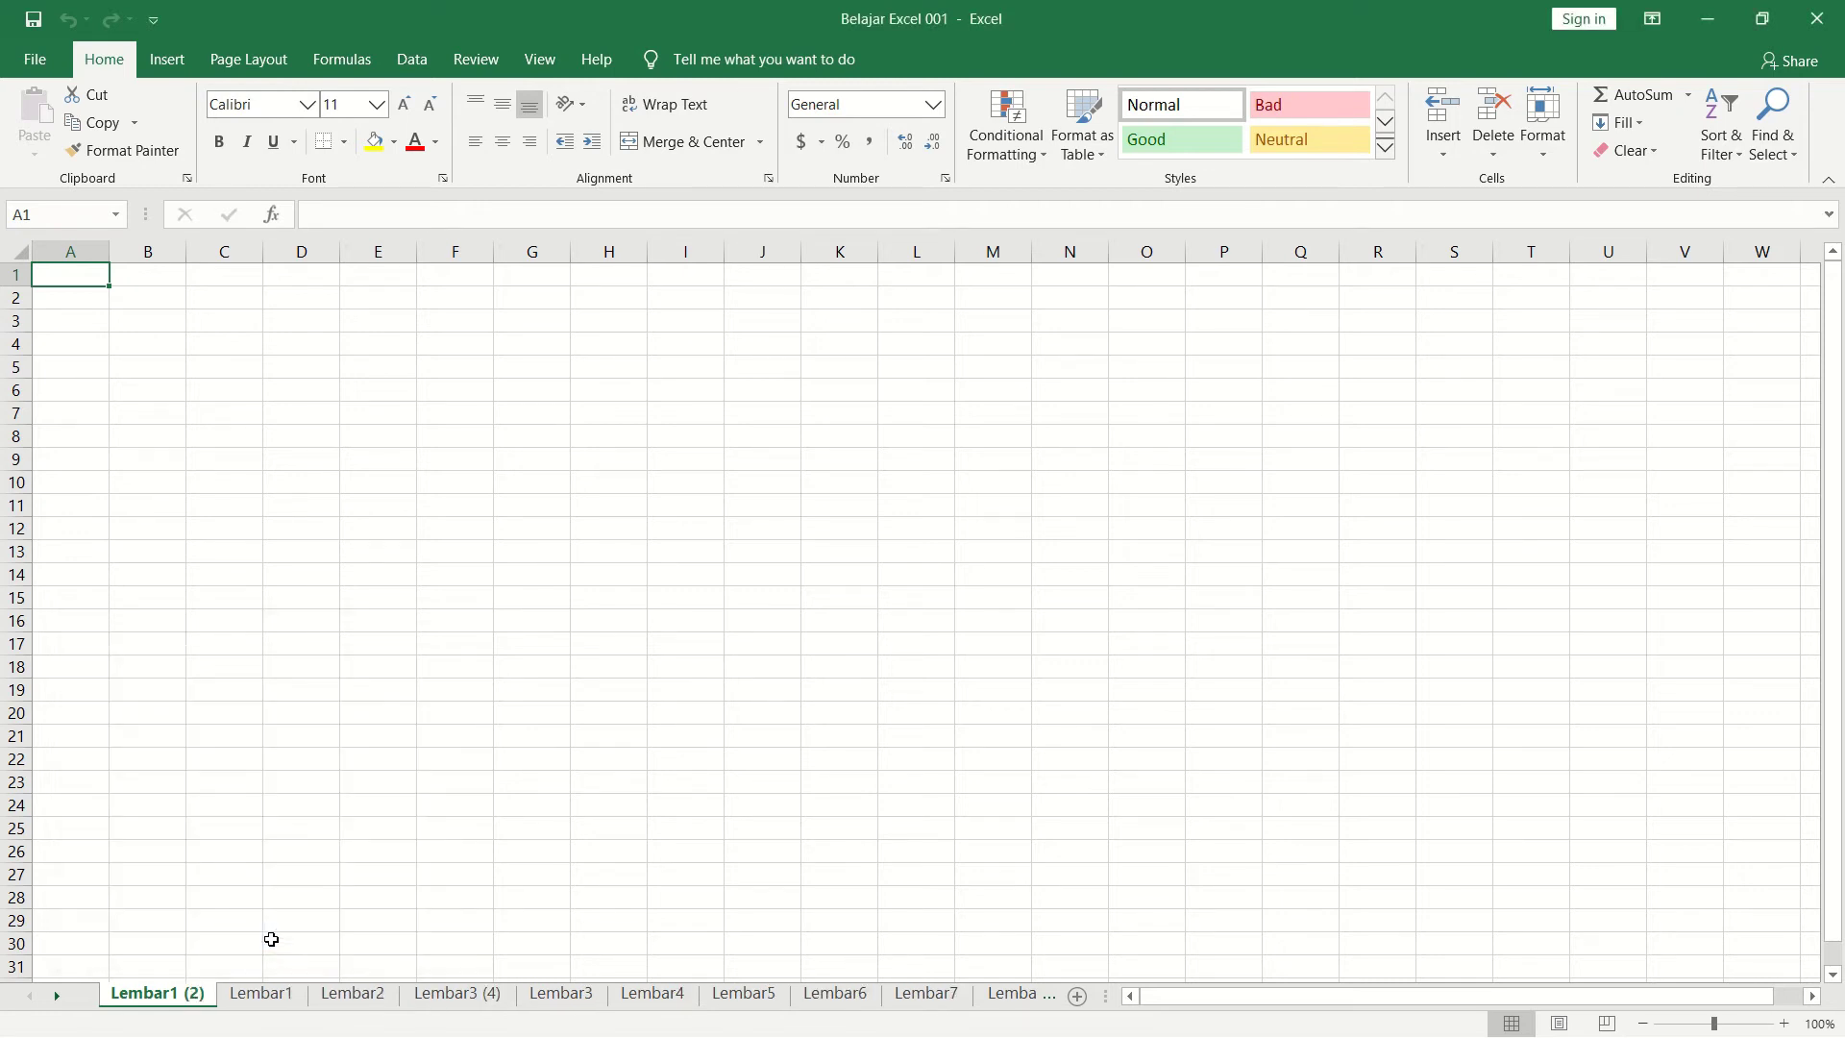
# Step: Move Lembar1 (2) to the end of the workbook using Move or Copy with the (move to end) option
pyautogui.rightClick(177, 999)
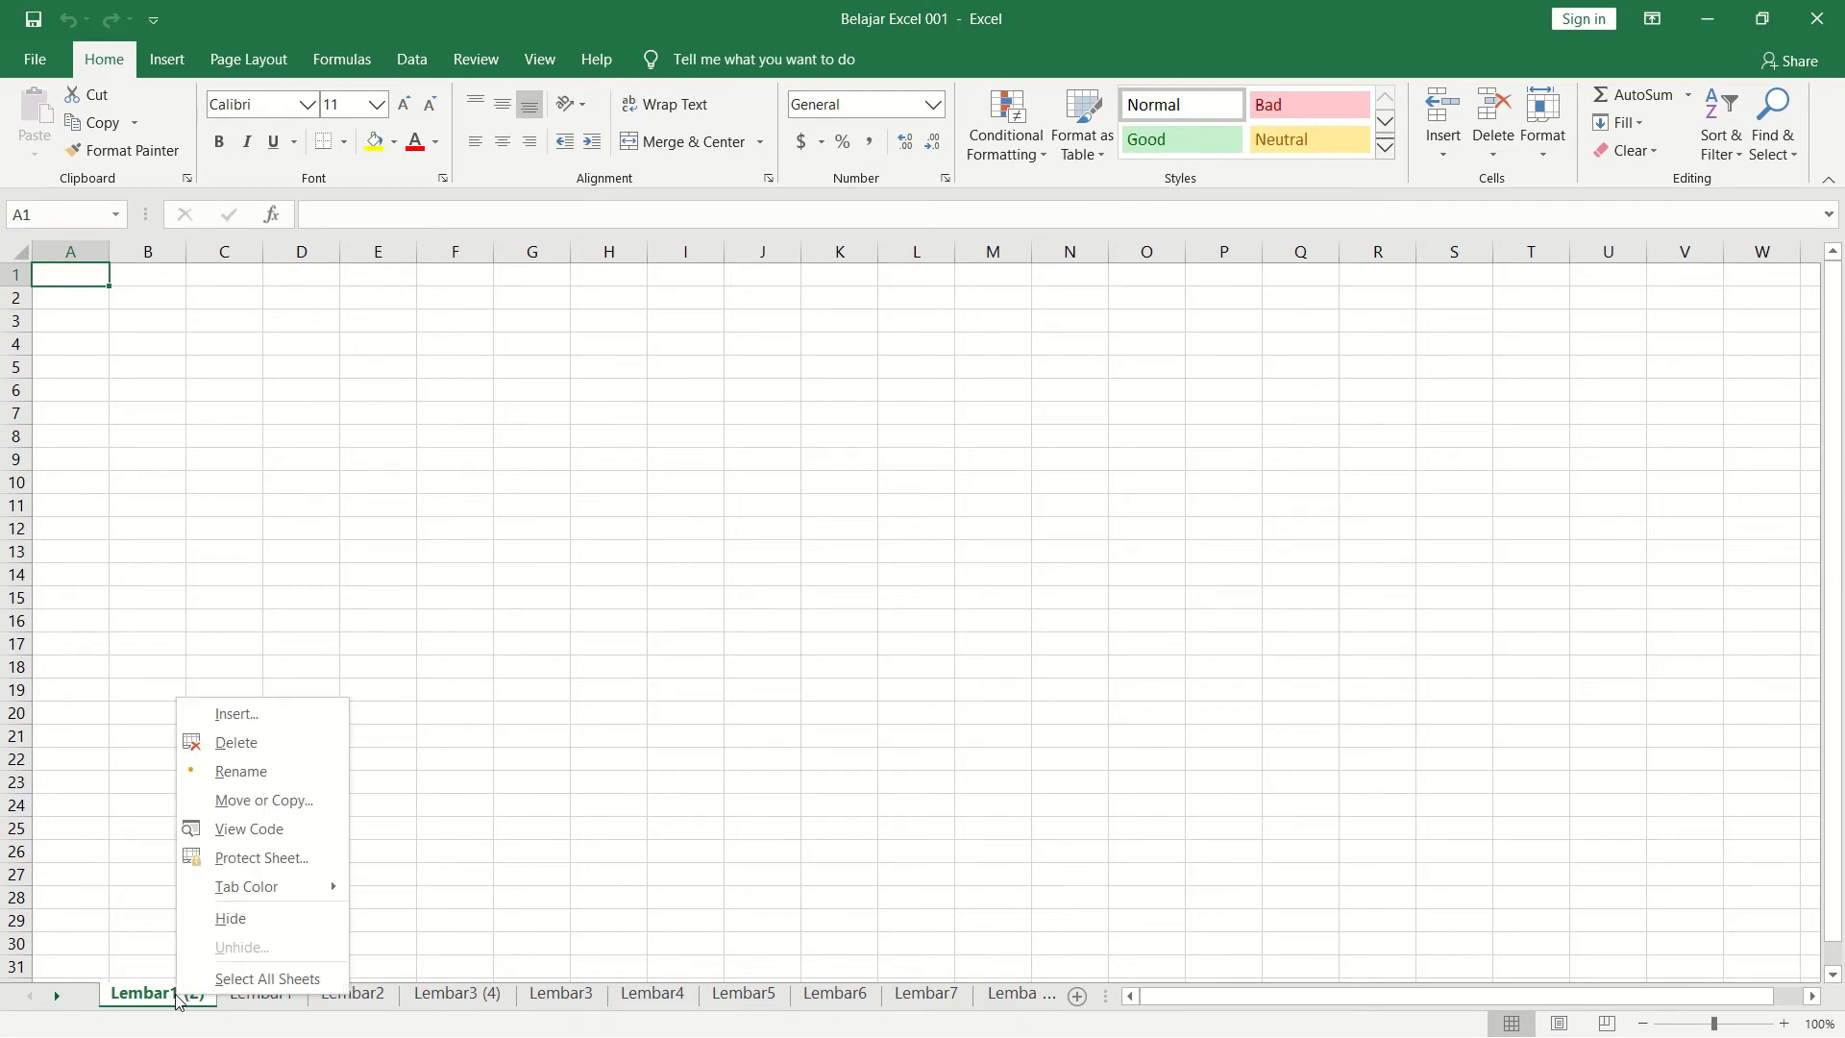
pyautogui.click(241, 799)
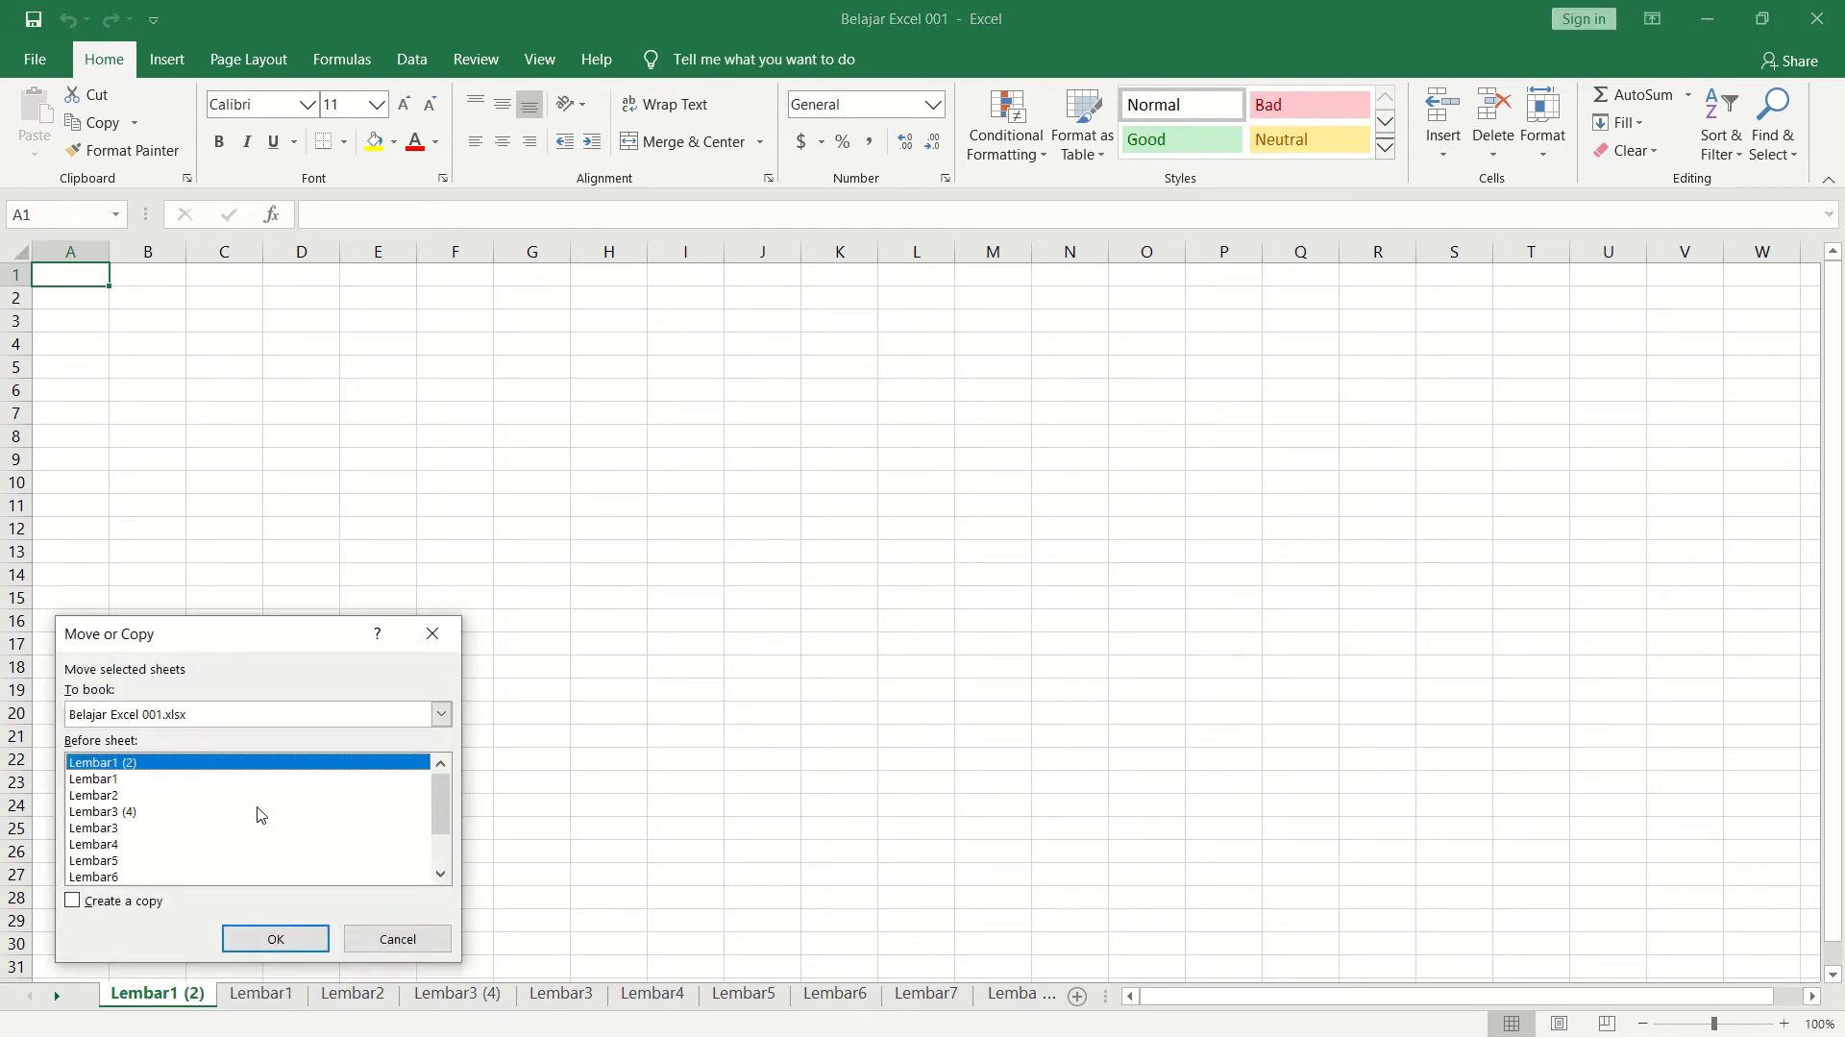
pyautogui.click(124, 797)
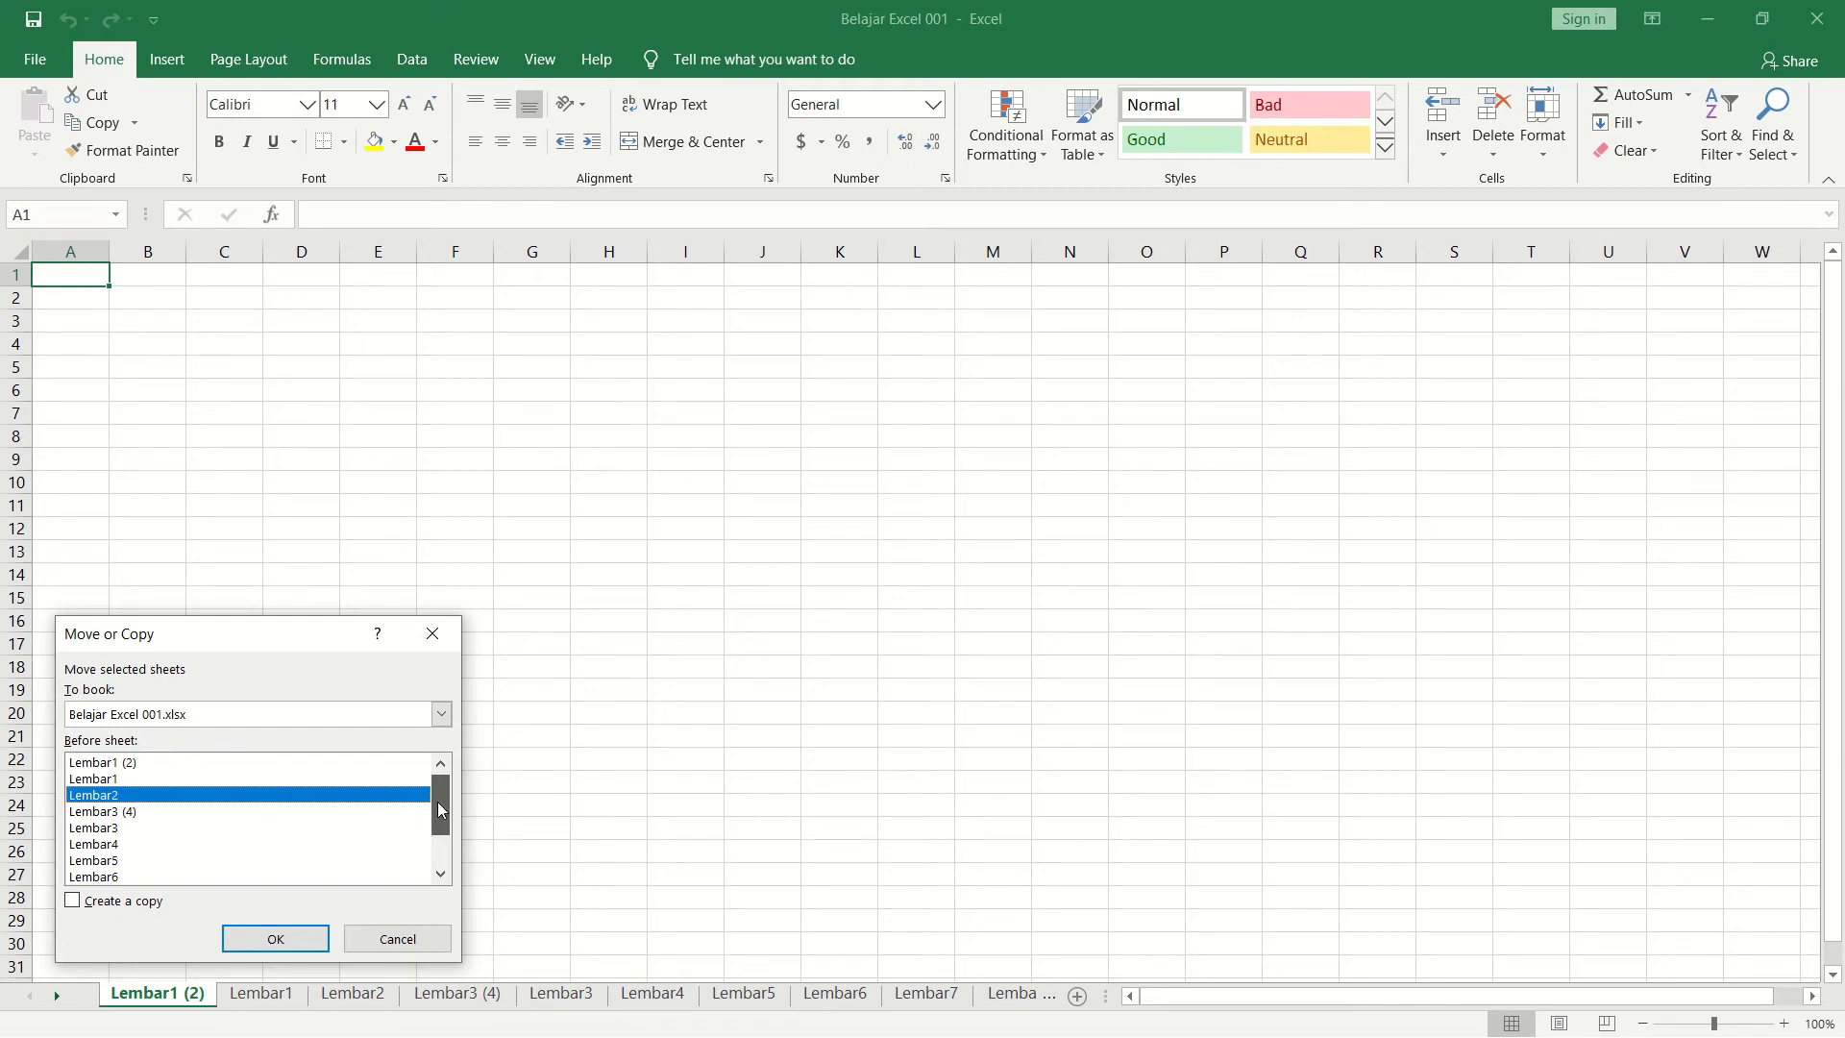
pyautogui.moveTo(437, 806); pyautogui.dragTo(437, 813)
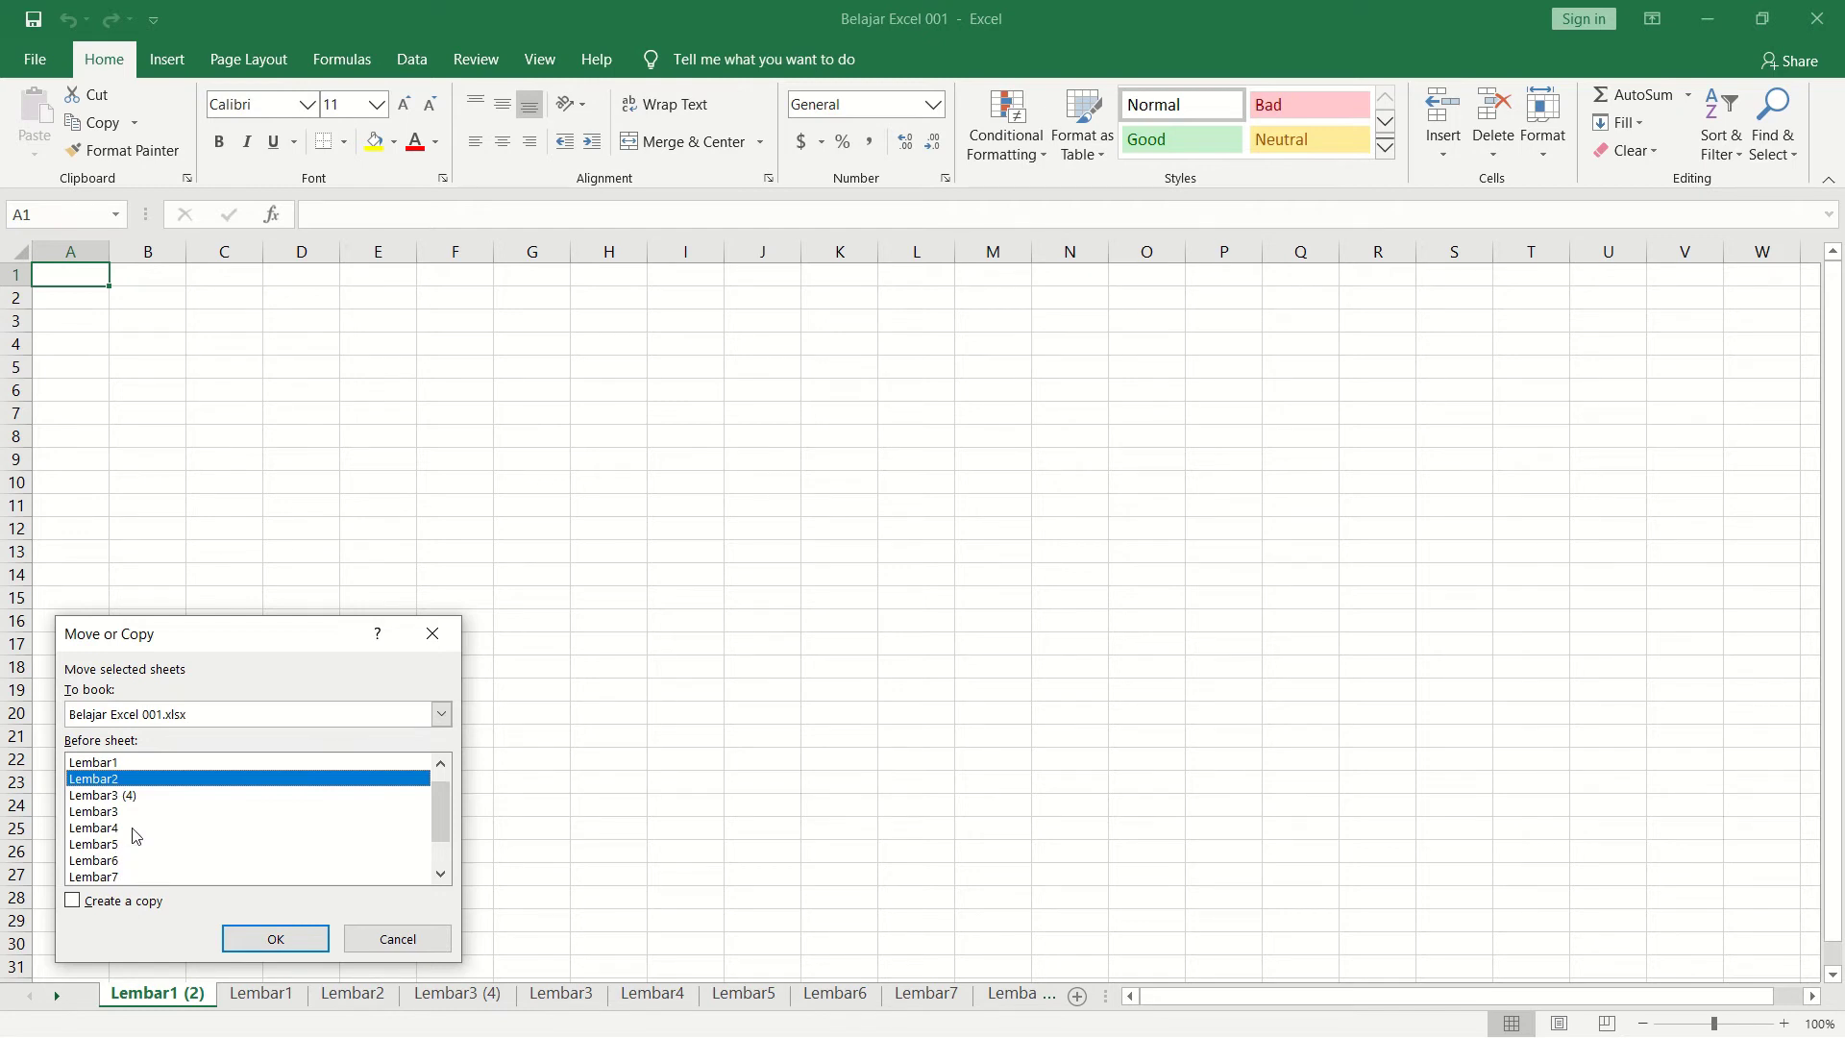
pyautogui.moveTo(145, 786); pyautogui.dragTo(144, 862)
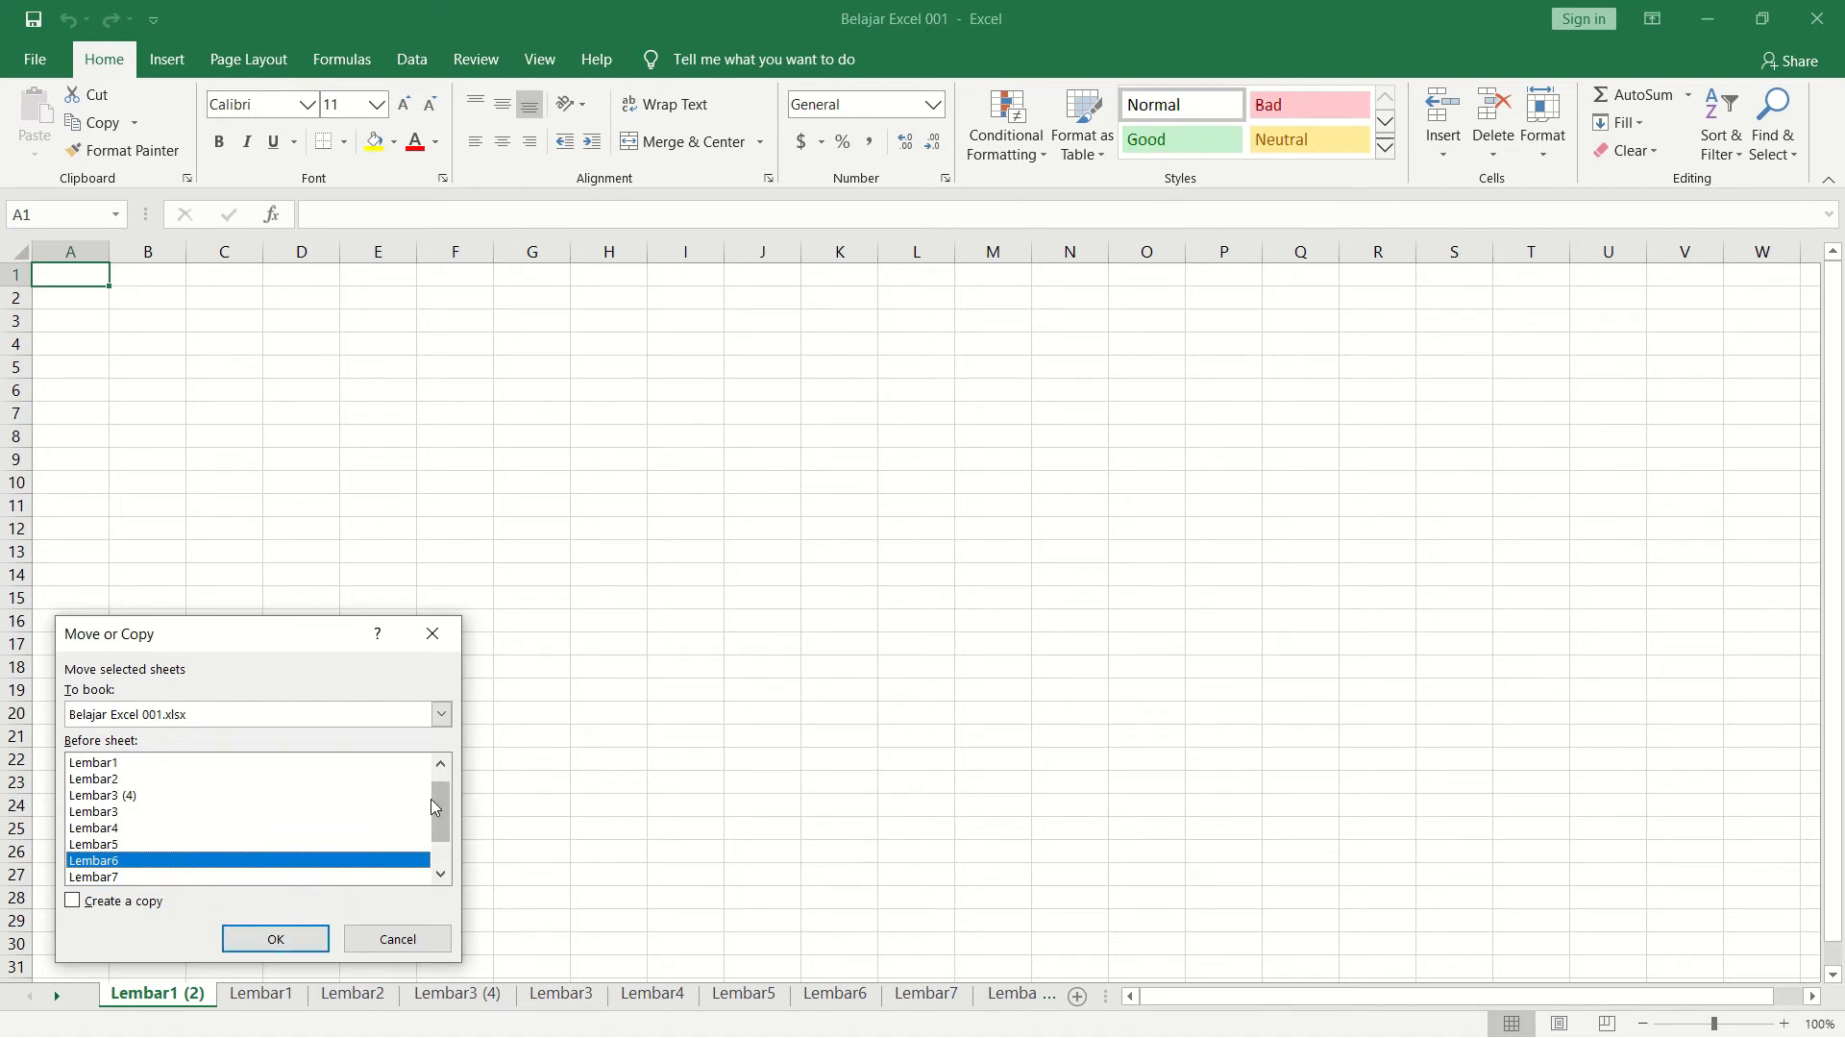
pyautogui.moveTo(442, 807); pyautogui.dragTo(442, 839)
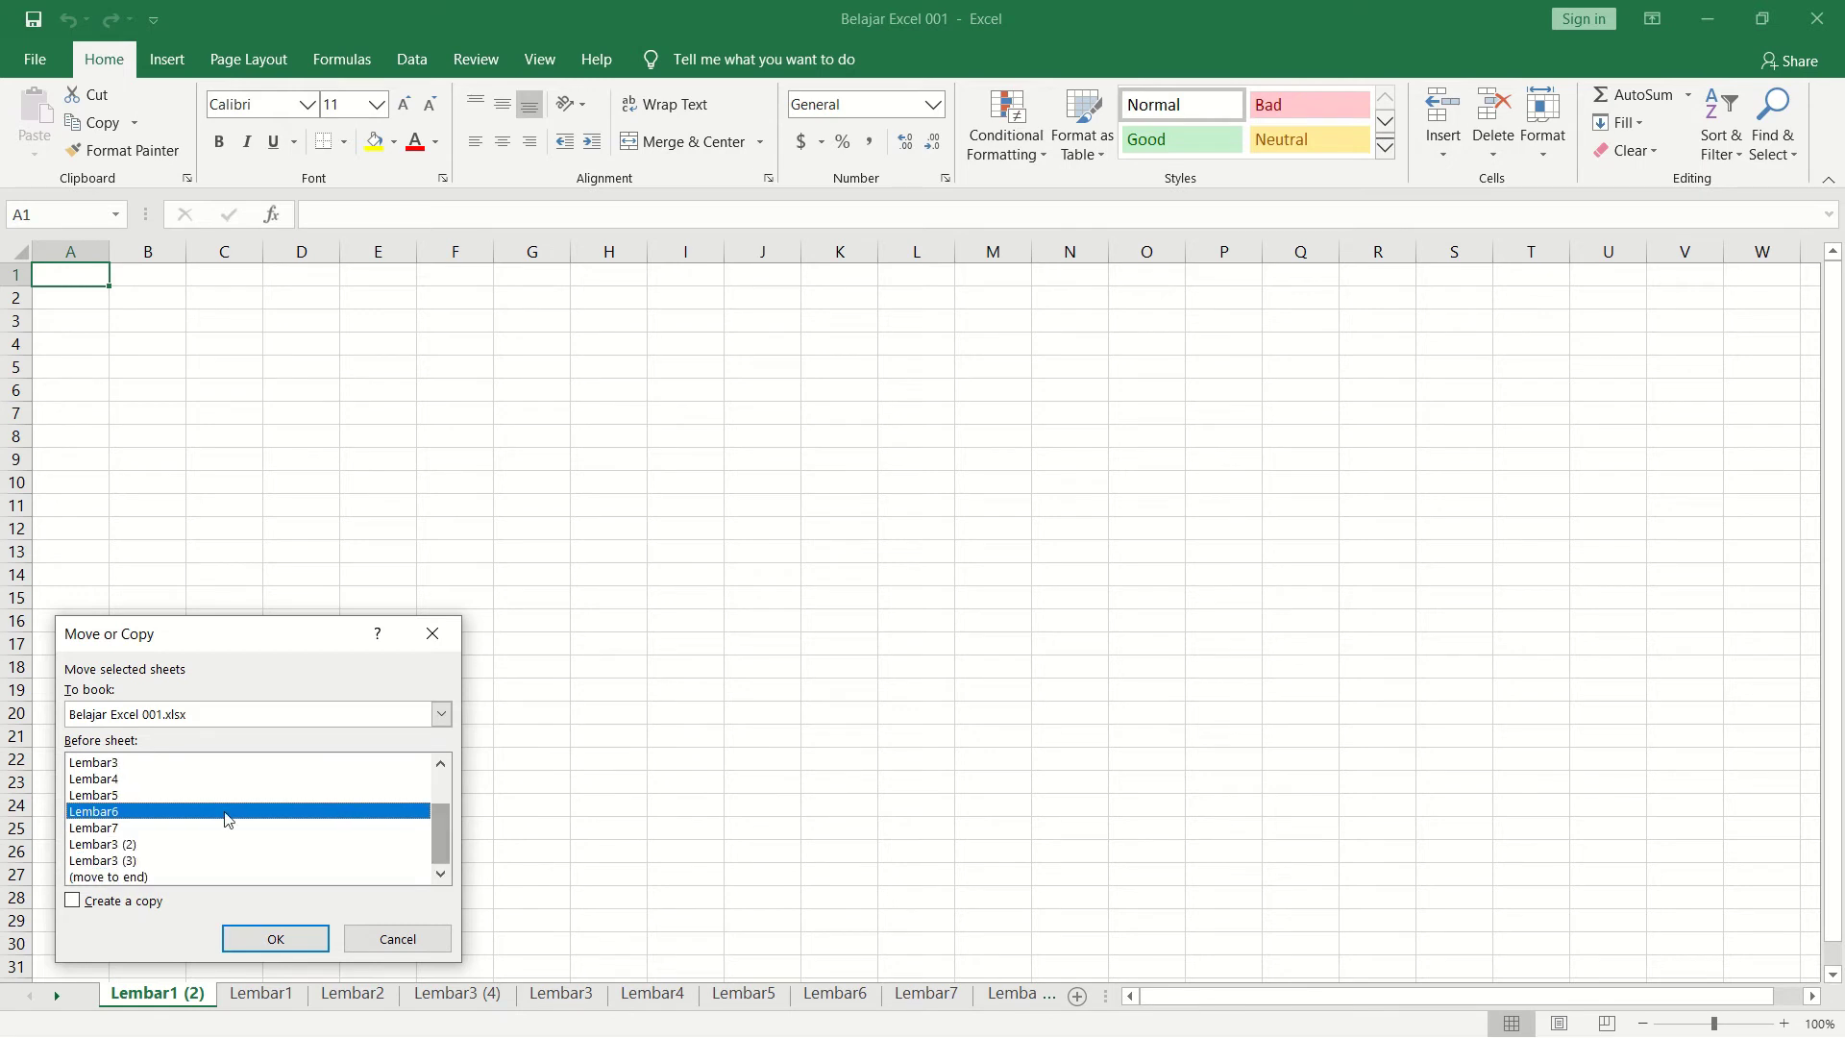
pyautogui.click(125, 860)
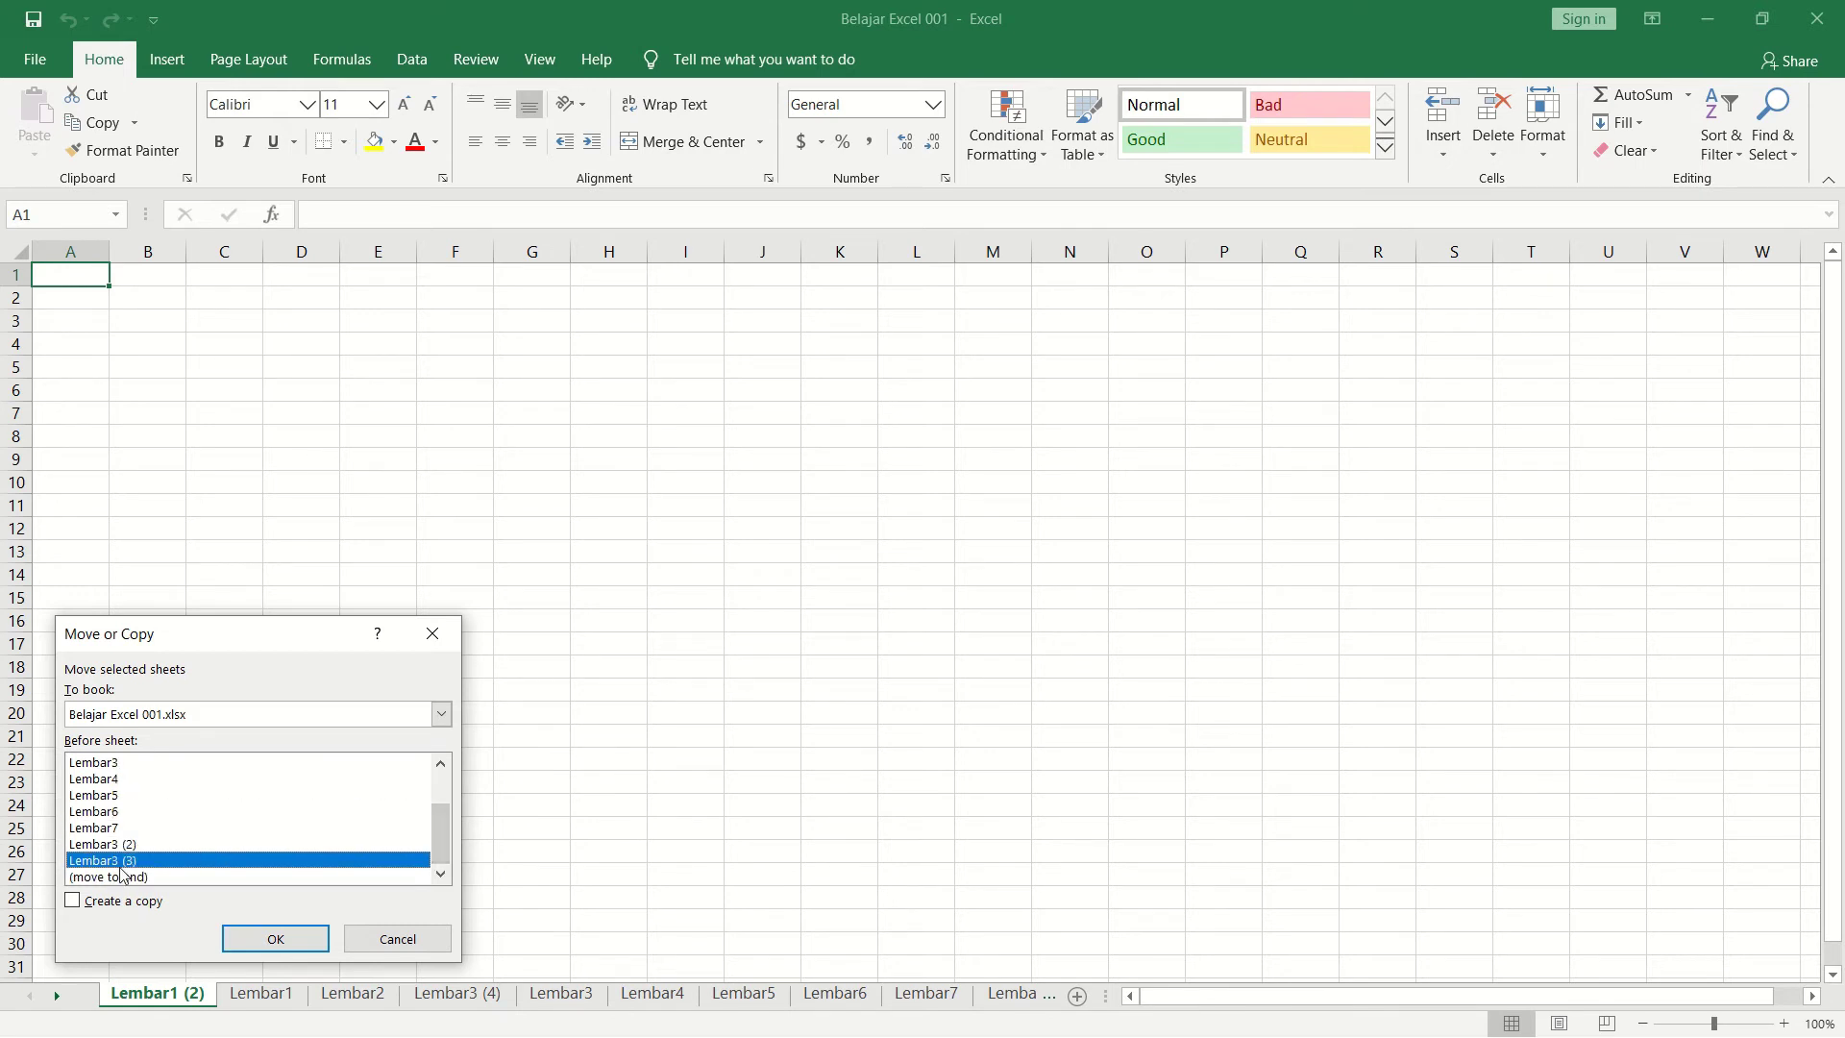
pyautogui.click(126, 779)
pyautogui.click(129, 765)
pyautogui.click(135, 844)
pyautogui.click(139, 875)
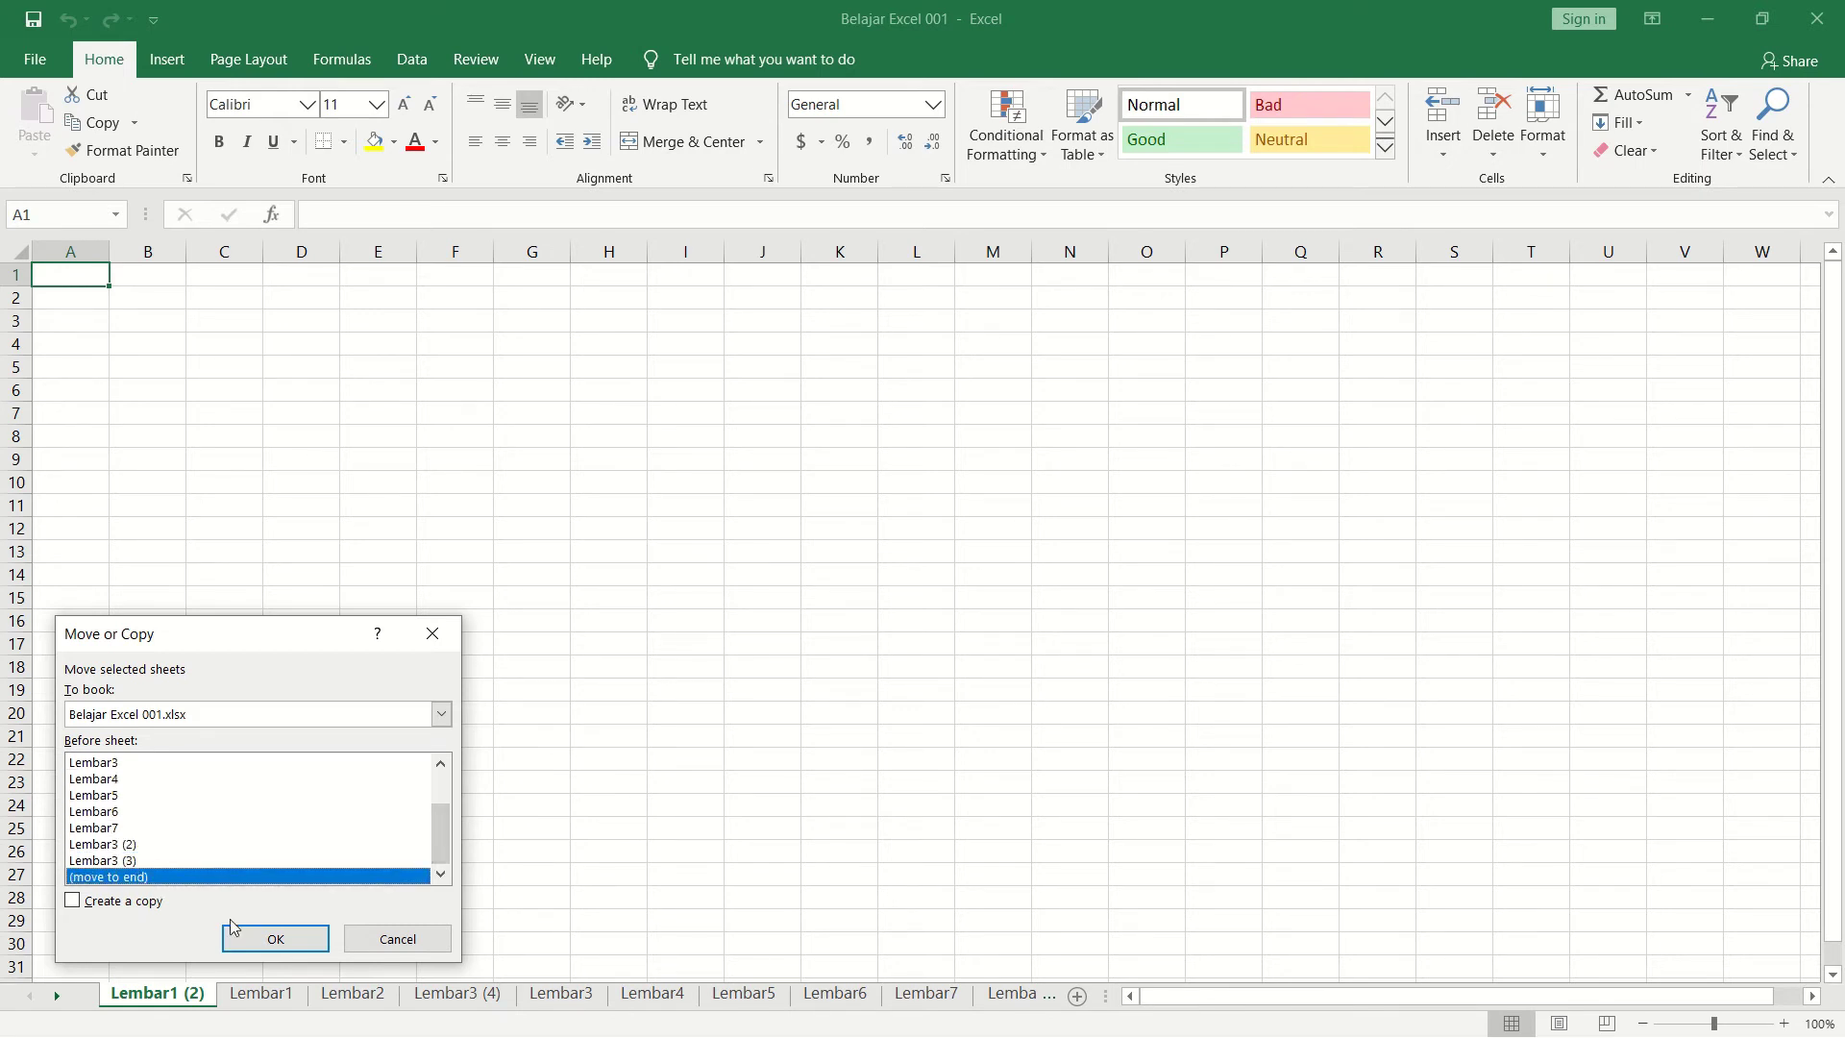
pyautogui.click(269, 939)
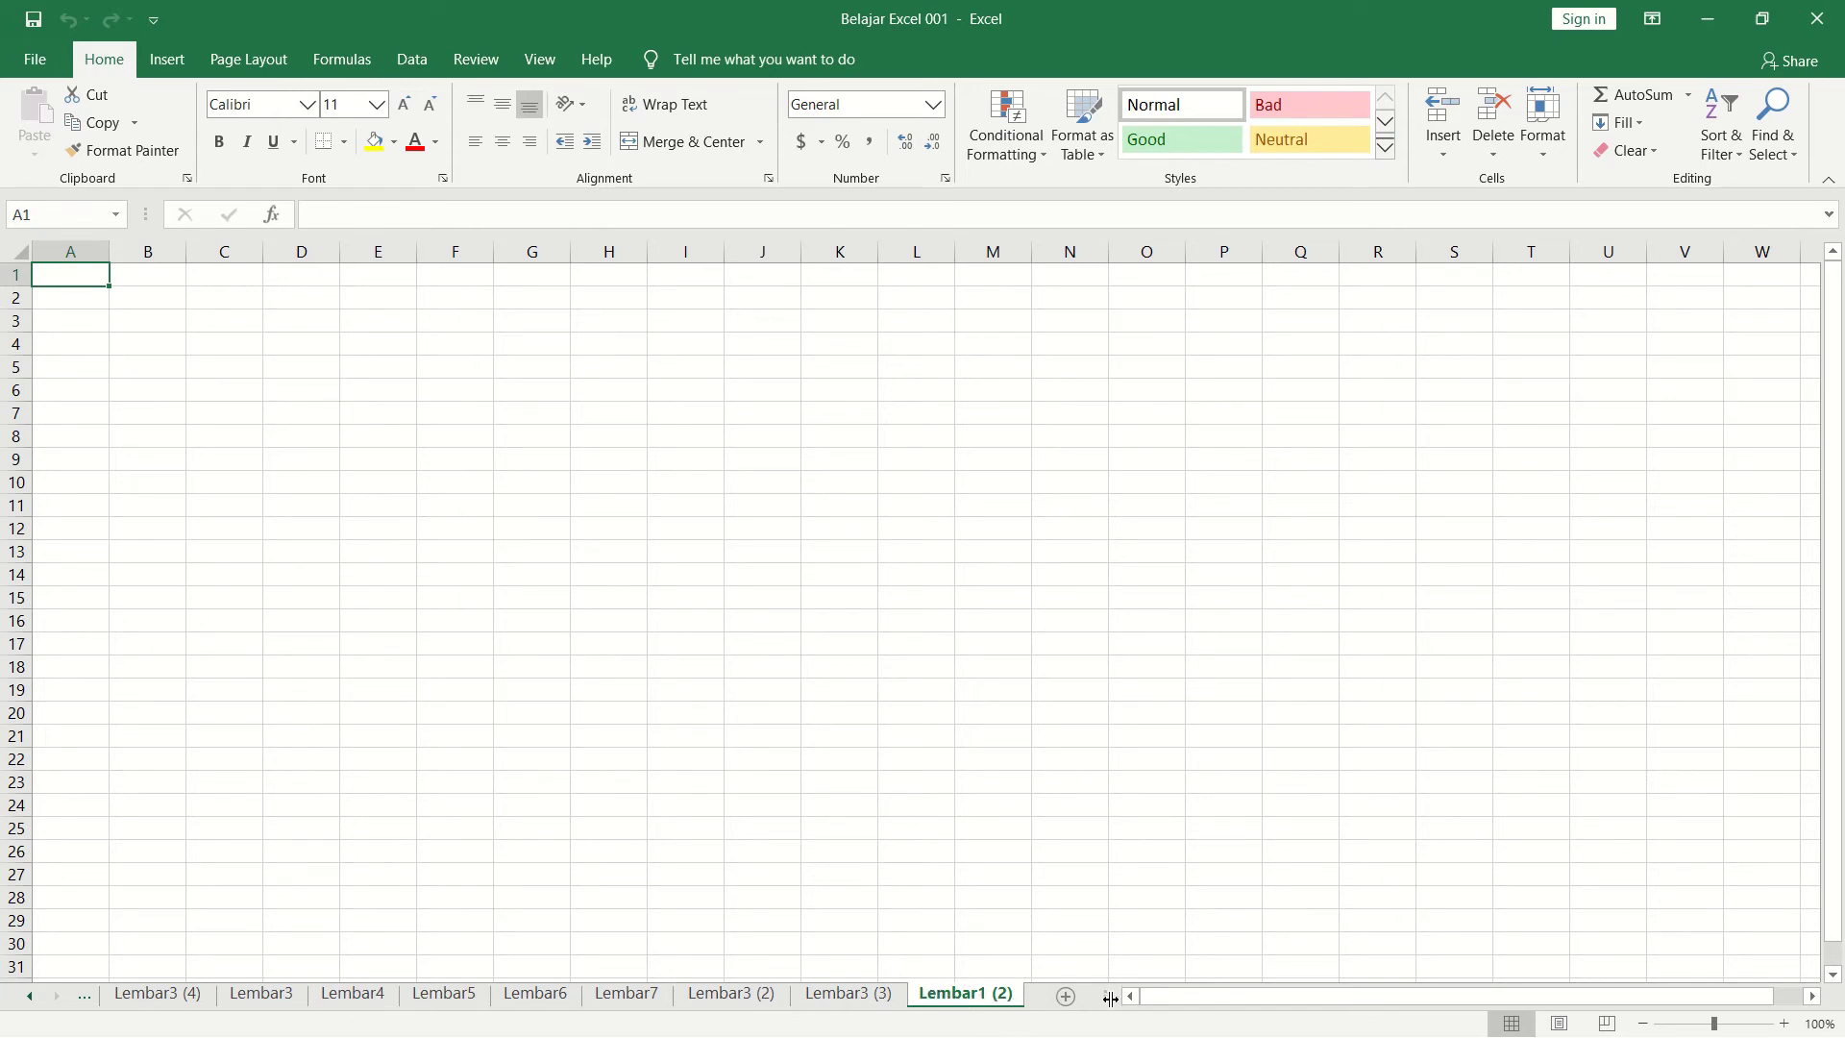
# Step: Widen the sheet tab area and browse the worksheet tabs between the first and last sheets, with Lembar1 active
pyautogui.moveTo(1106, 996); pyautogui.dragTo(1214, 997)
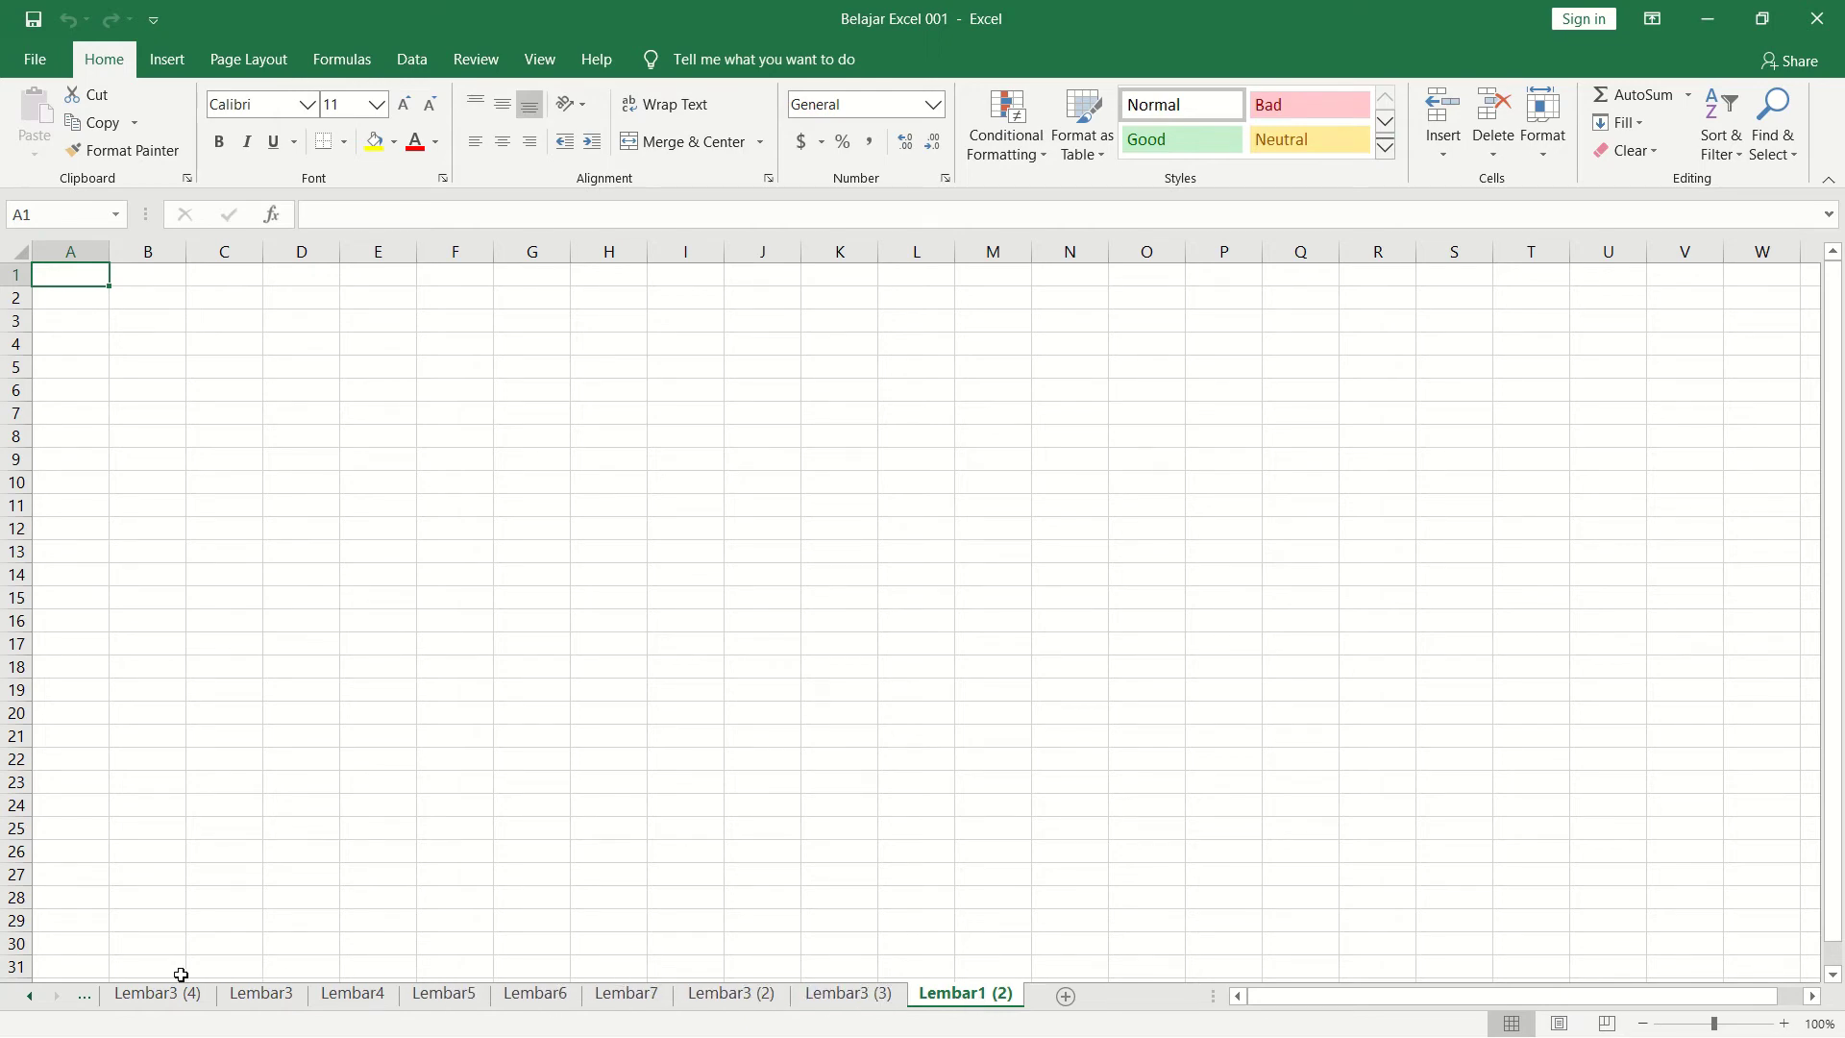
pyautogui.click(30, 999)
pyautogui.click(30, 999)
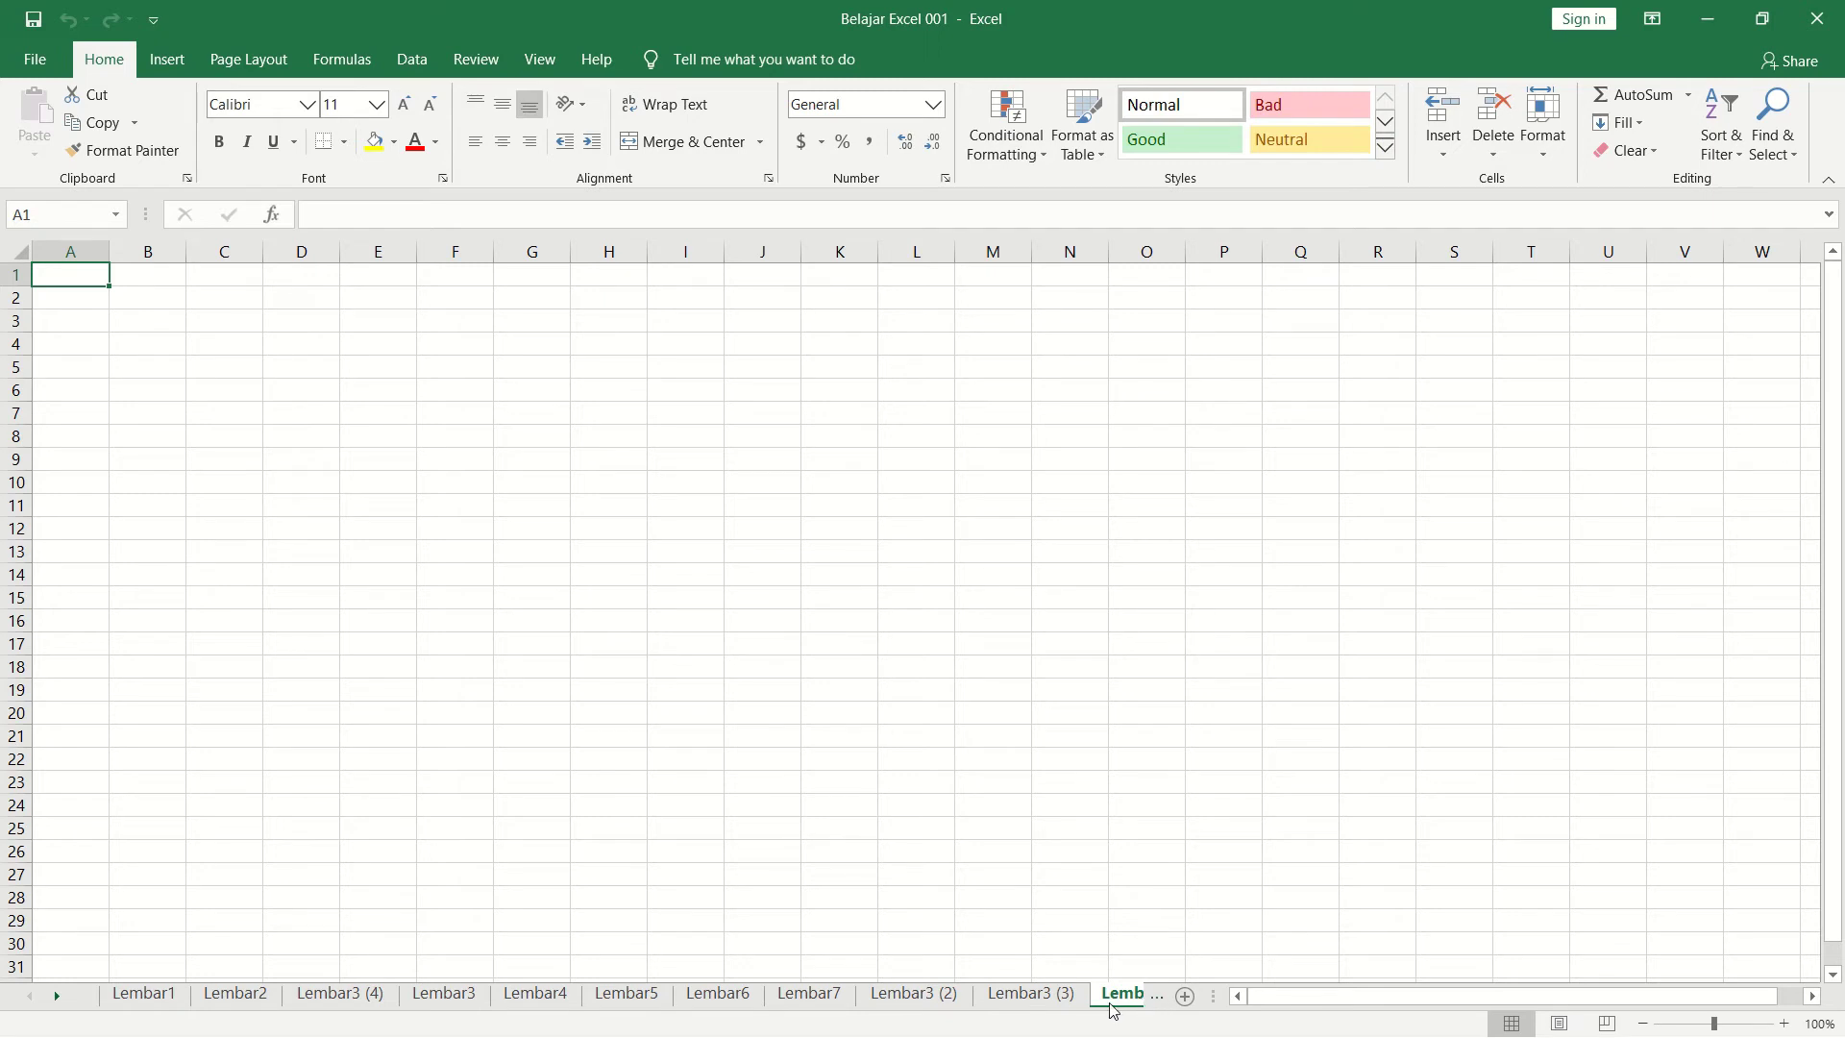
pyautogui.click(1157, 999)
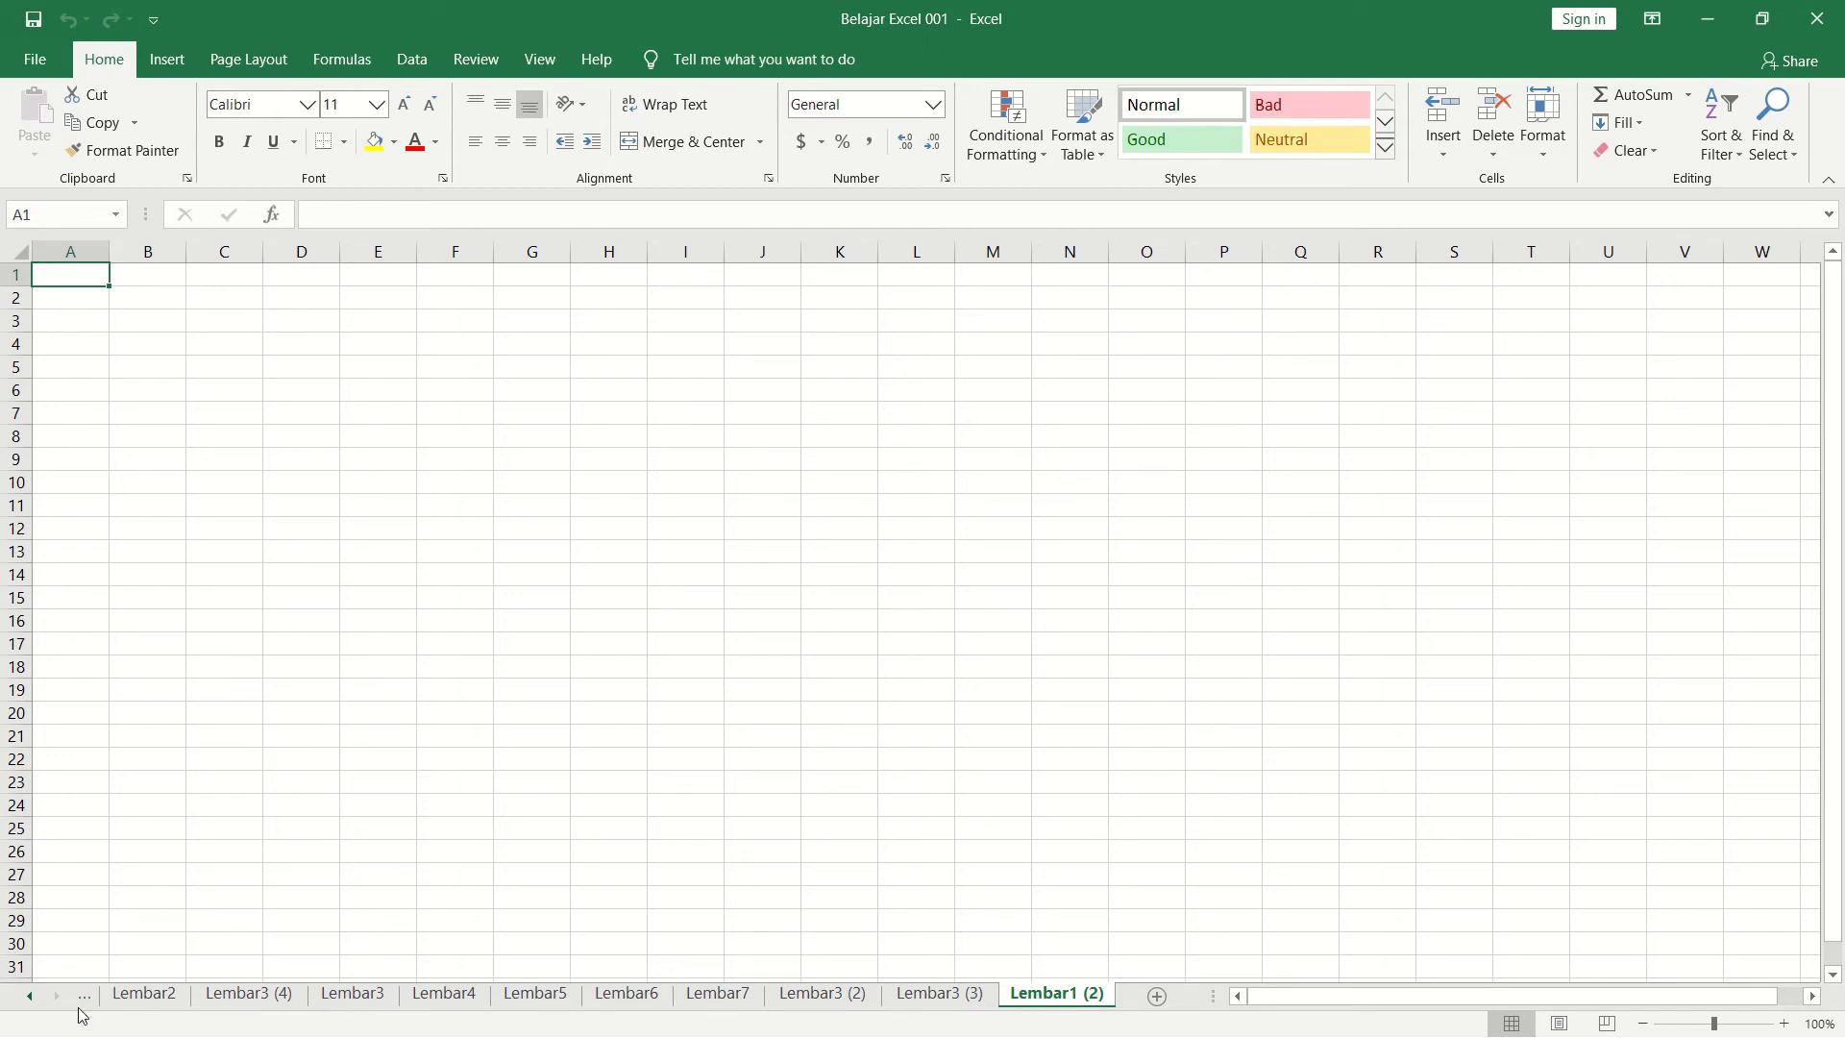
pyautogui.click(82, 996)
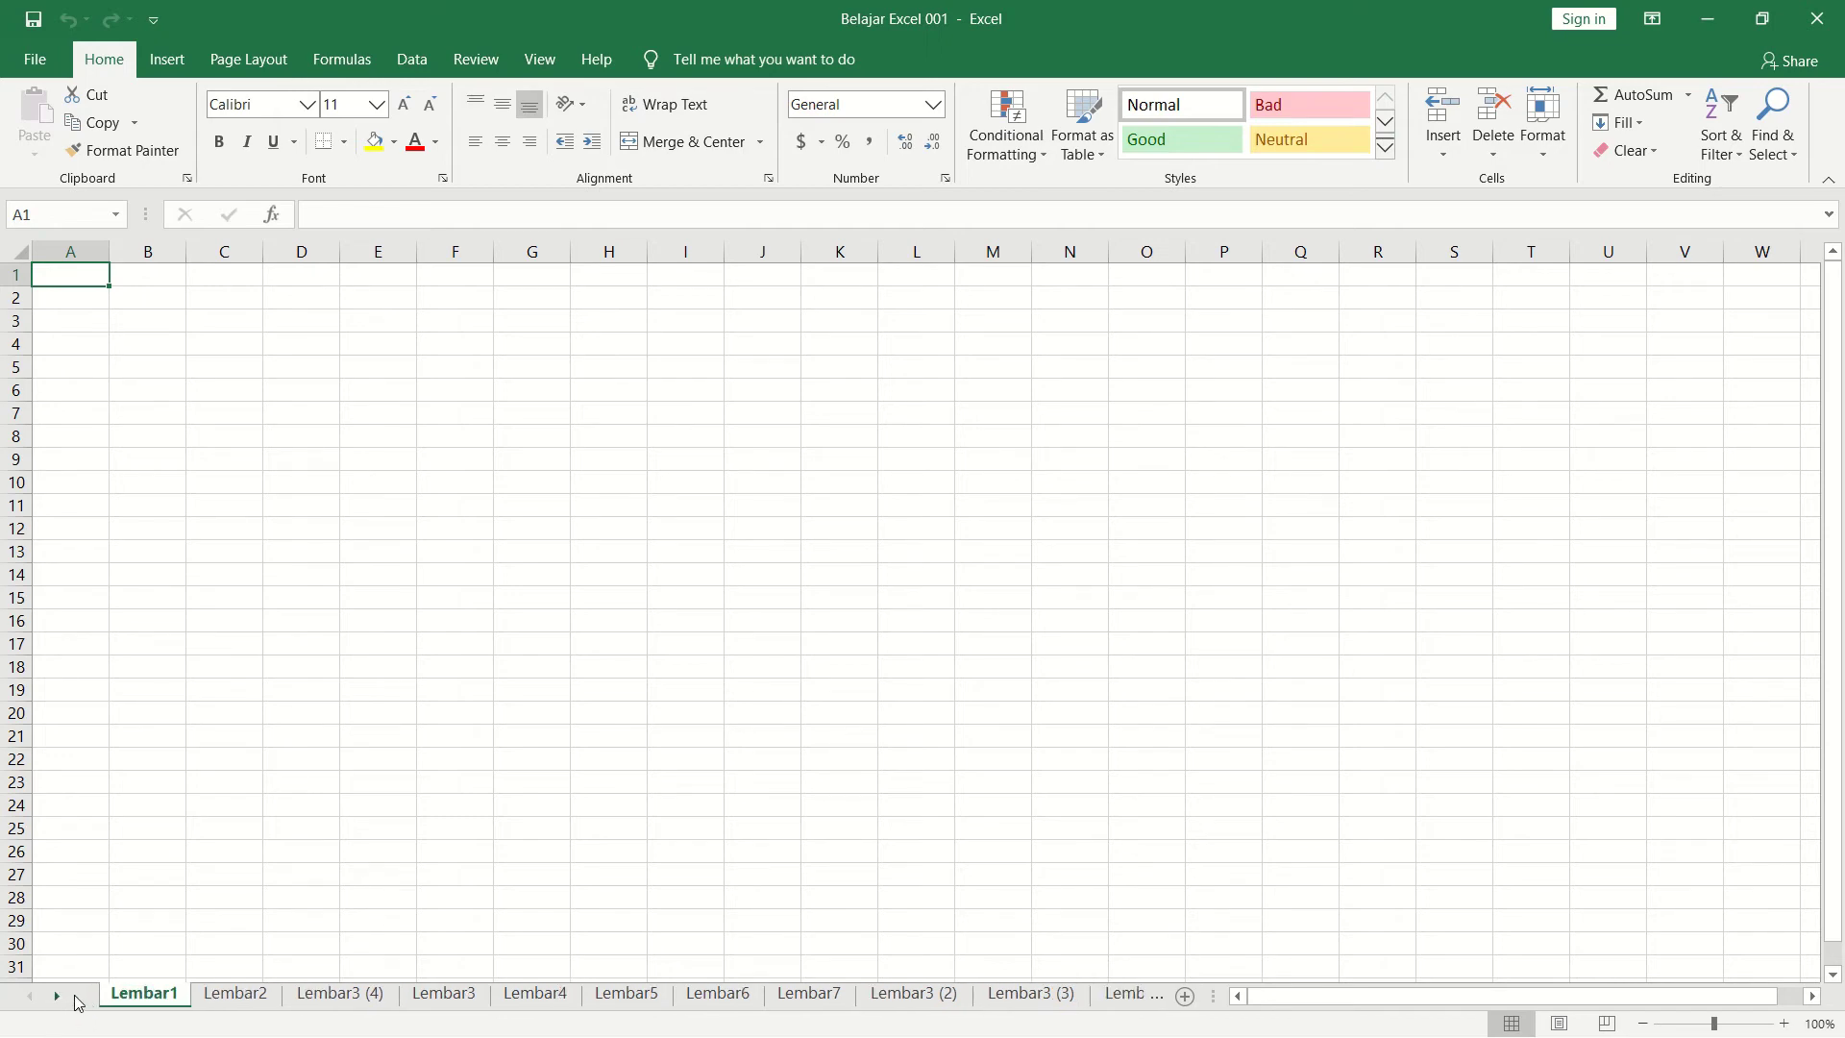
pyautogui.click(57, 998)
pyautogui.click(31, 999)
pyautogui.click(55, 1002)
pyautogui.click(32, 1001)
pyautogui.click(55, 1001)
pyautogui.click(29, 999)
# Step: Open the VBA code window of Lembar1 with the View Code command
pyautogui.rightClick(157, 999)
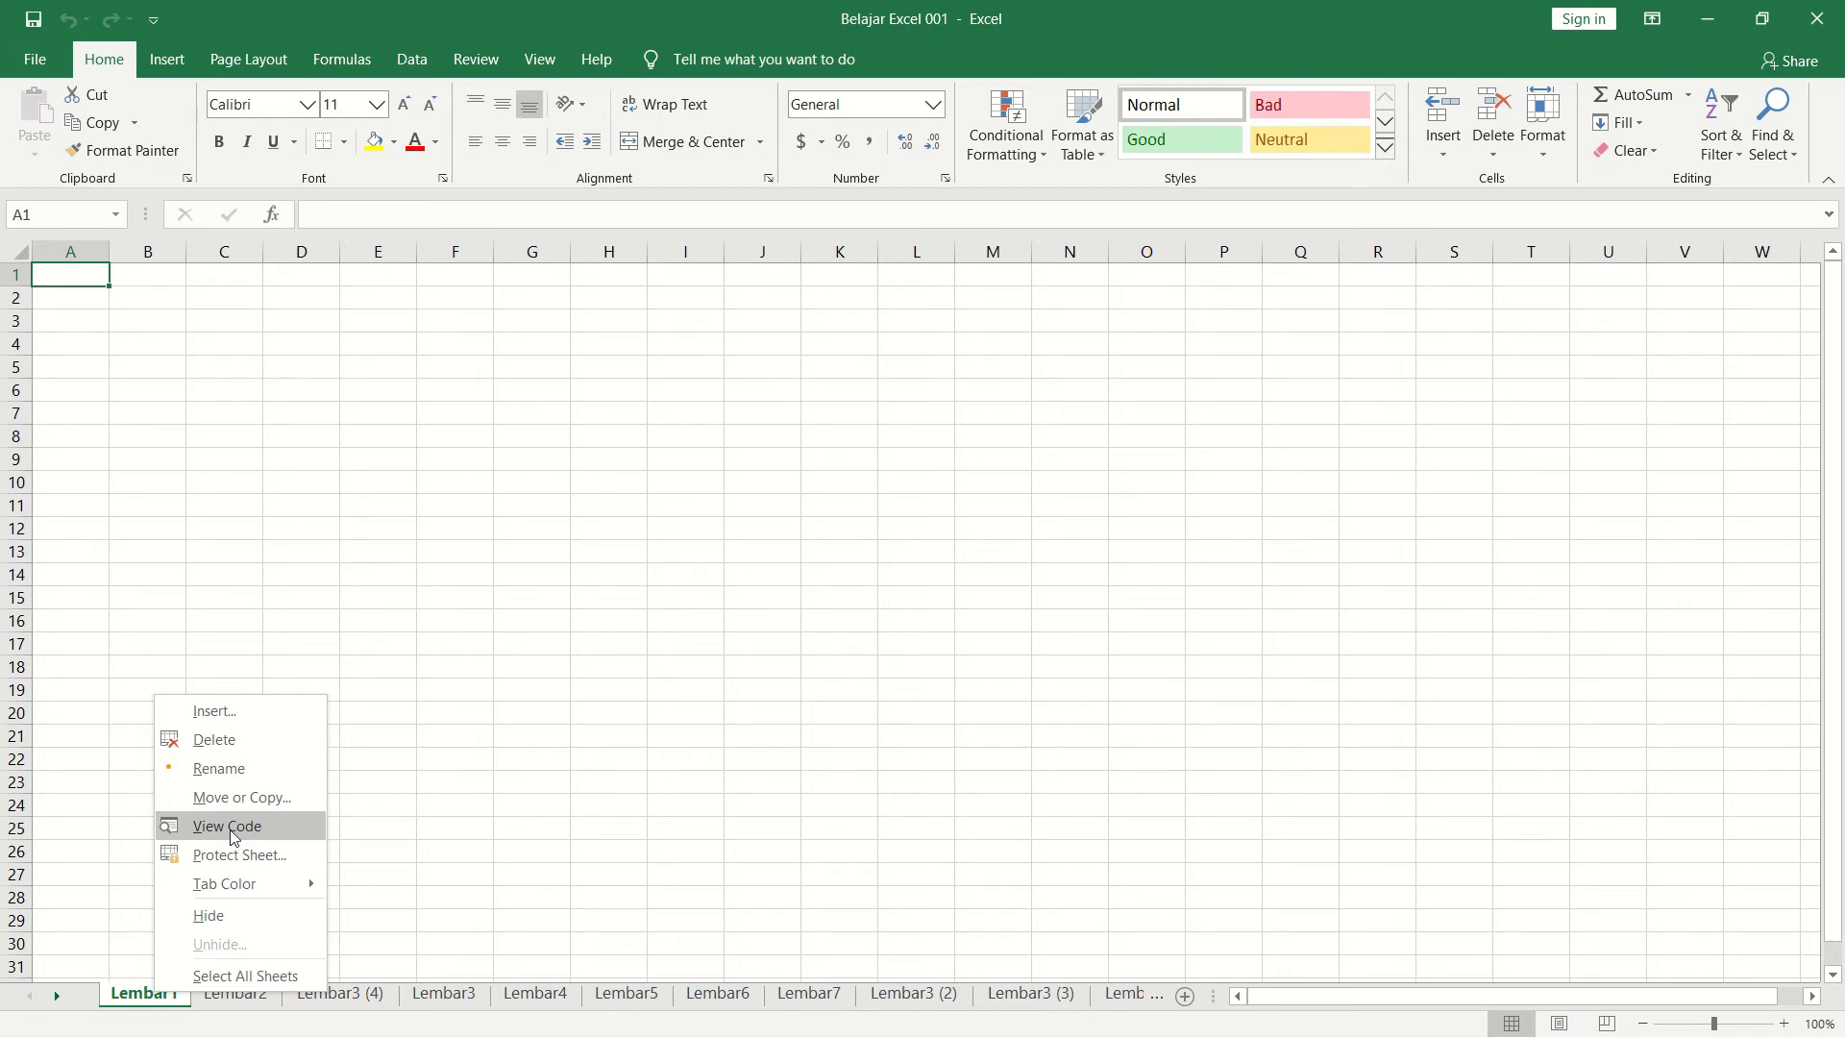
pyautogui.click(261, 826)
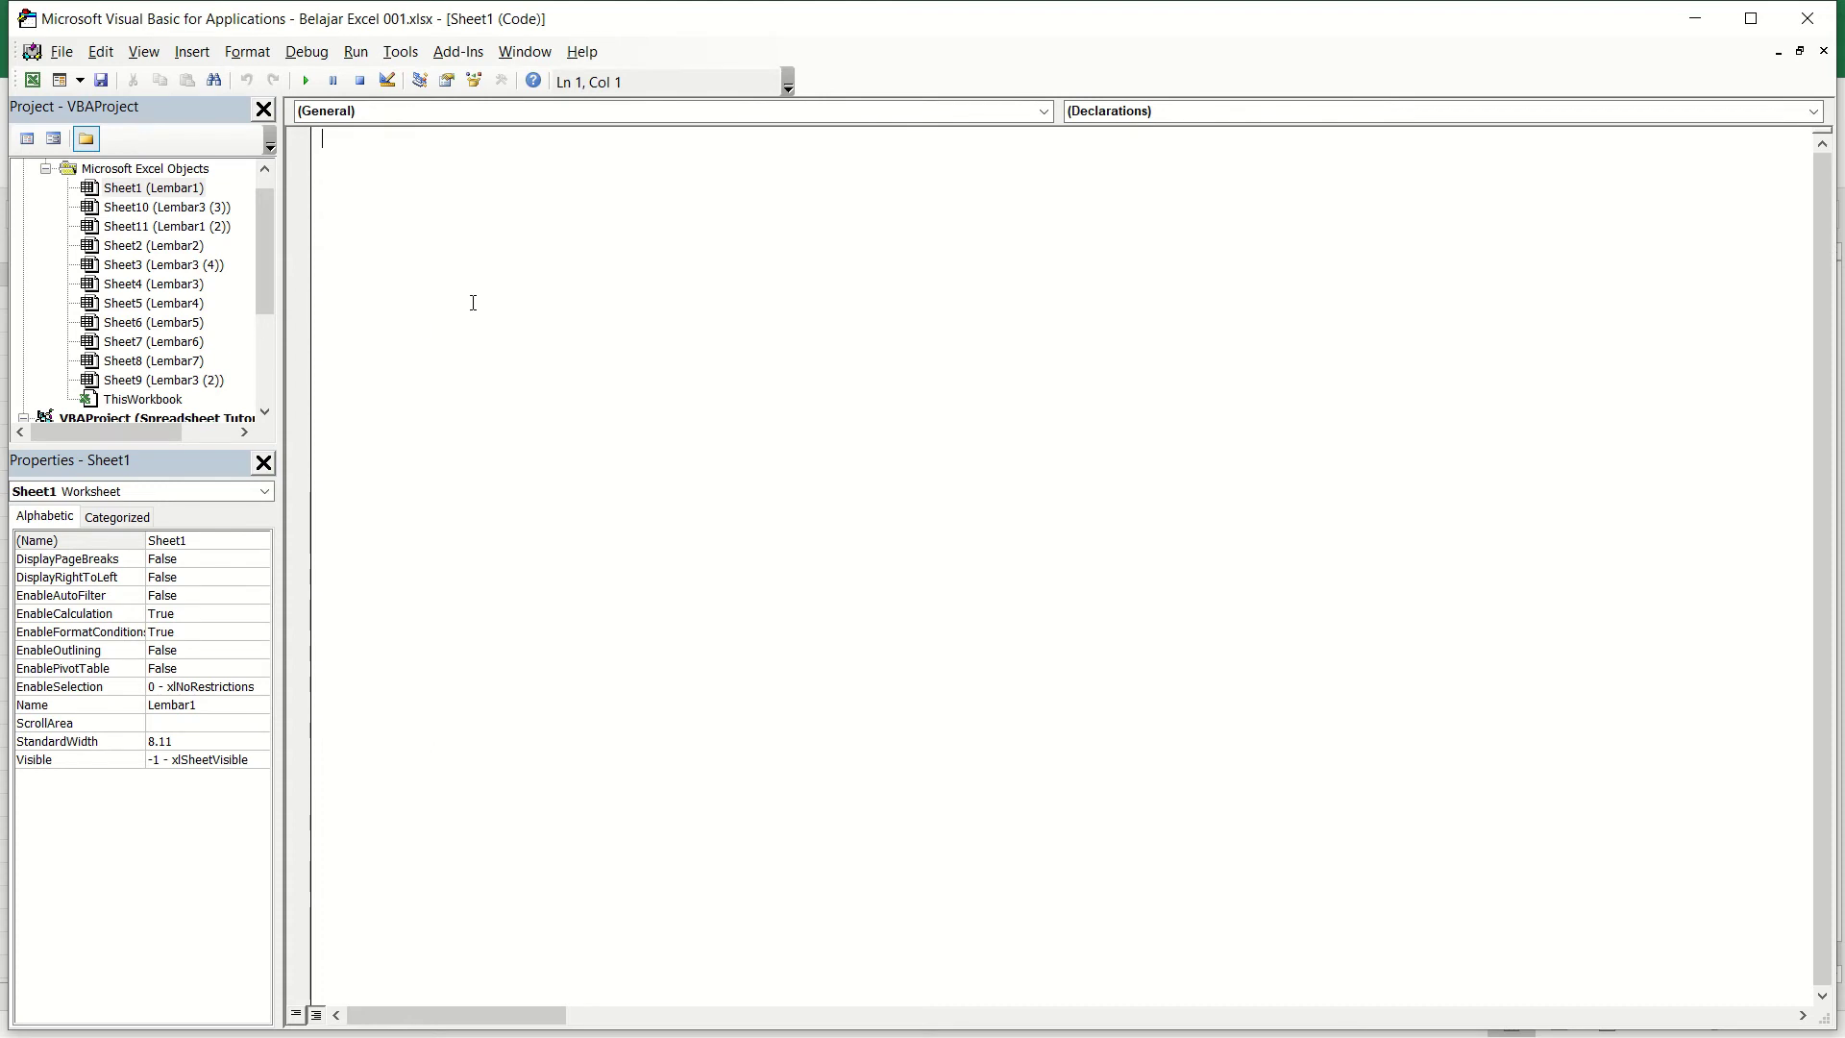
# Step: Close the VBA editor and protect the Lembar1 sheet with a password, keeping the default permissions and confirming the password
pyautogui.click(1821, 33)
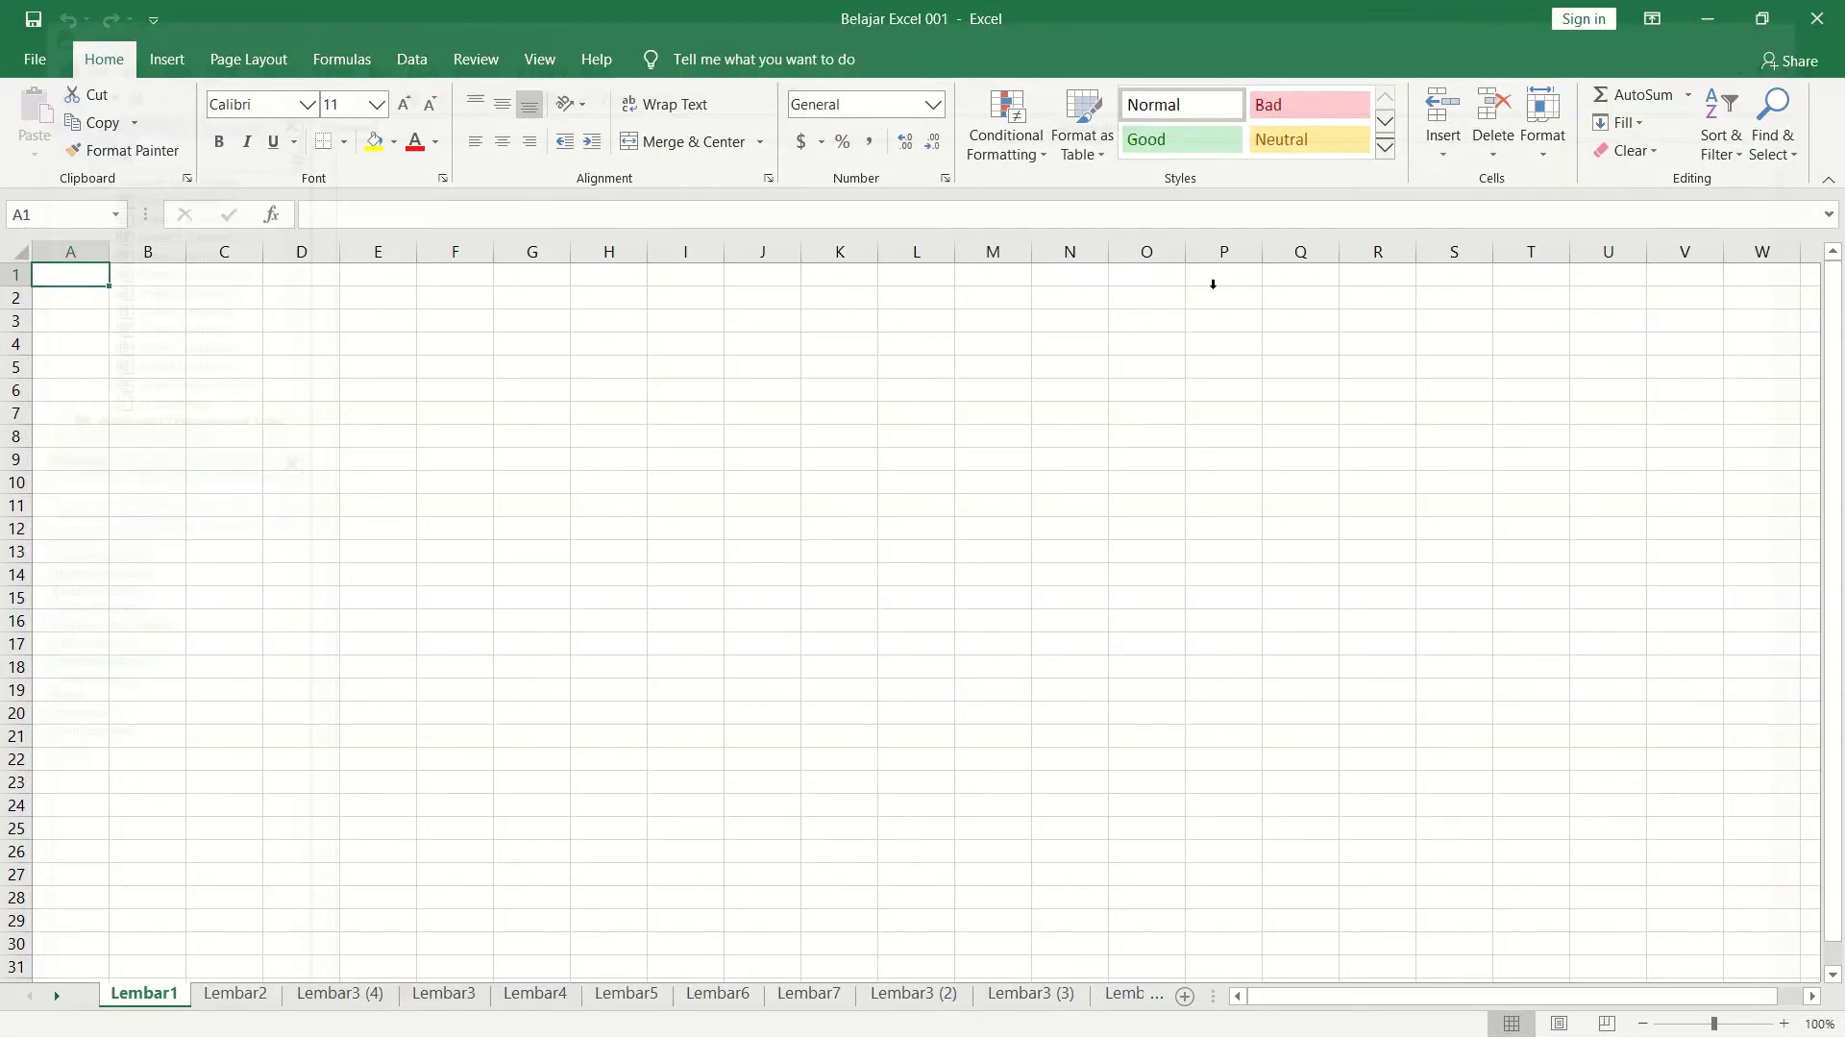
pyautogui.rightClick(161, 996)
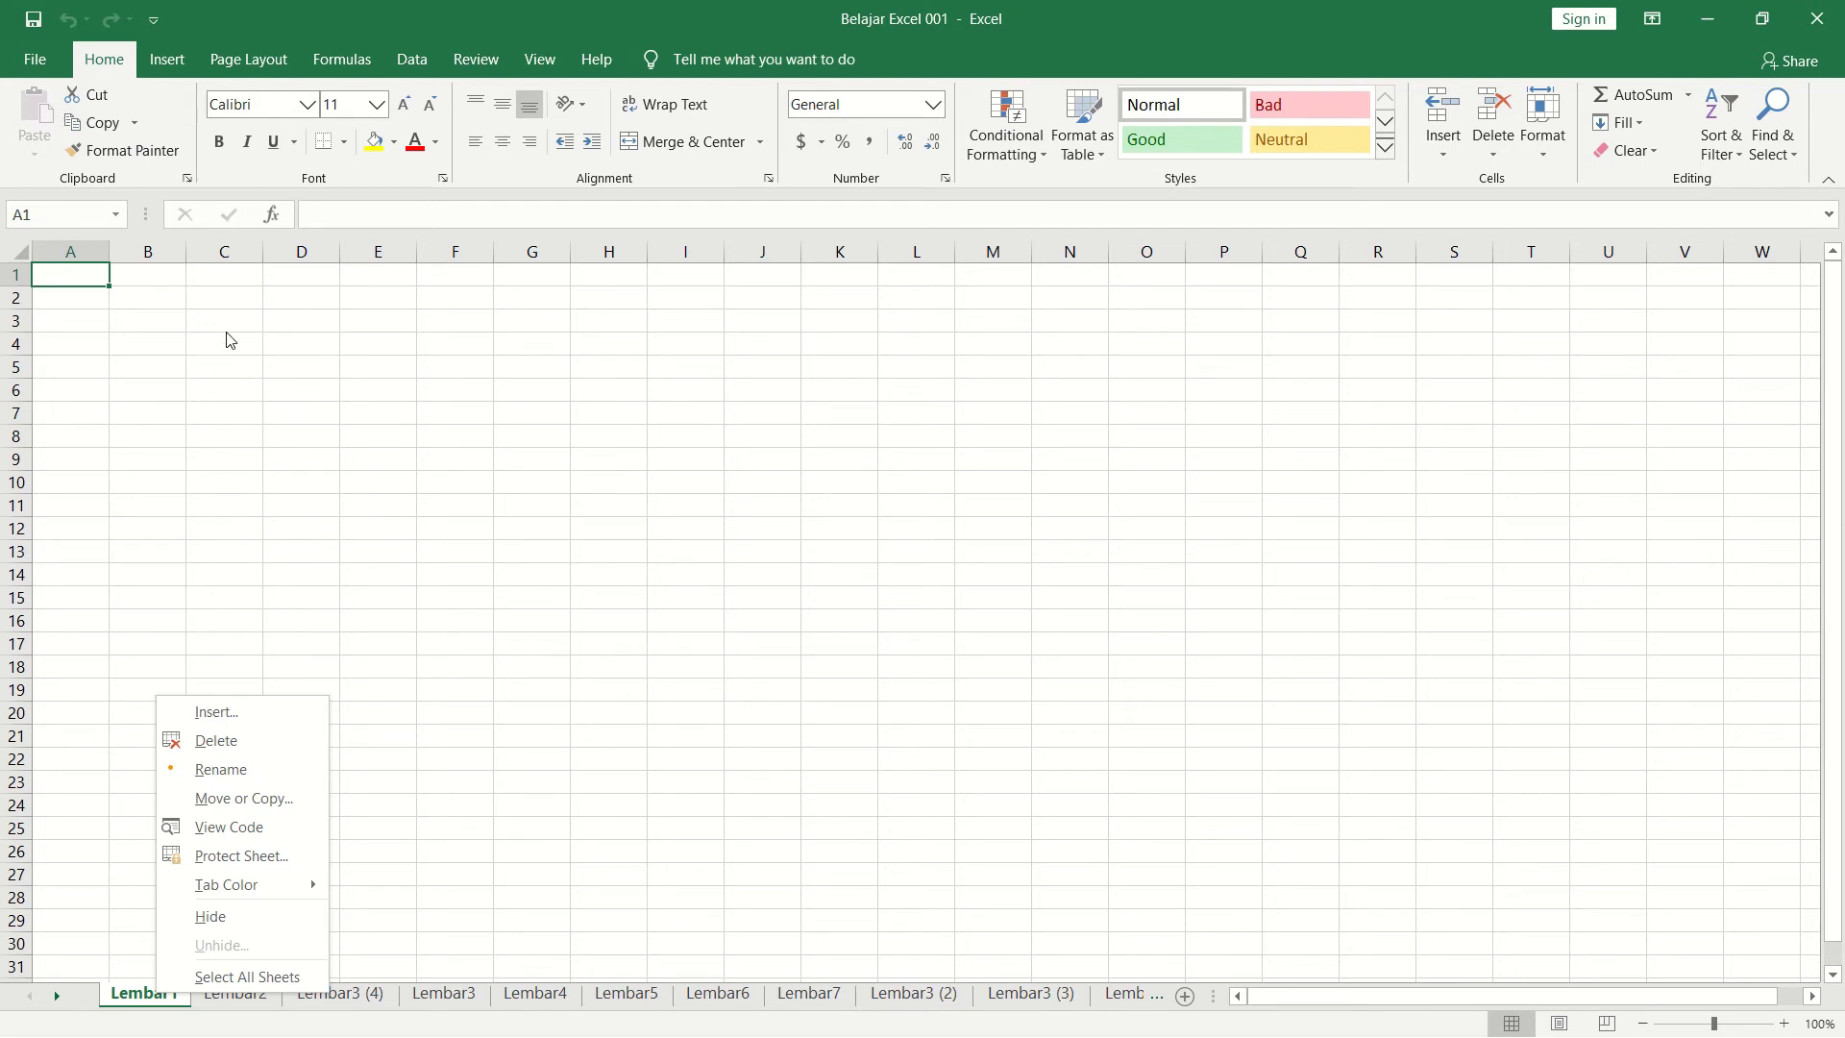
pyautogui.click(282, 854)
pyautogui.moveTo(311, 676); pyautogui.dragTo(447, 401)
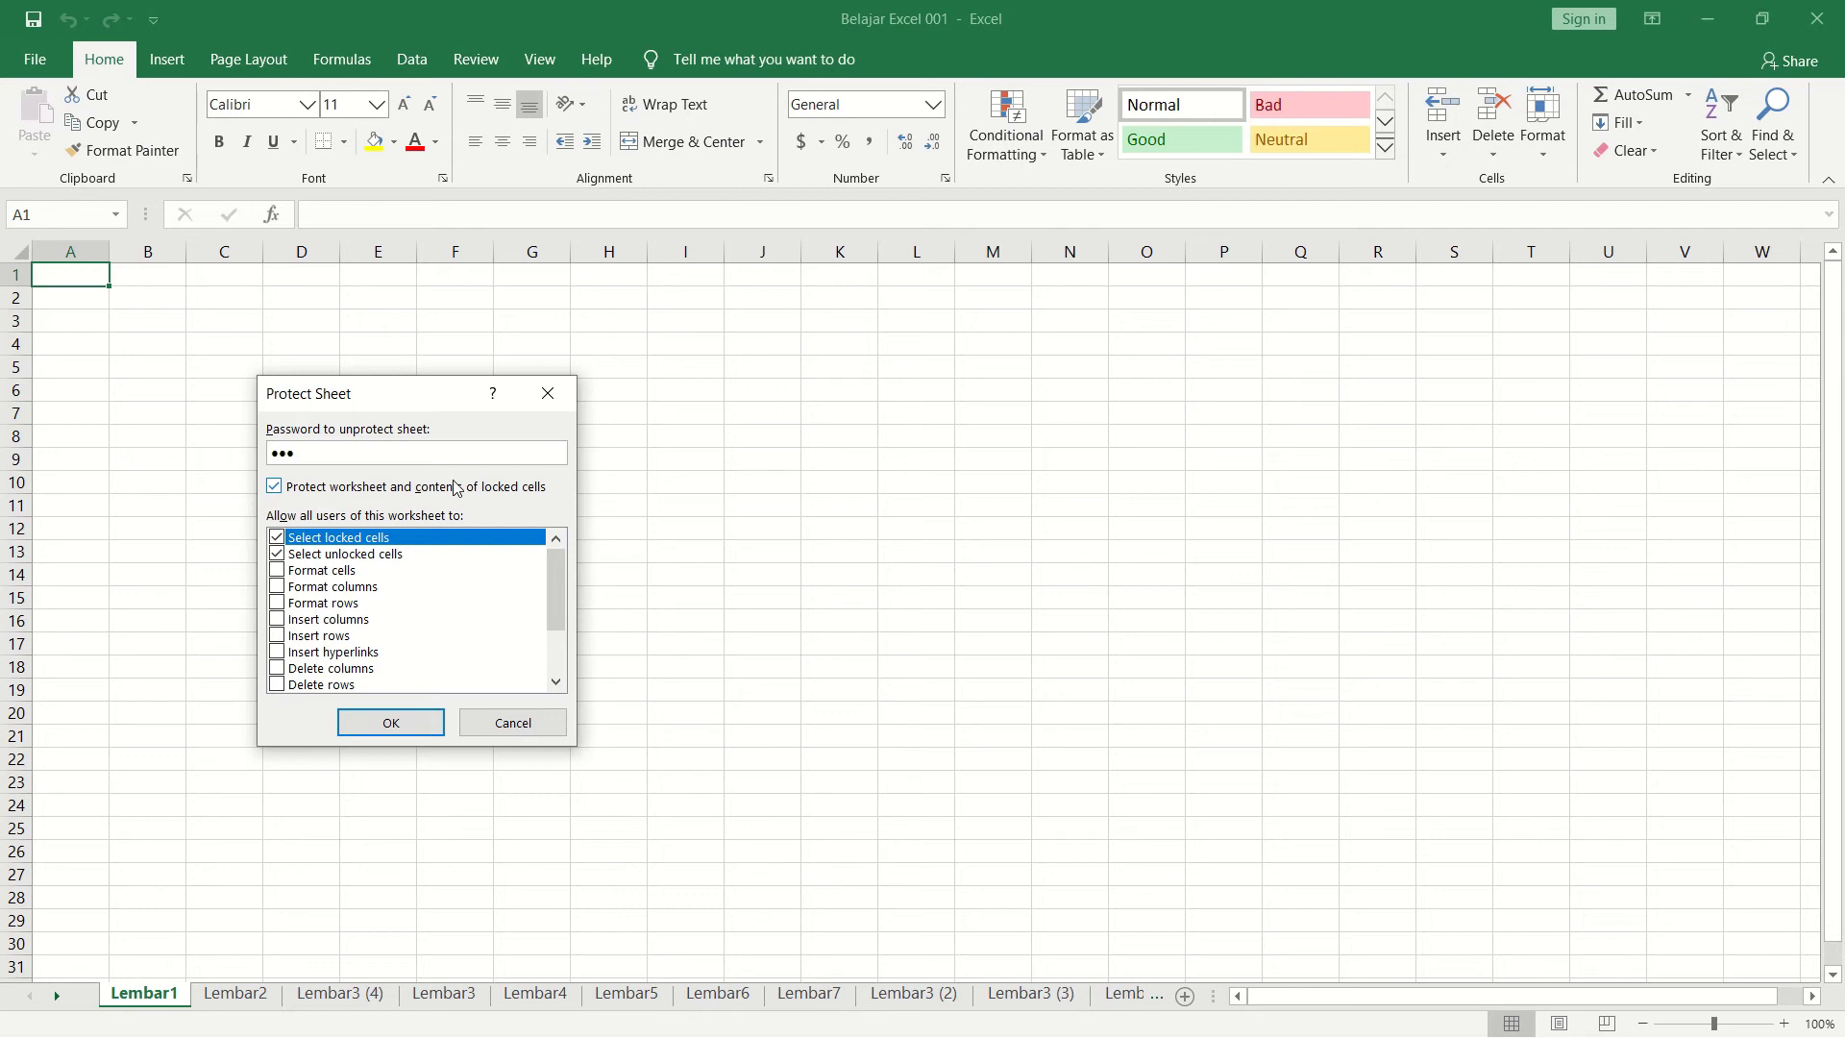
pyautogui.click(391, 722)
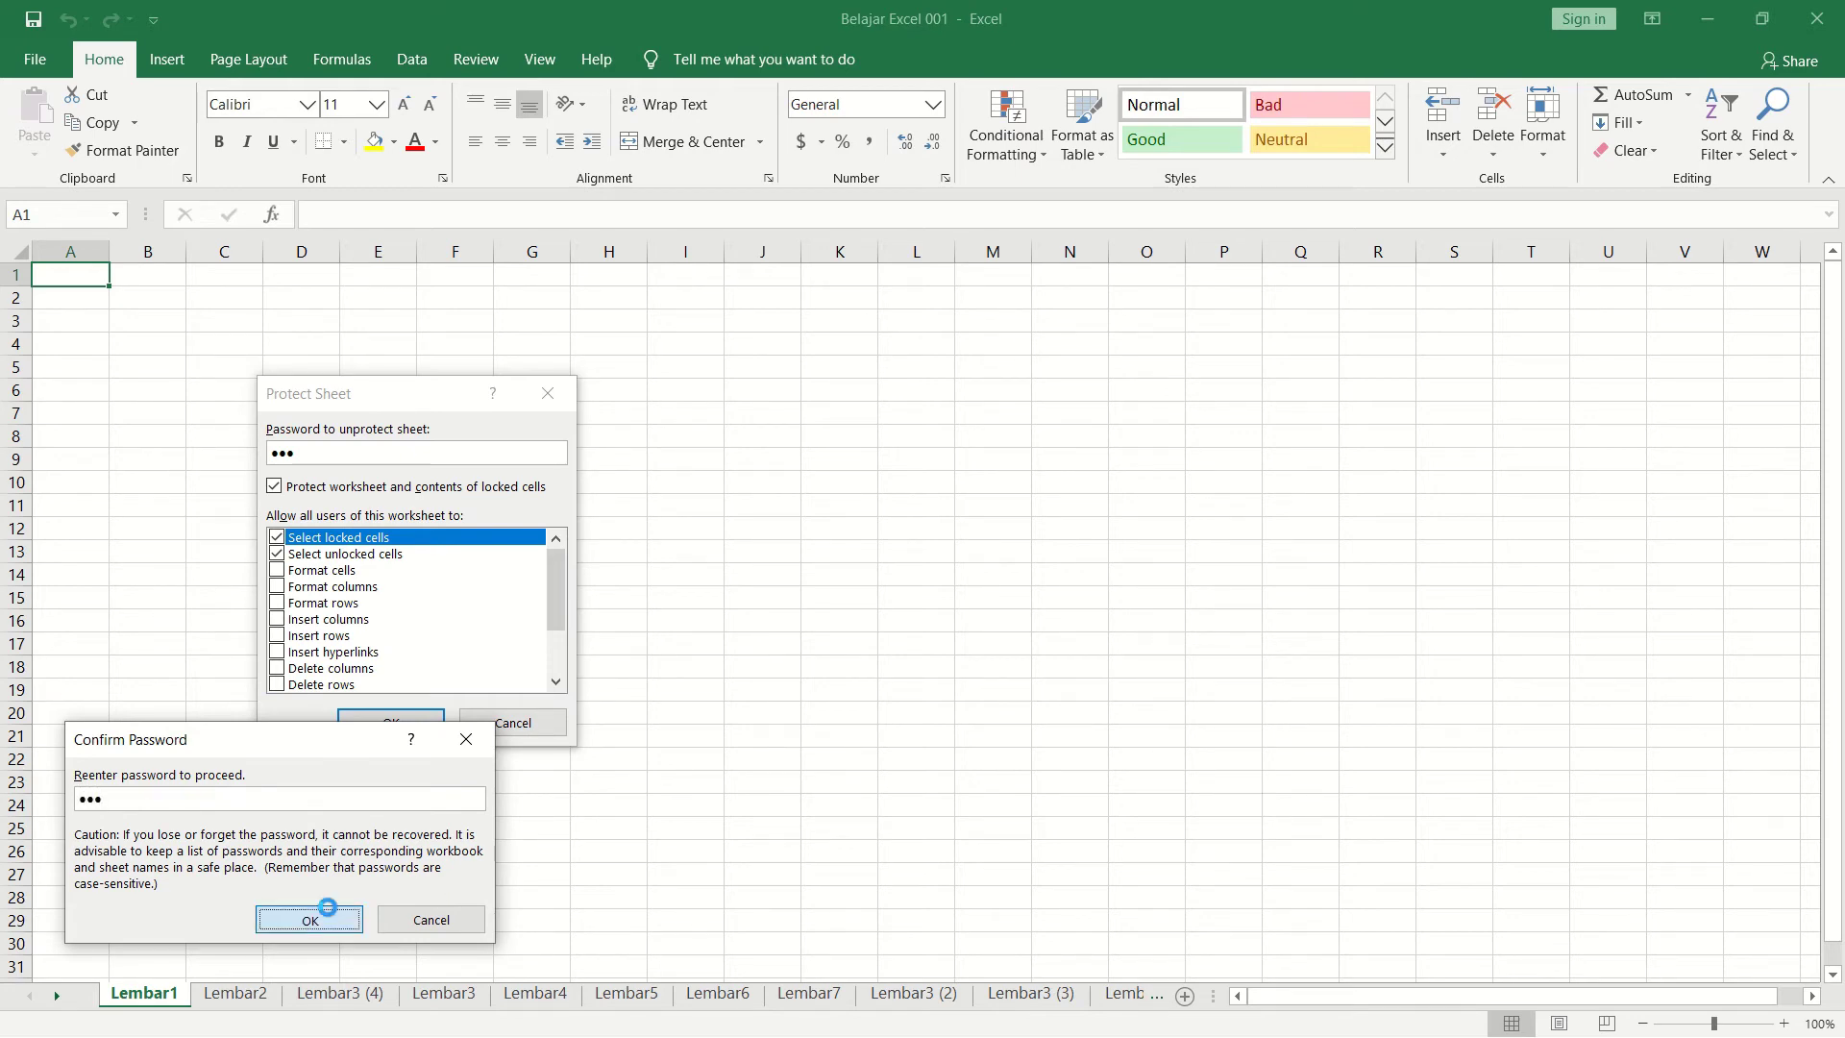
pyautogui.click(309, 919)
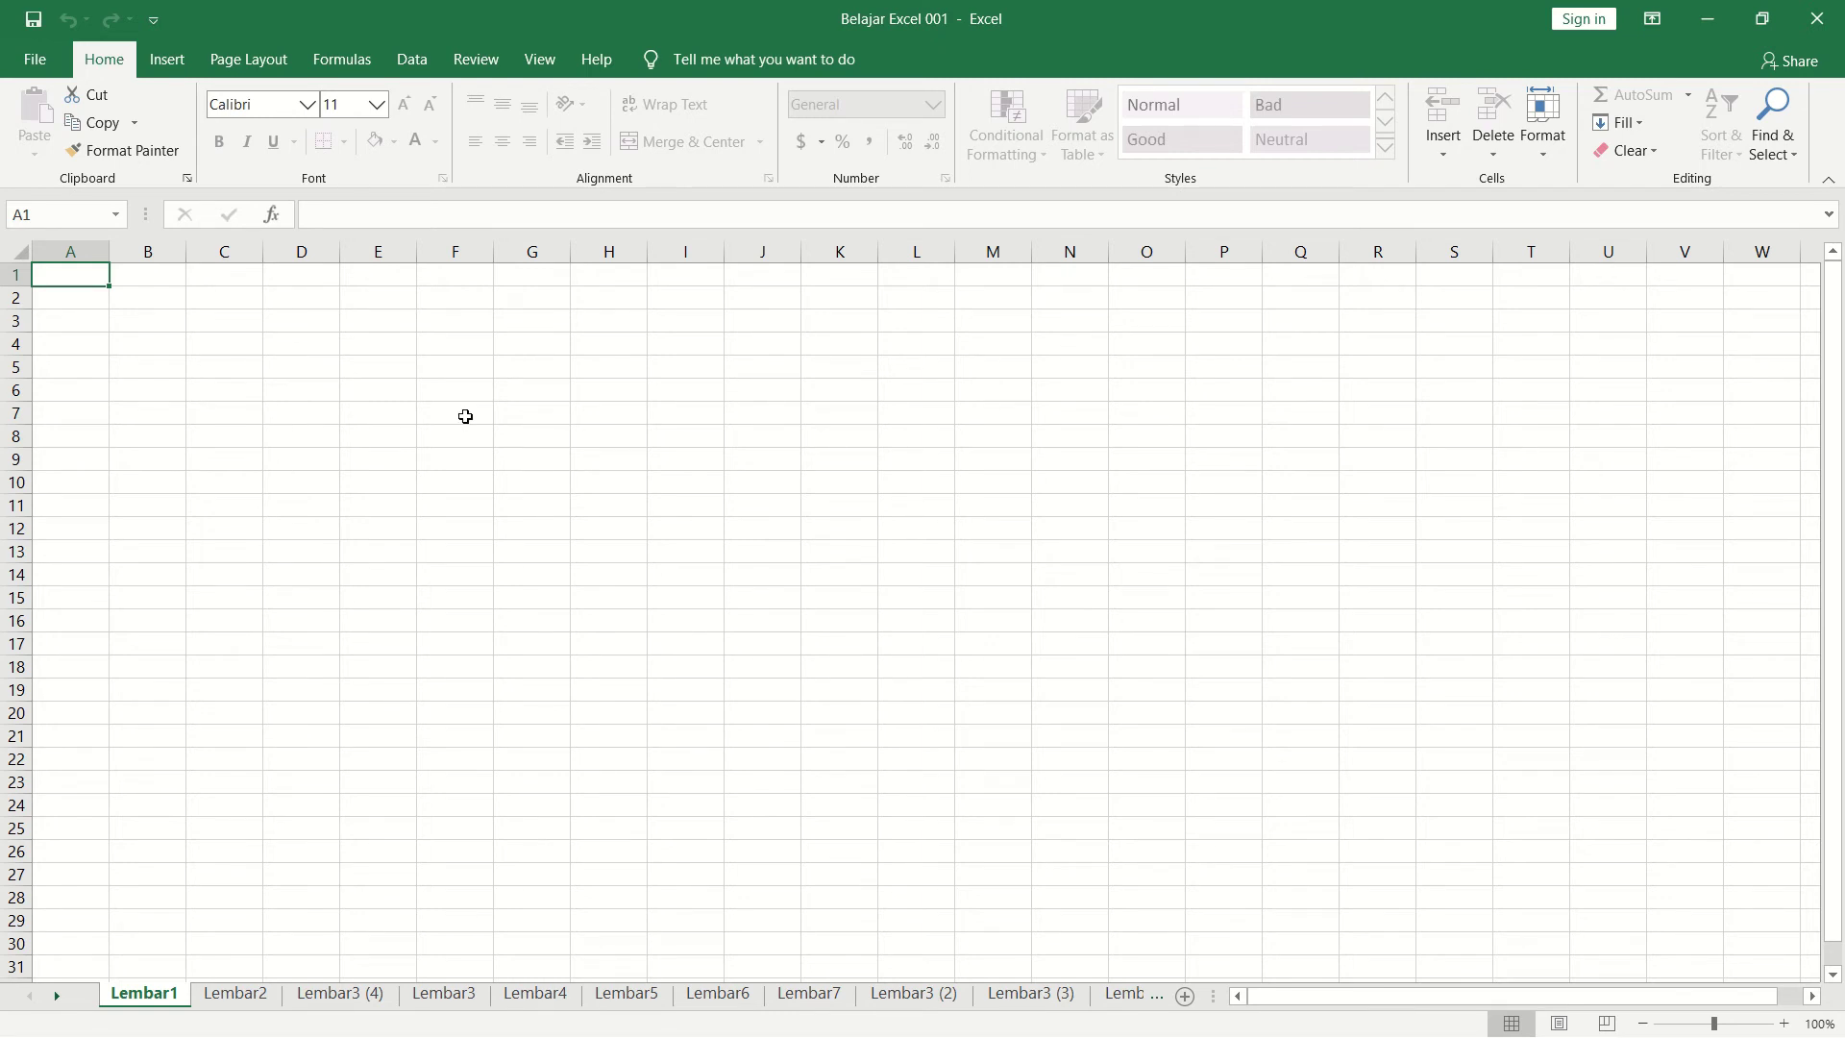
# Step: Try to edit cells C10 and D4 on the protected Lembar1 sheet, dismissing each alert
pyautogui.click(389, 454)
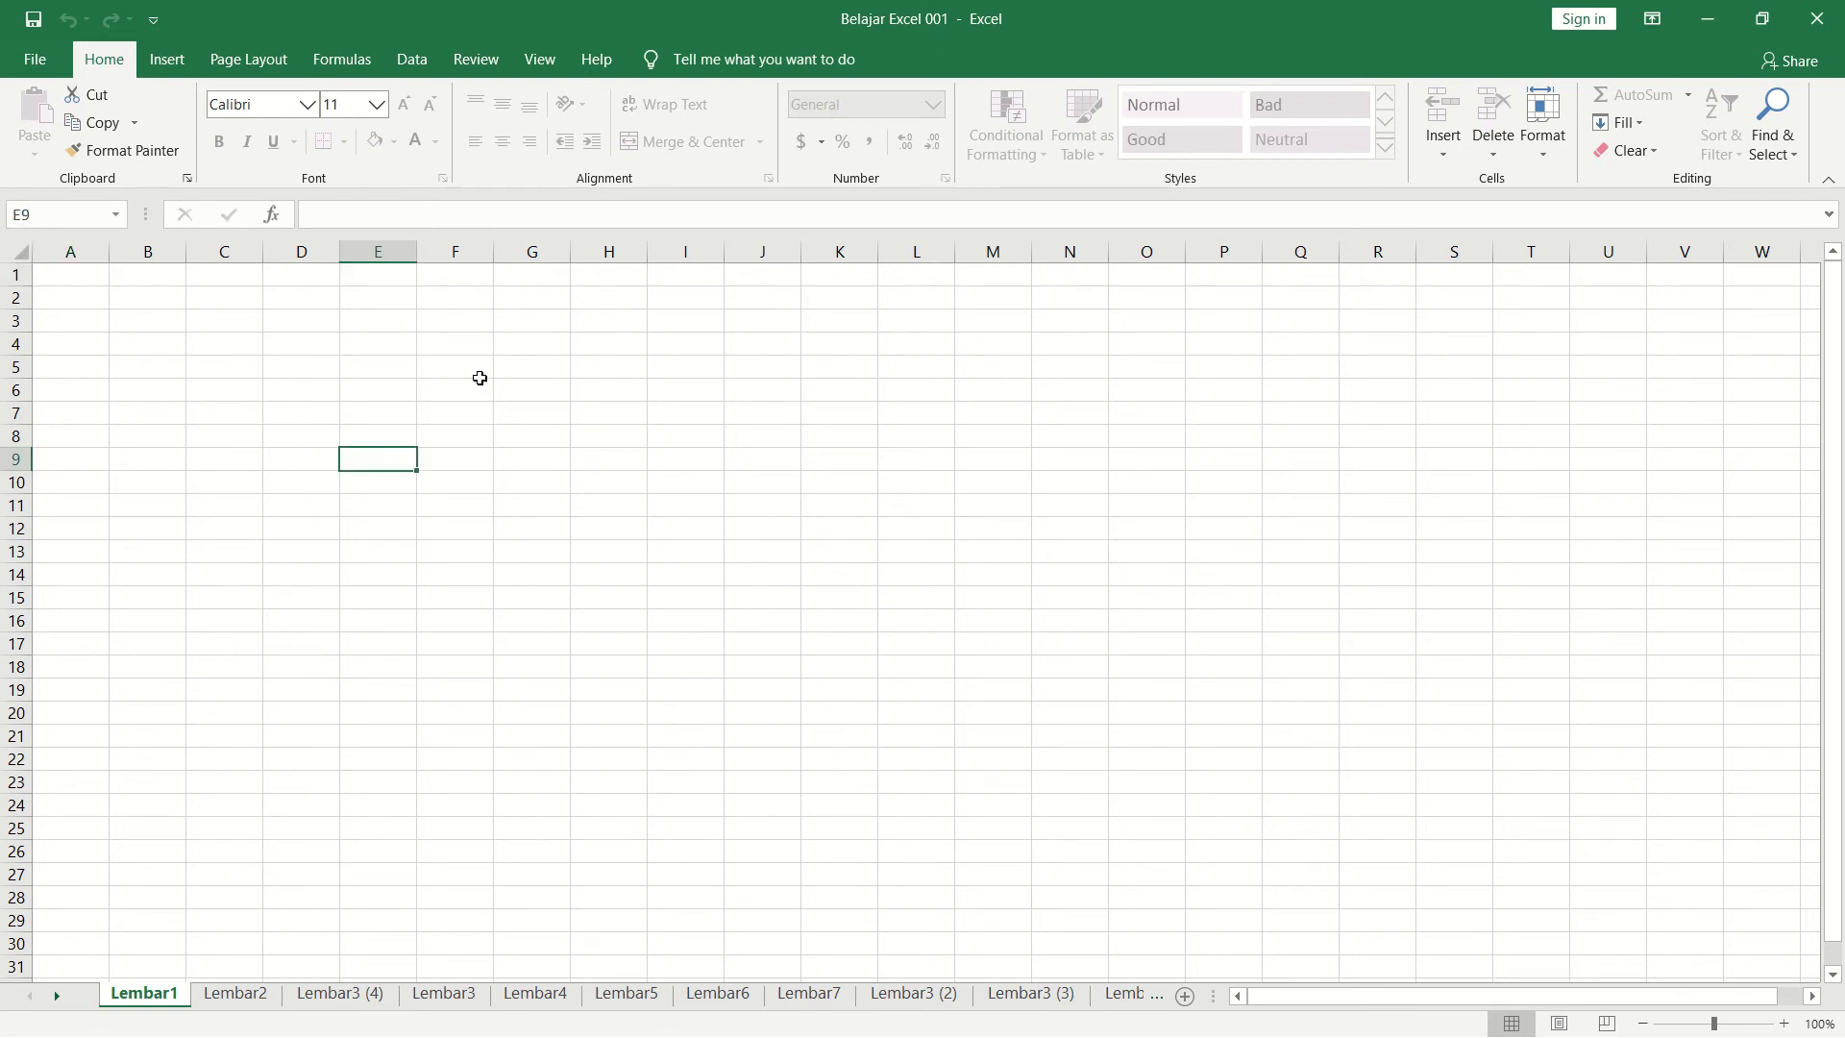
pyautogui.click(276, 404)
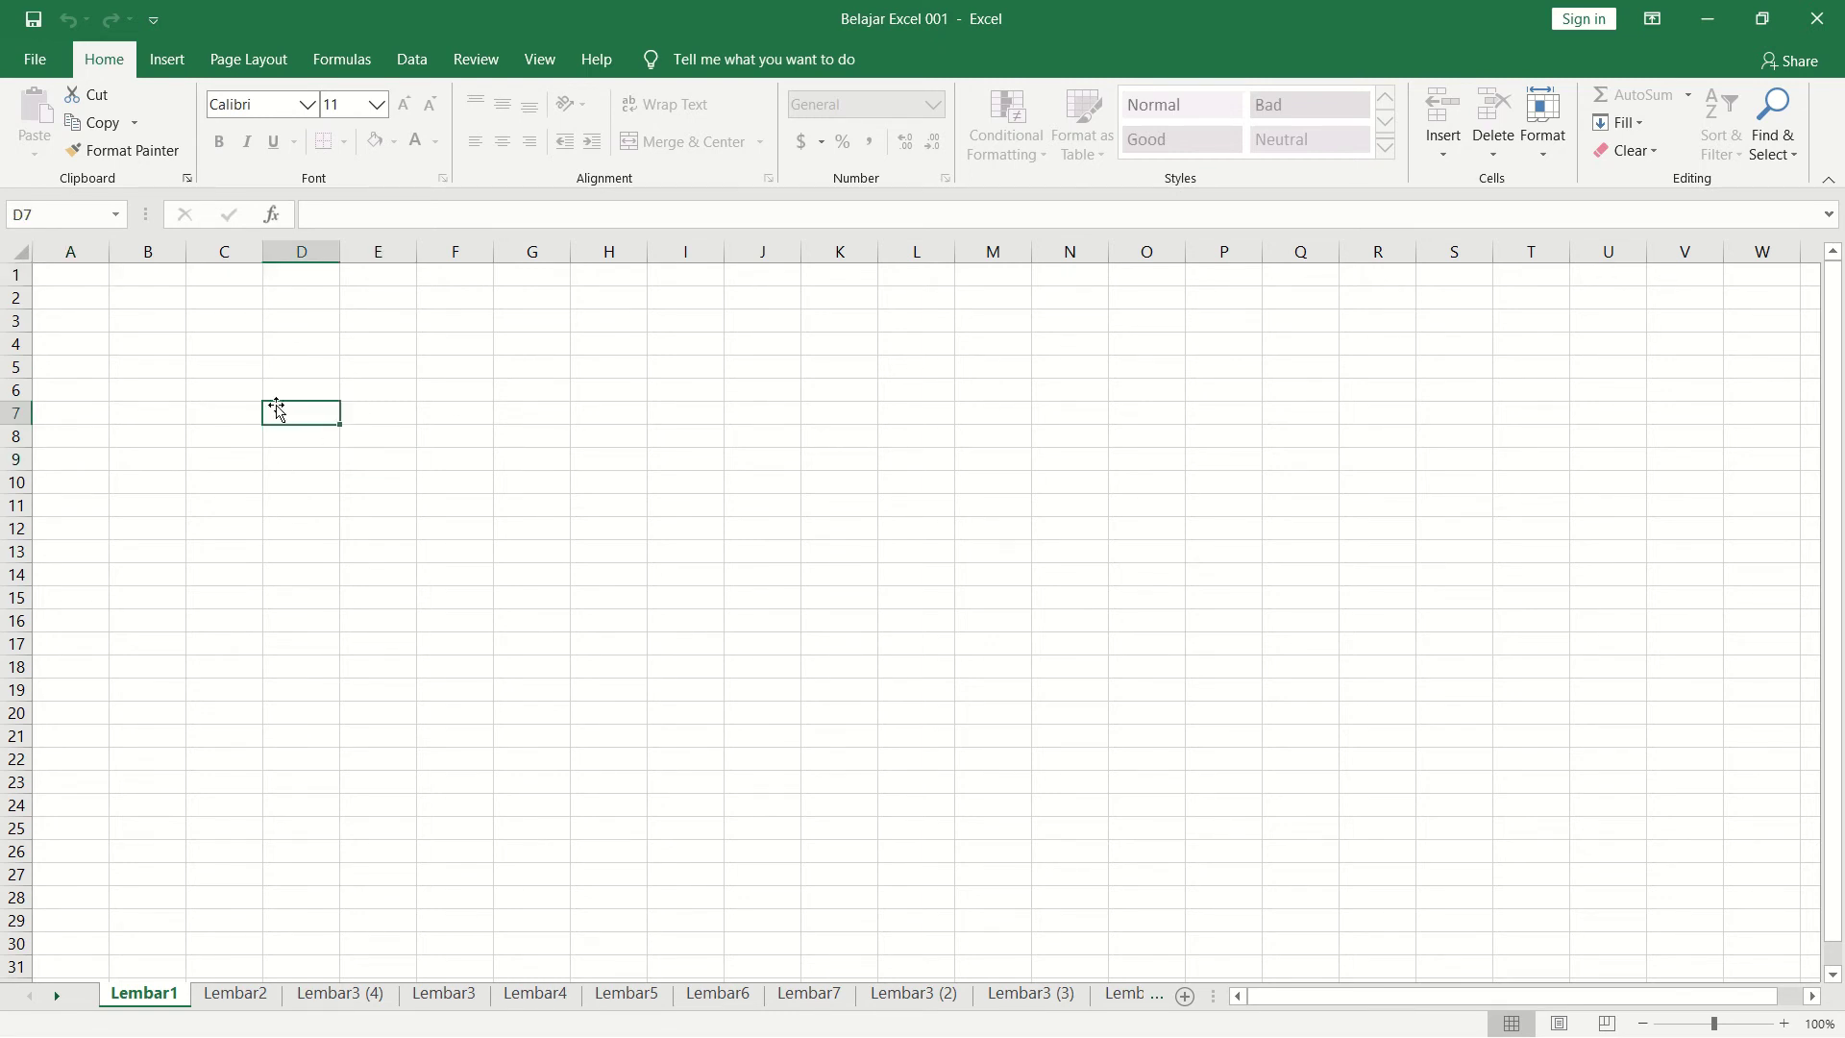
pyautogui.click(252, 994)
pyautogui.click(145, 993)
pyautogui.click(258, 476)
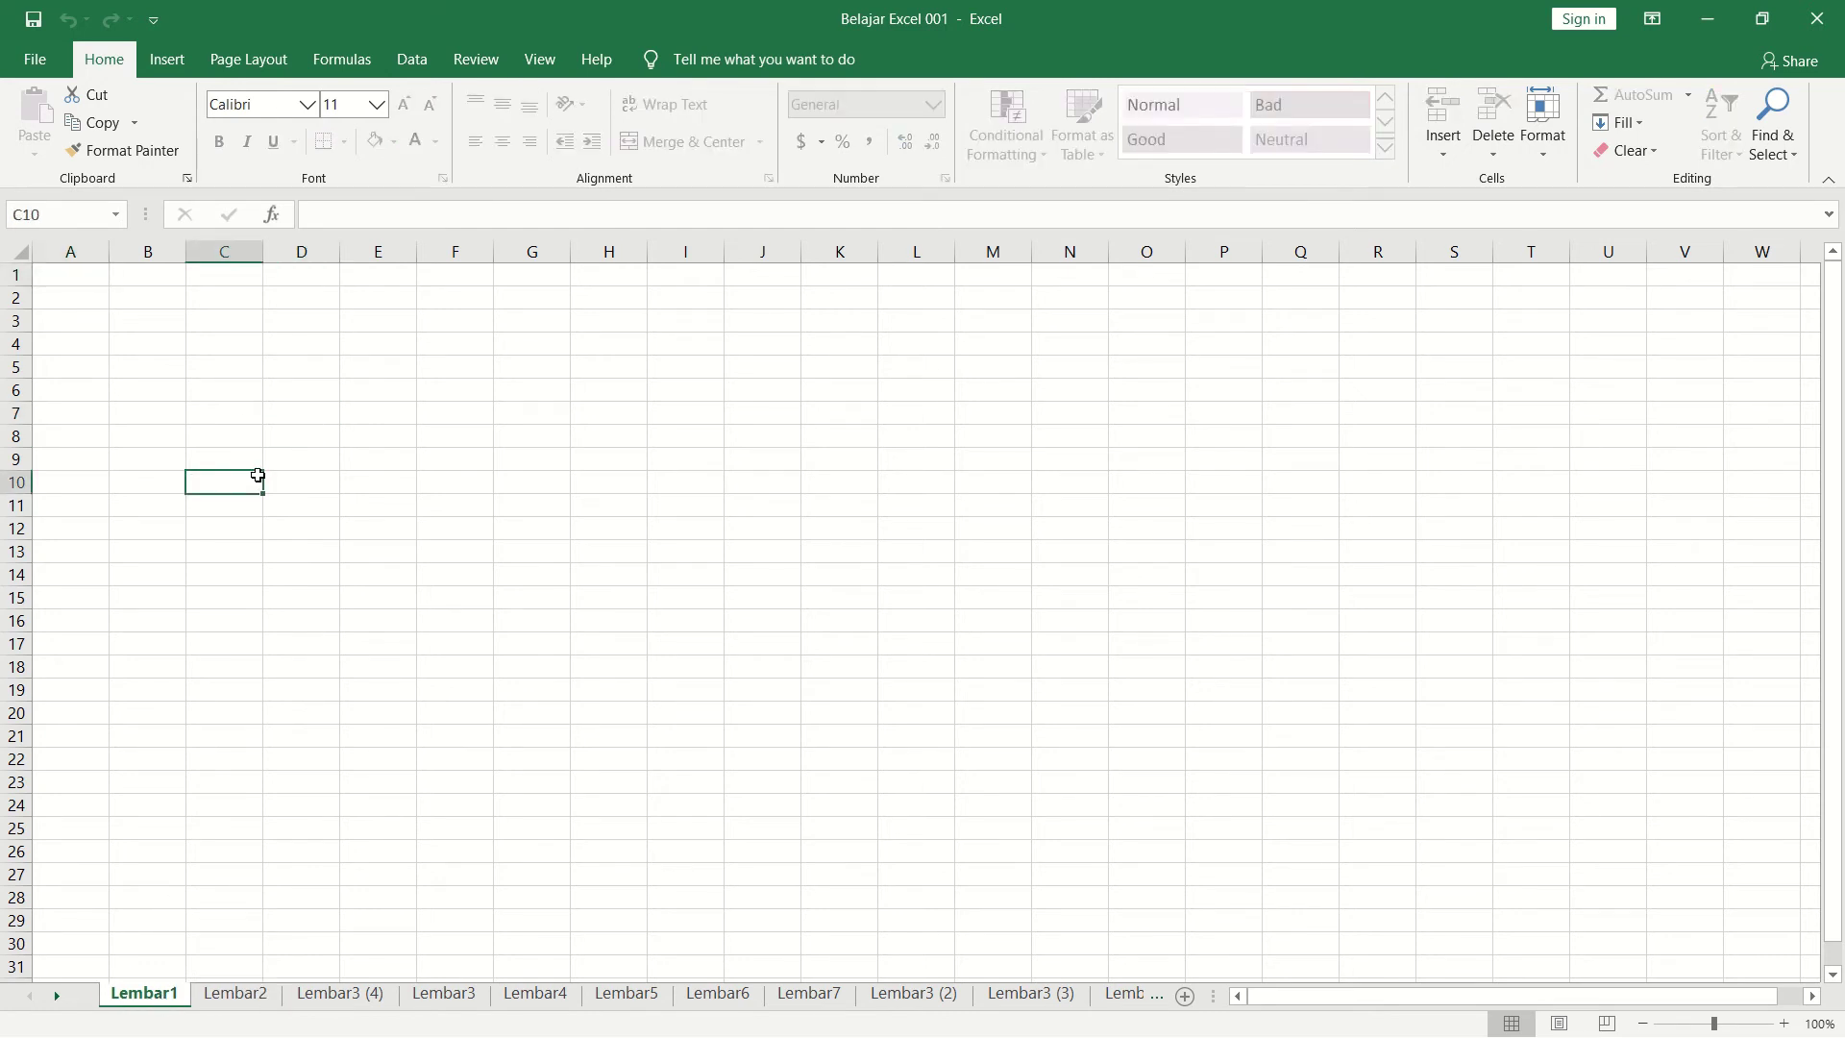
pyautogui.doubleClick(257, 476)
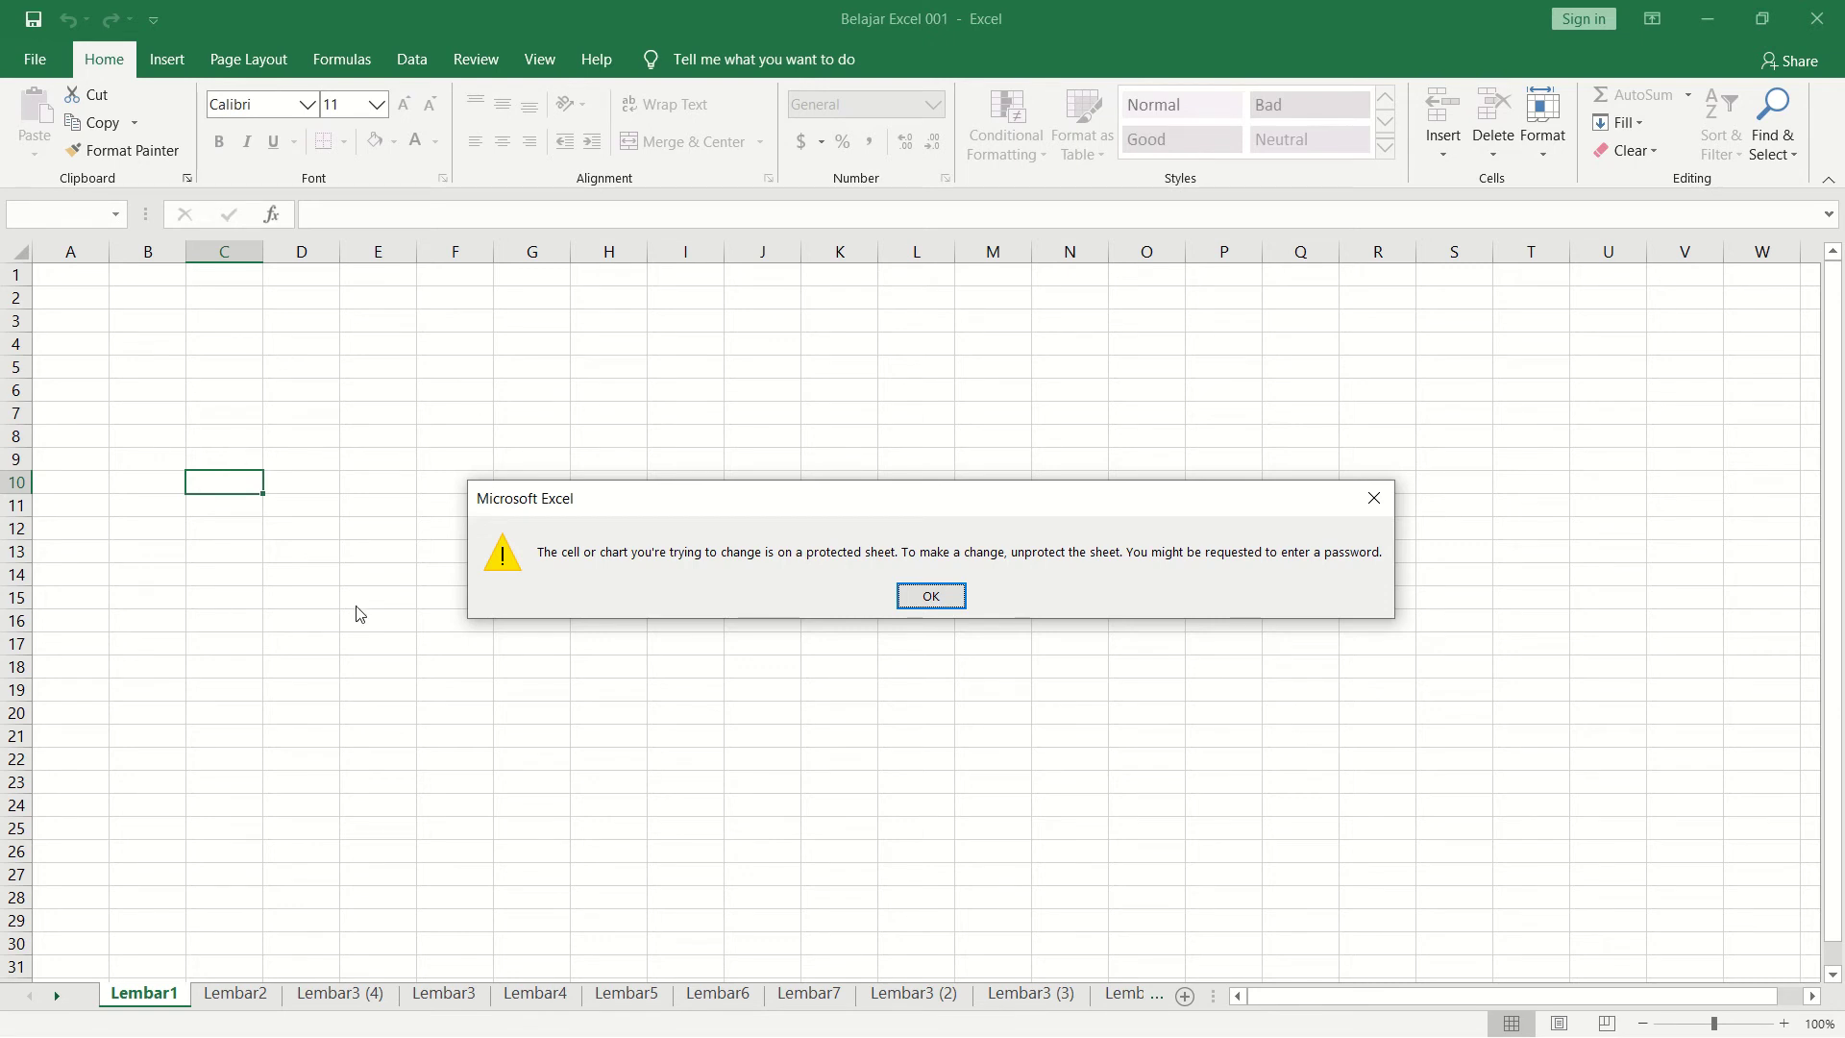
pyautogui.click(1386, 499)
pyautogui.click(328, 342)
pyautogui.doubleClick(328, 352)
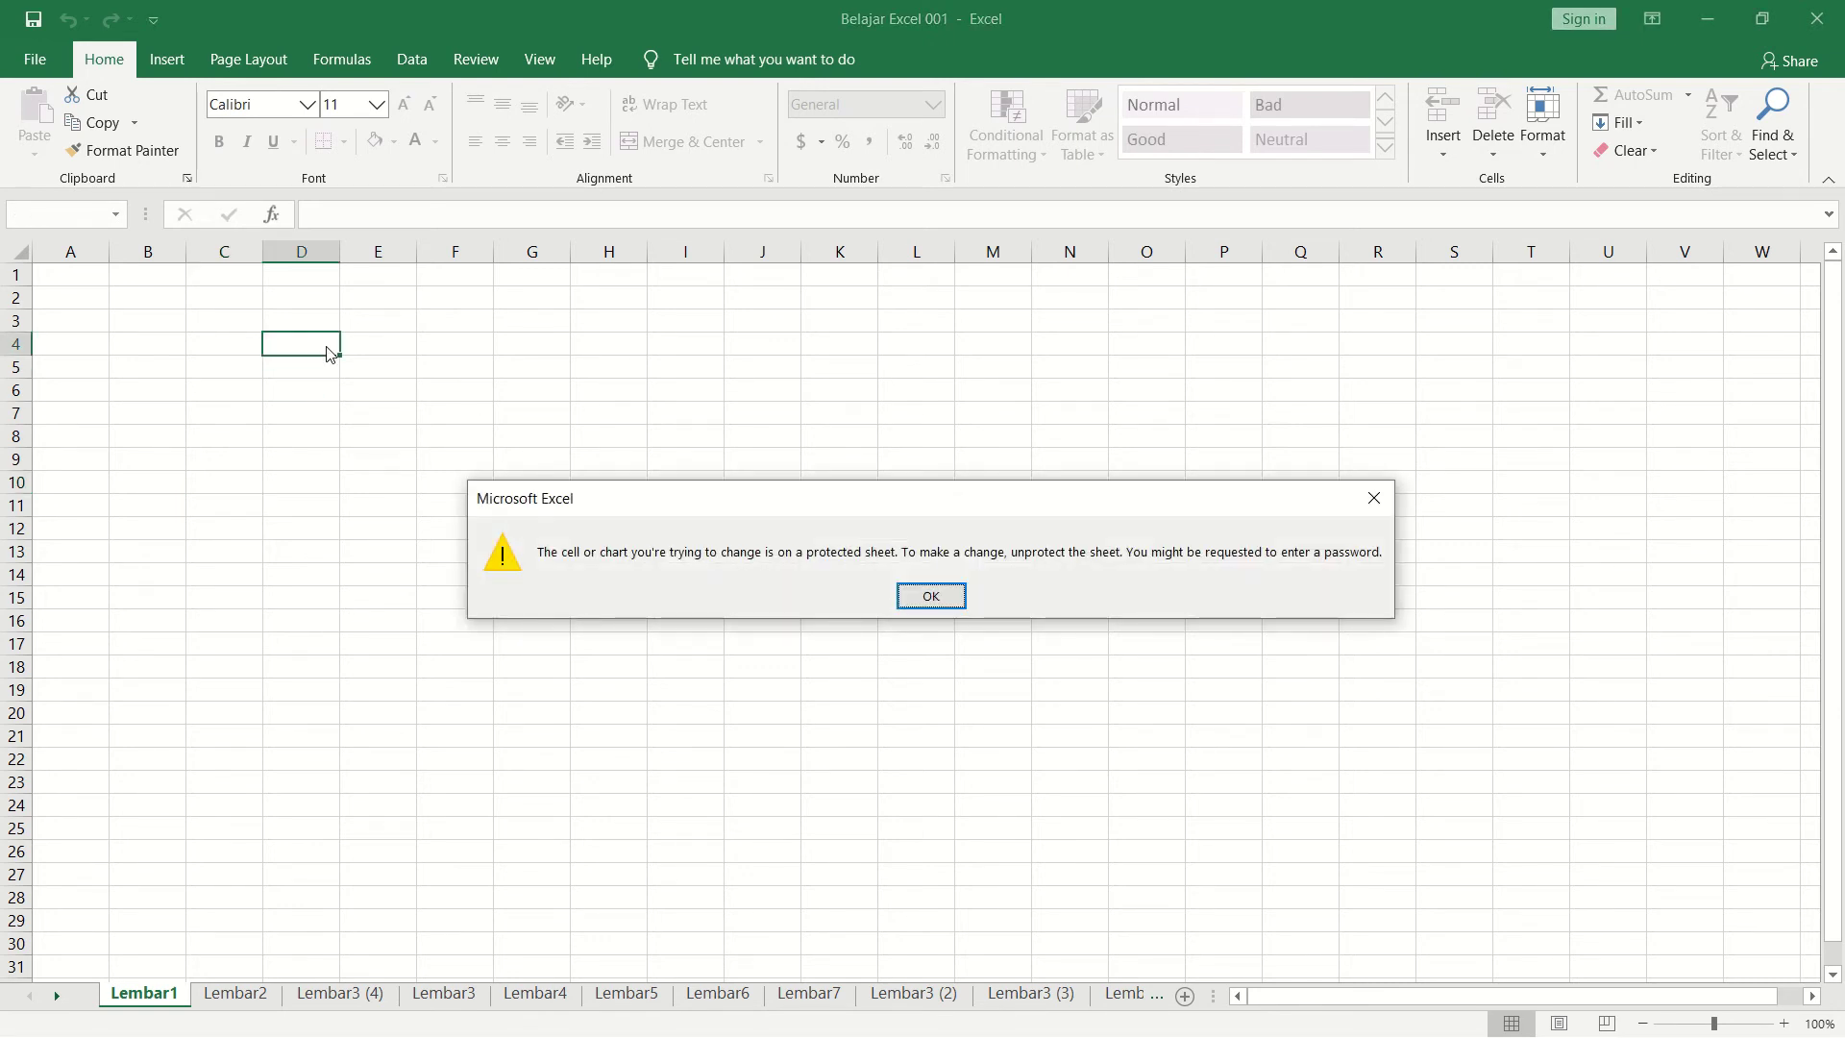
pyautogui.press('Return')
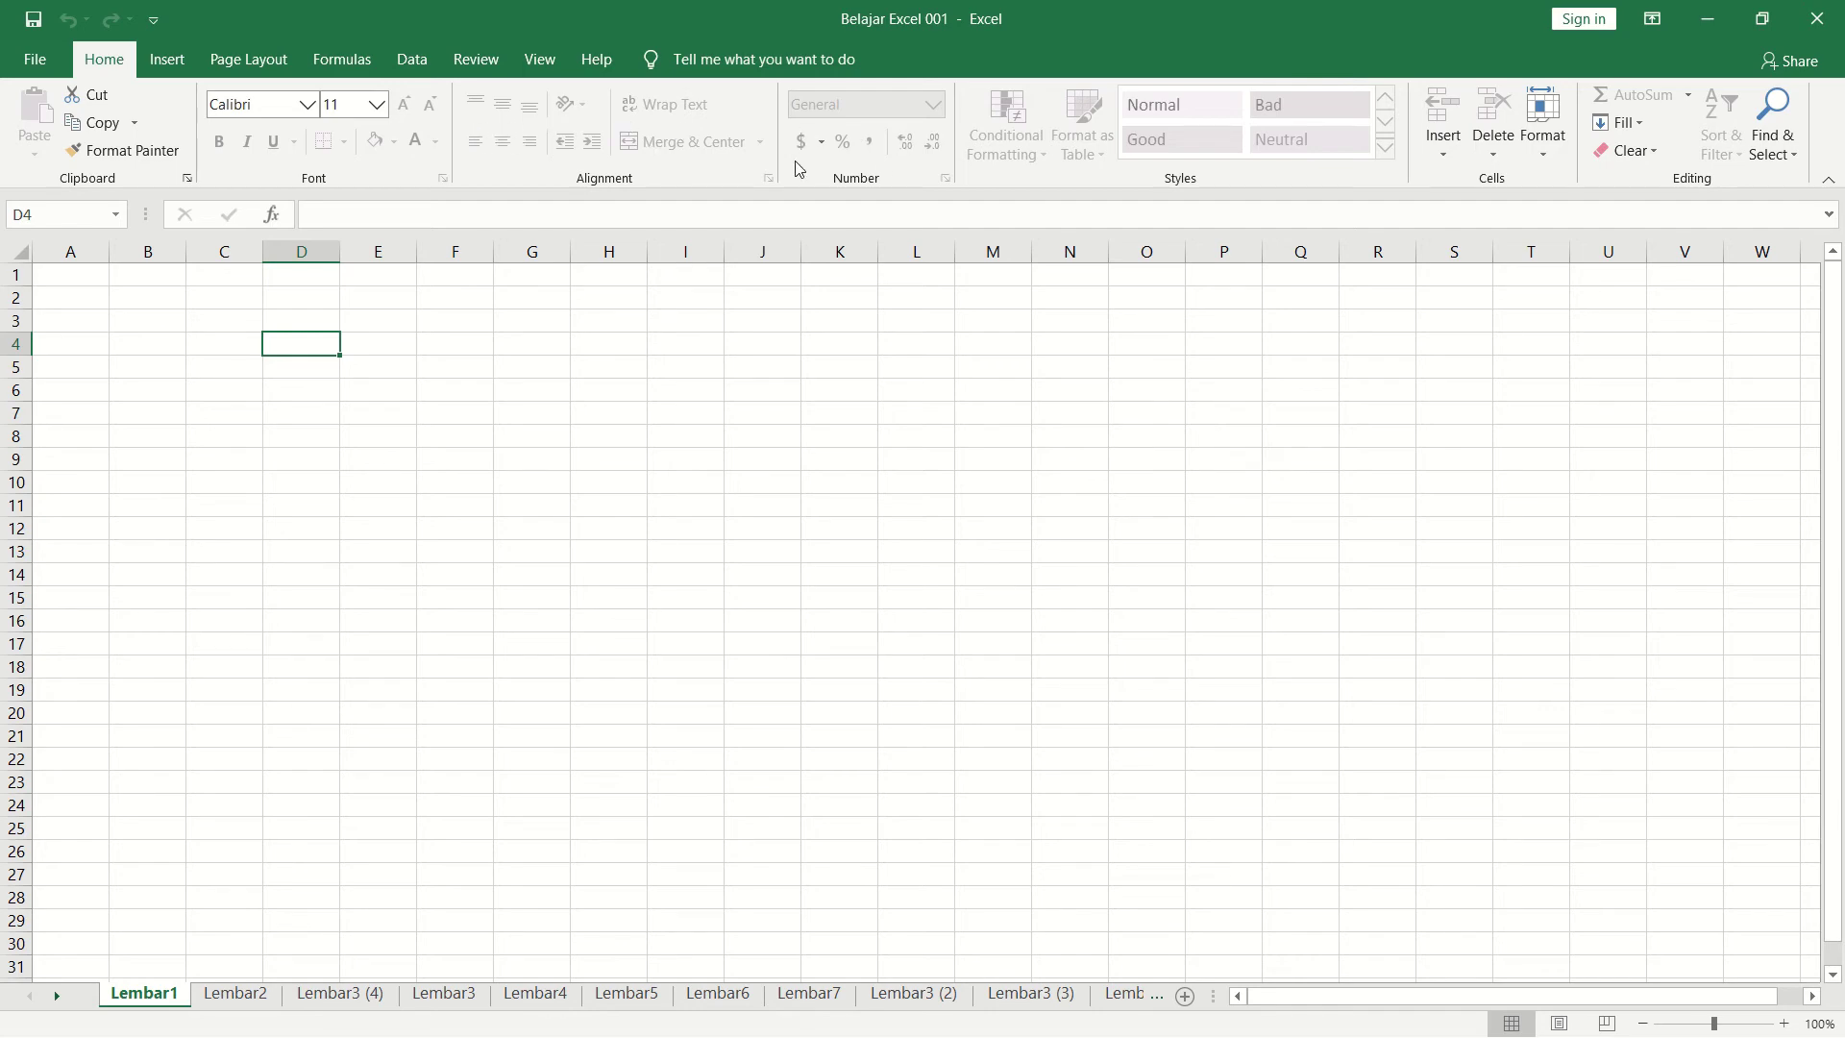
# Step: Examine which ribbon commands are available while the Lembar1 sheet is protected
pyautogui.click(167, 59)
pyautogui.click(249, 60)
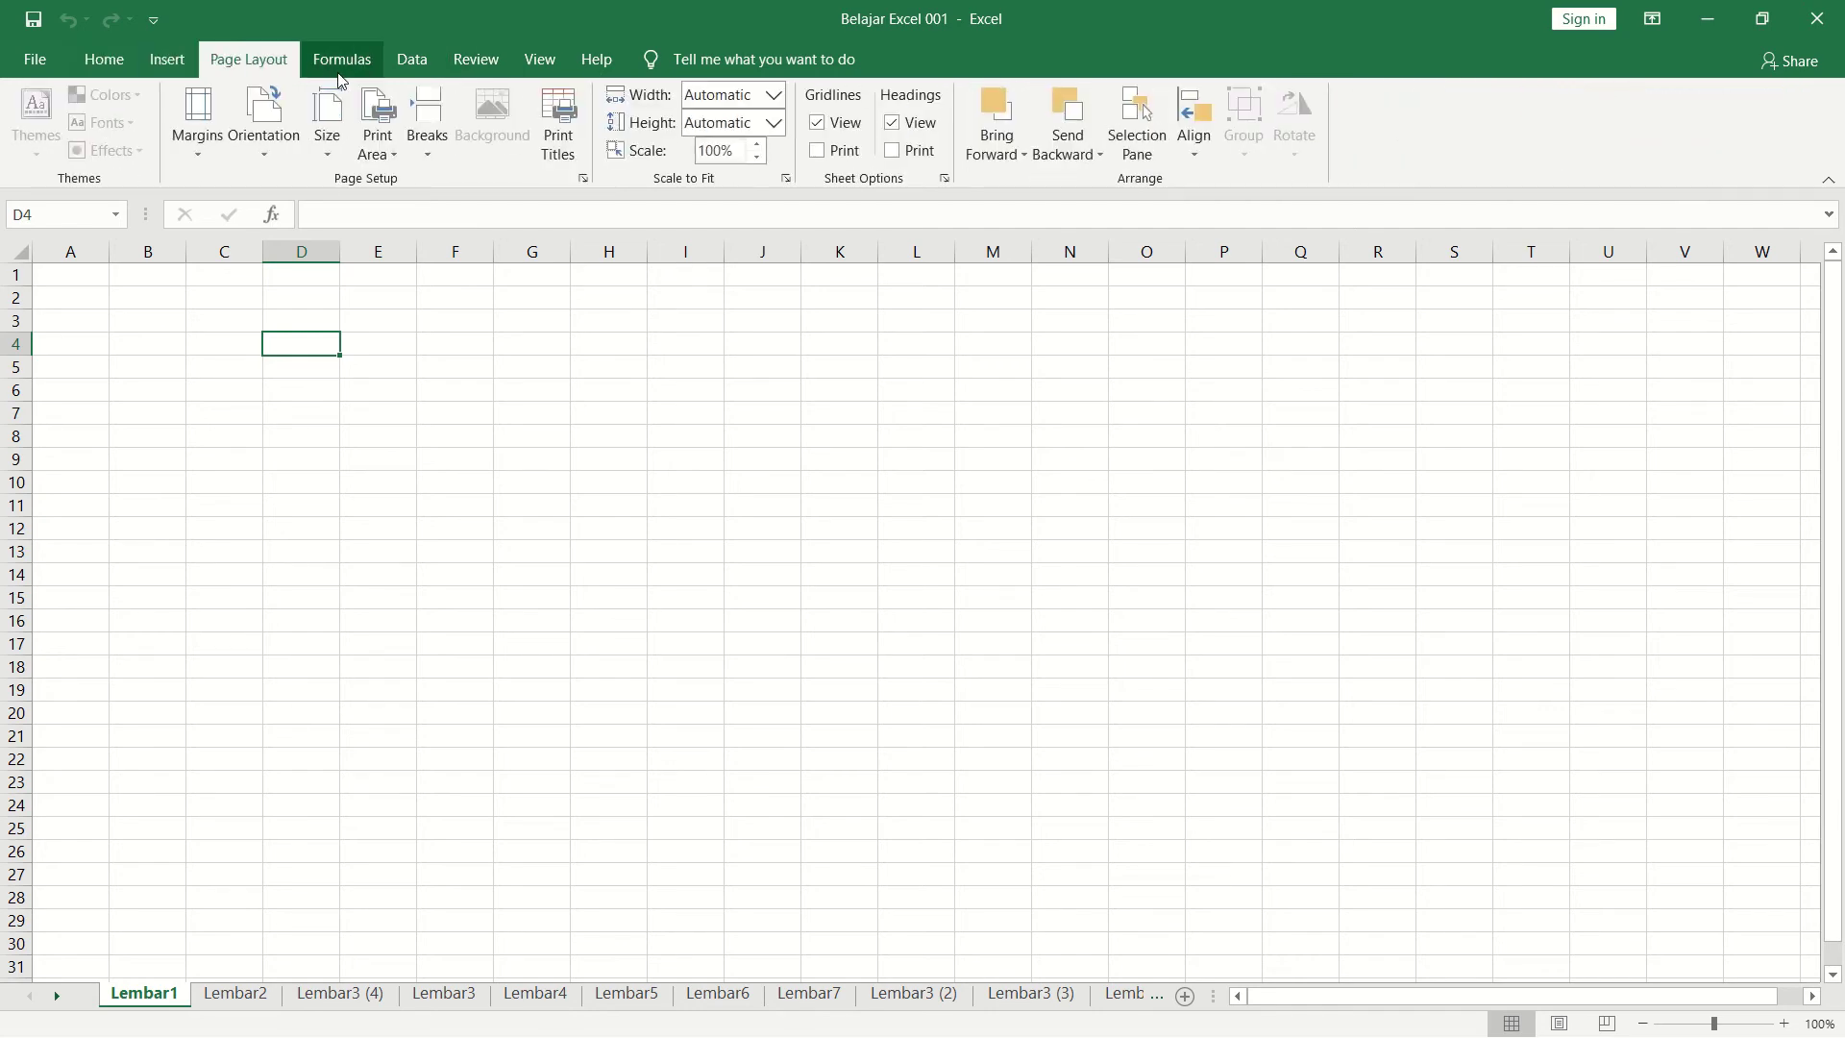
pyautogui.click(343, 60)
pyautogui.click(412, 60)
pyautogui.click(475, 60)
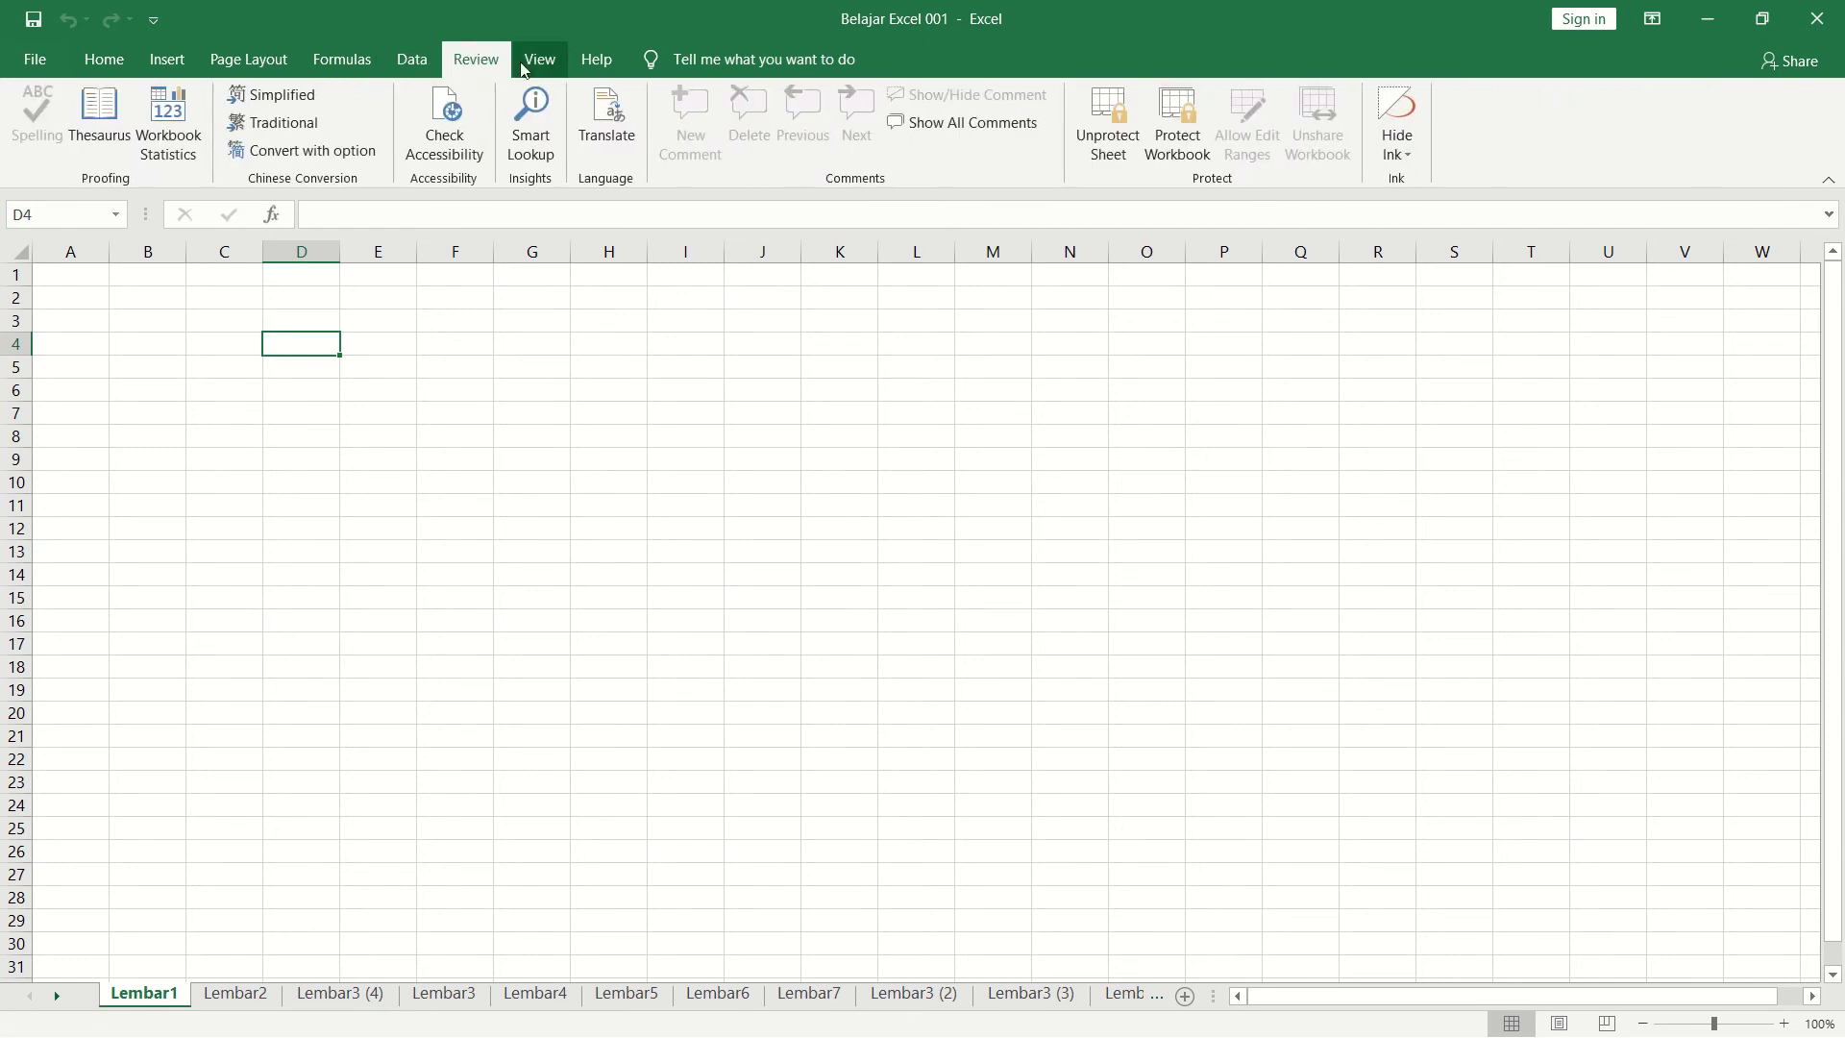
pyautogui.click(539, 60)
pyautogui.click(609, 62)
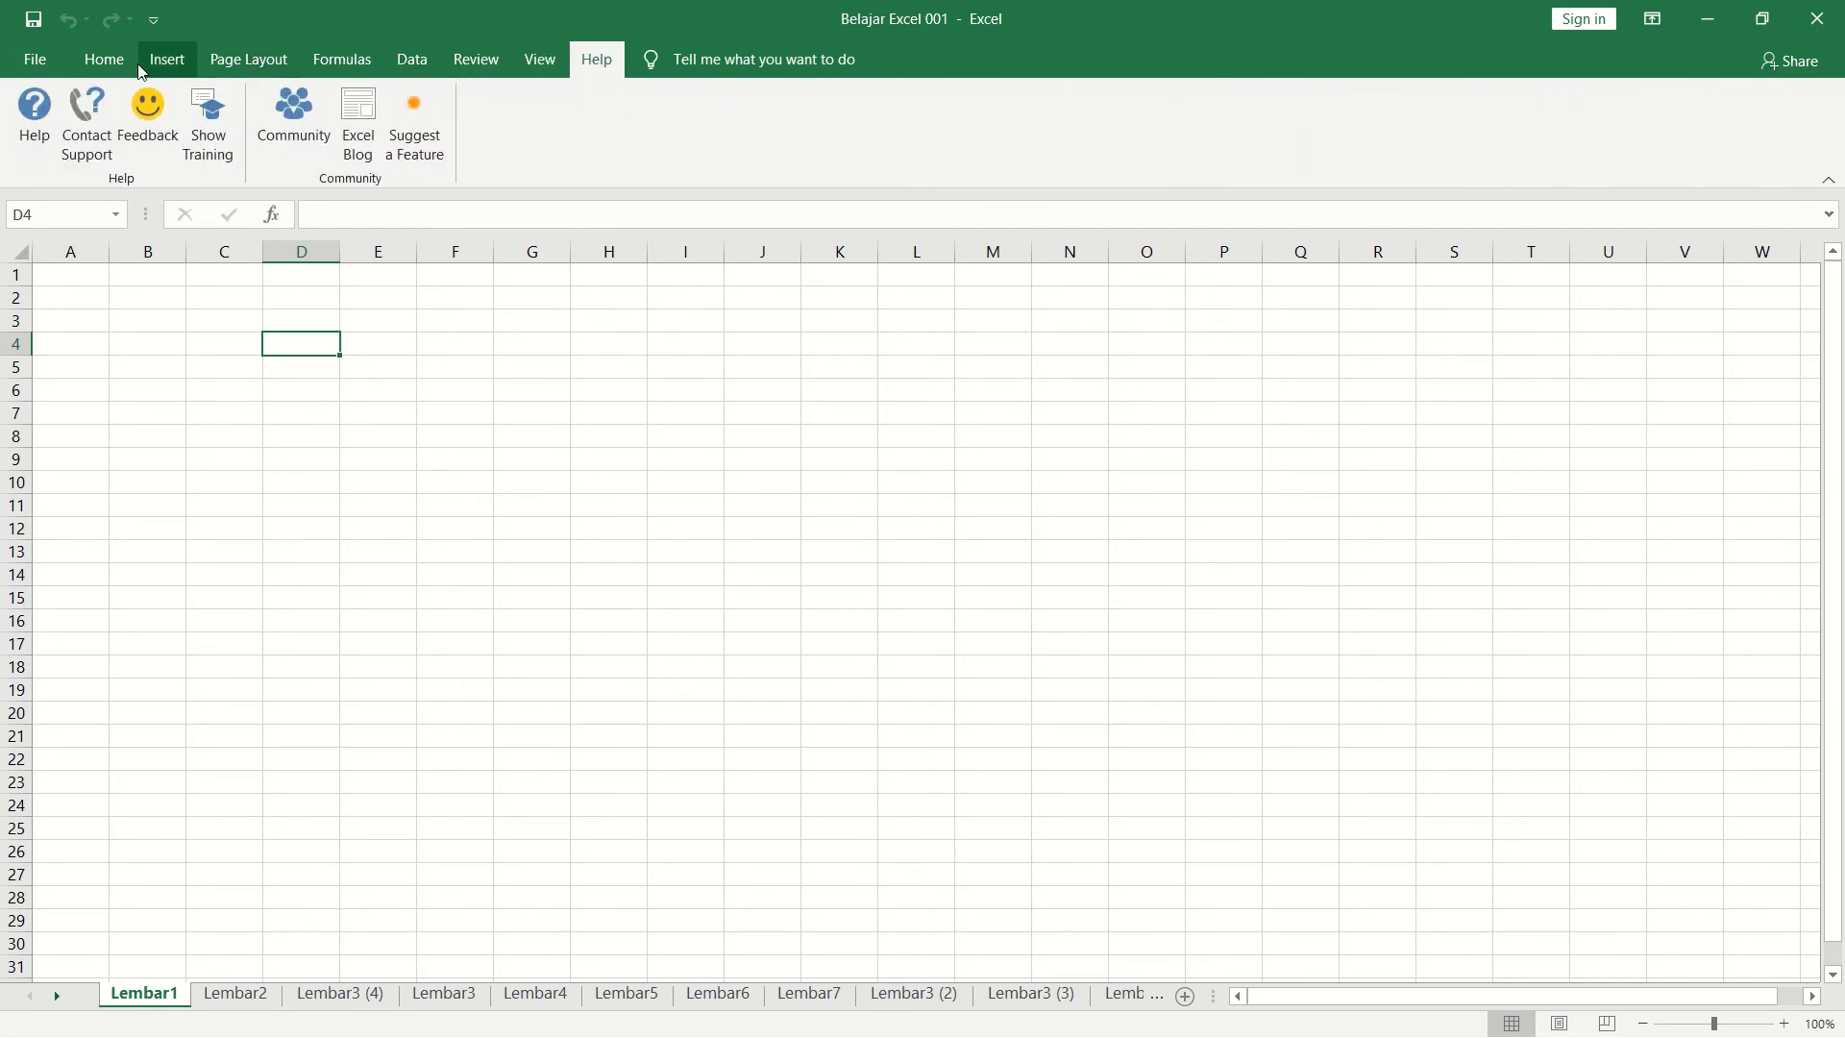
pyautogui.click(103, 60)
pyautogui.click(164, 62)
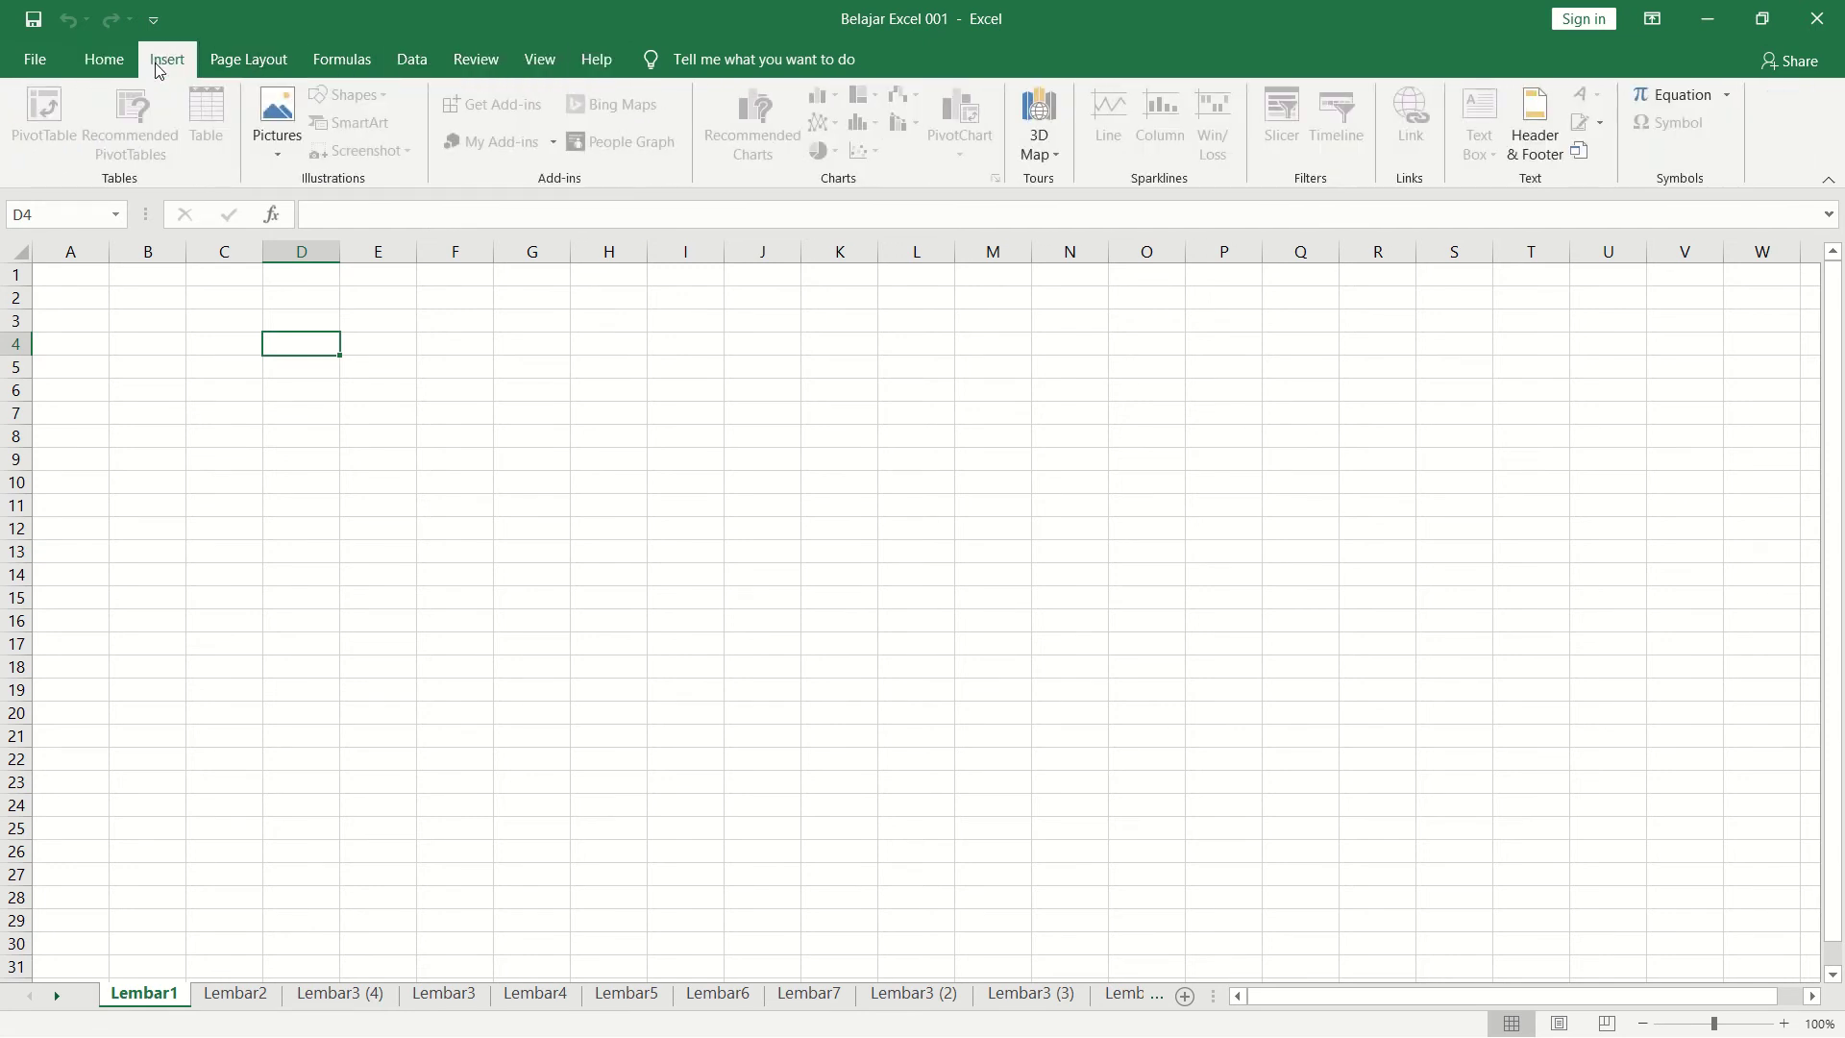
pyautogui.click(405, 414)
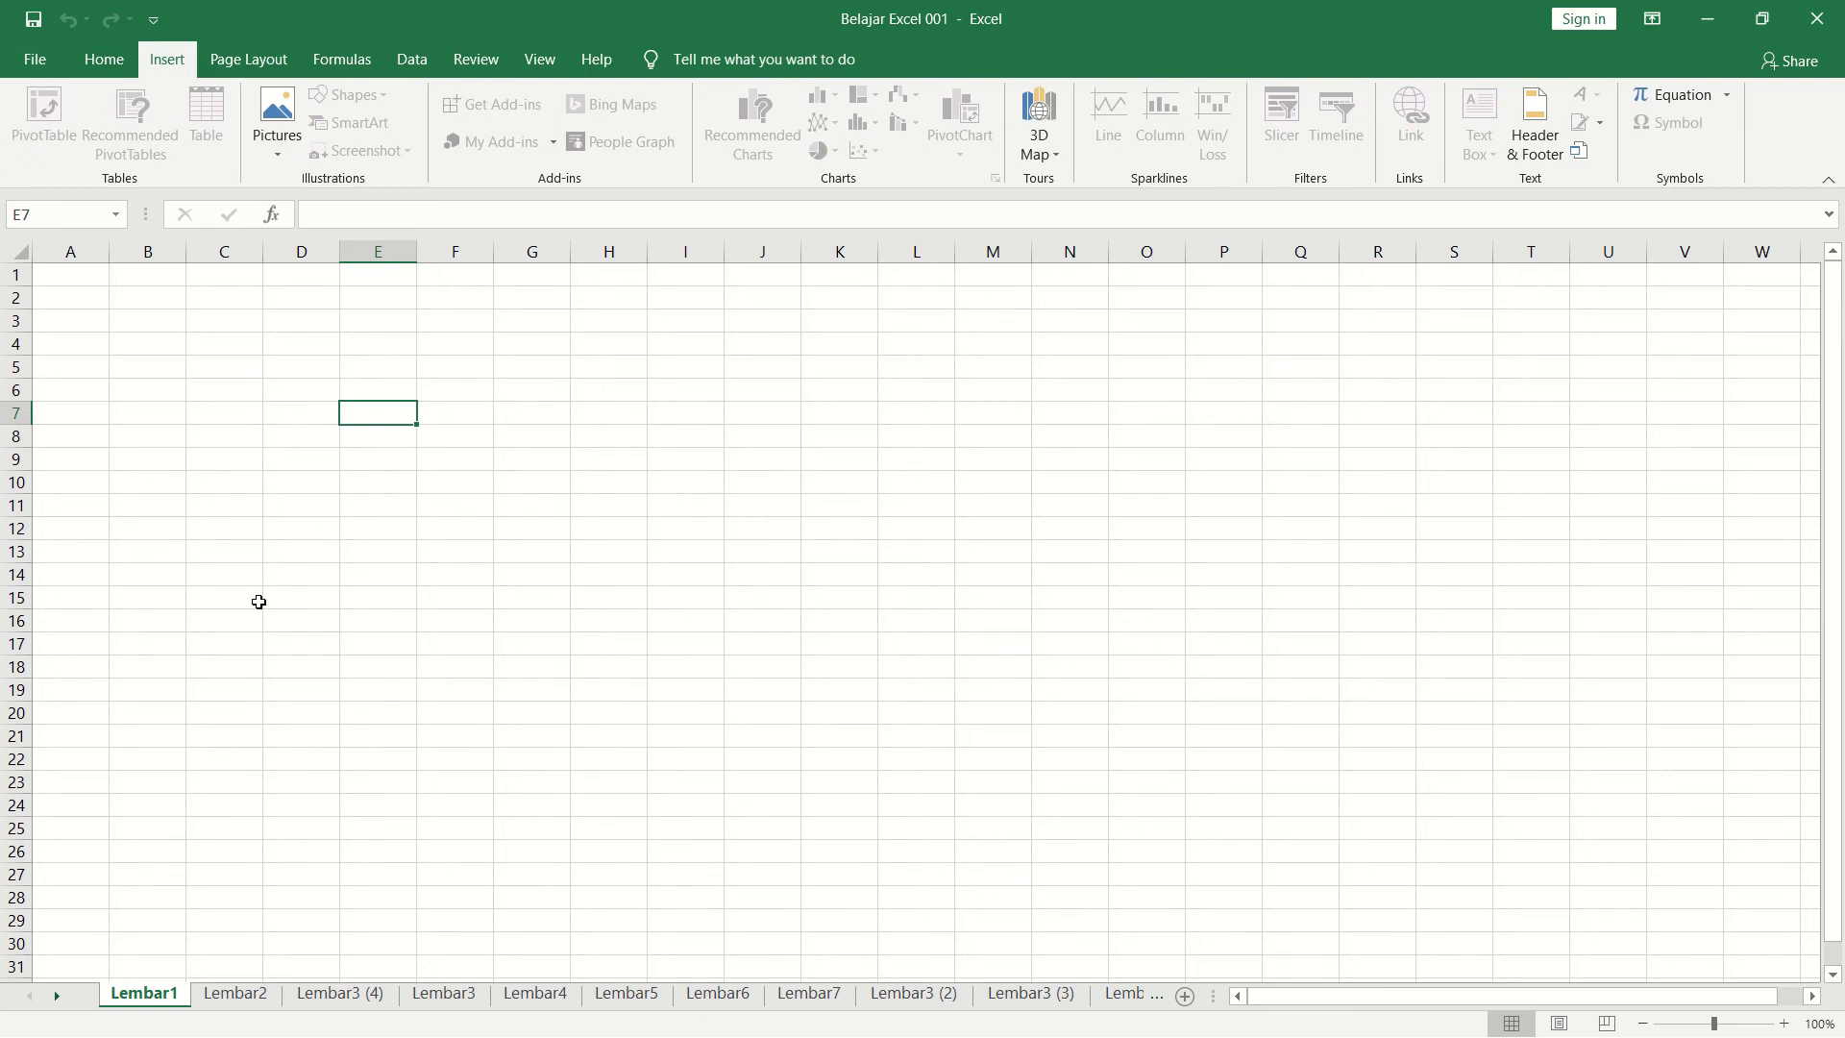
pyautogui.rightClick(164, 1003)
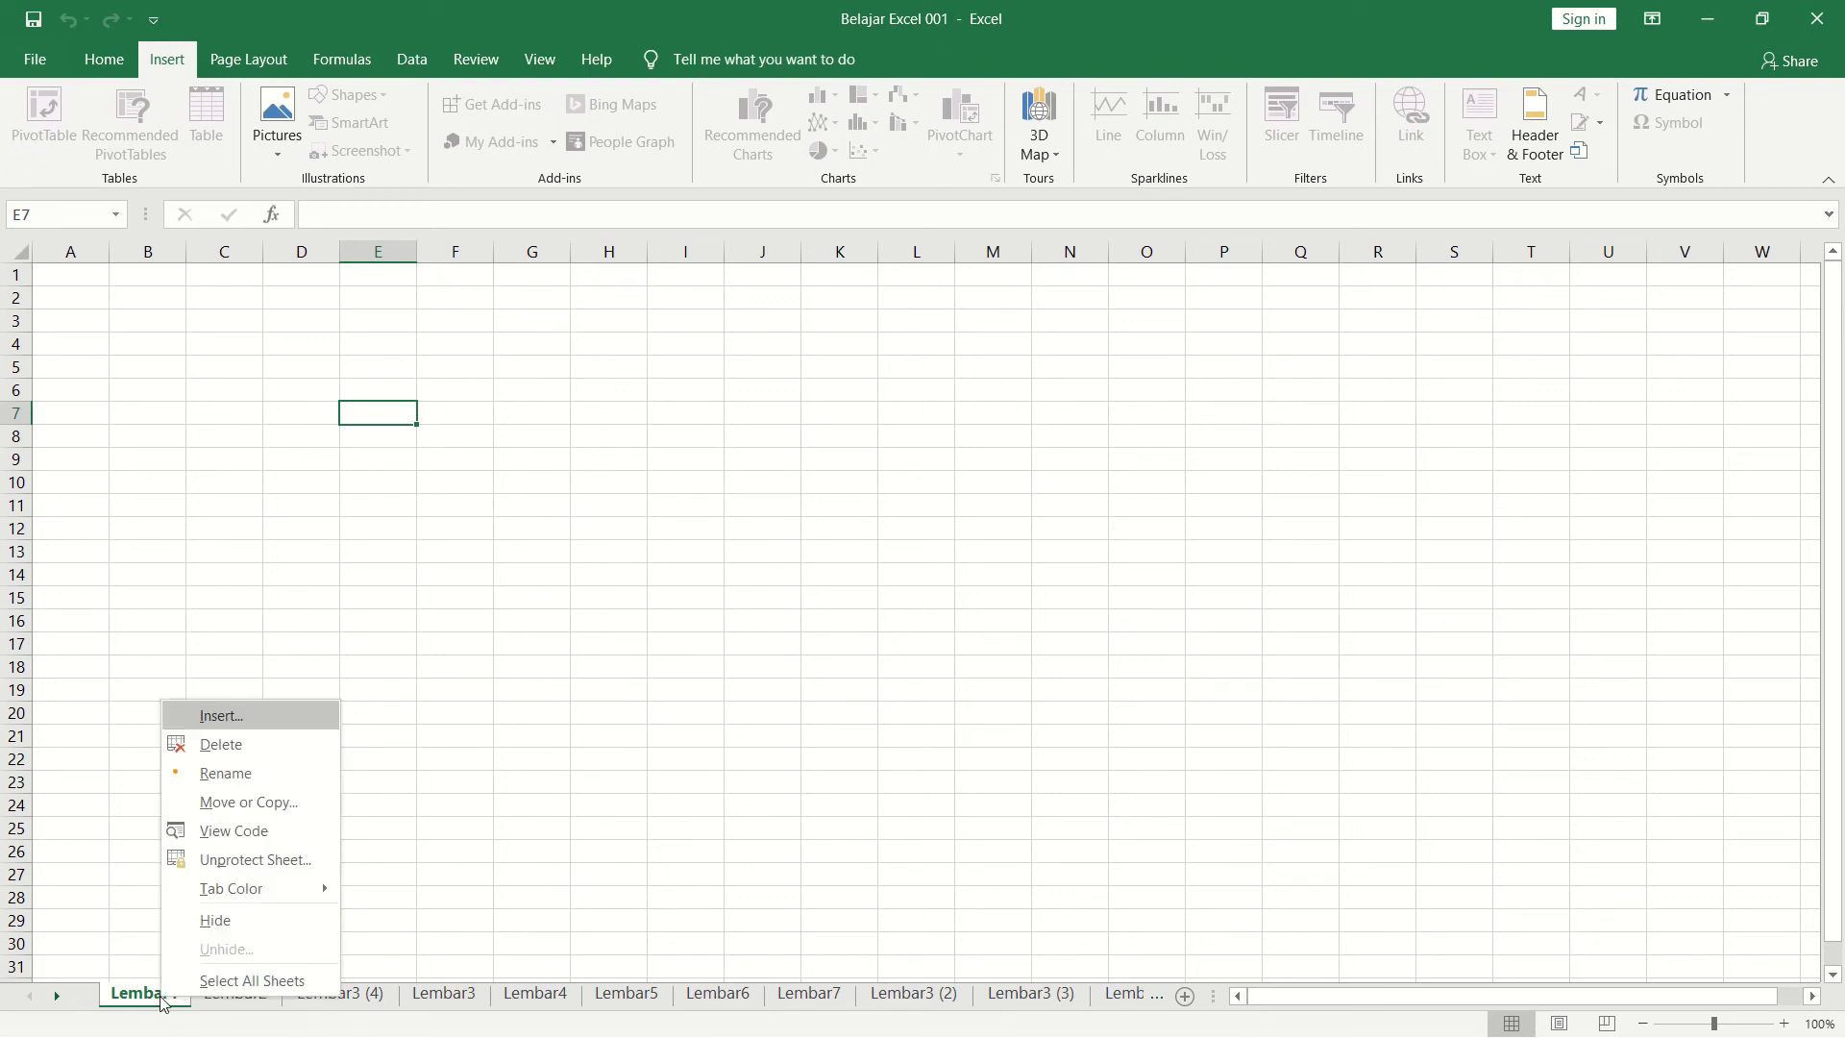
pyautogui.click(217, 869)
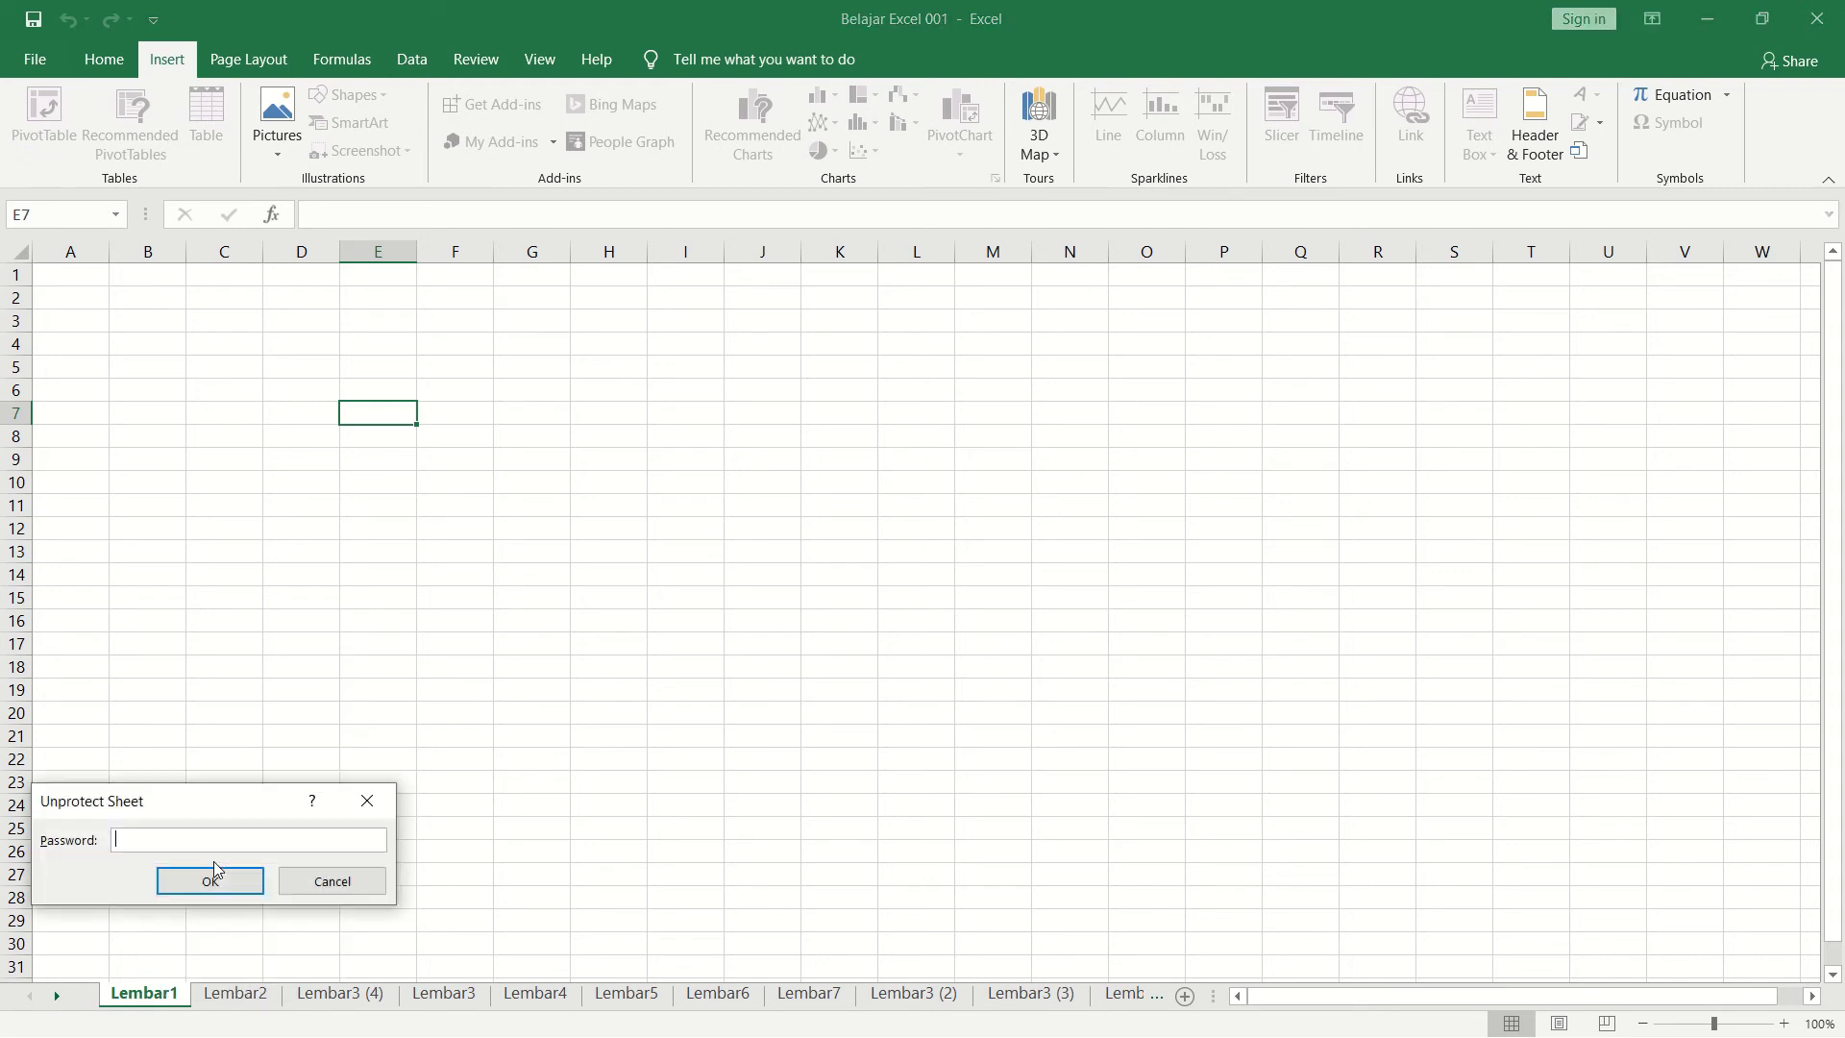
pyautogui.click(383, 813)
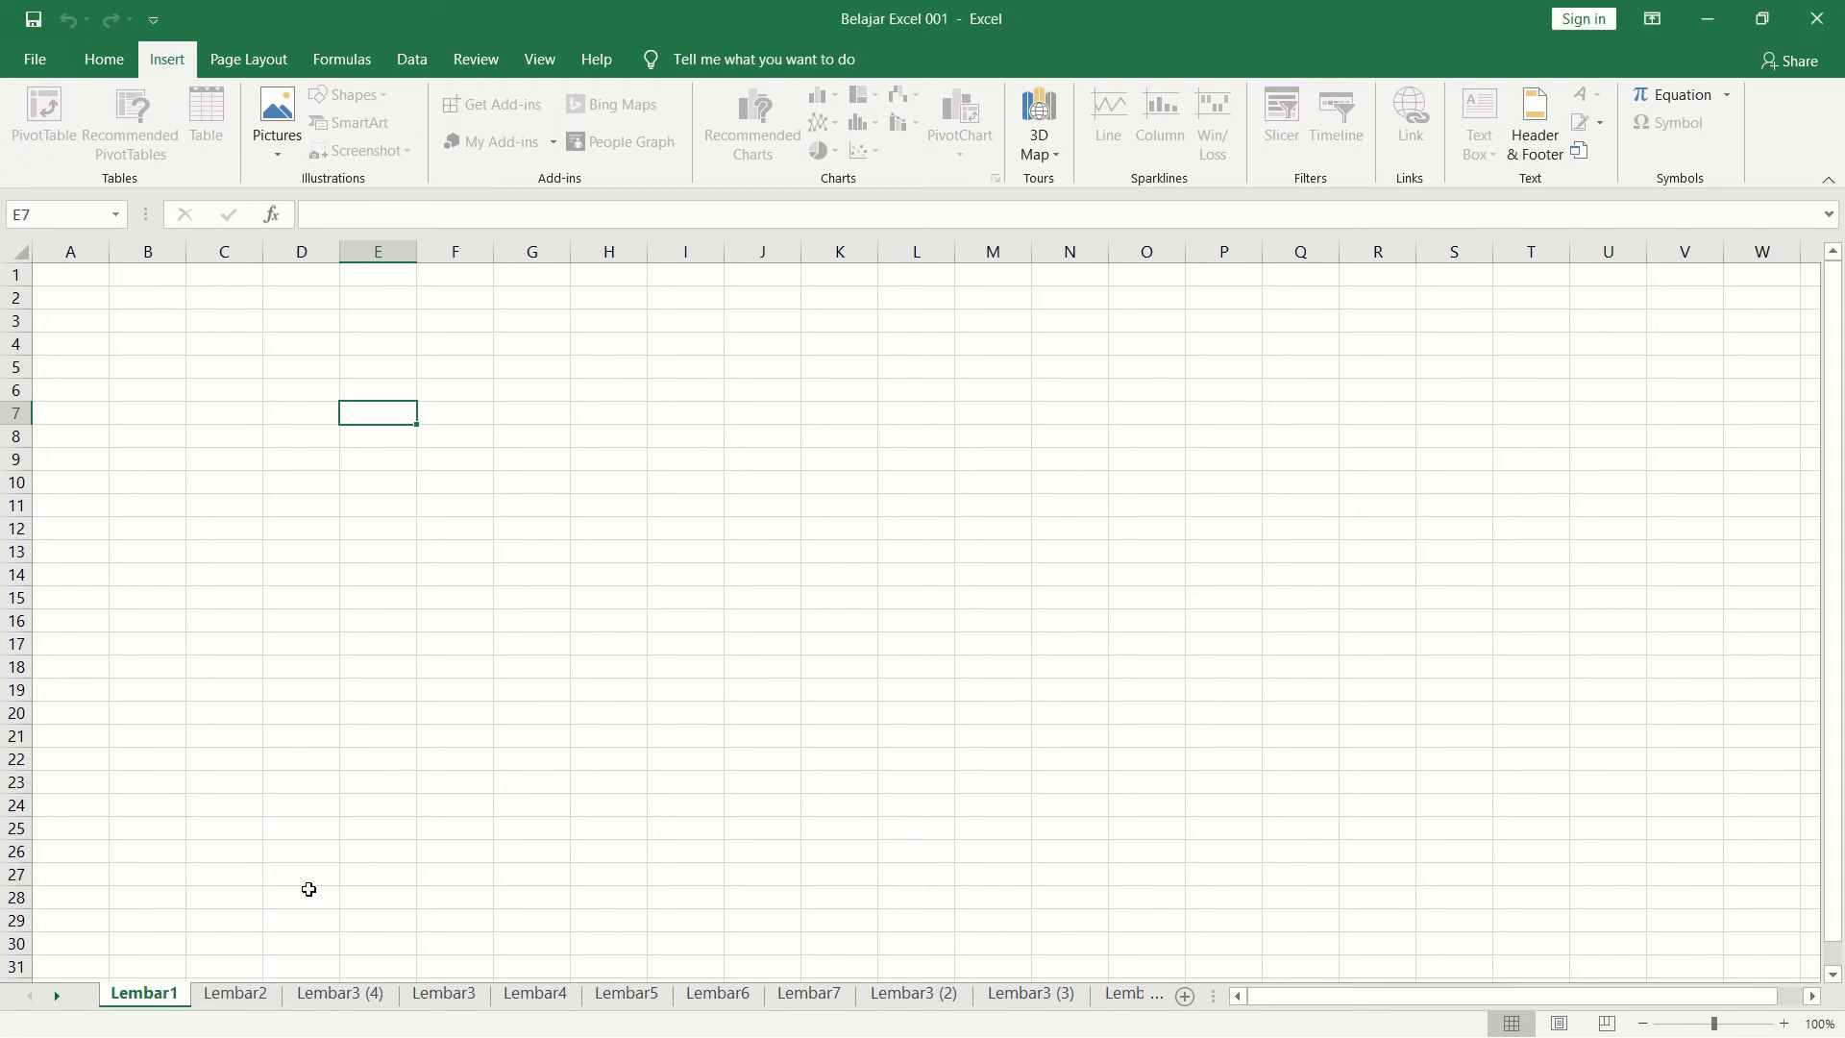
# Step: Unprotect the Lembar1 sheet by entering the sheet password
pyautogui.rightClick(166, 992)
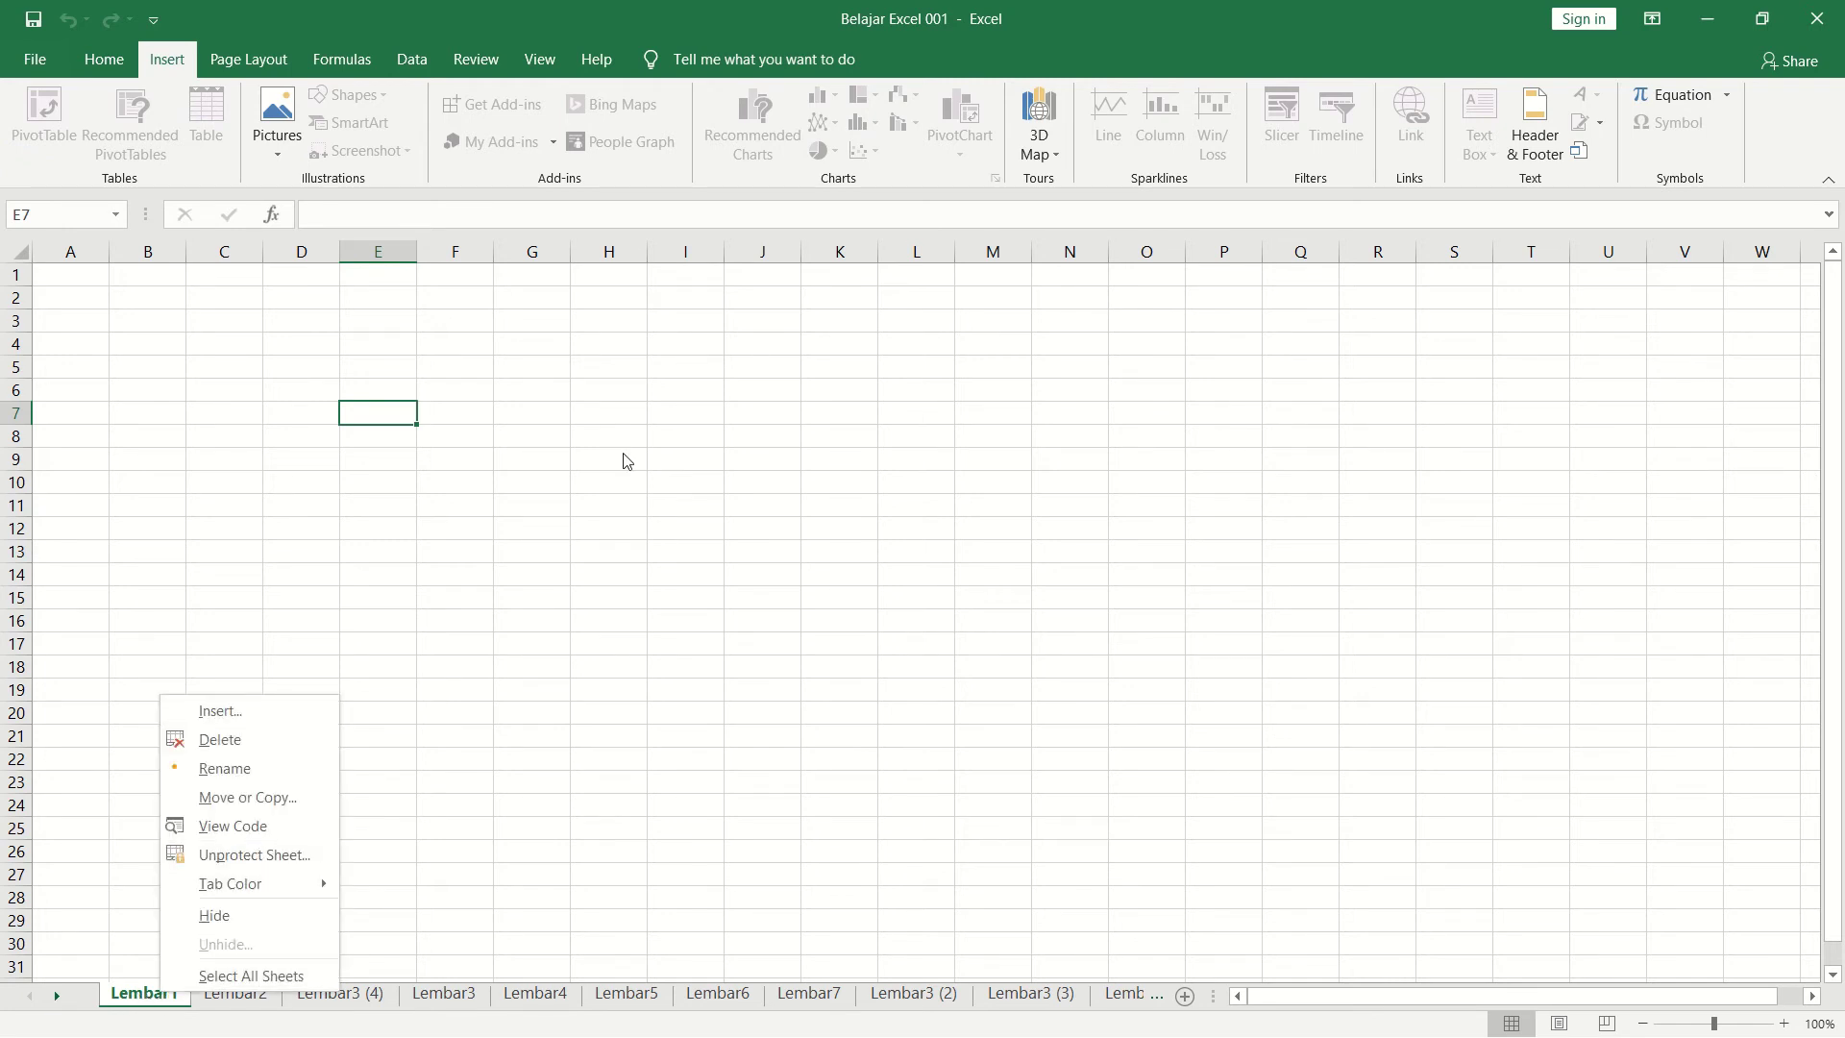
pyautogui.rightClick(144, 1005)
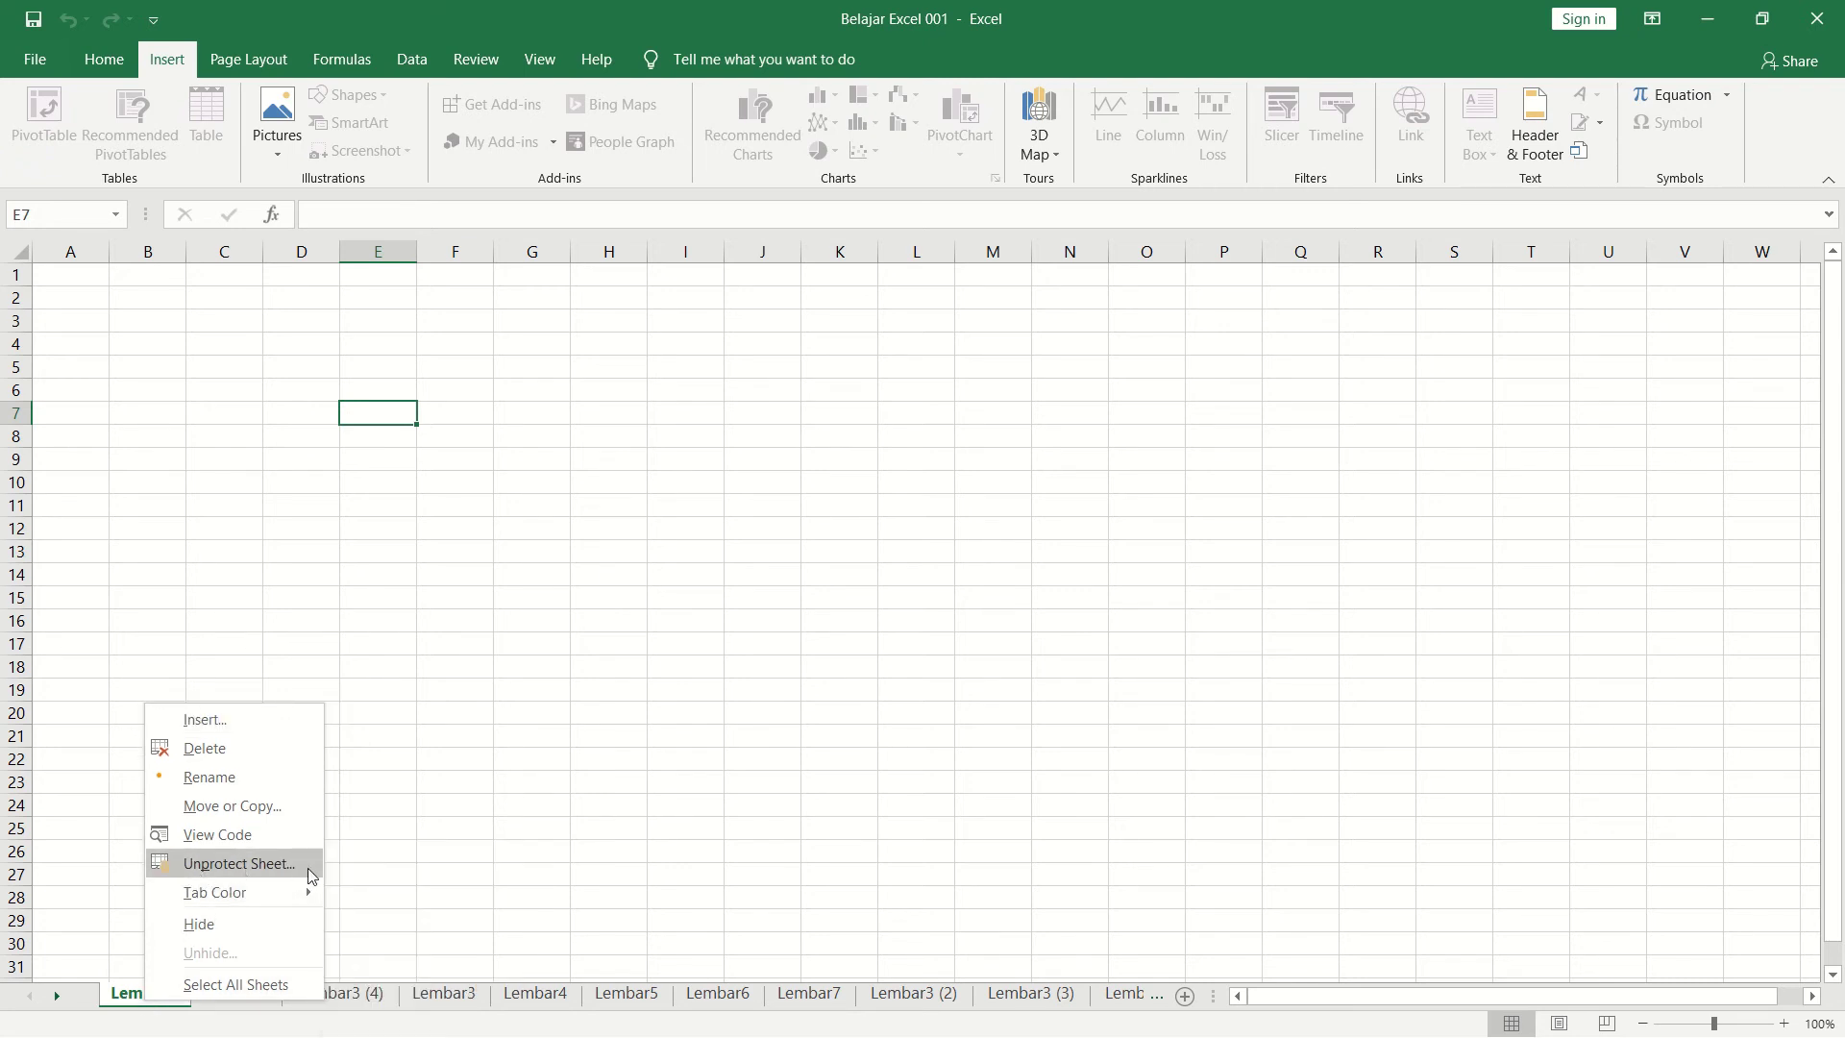
pyautogui.click(229, 864)
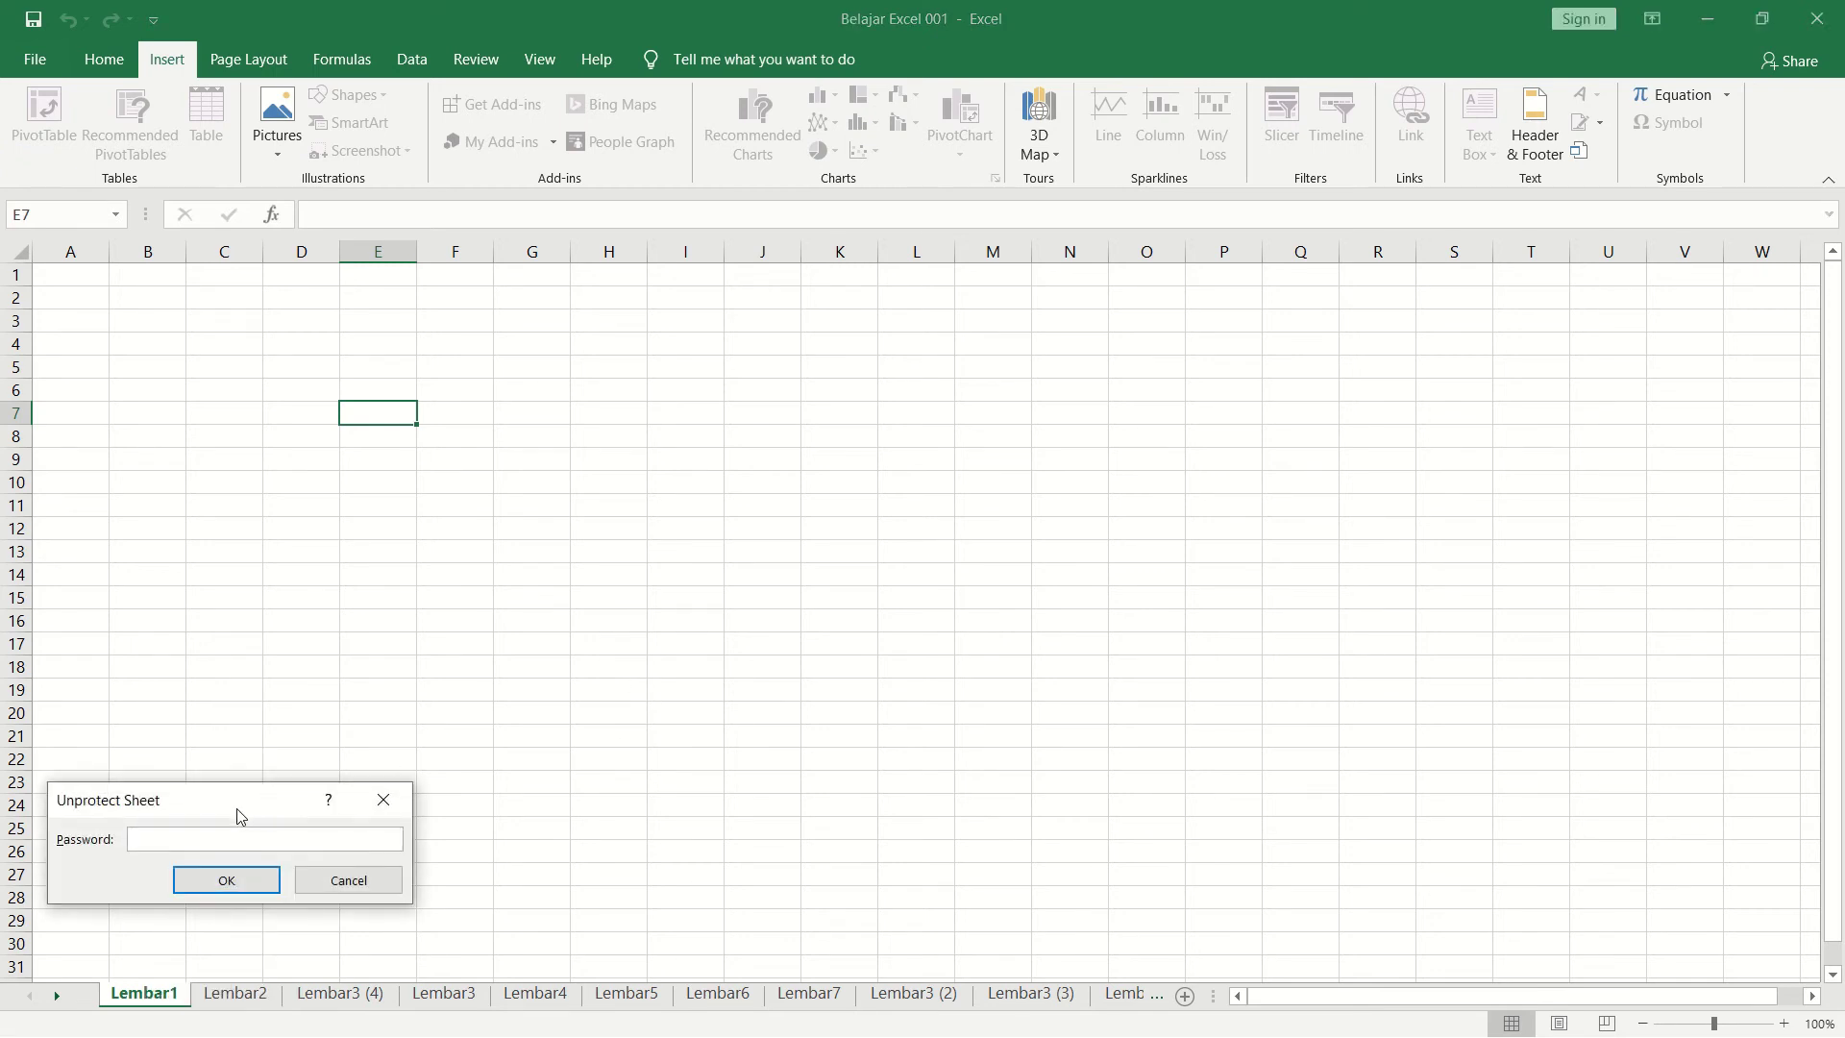
pyautogui.moveTo(240, 816); pyautogui.dragTo(613, 543)
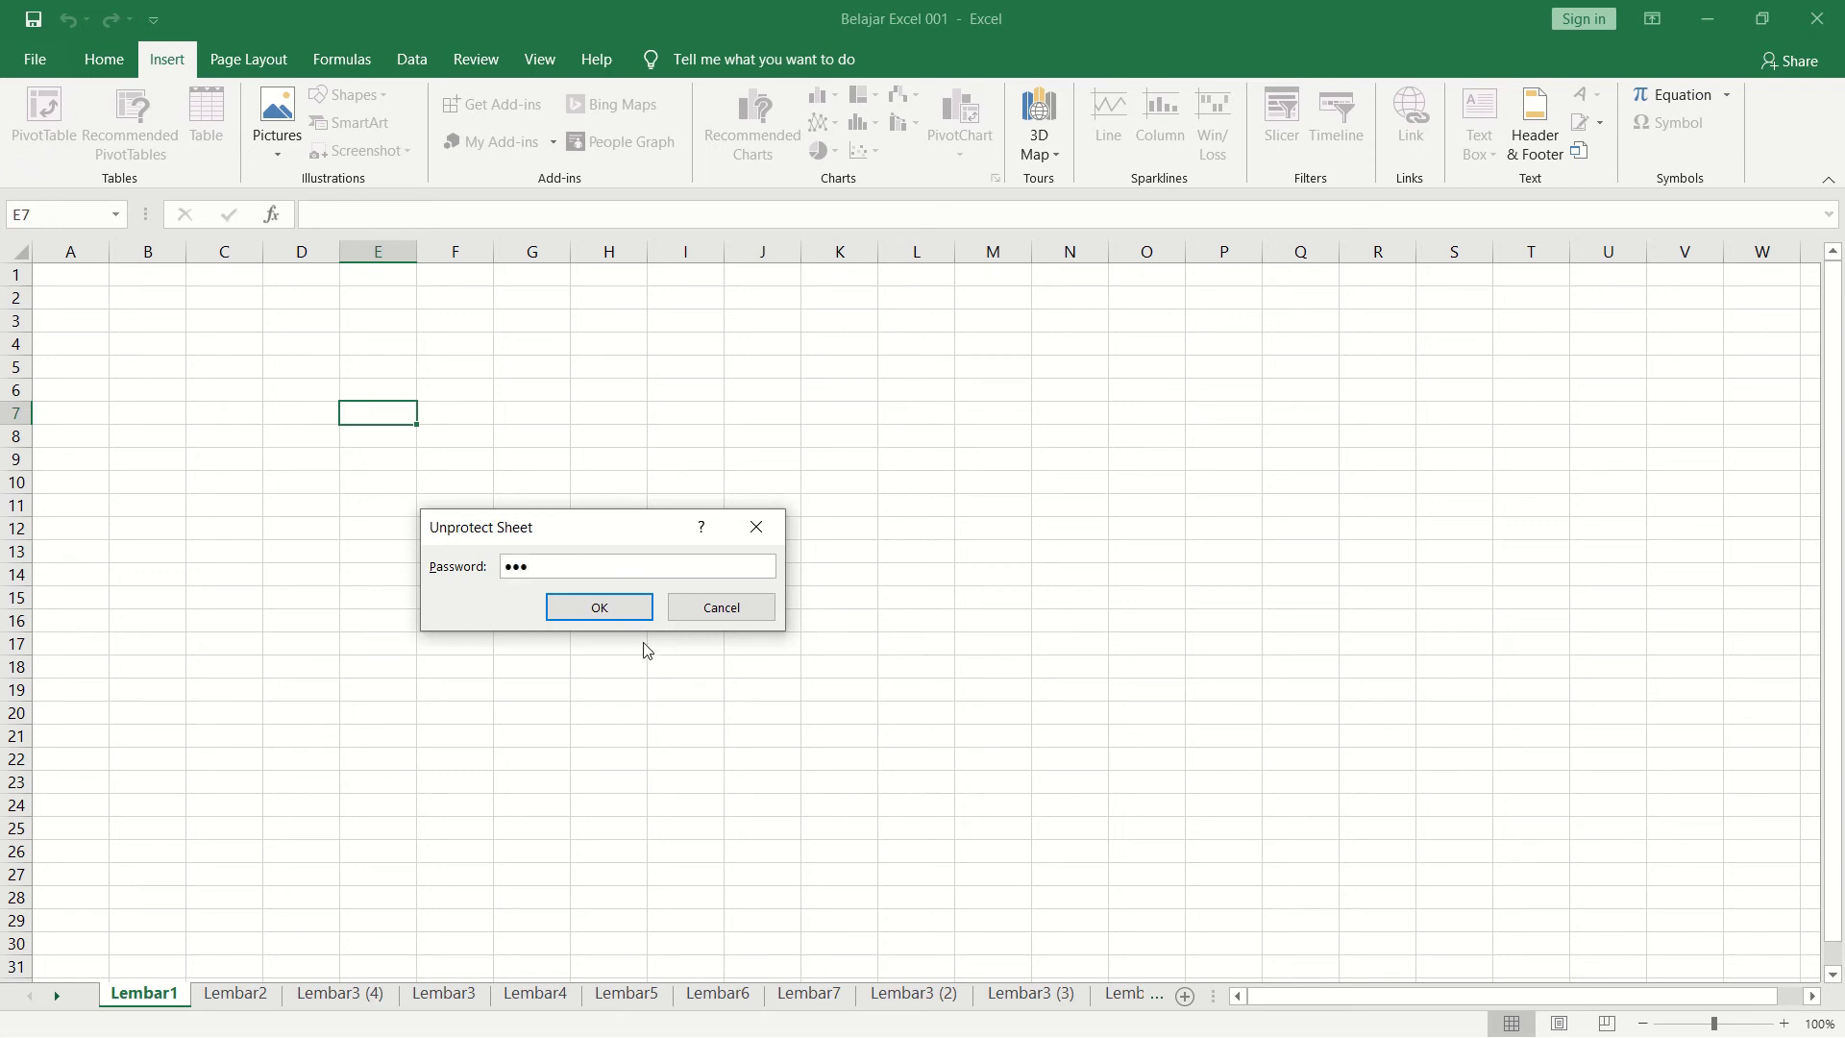
pyautogui.click(618, 608)
# Step: Try entering the text "y gjh gjkhy gkj gk" in cell E11 of Lembar1 and discard the entry
pyautogui.click(408, 507)
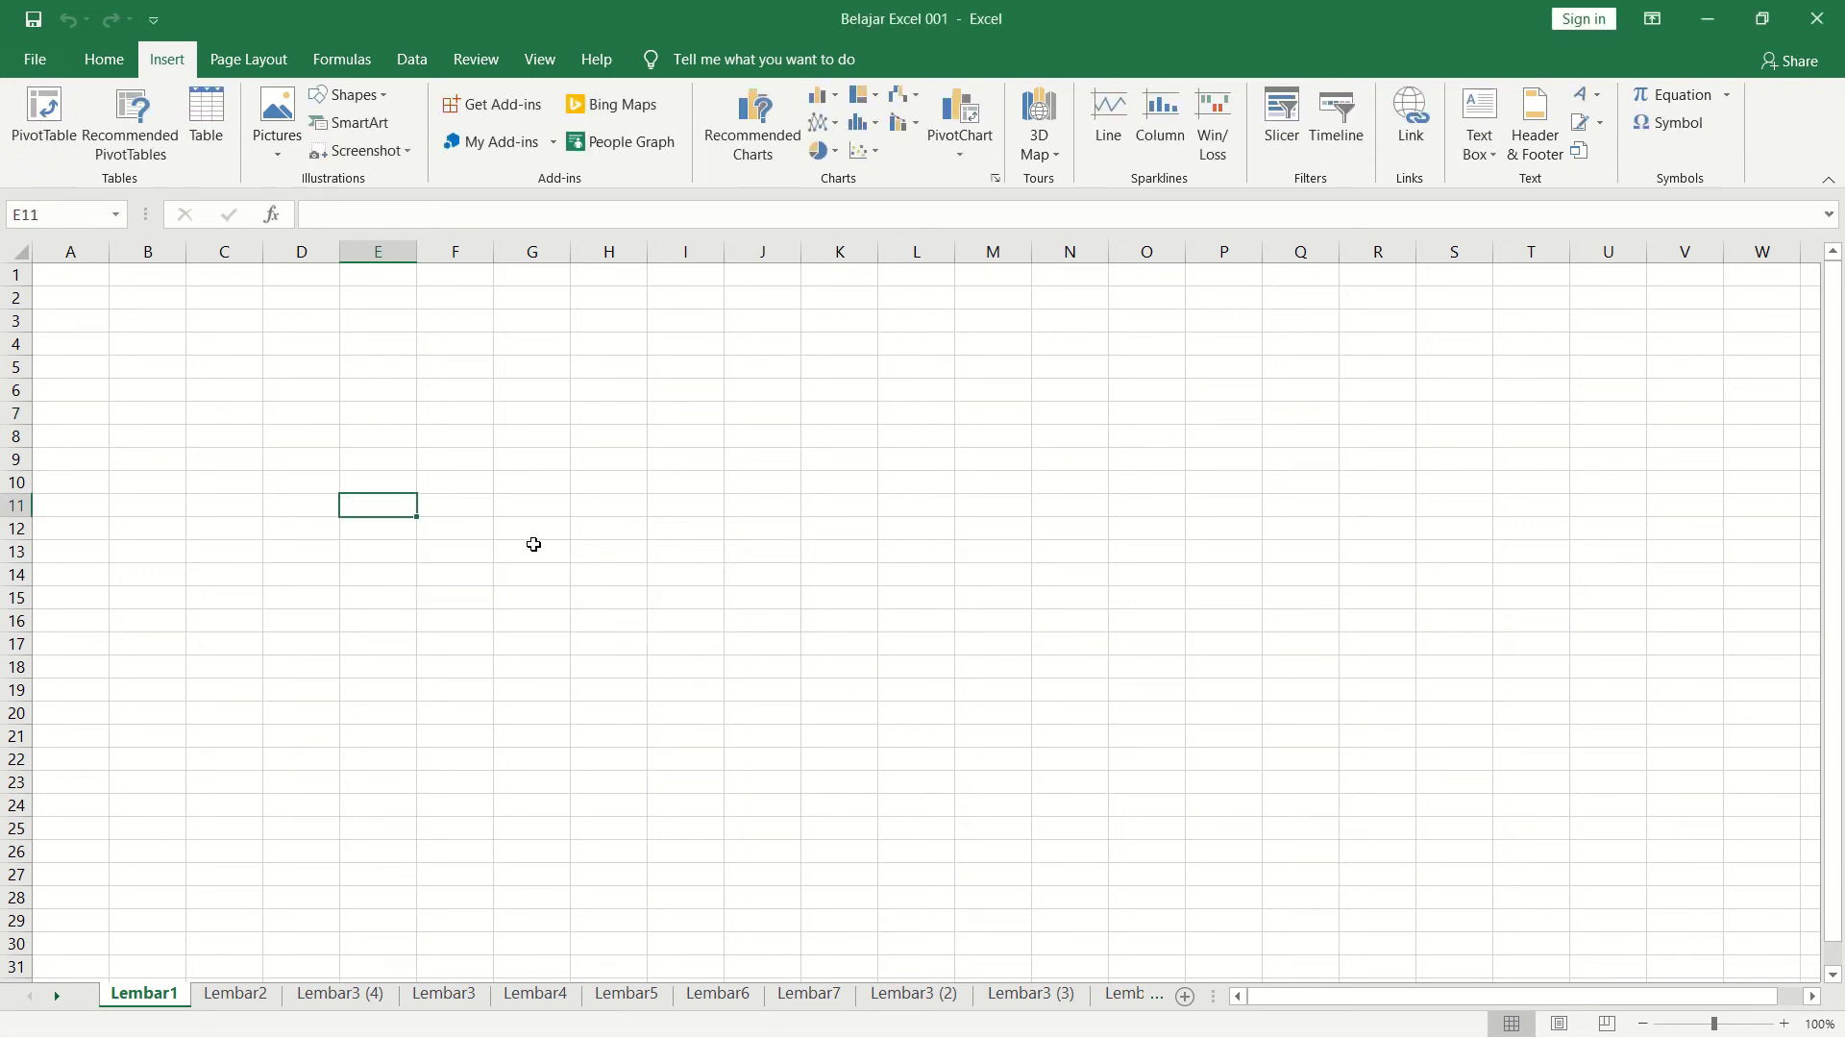
pyautogui.write('y gjh gjkhy gkj gk')
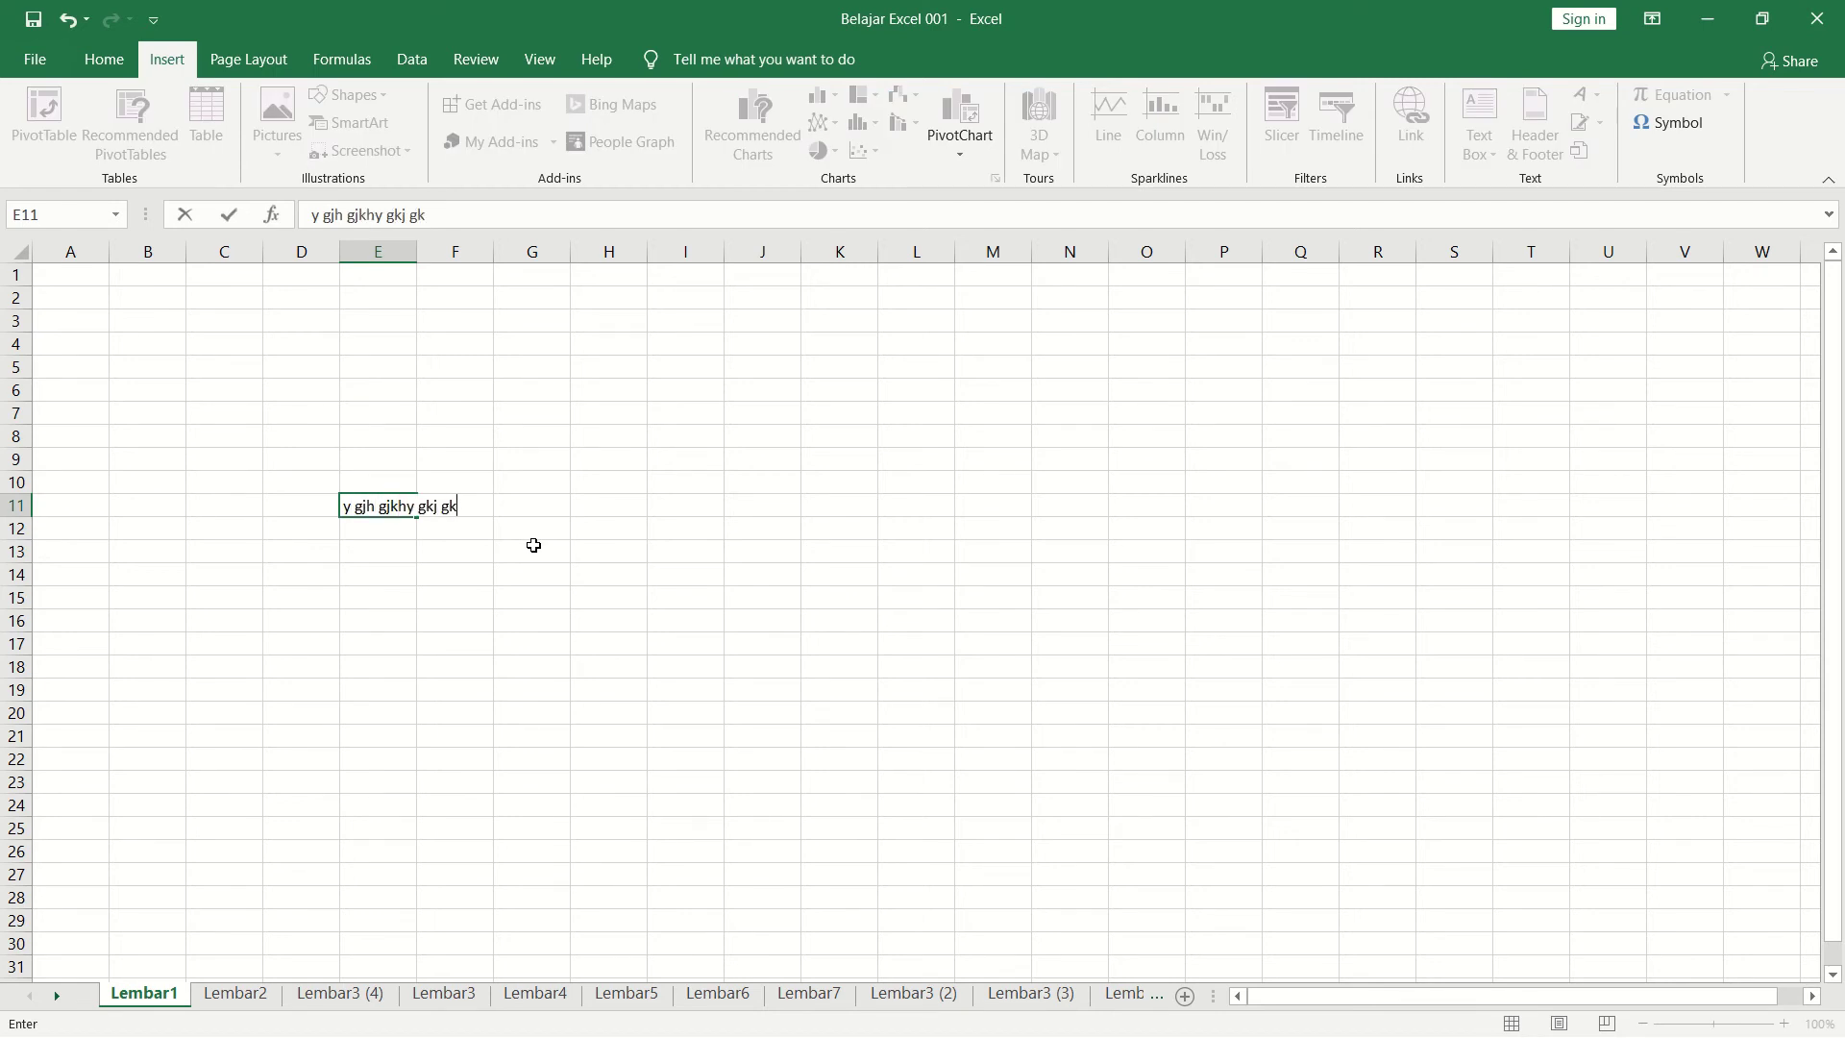
pyautogui.press('Escape')
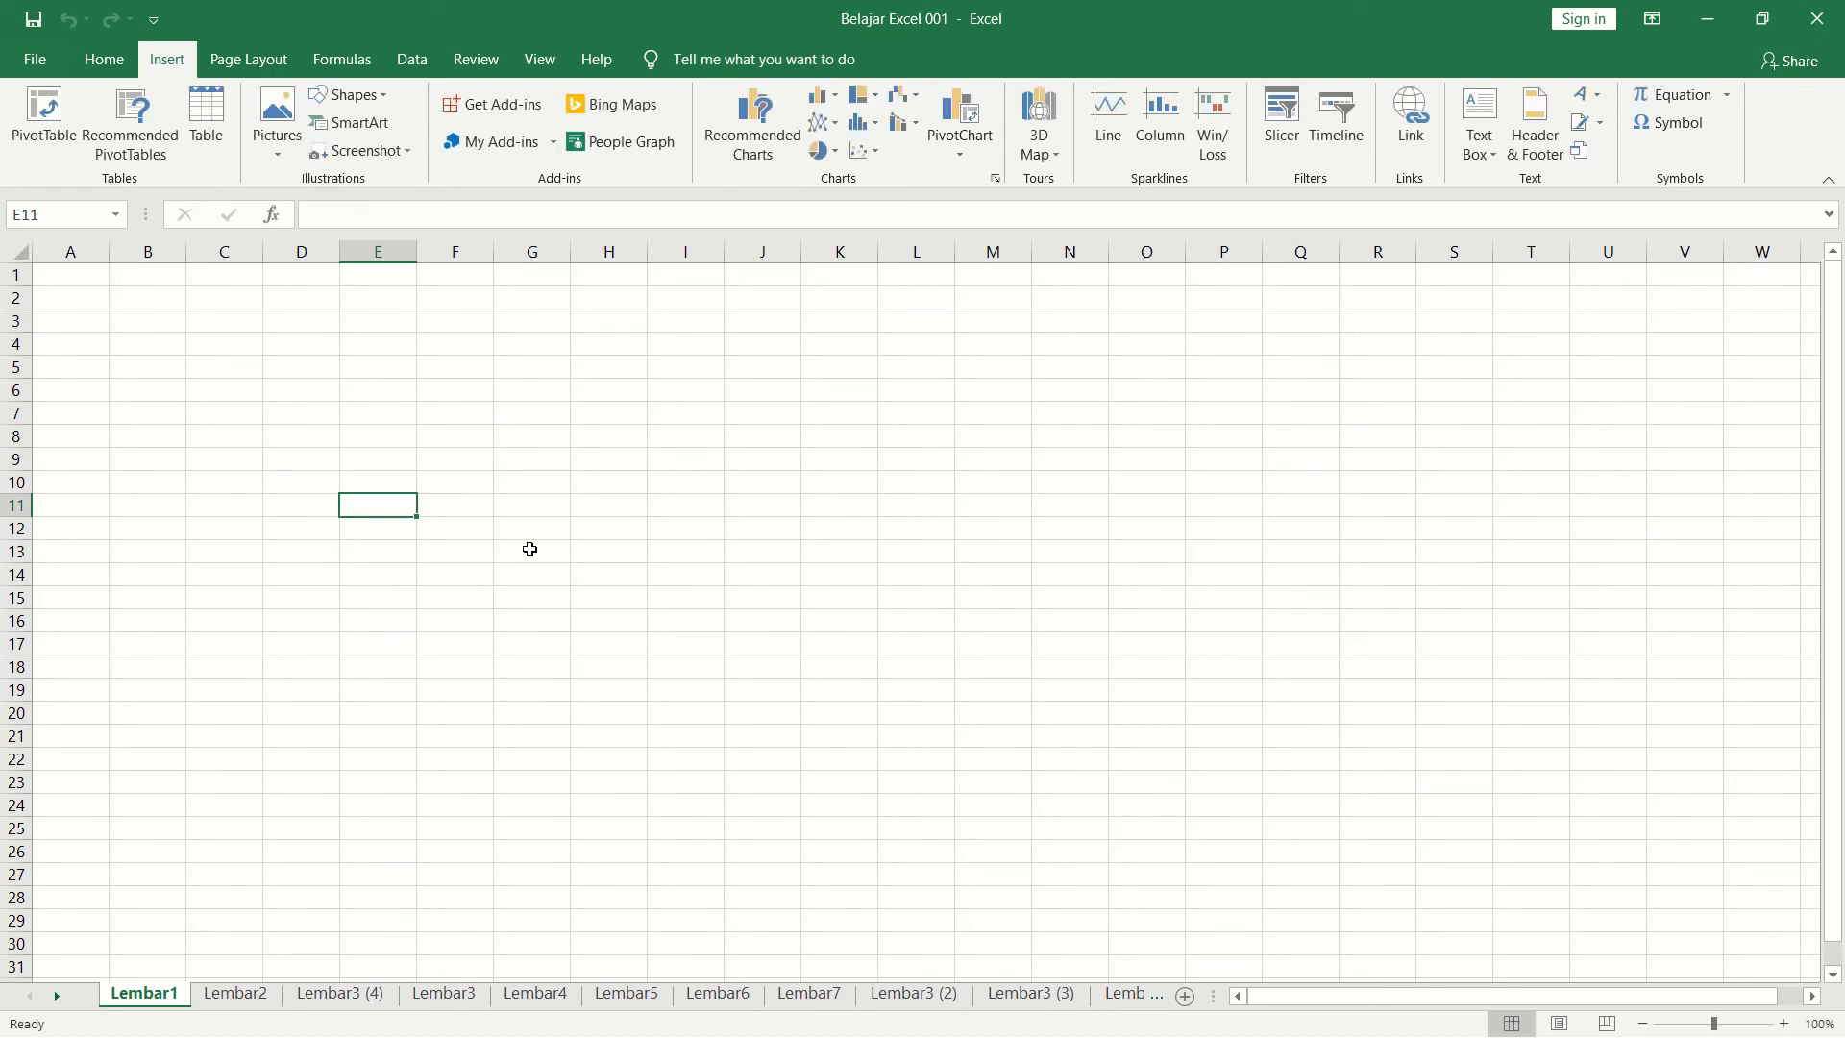
pyautogui.click(373, 567)
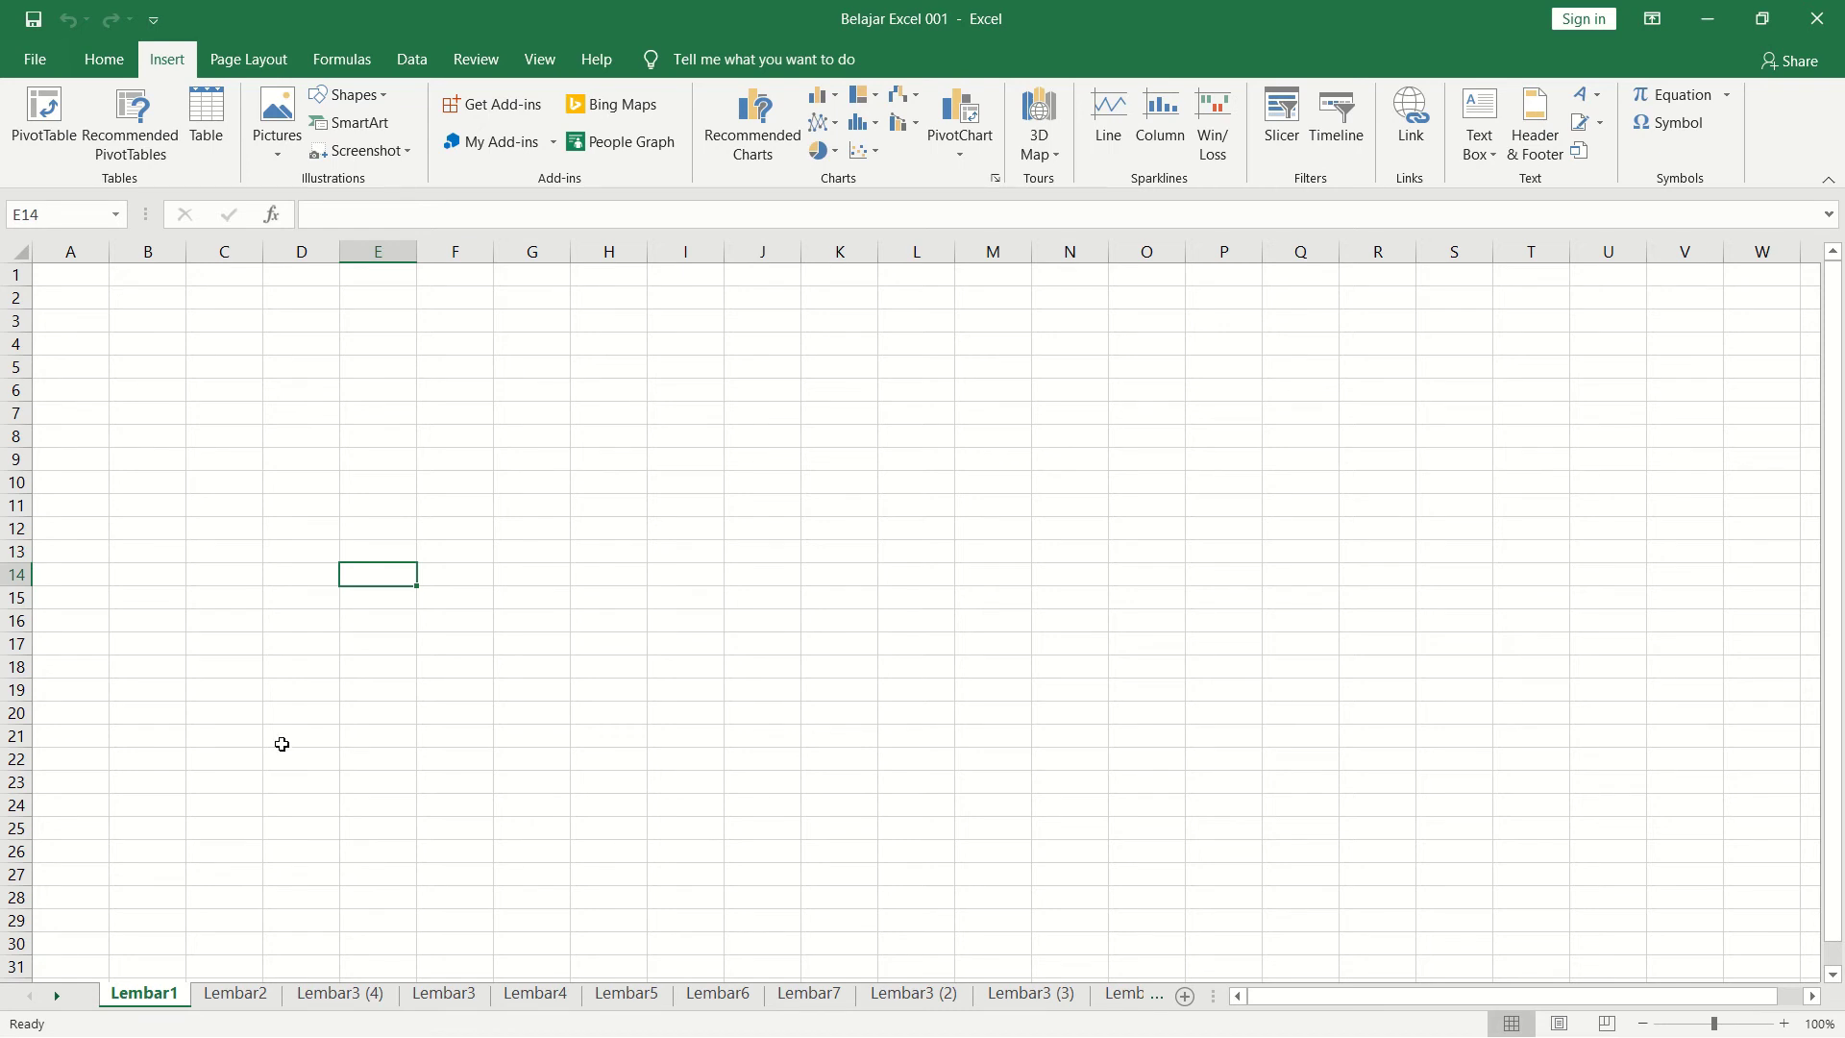
pyautogui.rightClick(149, 995)
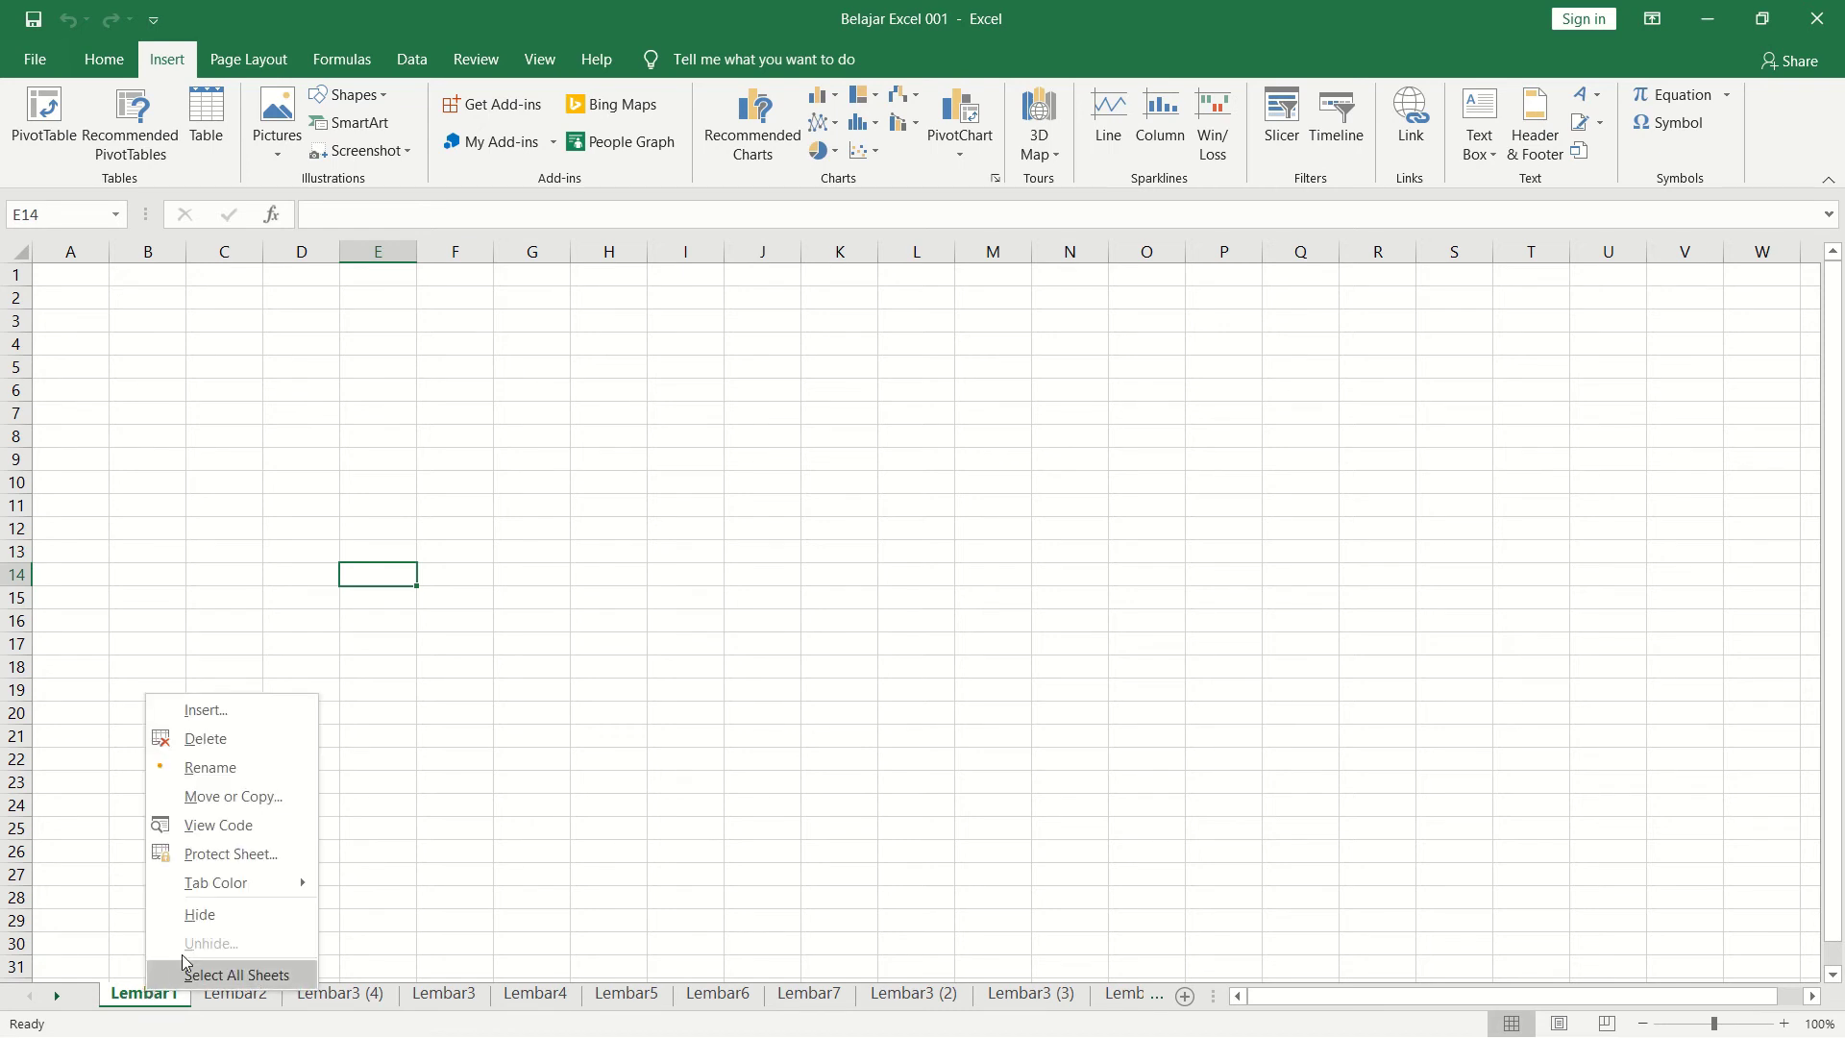
pyautogui.moveTo(255, 886)
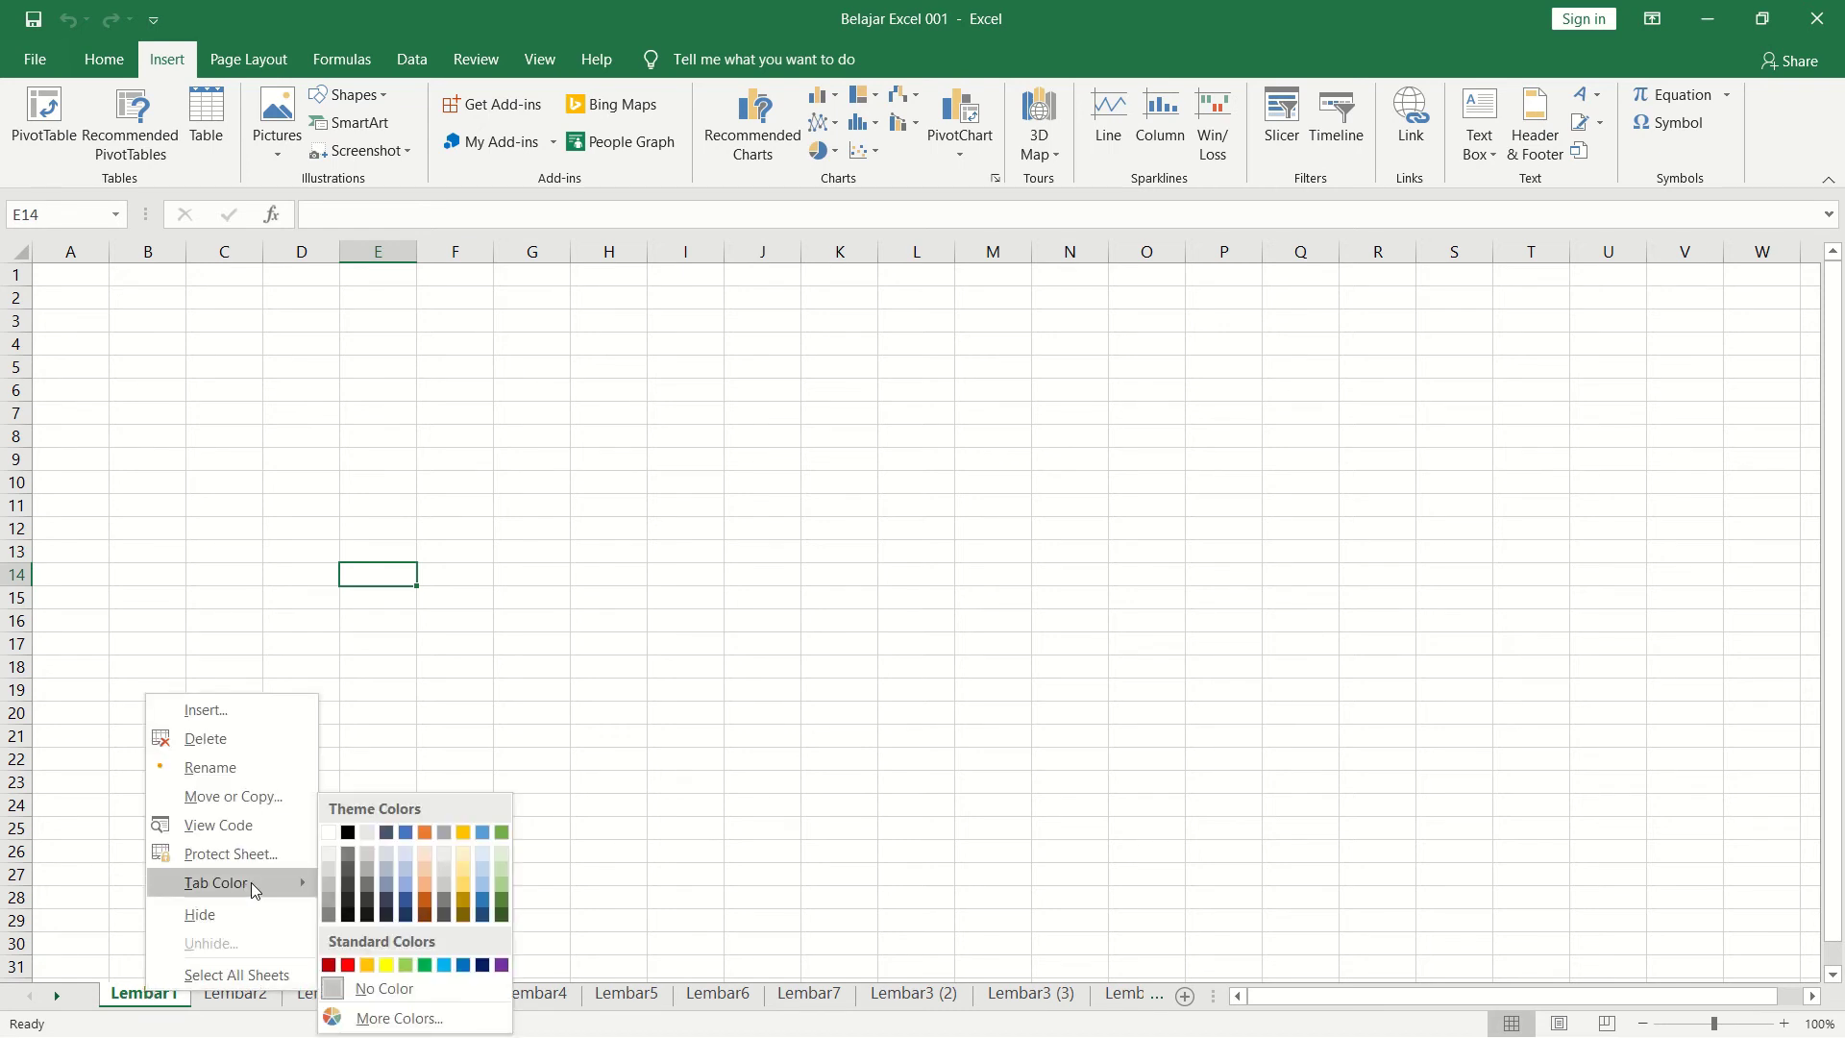
pyautogui.click(472, 692)
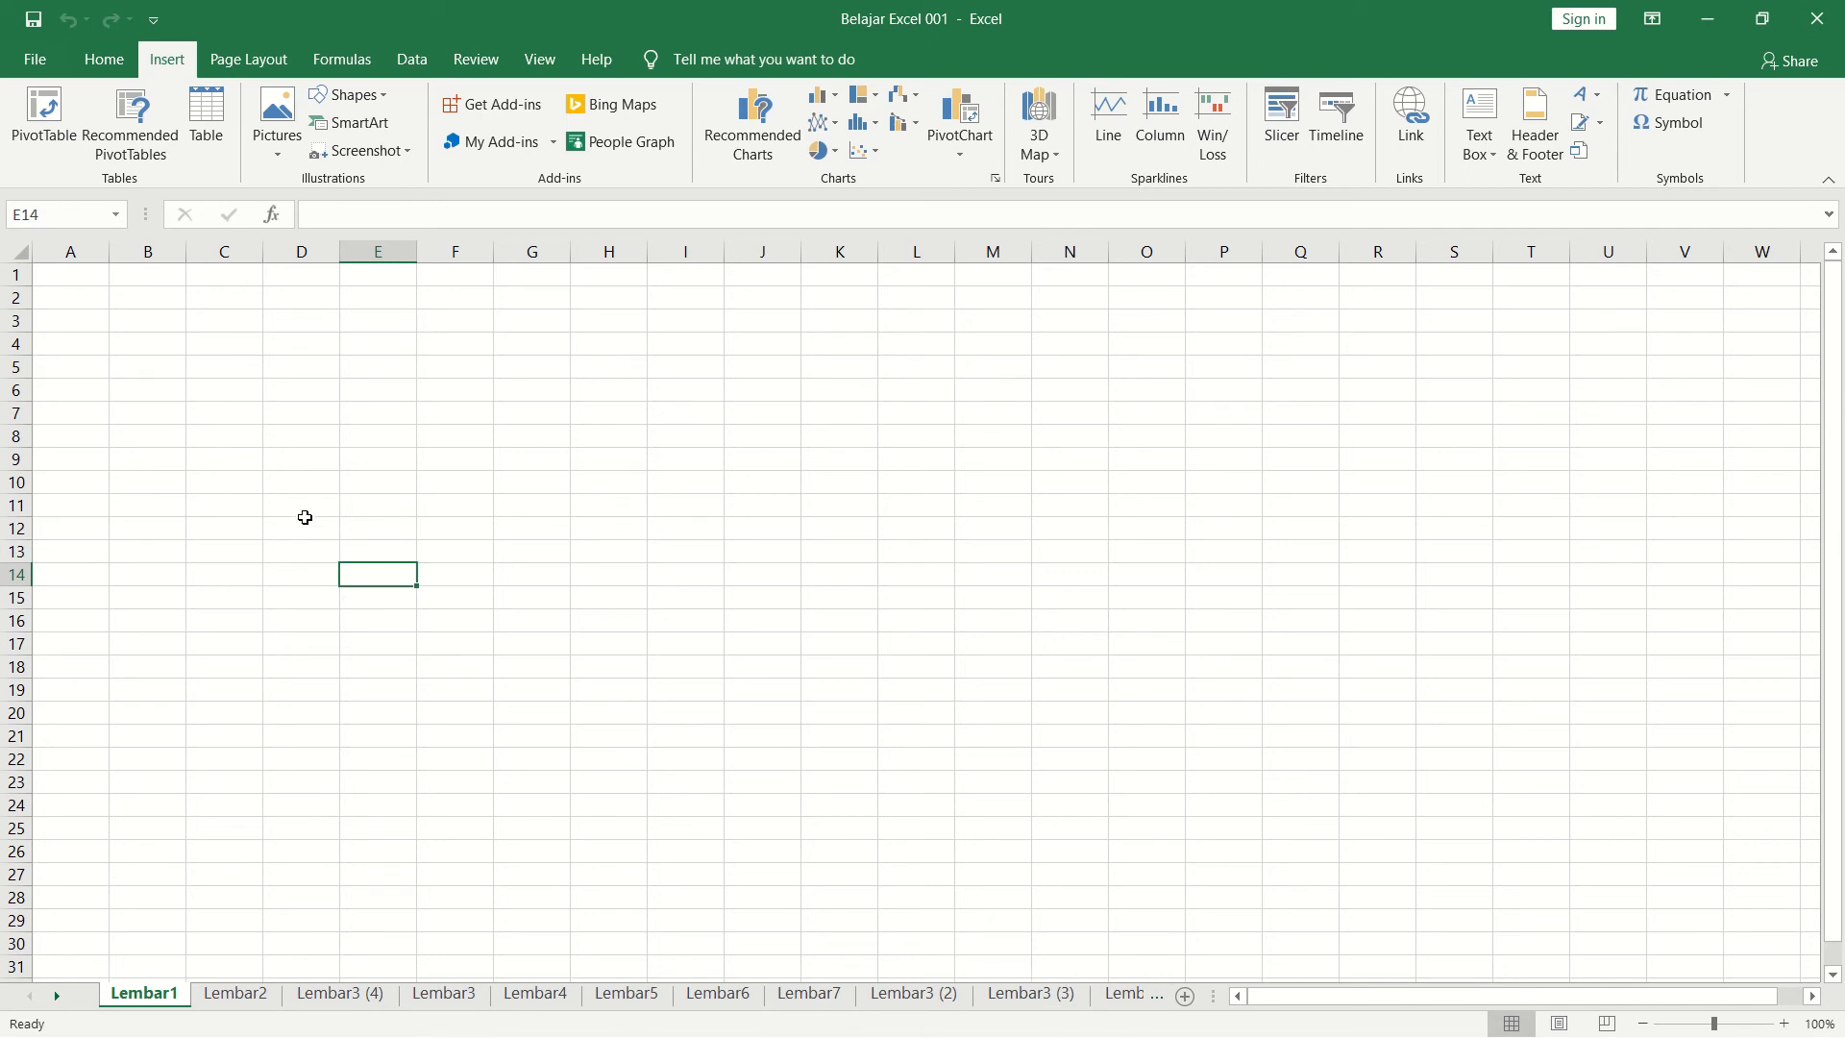
pyautogui.click(305, 511)
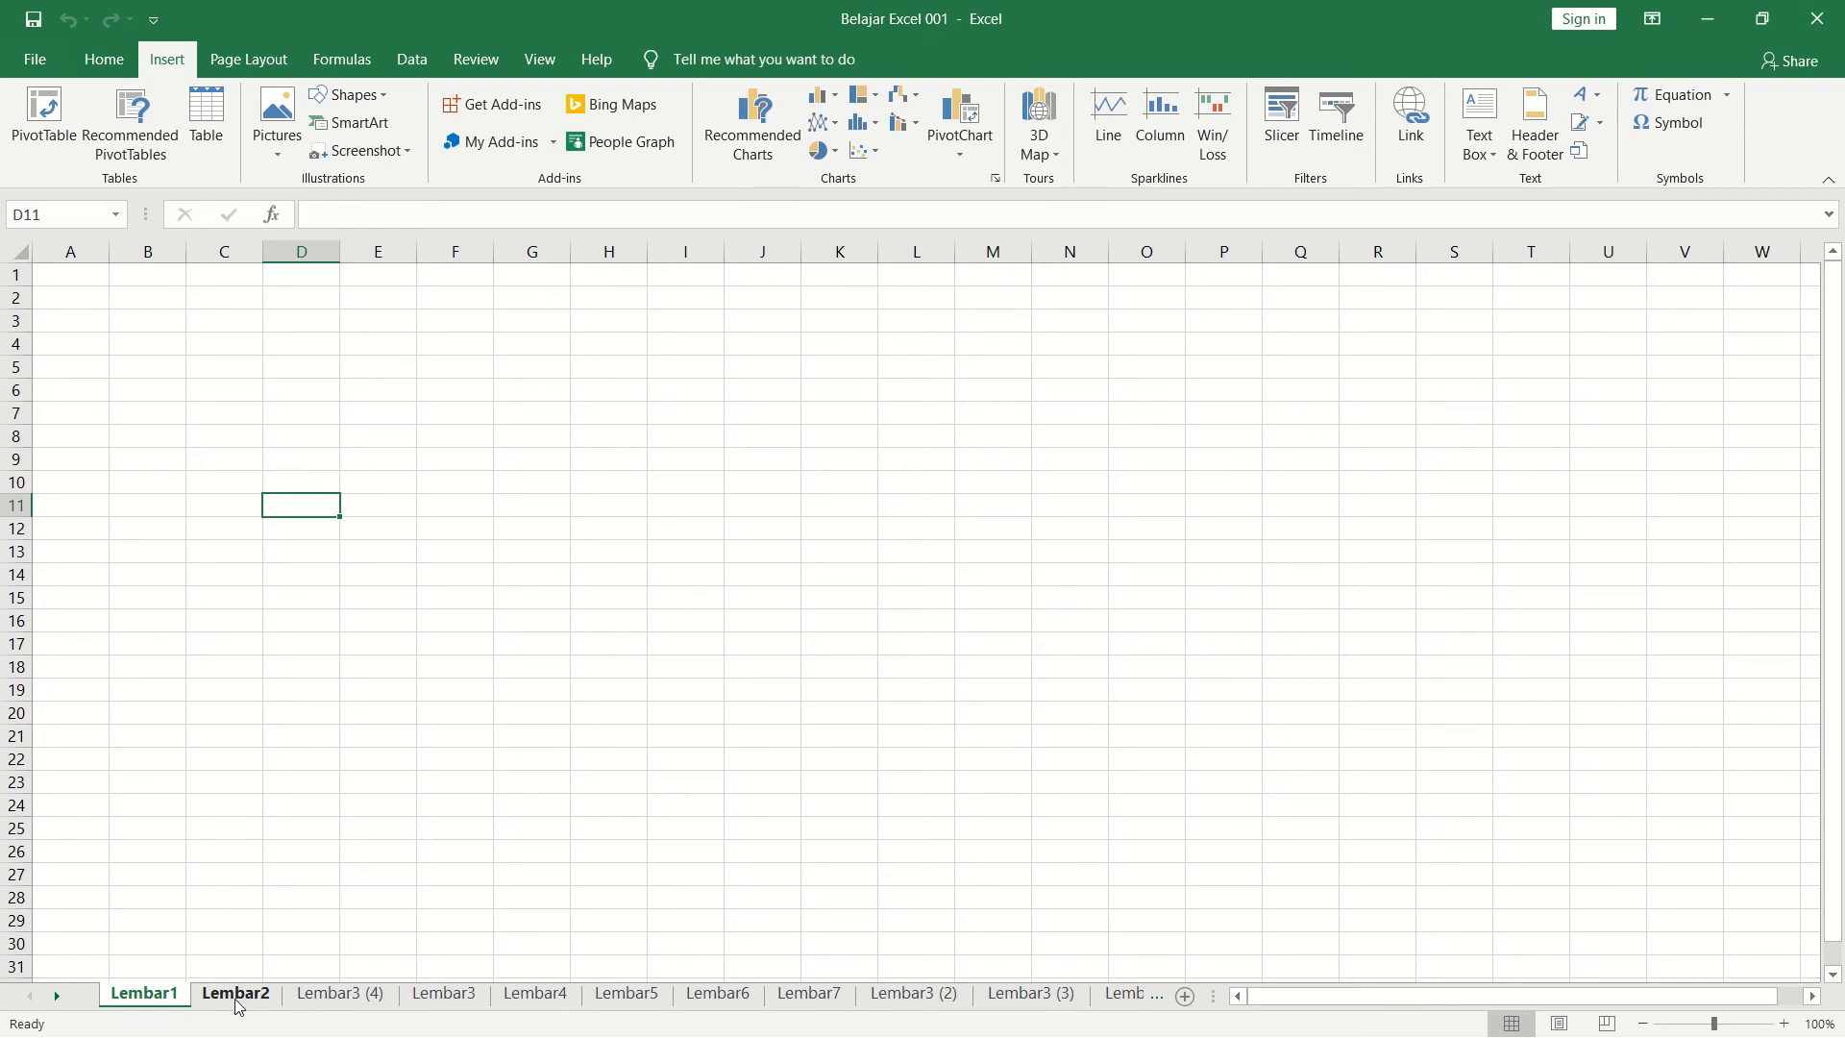
# Step: Set the tab color of the Lembar1 sheet to the standard red
pyautogui.rightClick(155, 995)
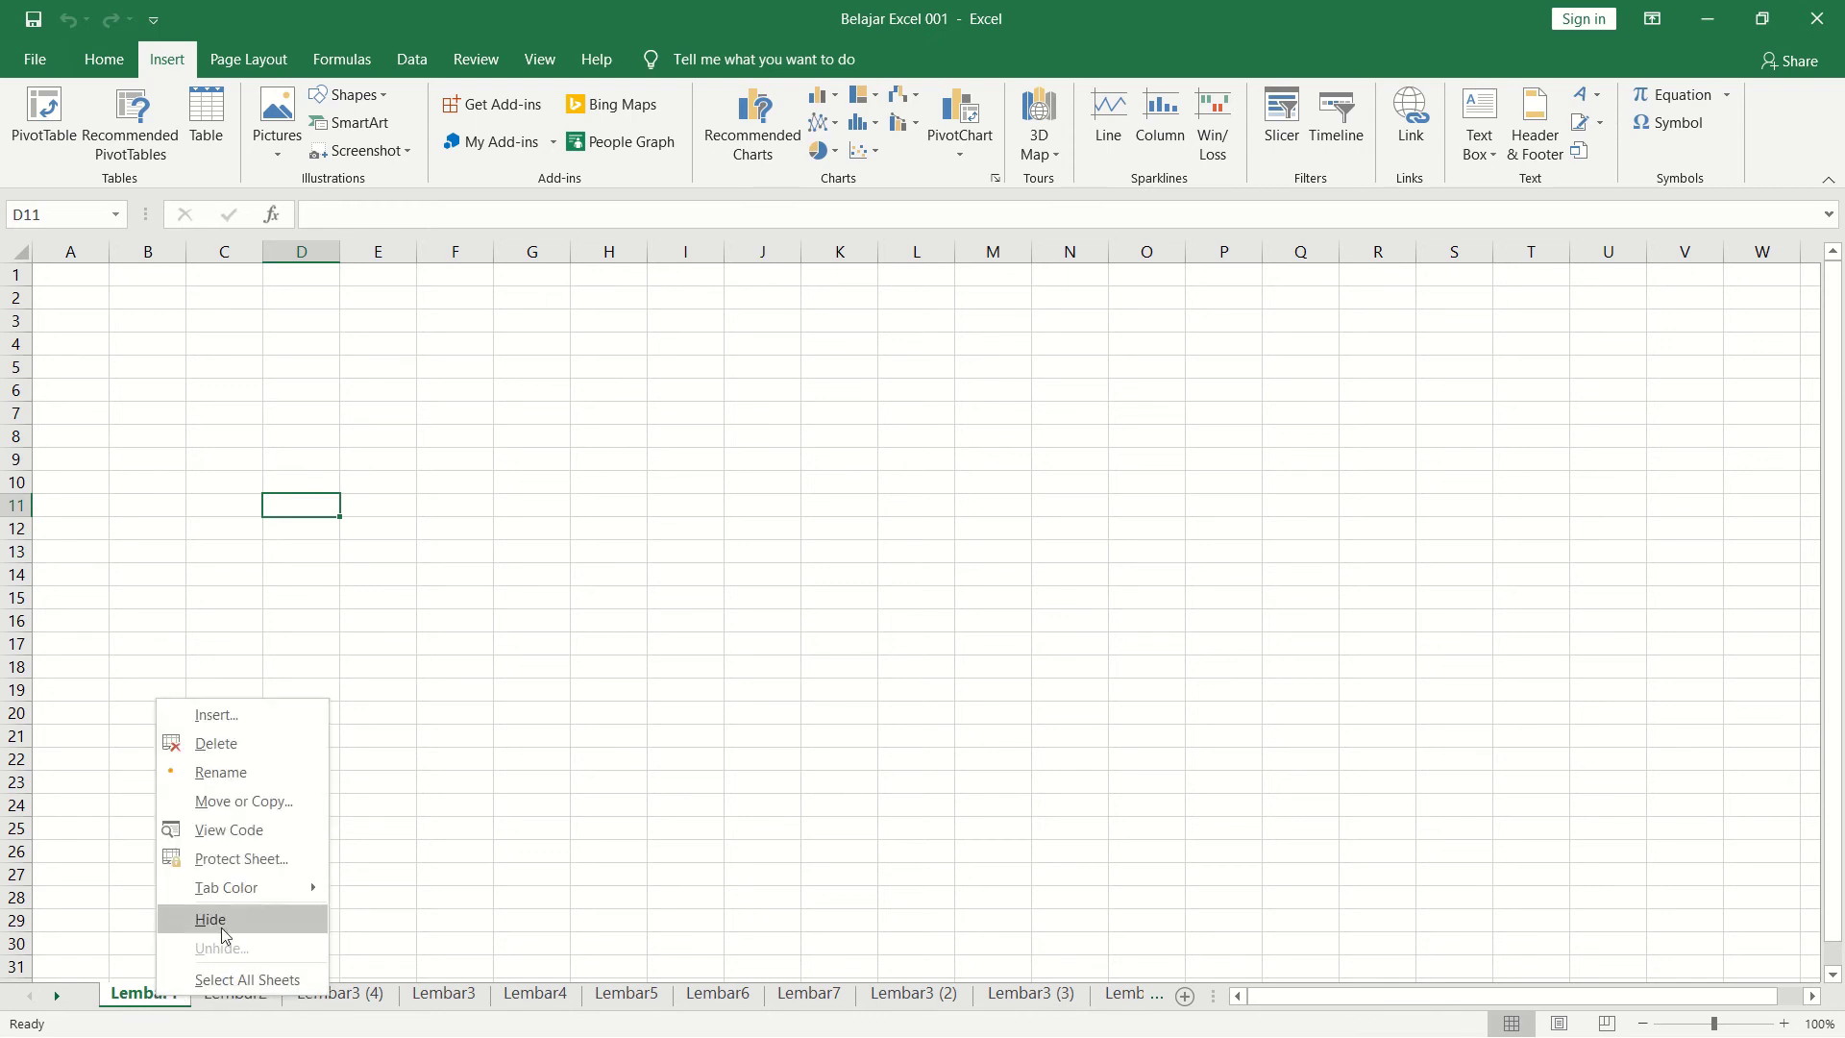
pyautogui.moveTo(266, 886)
pyautogui.click(358, 964)
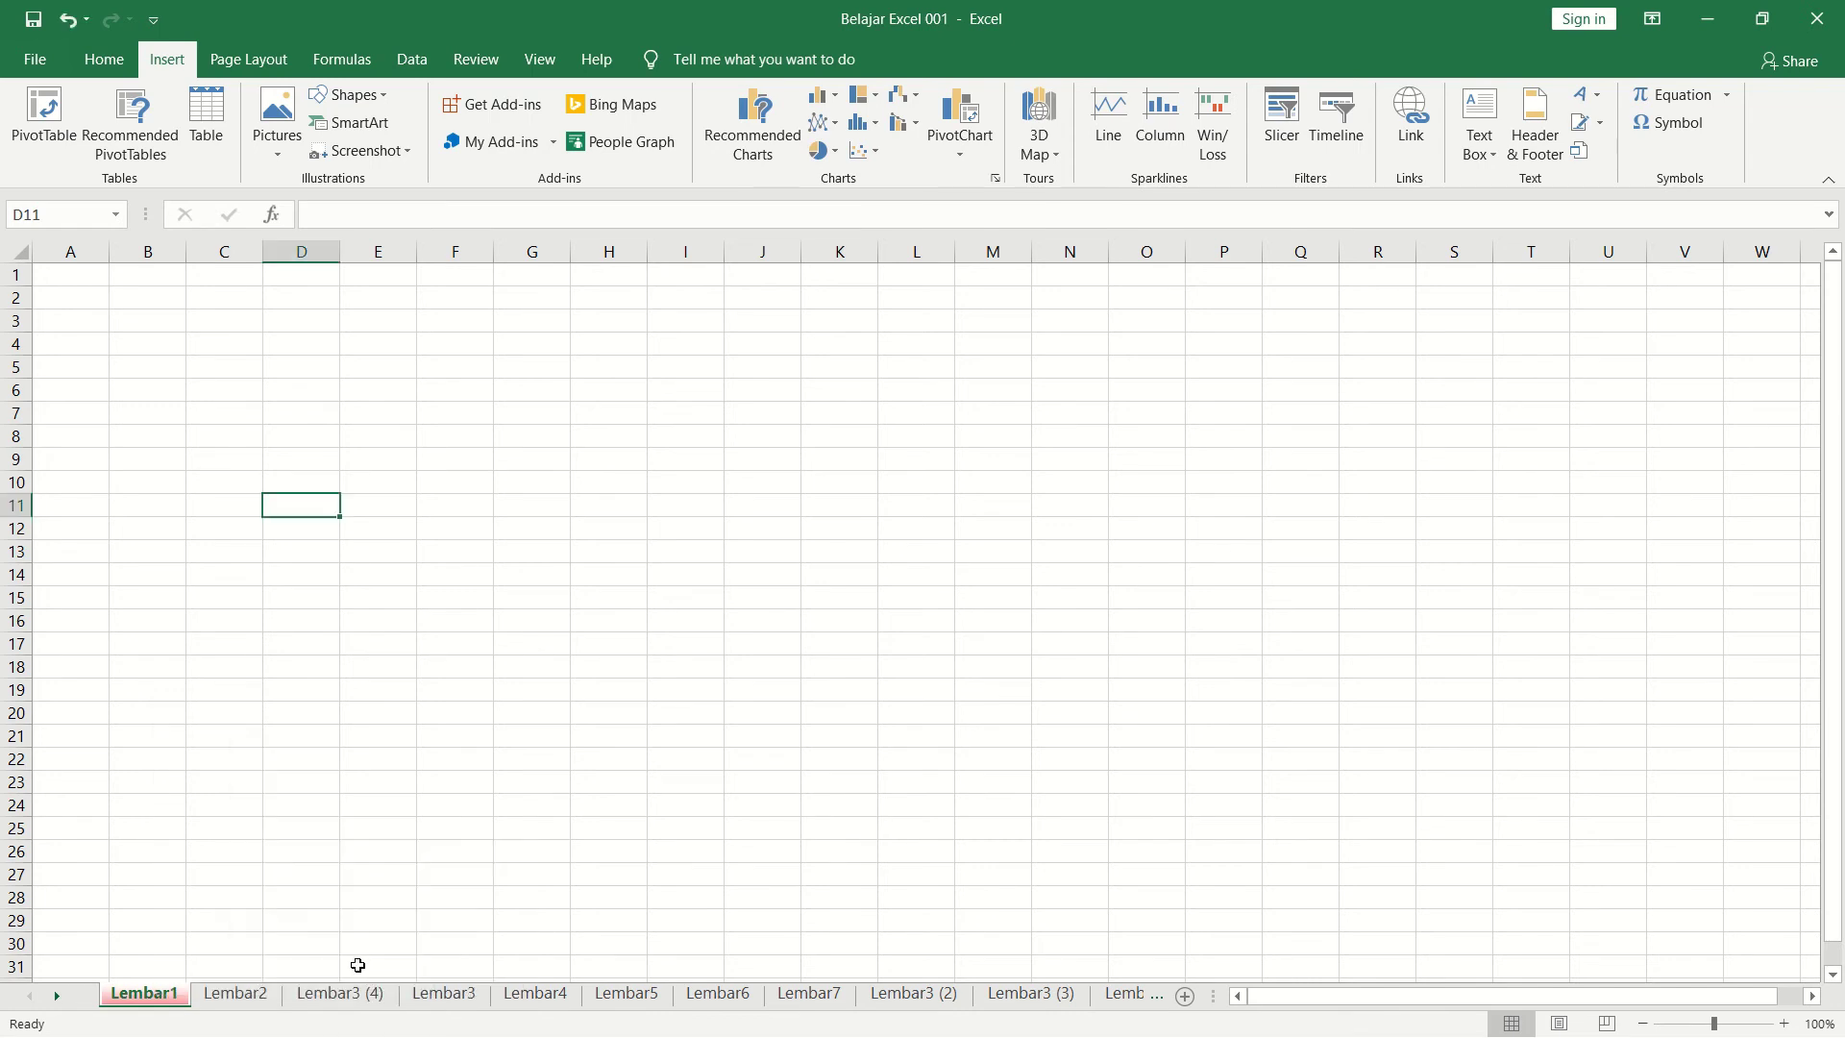
# Step: Set the tab color of the Lembar5 sheet to the standard yellow
pyautogui.rightClick(641, 1002)
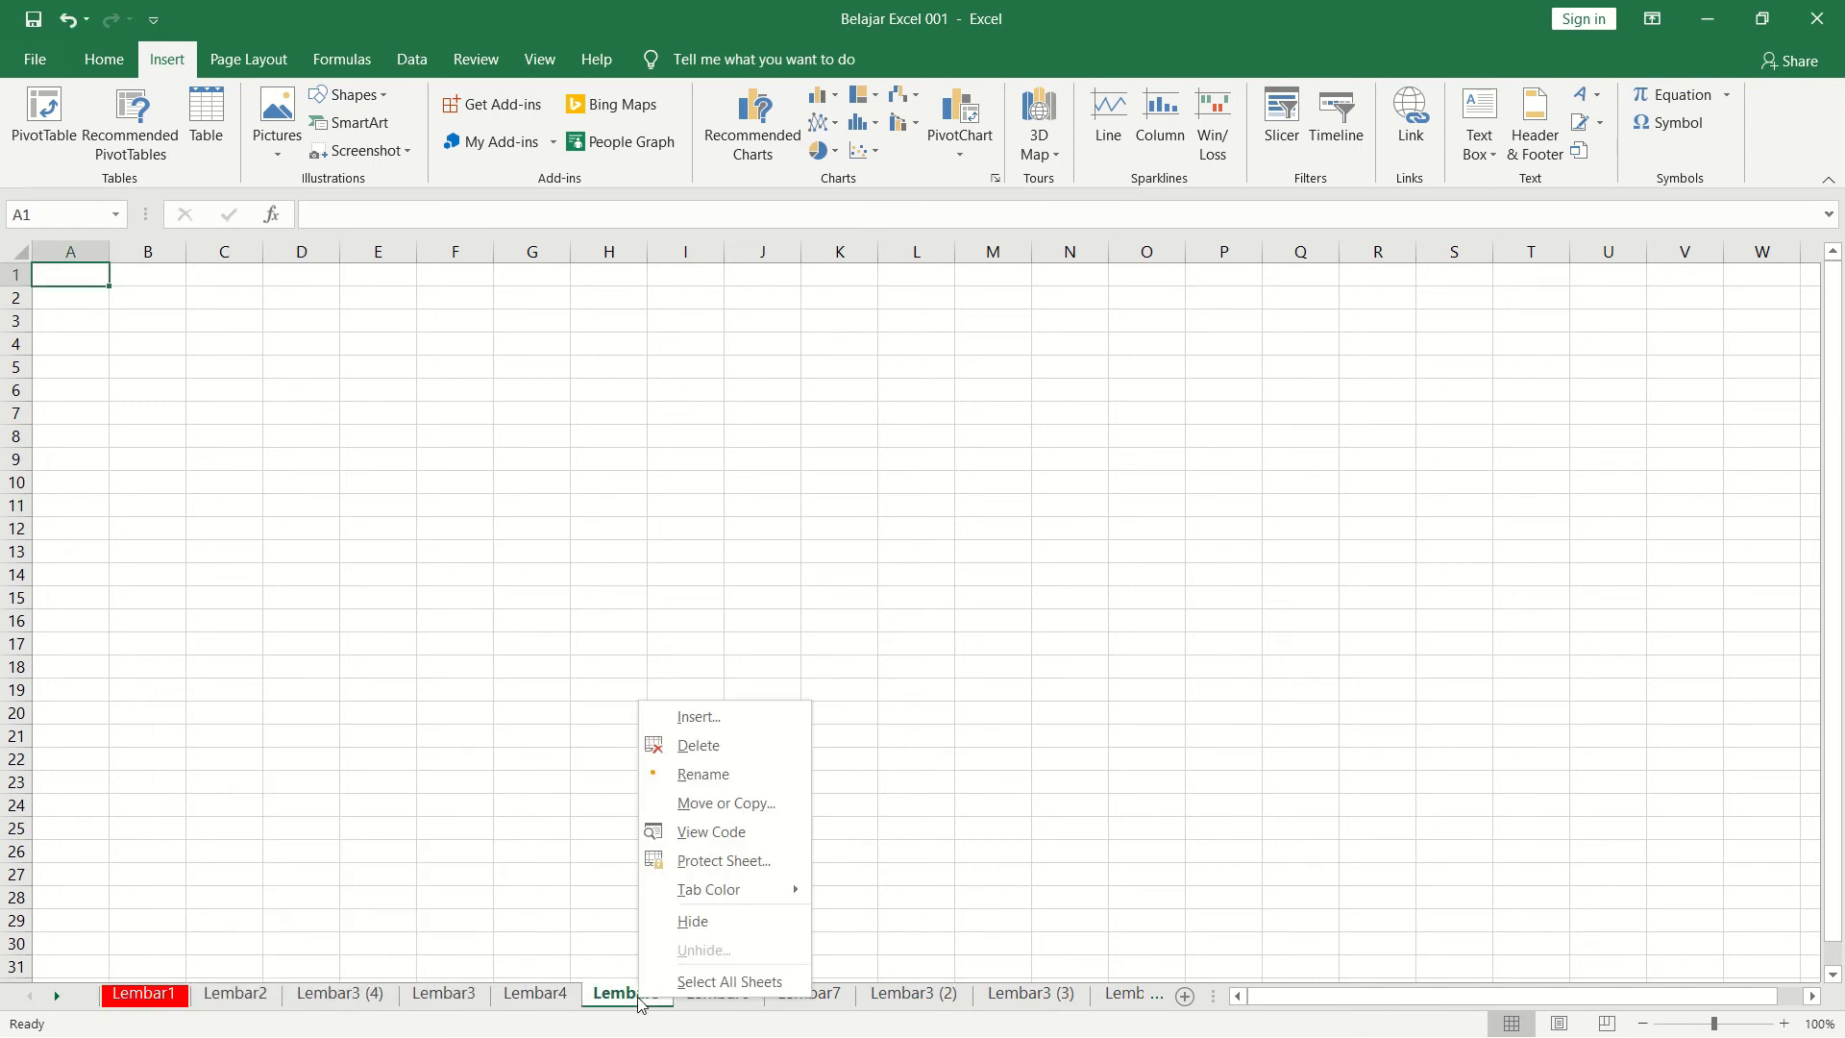
pyautogui.moveTo(735, 890)
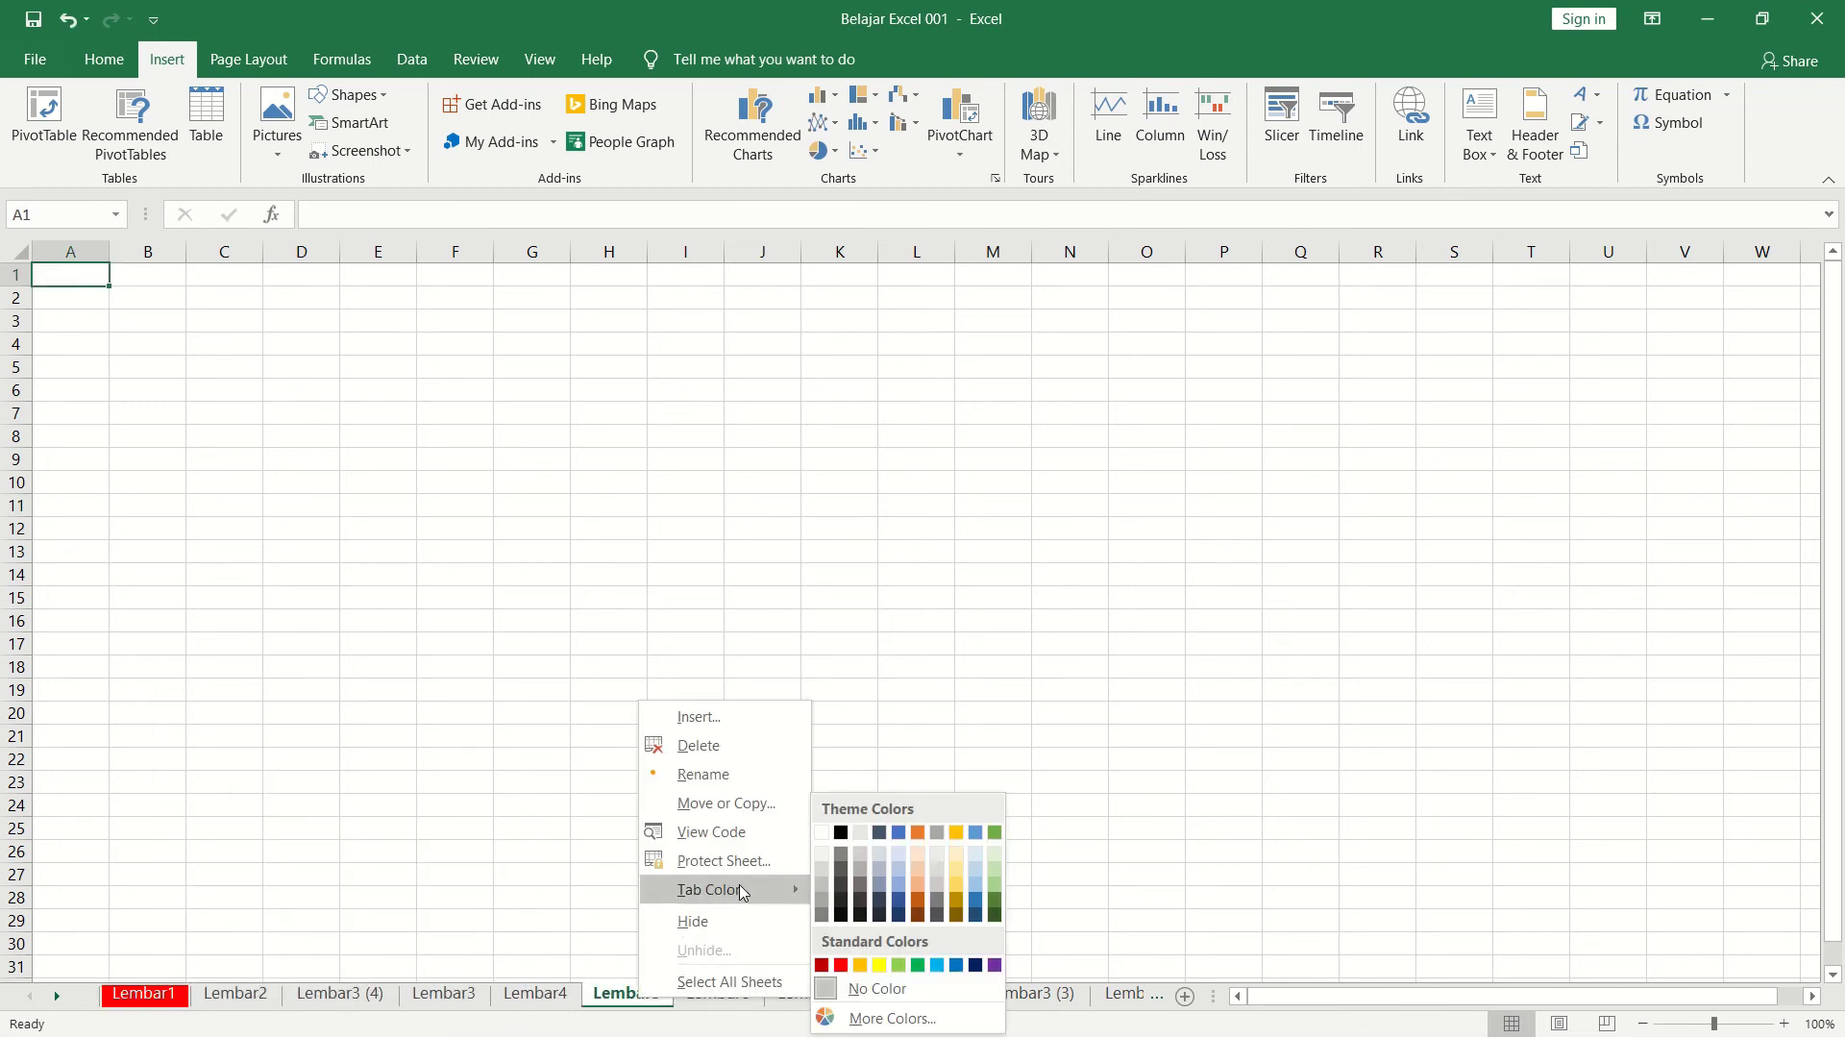
pyautogui.click(880, 965)
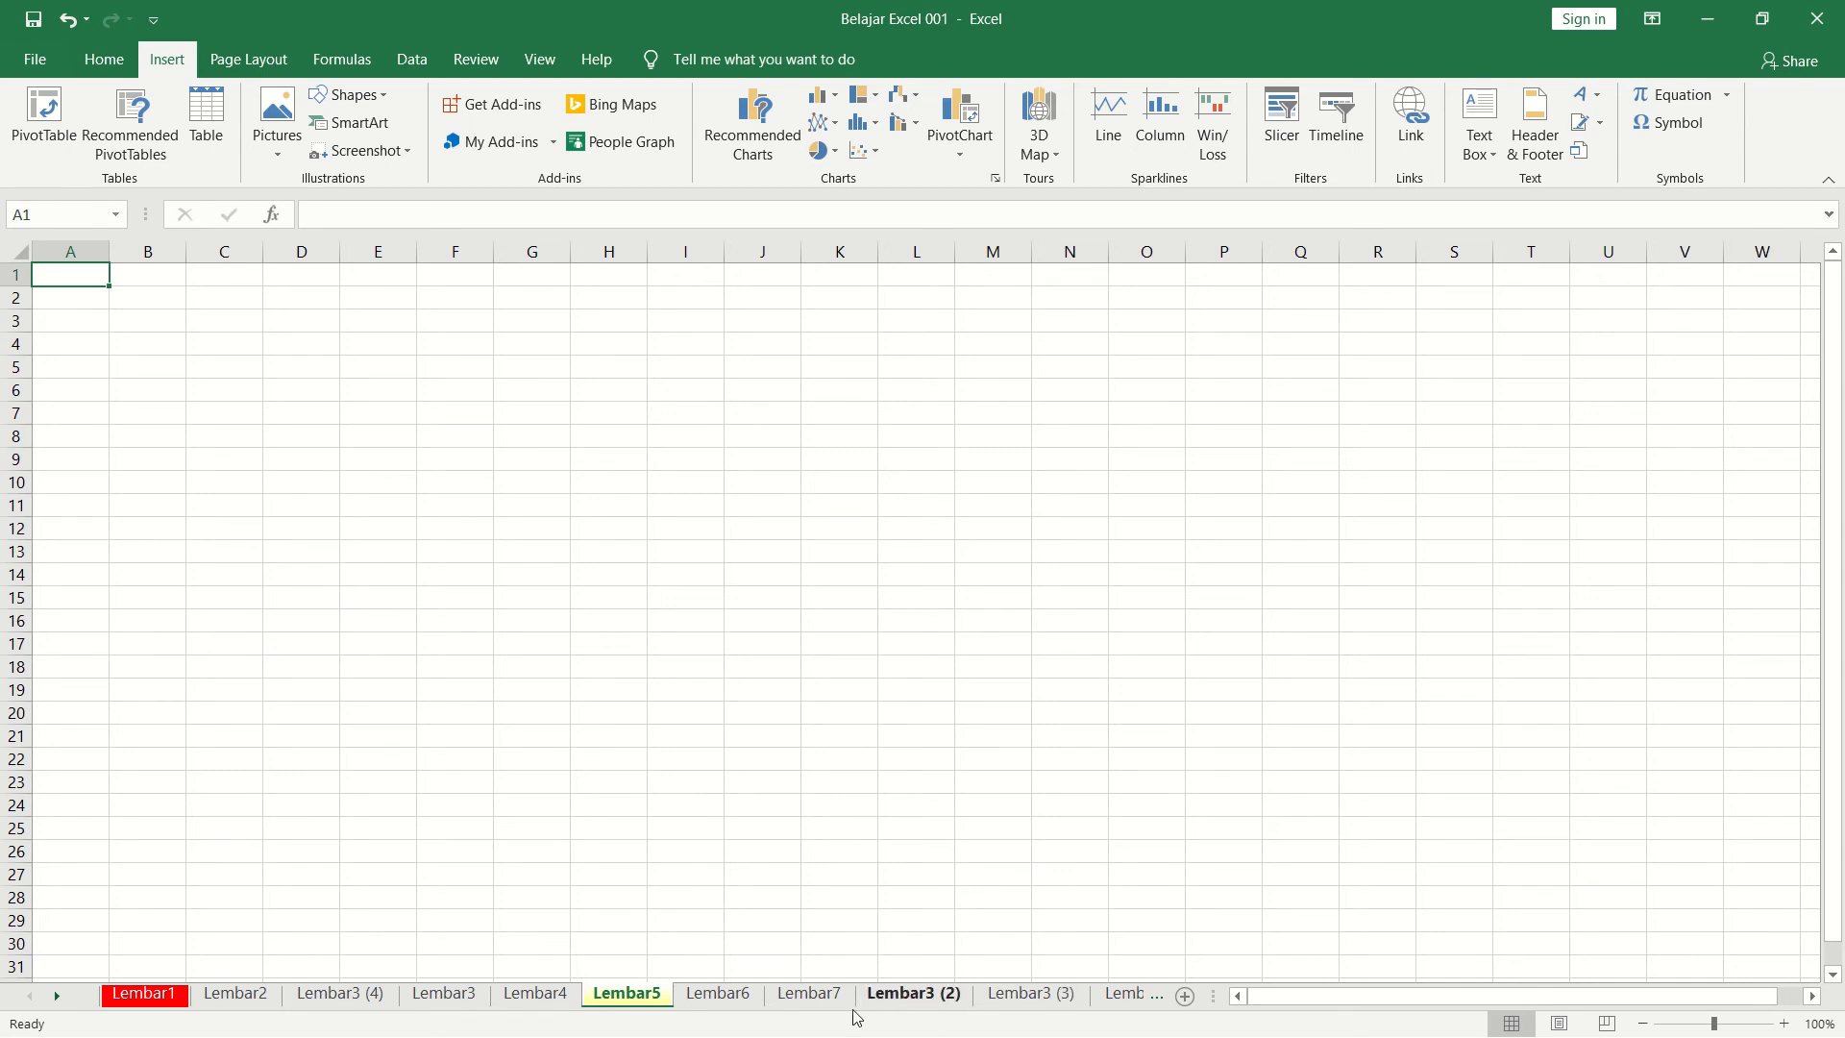
# Step: Set the tab color of the Lembar7 sheet to the standard green
pyautogui.rightClick(824, 1000)
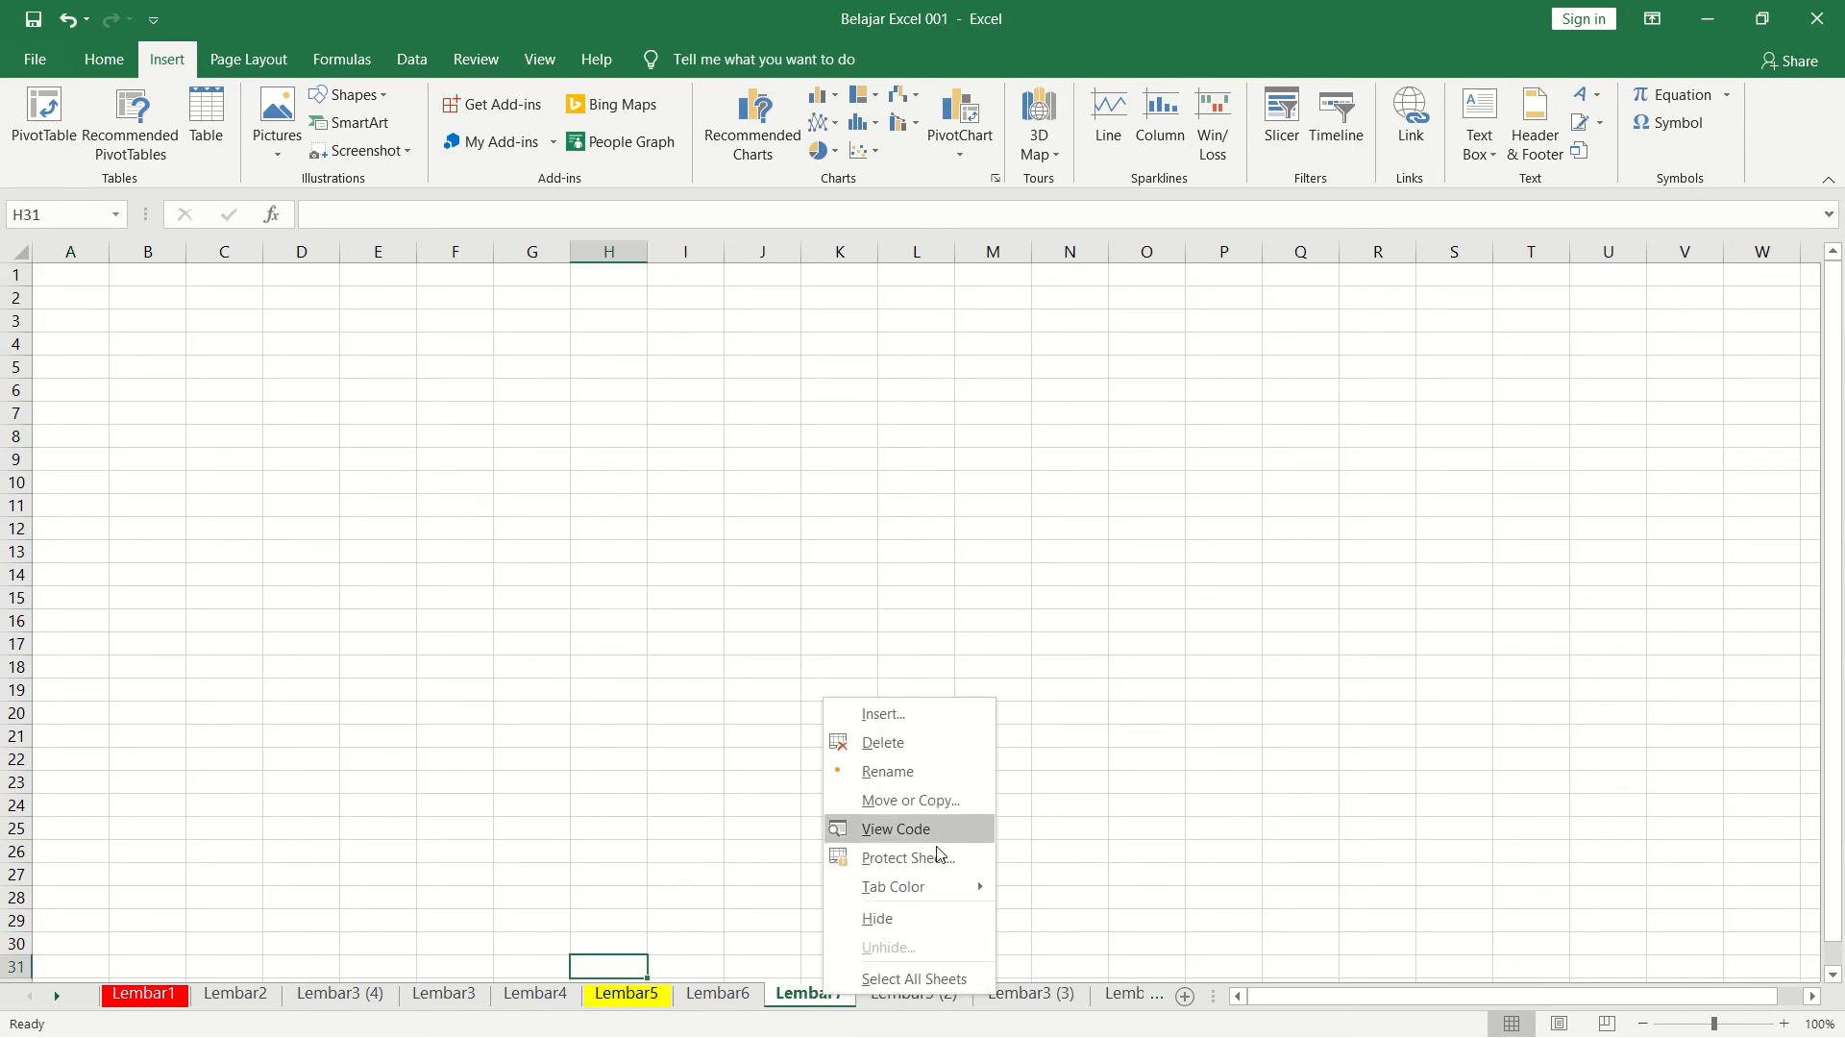
pyautogui.moveTo(940, 888)
pyautogui.click(1096, 963)
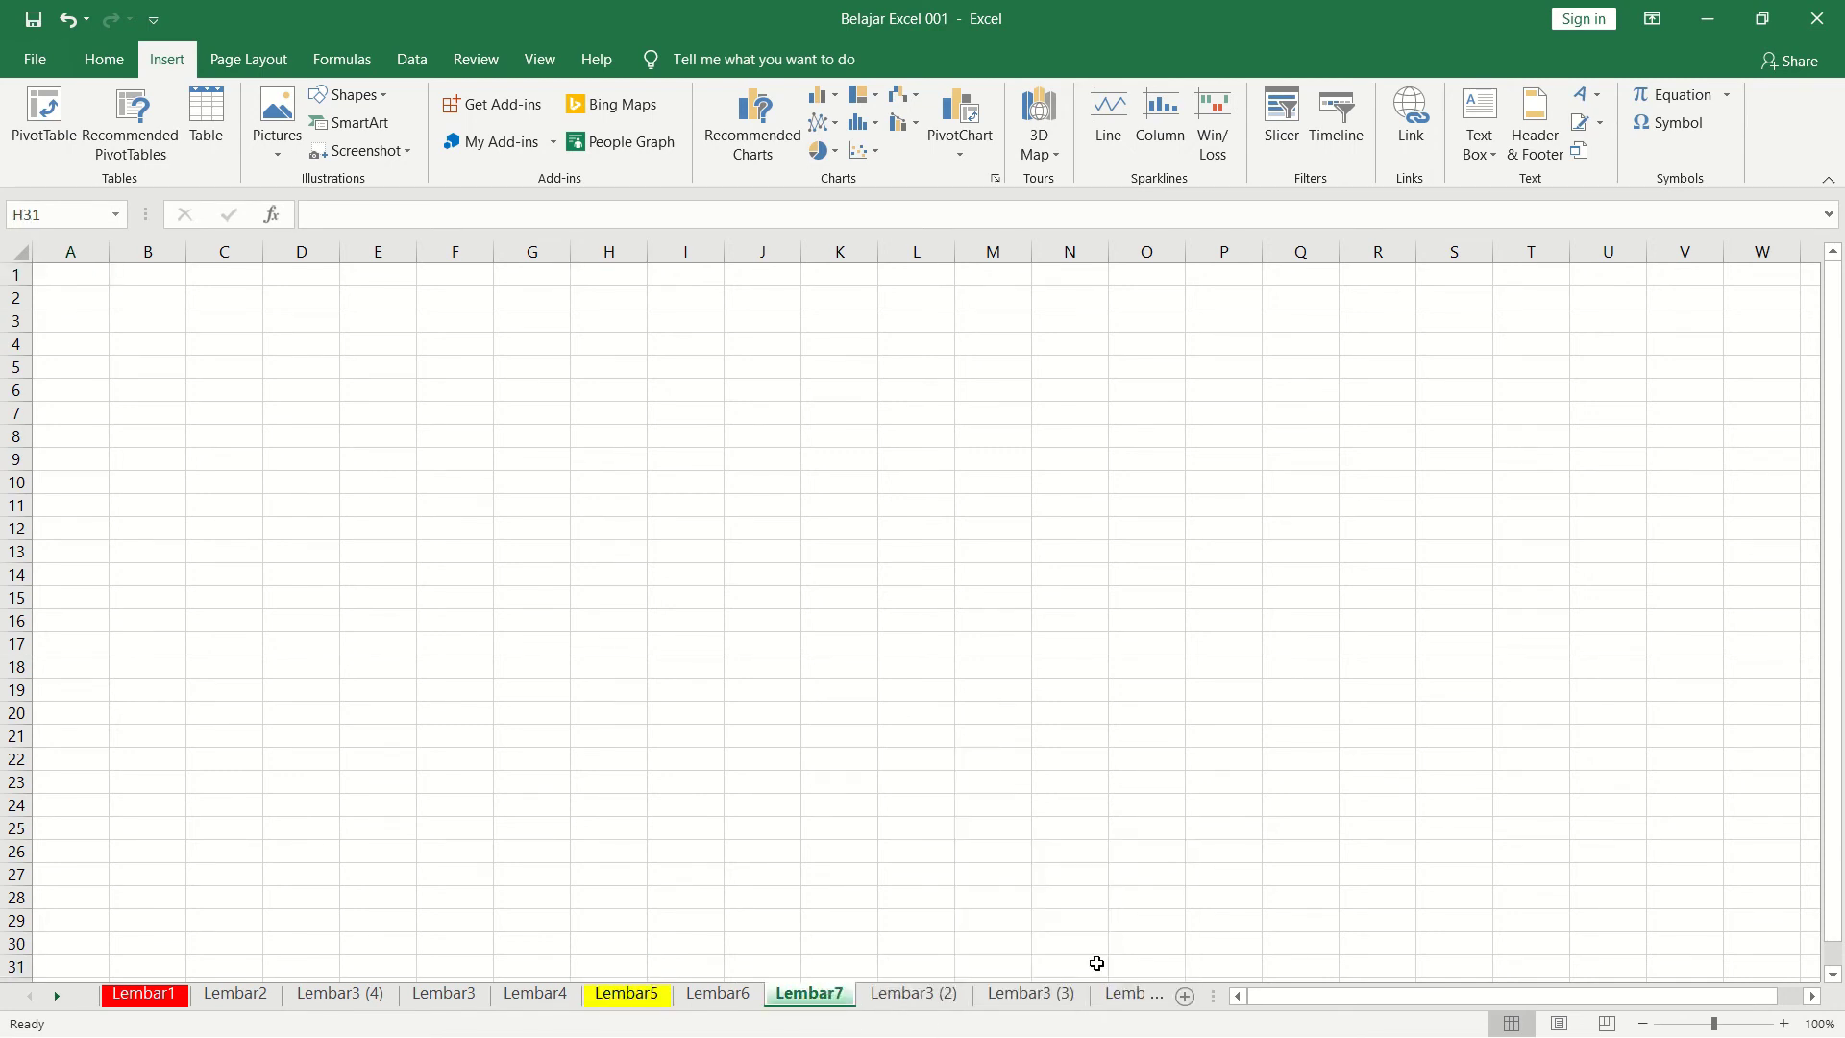
pyautogui.click(564, 825)
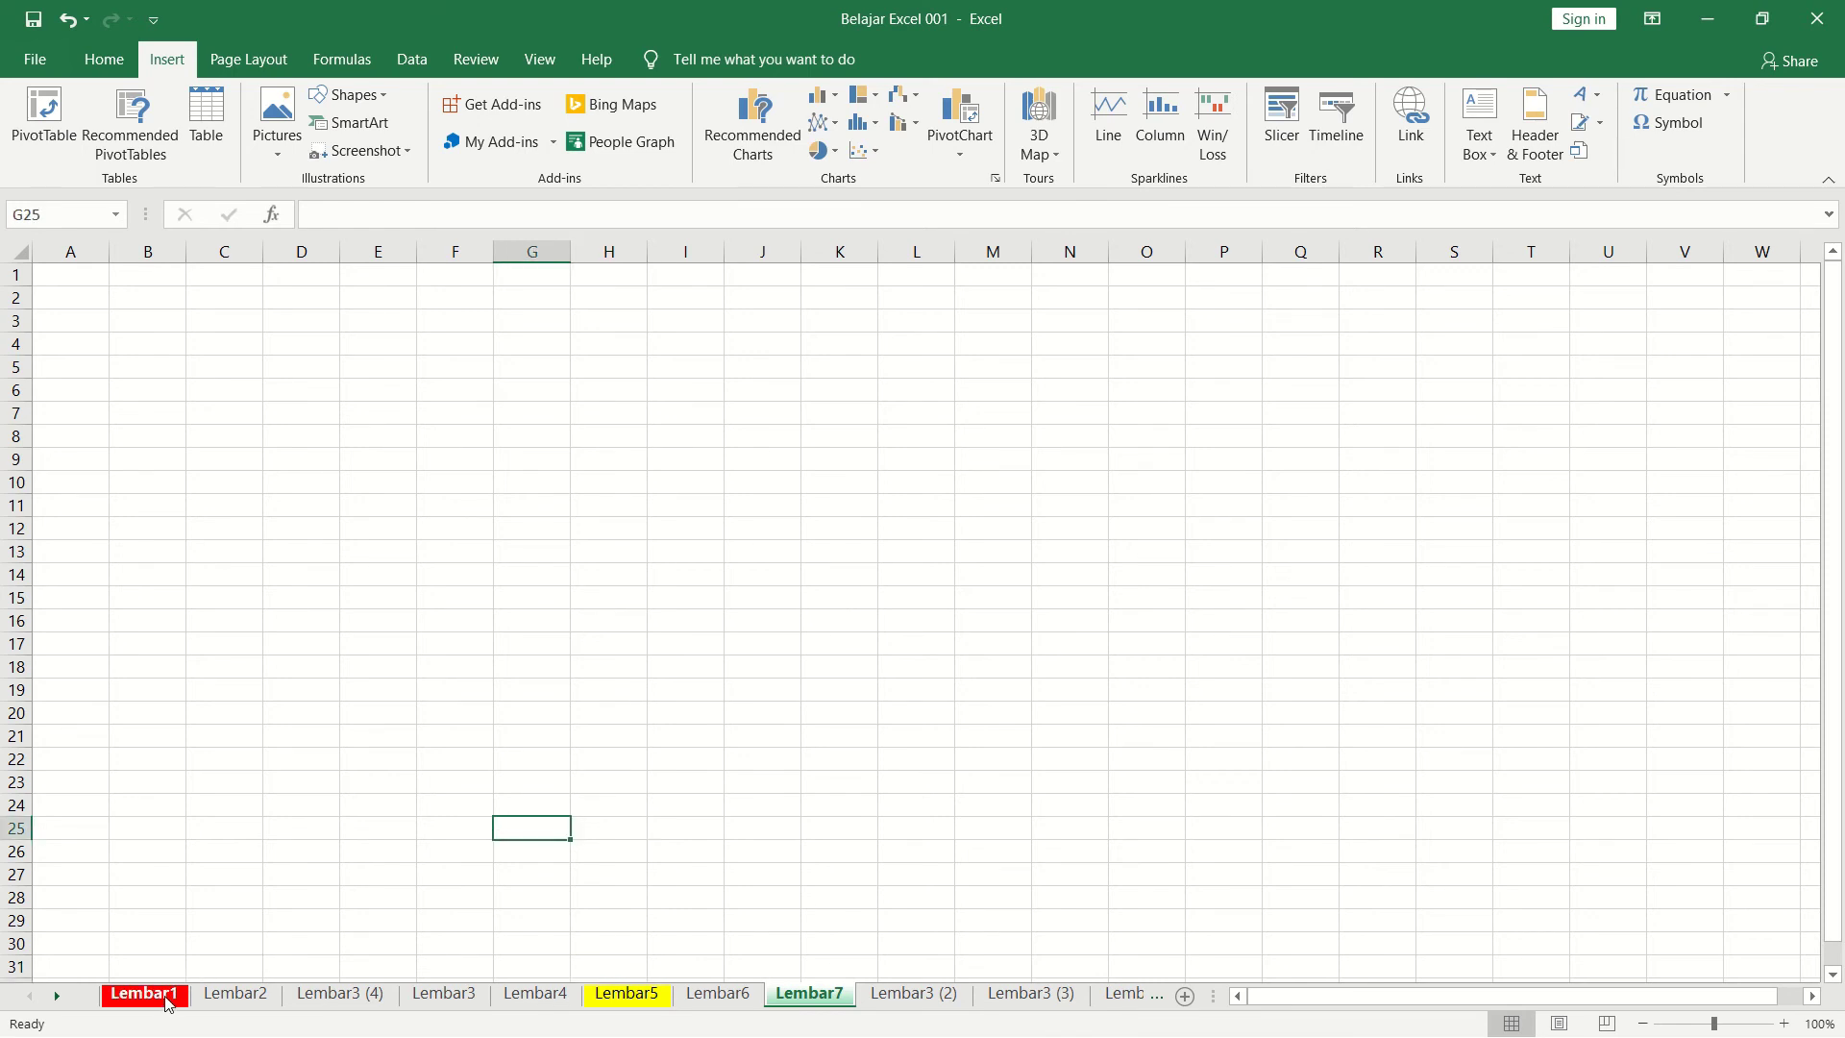
# Step: Switch between the colored and uncolored sheets to compare how their tabs look when active and inactive
pyautogui.click(232, 999)
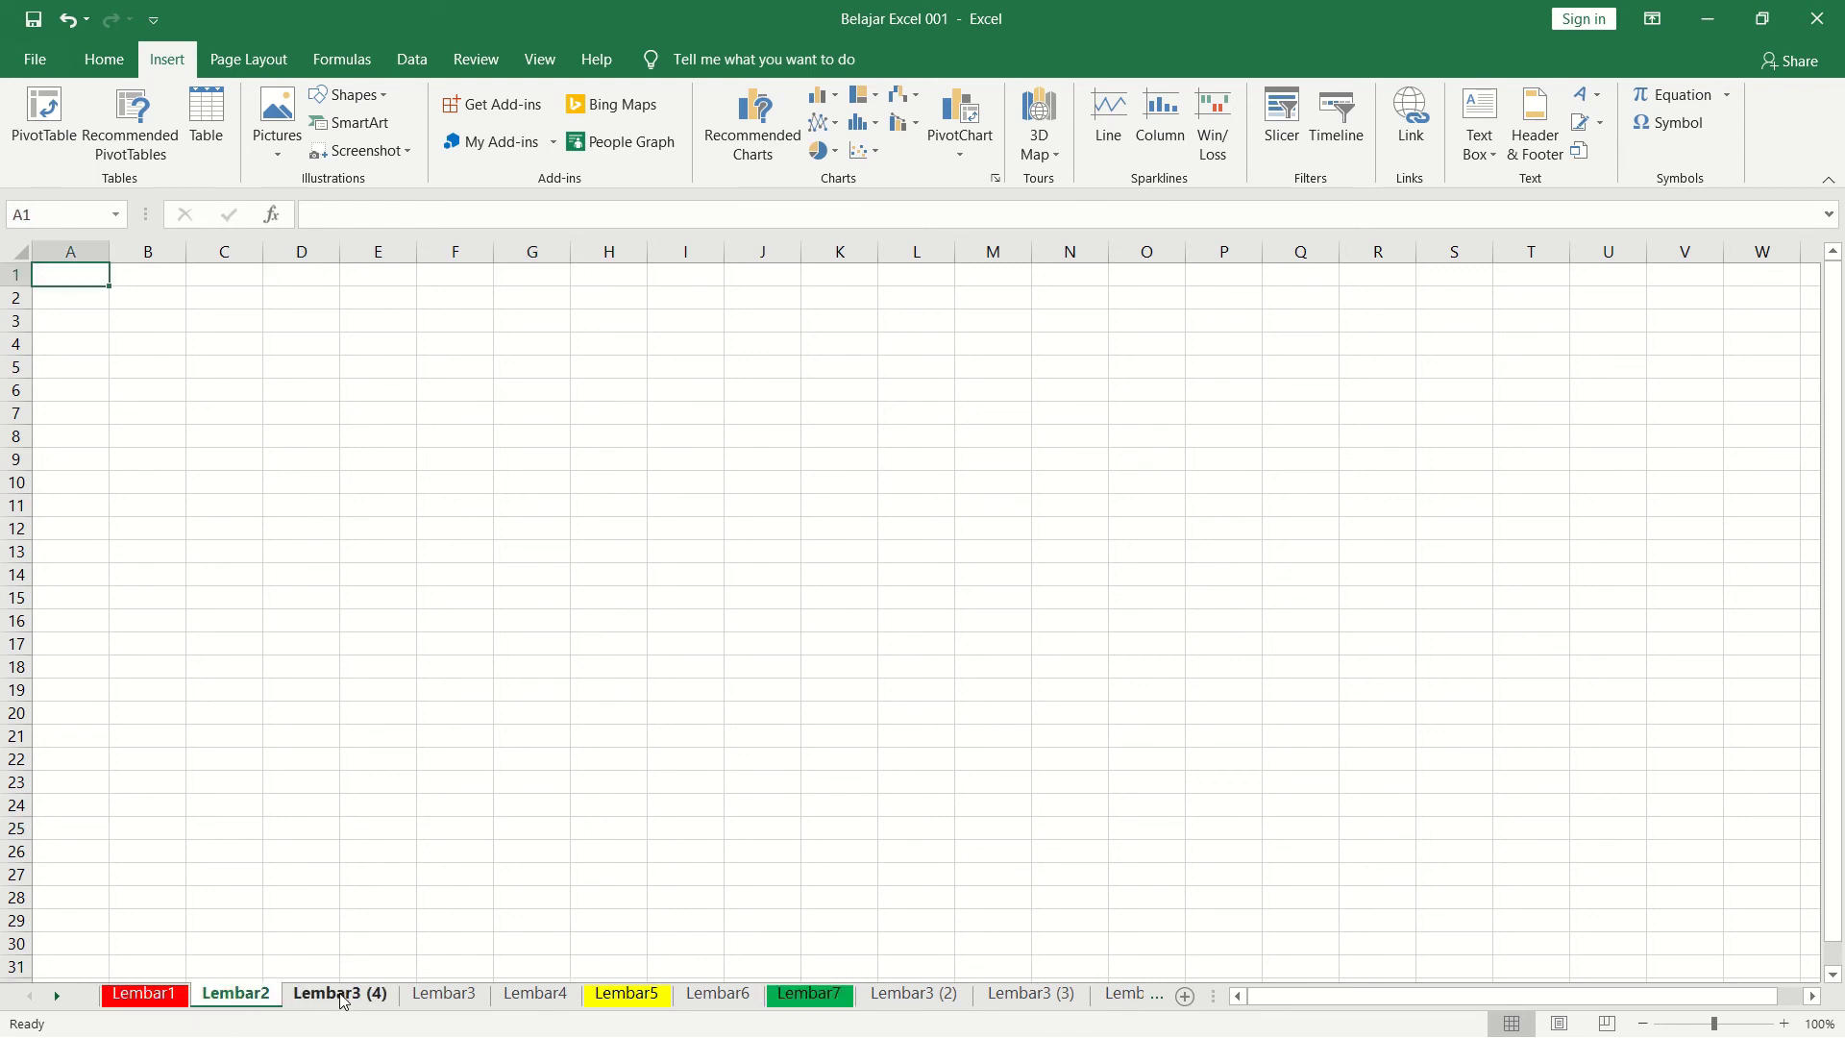
pyautogui.click(343, 1000)
pyautogui.click(442, 996)
pyautogui.click(516, 999)
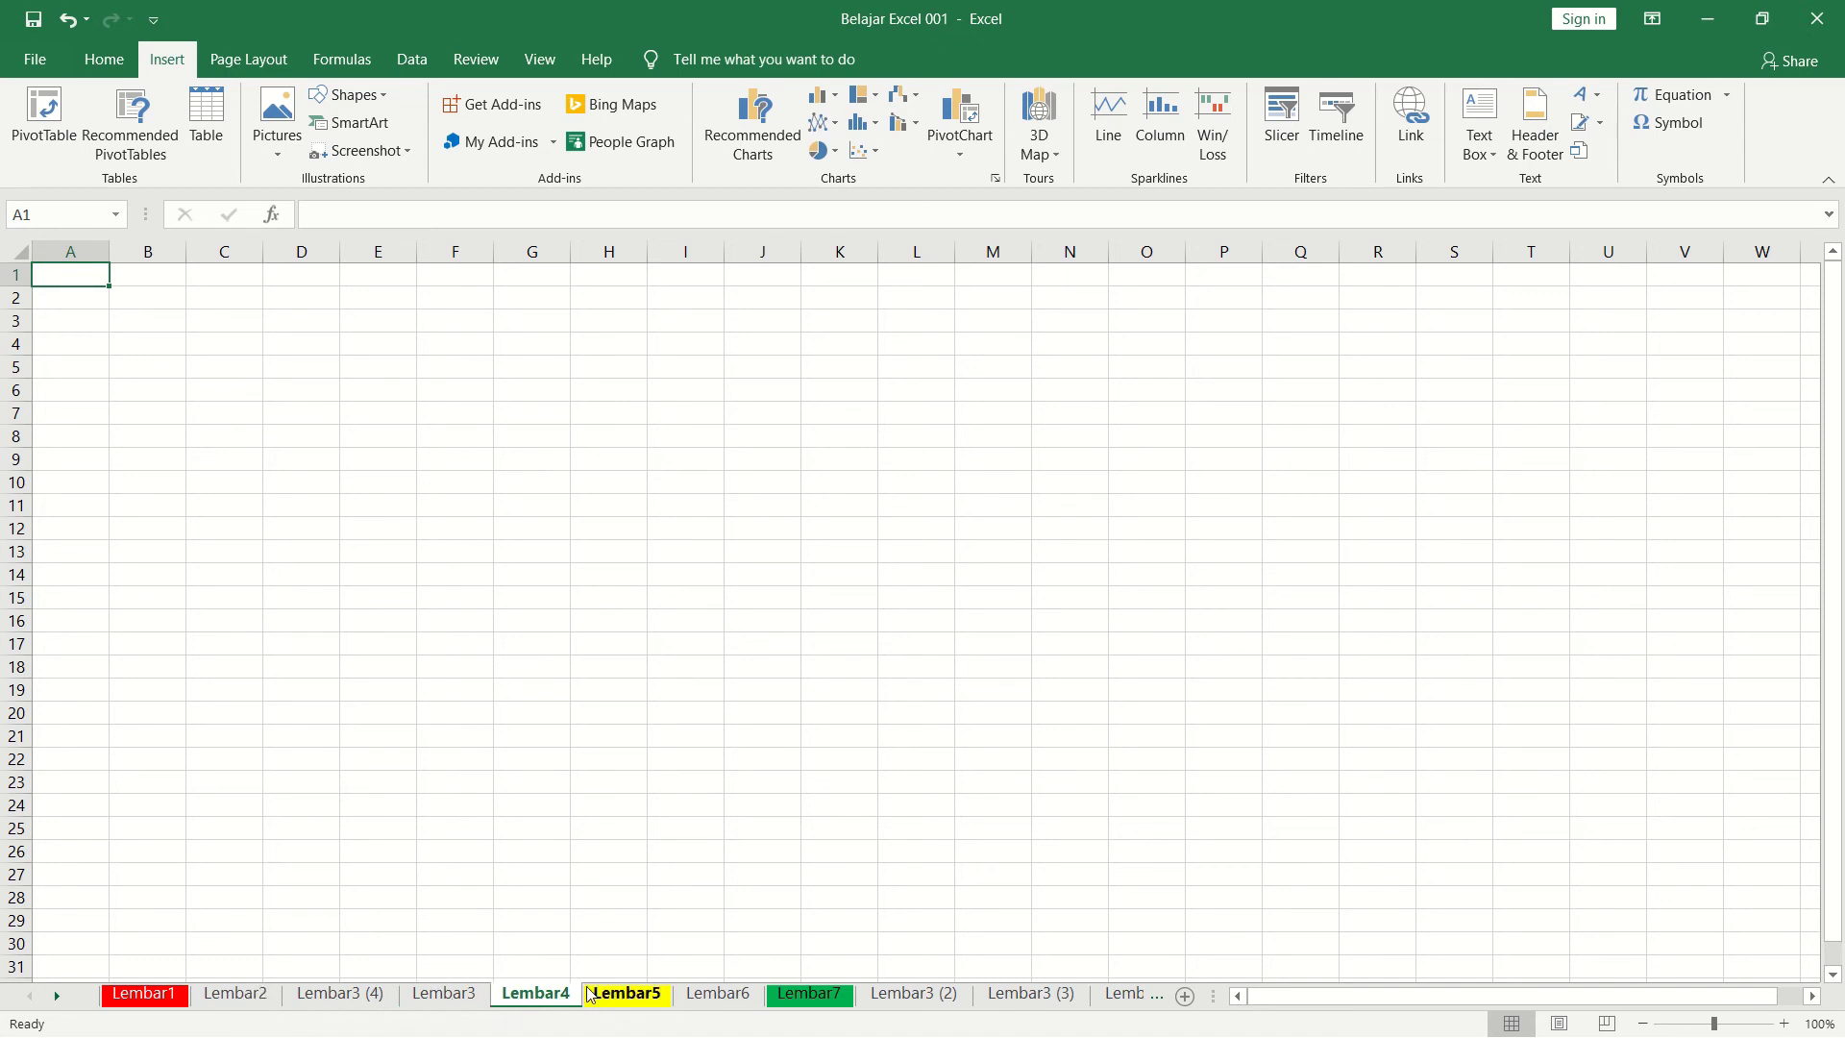
pyautogui.click(442, 996)
pyautogui.click(343, 999)
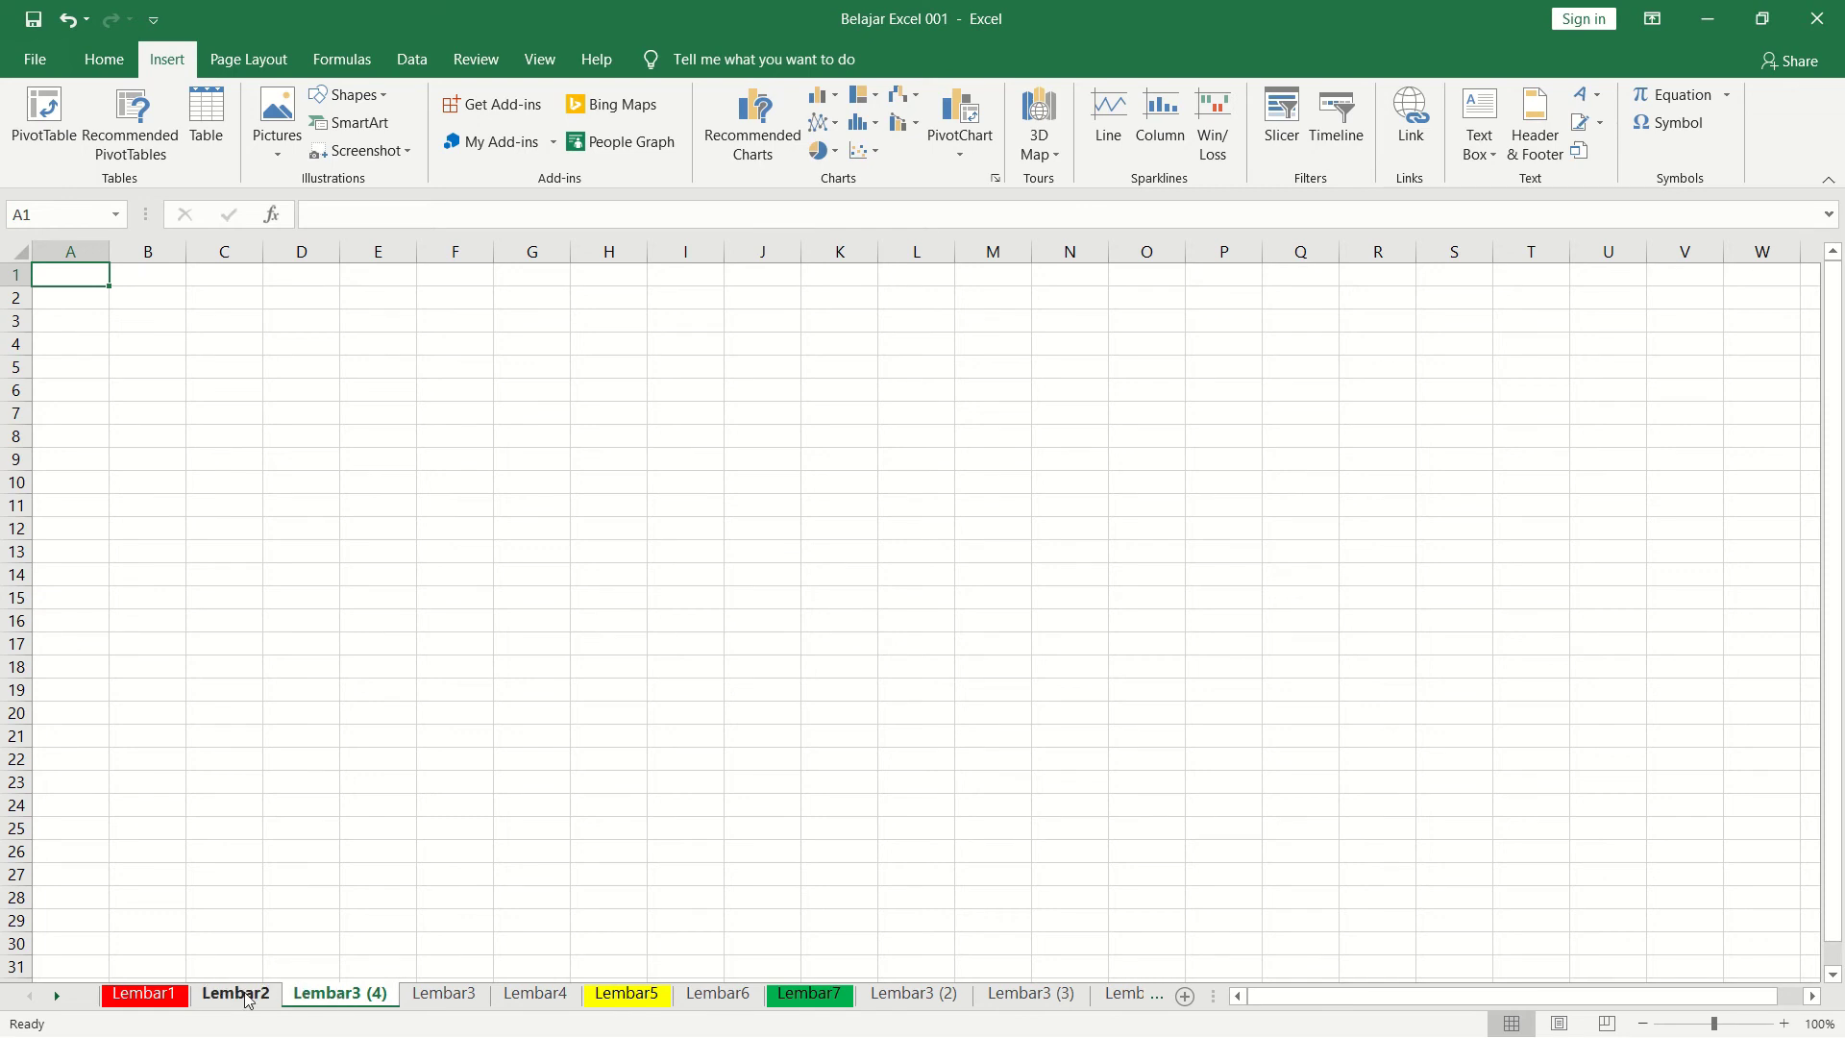
pyautogui.click(176, 1003)
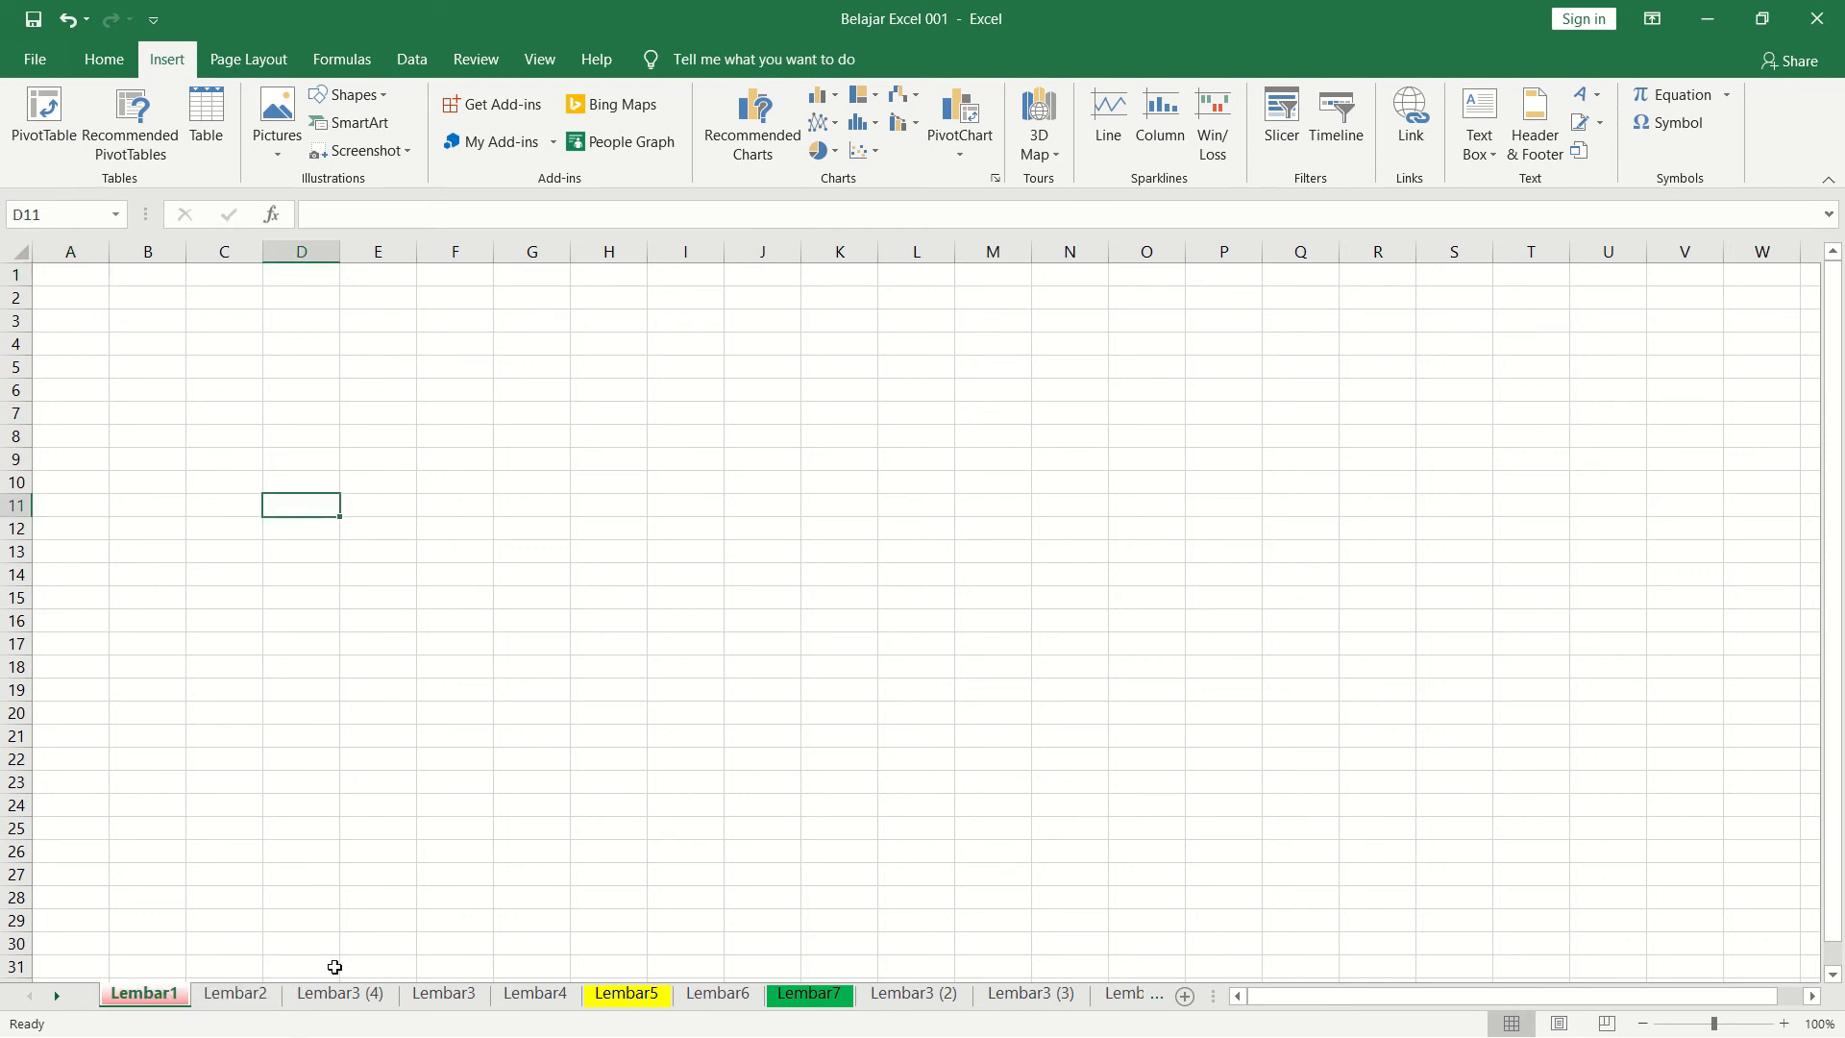
pyautogui.click(634, 1001)
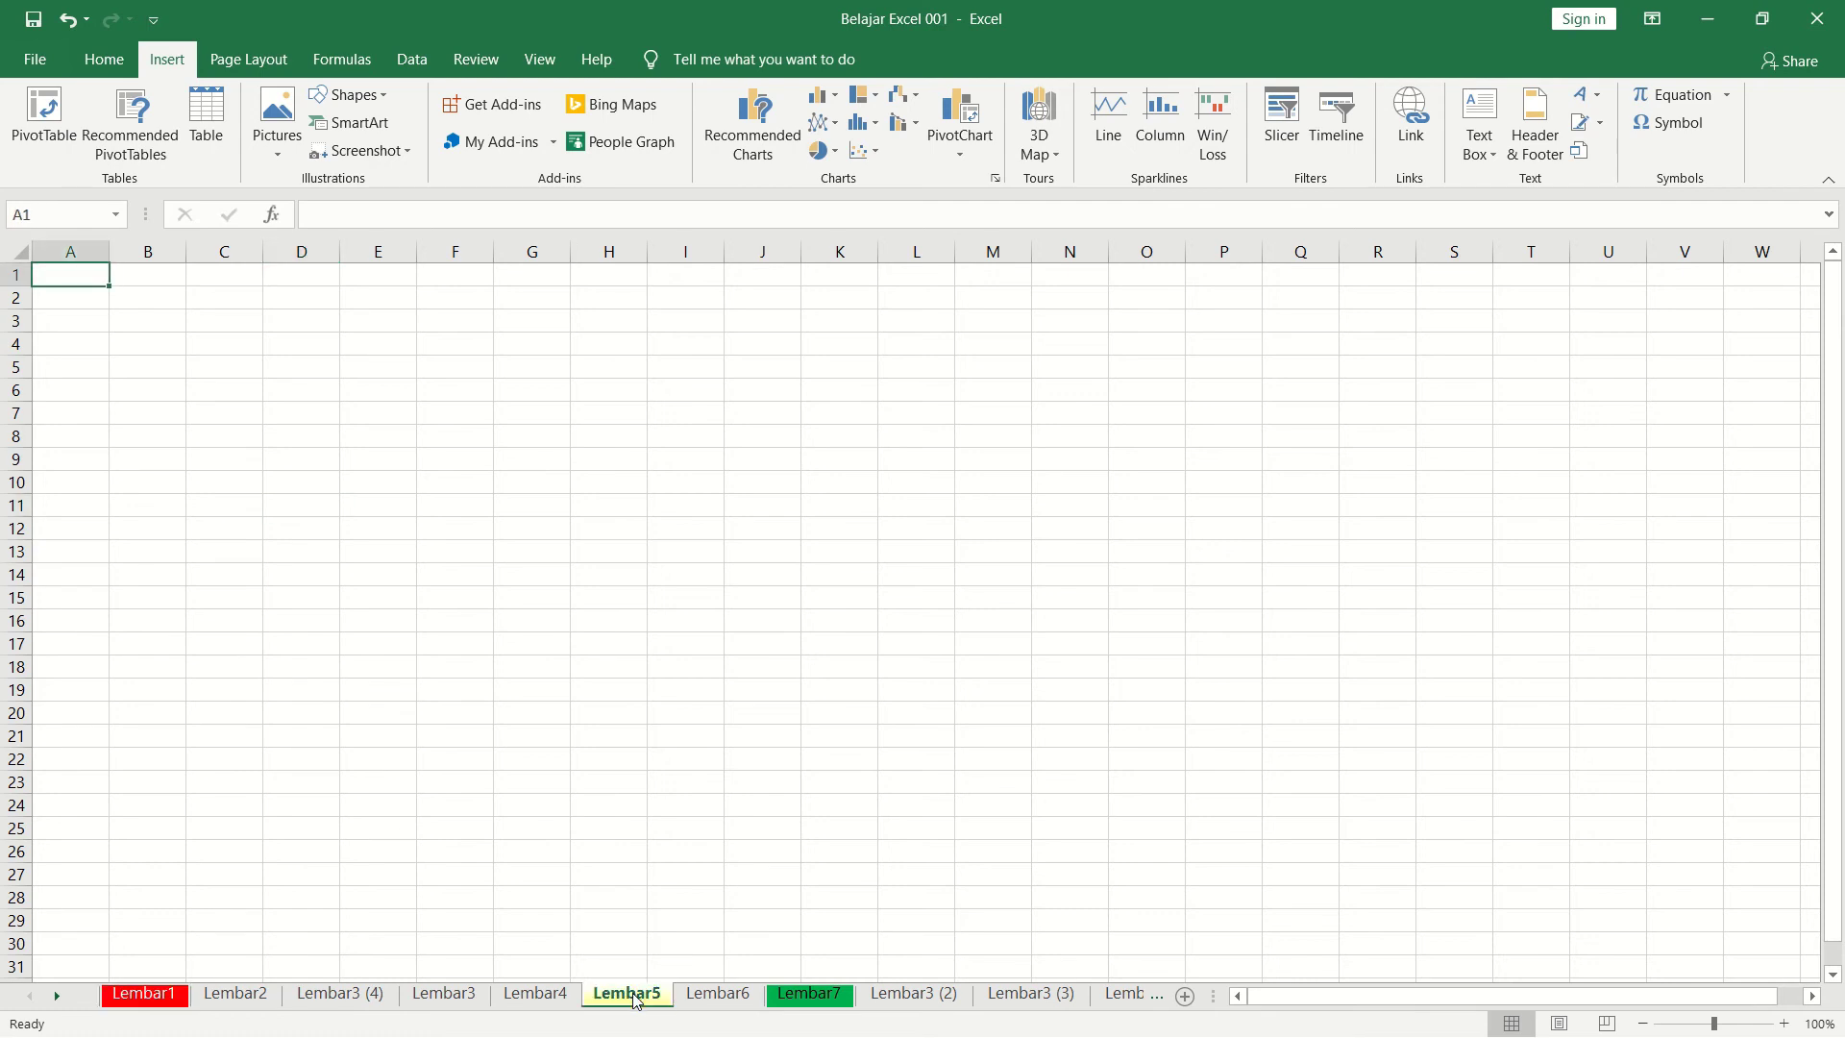
pyautogui.click(810, 997)
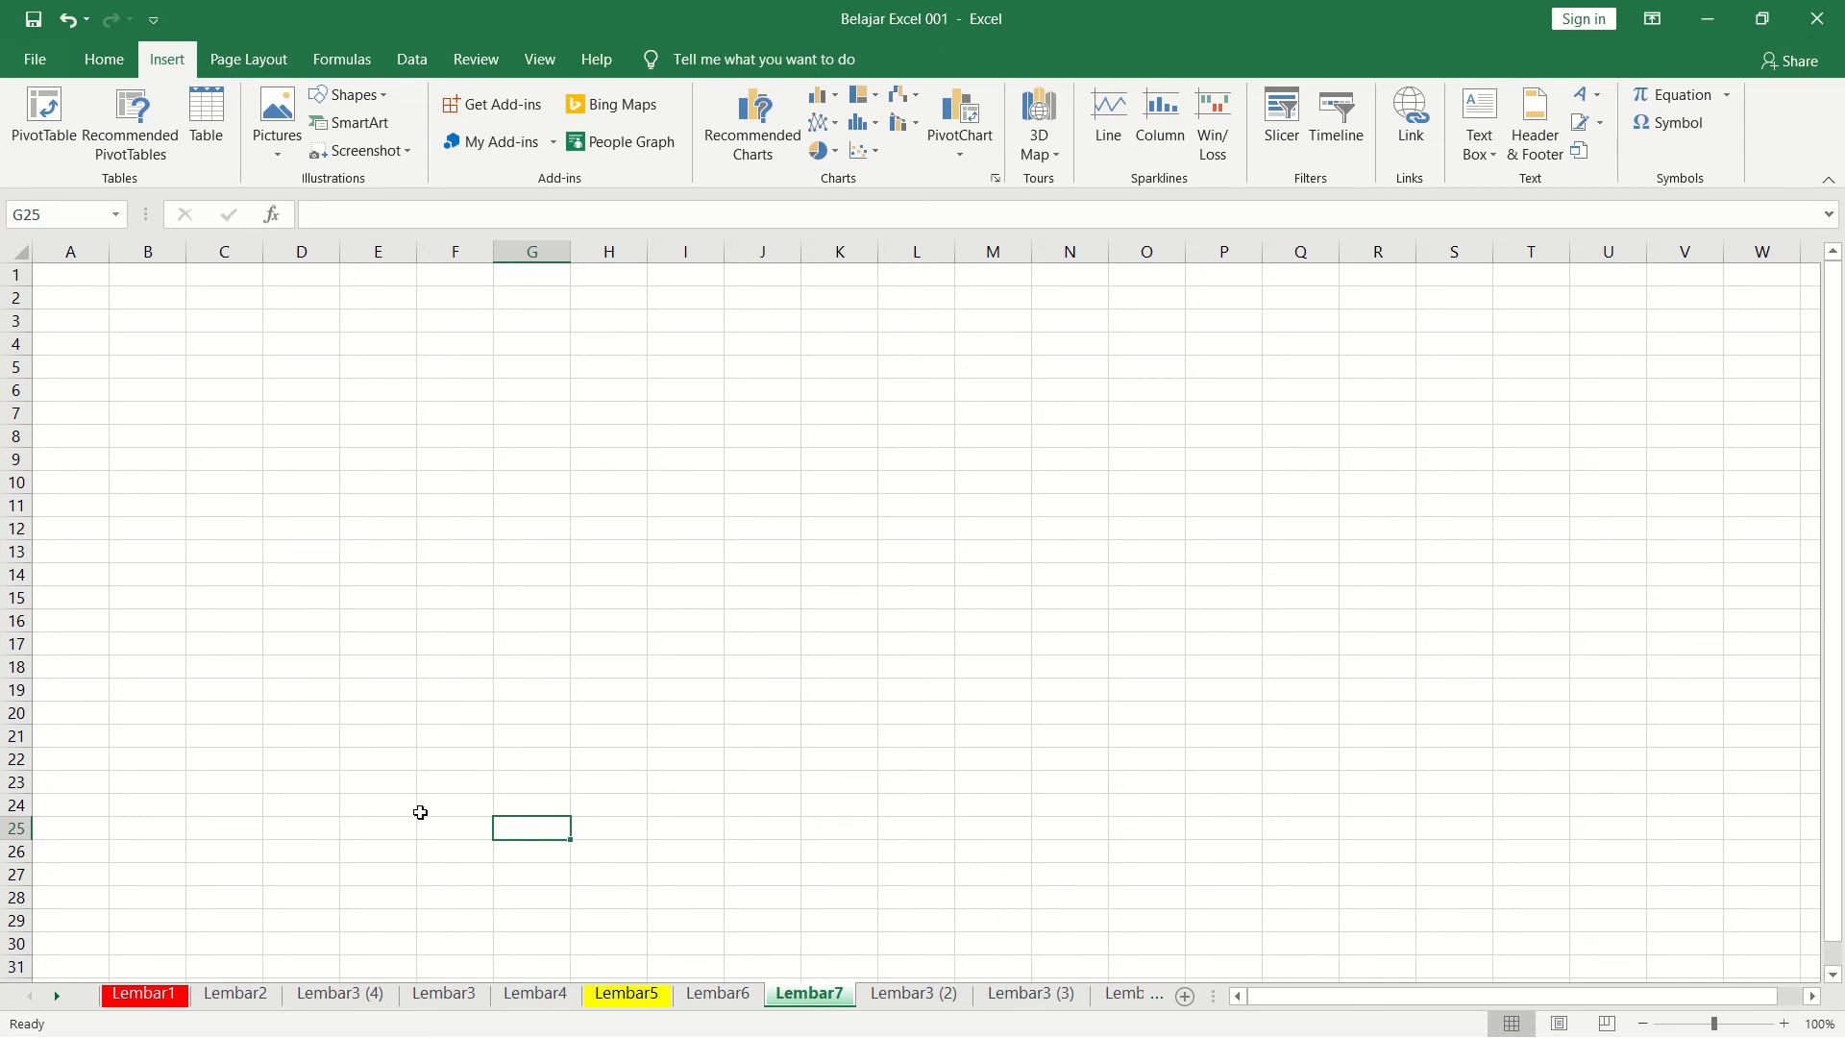
pyautogui.click(394, 807)
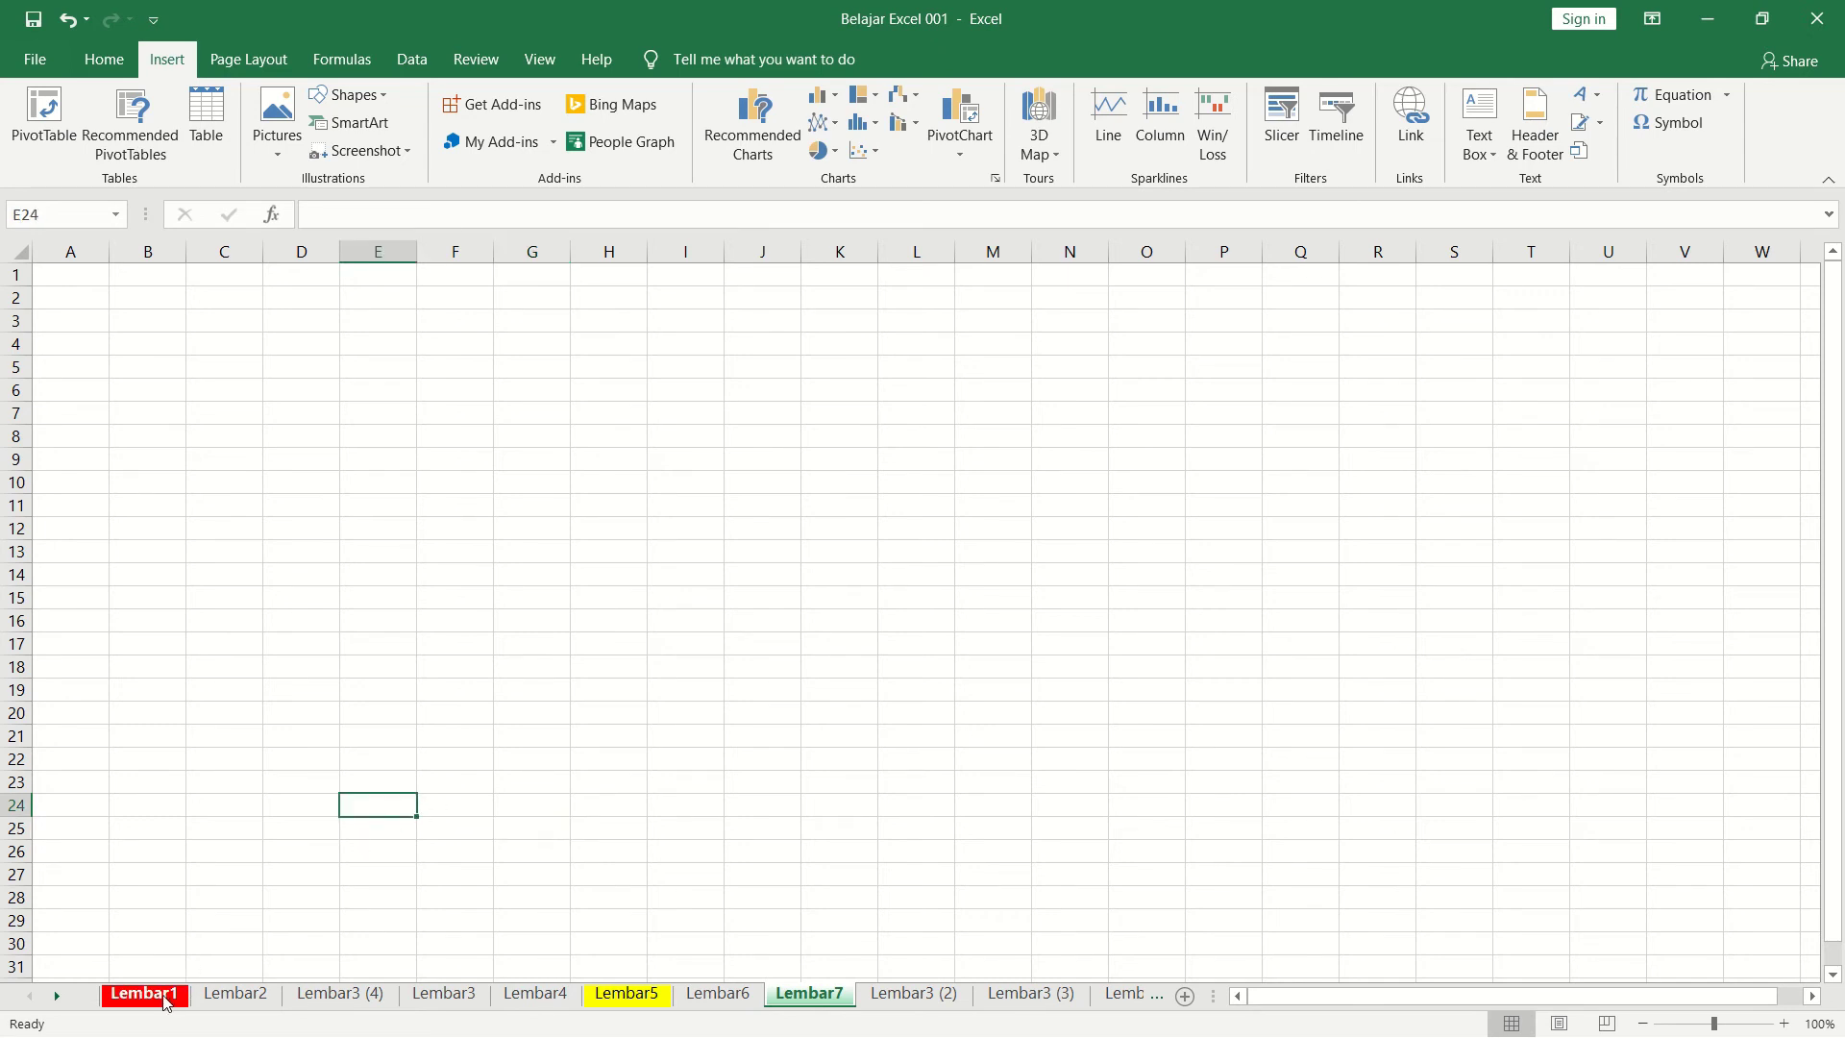
pyautogui.click(165, 1002)
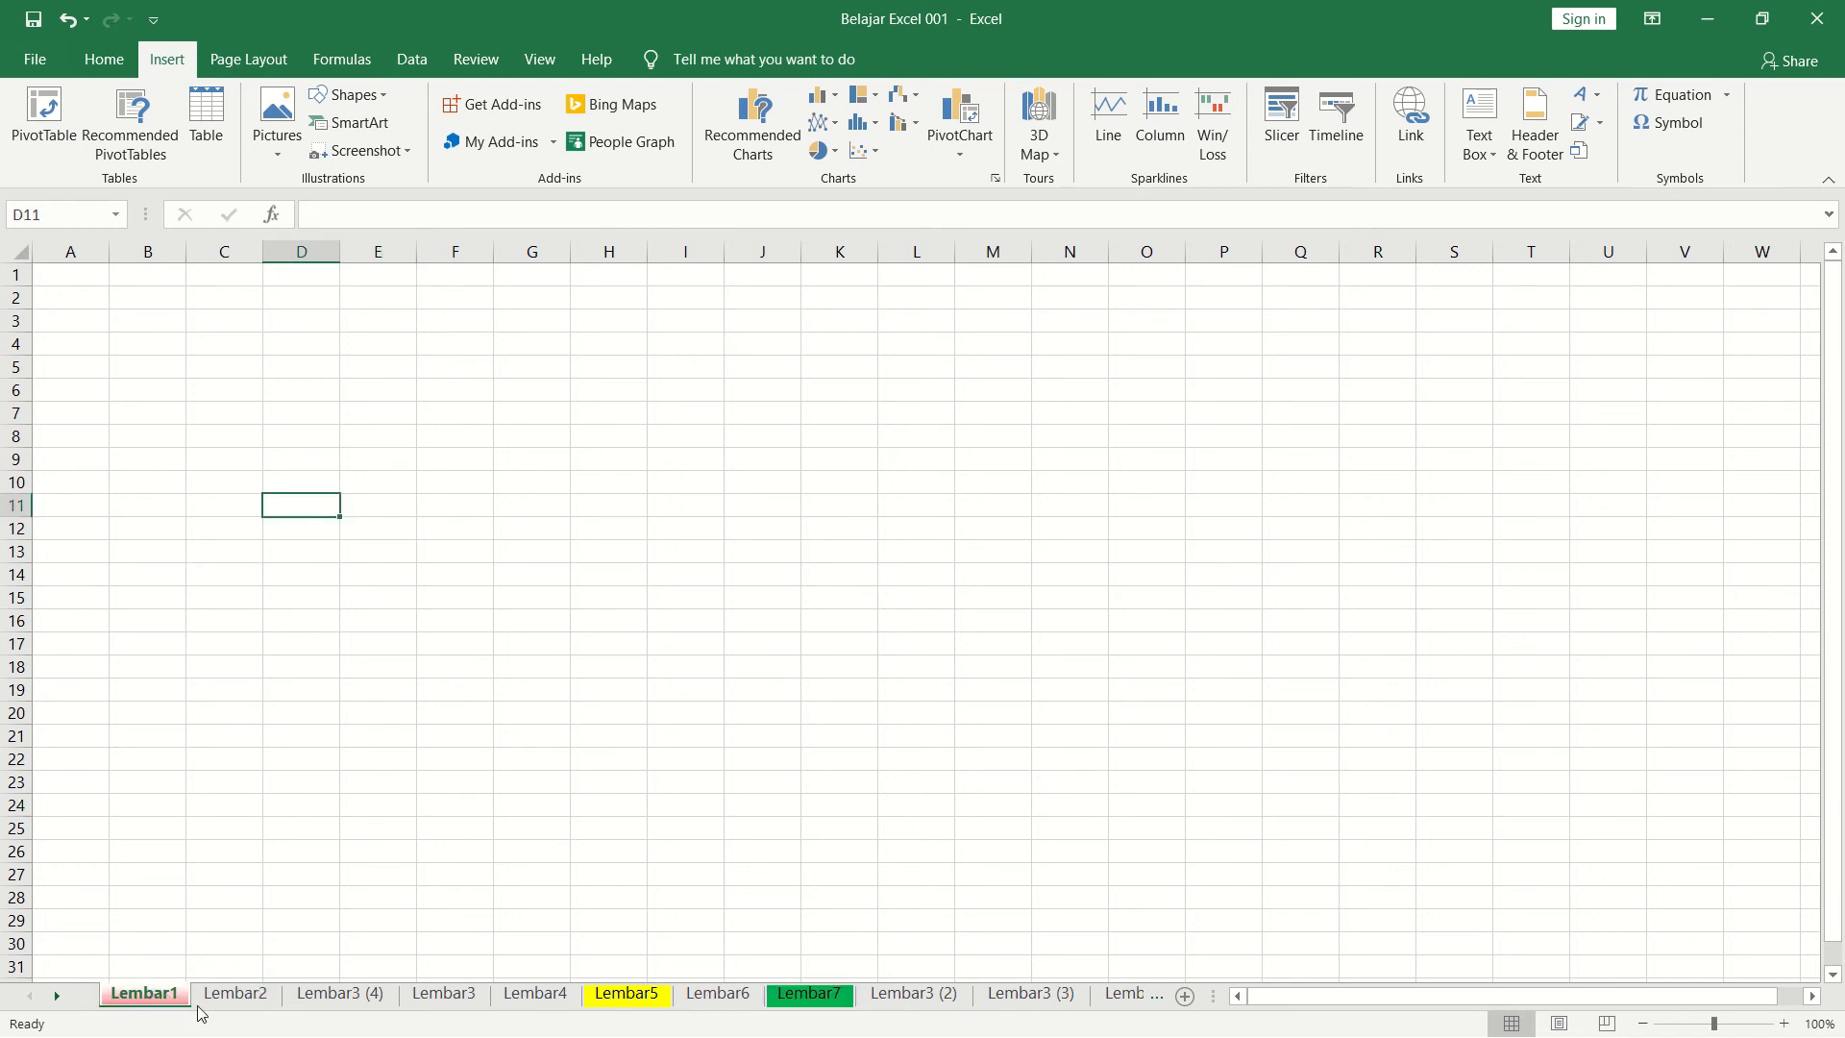
# Step: Examine the standard and custom palettes of additional tab colors for Lembar1, keeping its current color
pyautogui.rightClick(160, 1006)
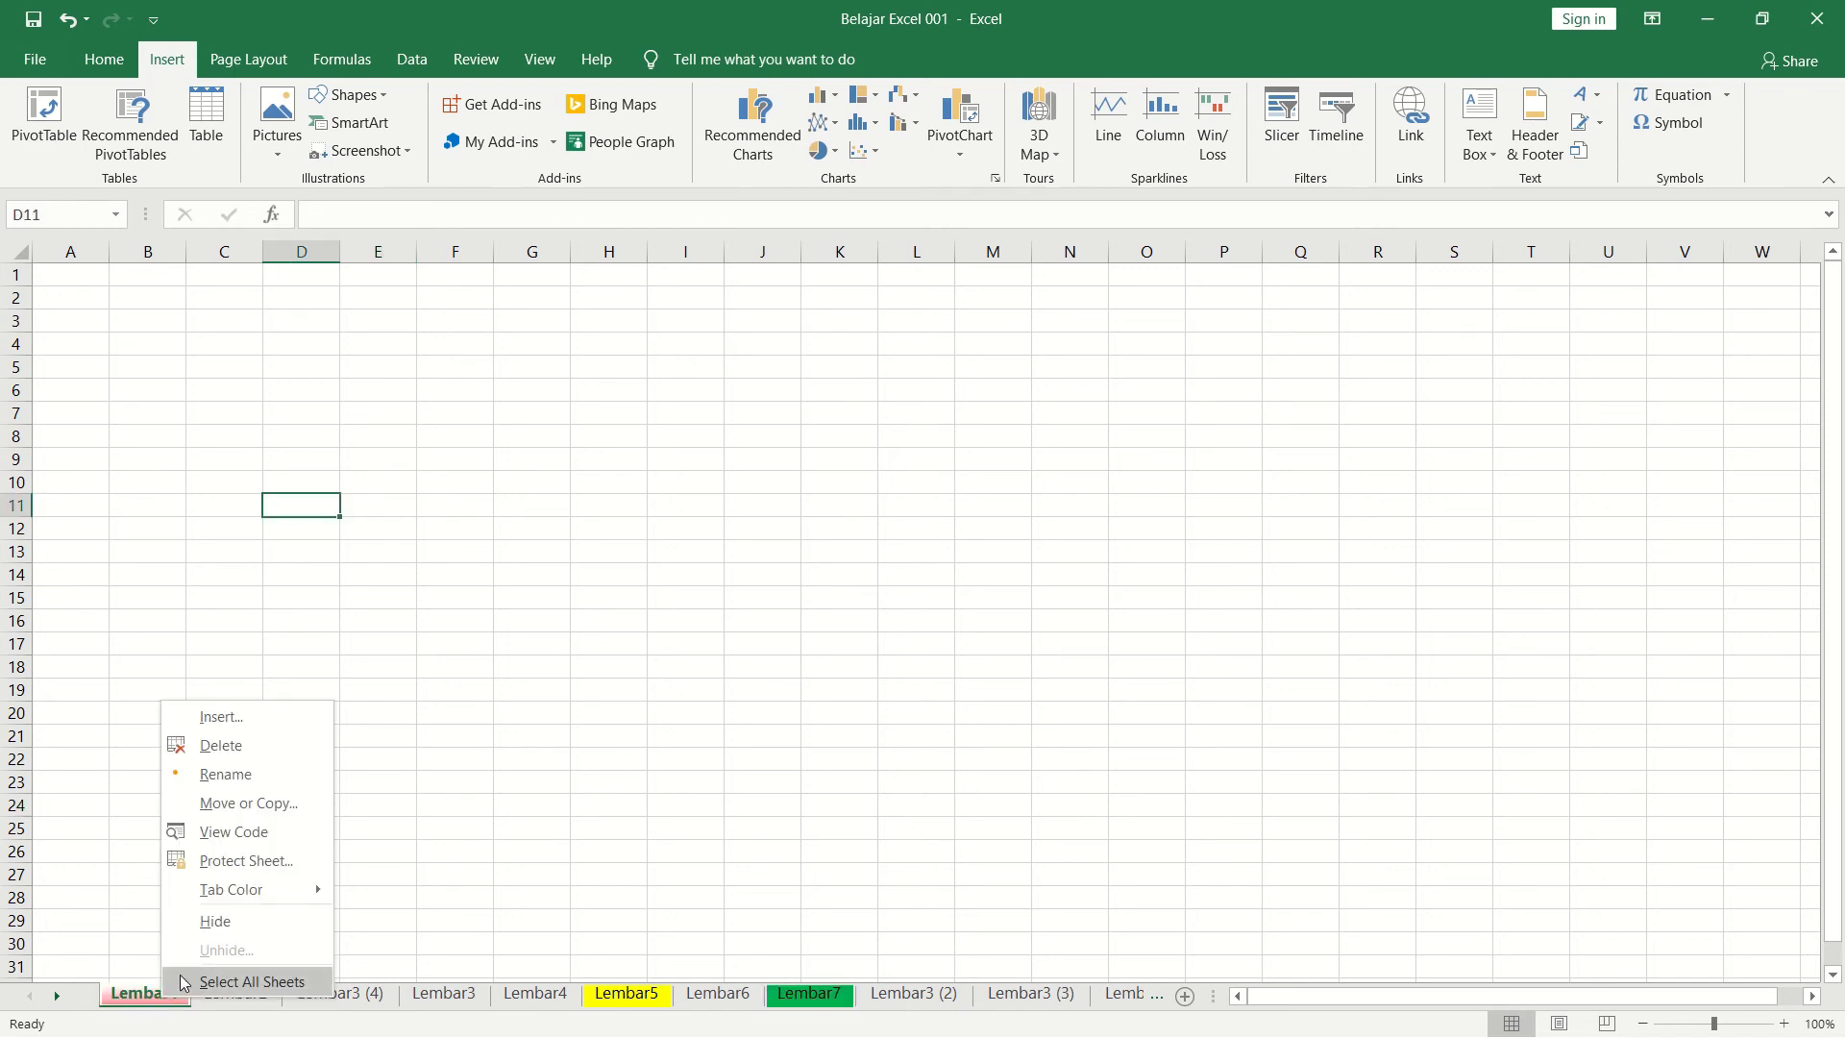
pyautogui.moveTo(231, 889)
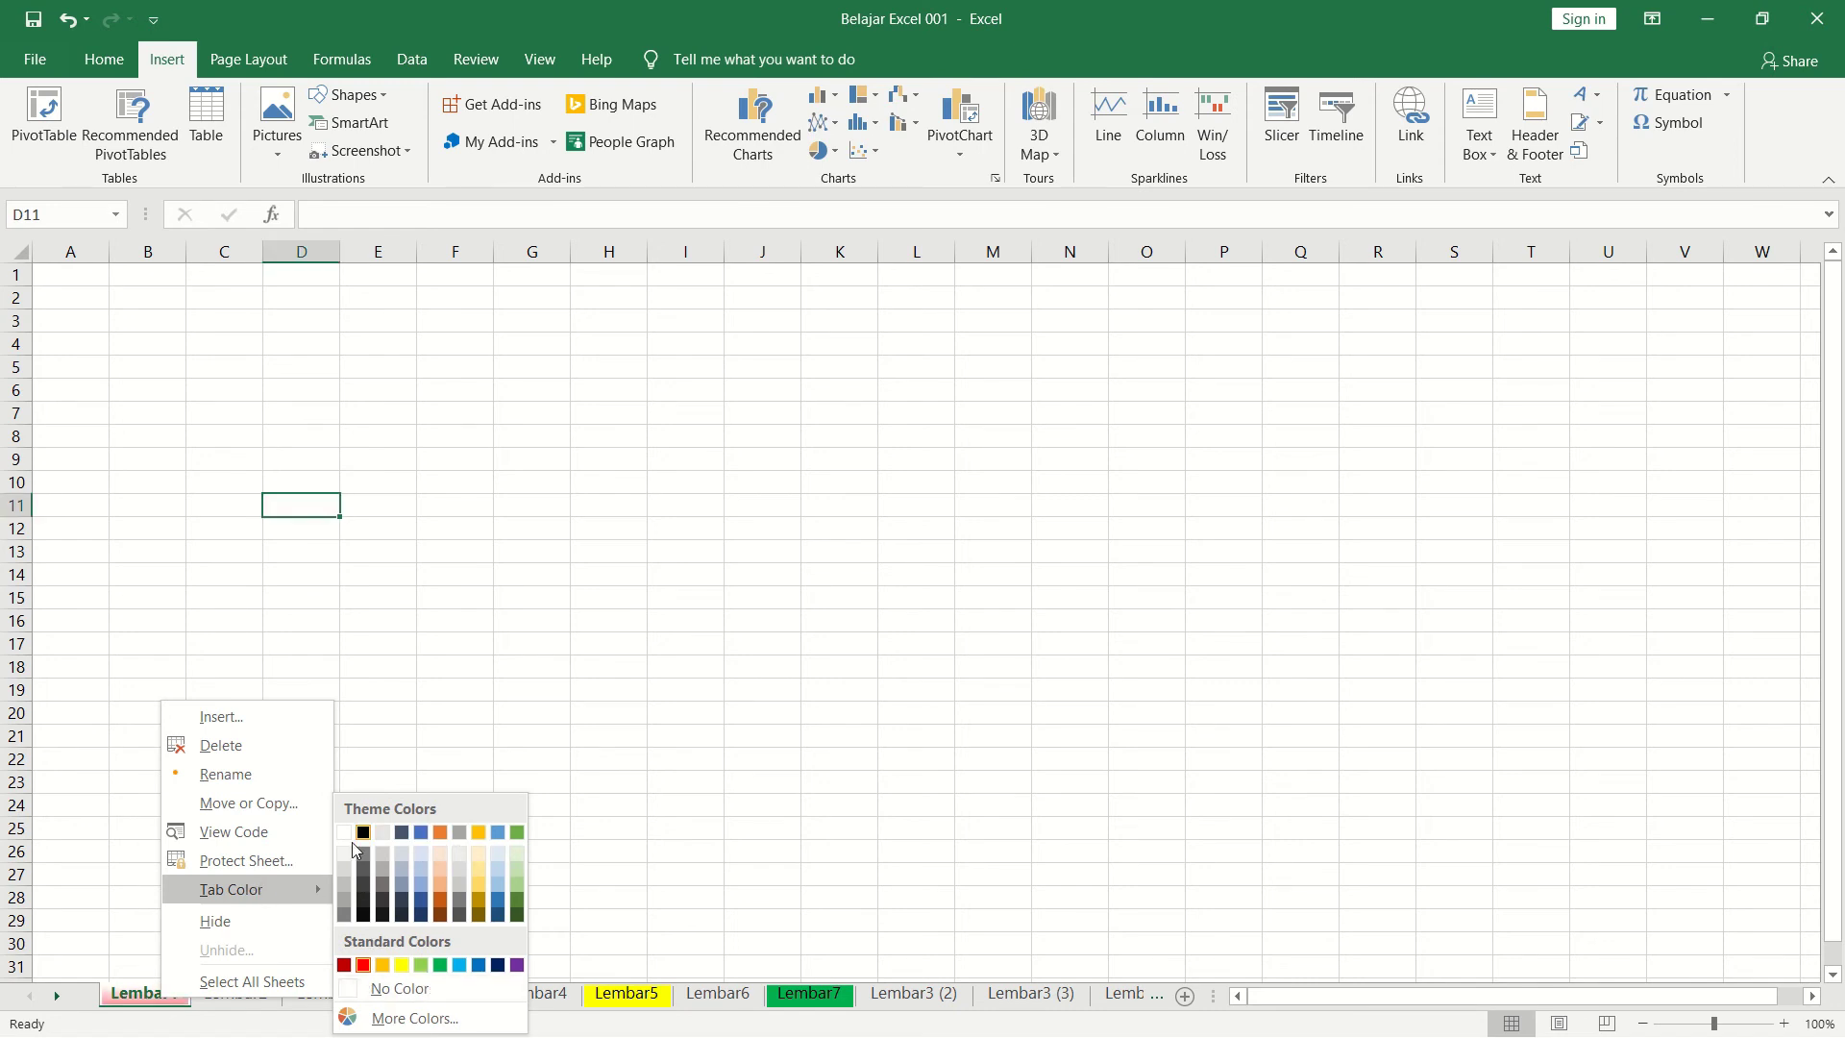
pyautogui.click(413, 1018)
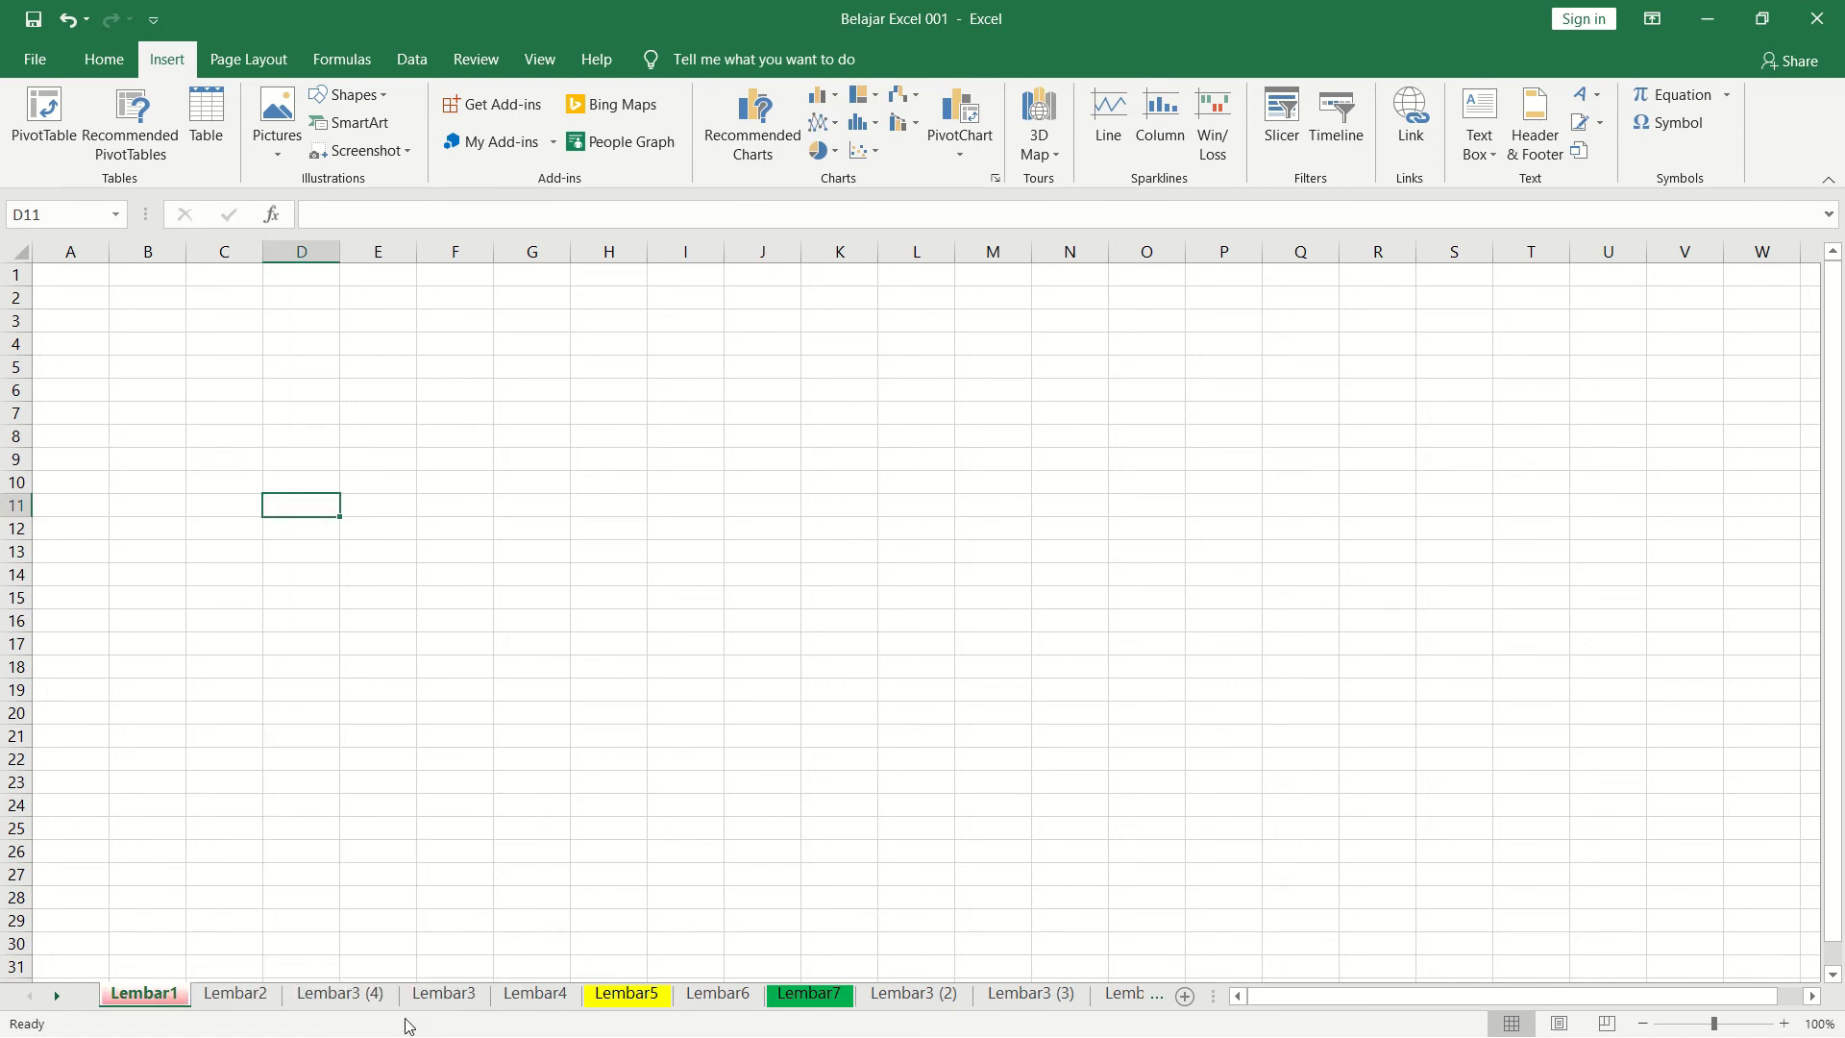
pyautogui.click(429, 319)
pyautogui.click(374, 317)
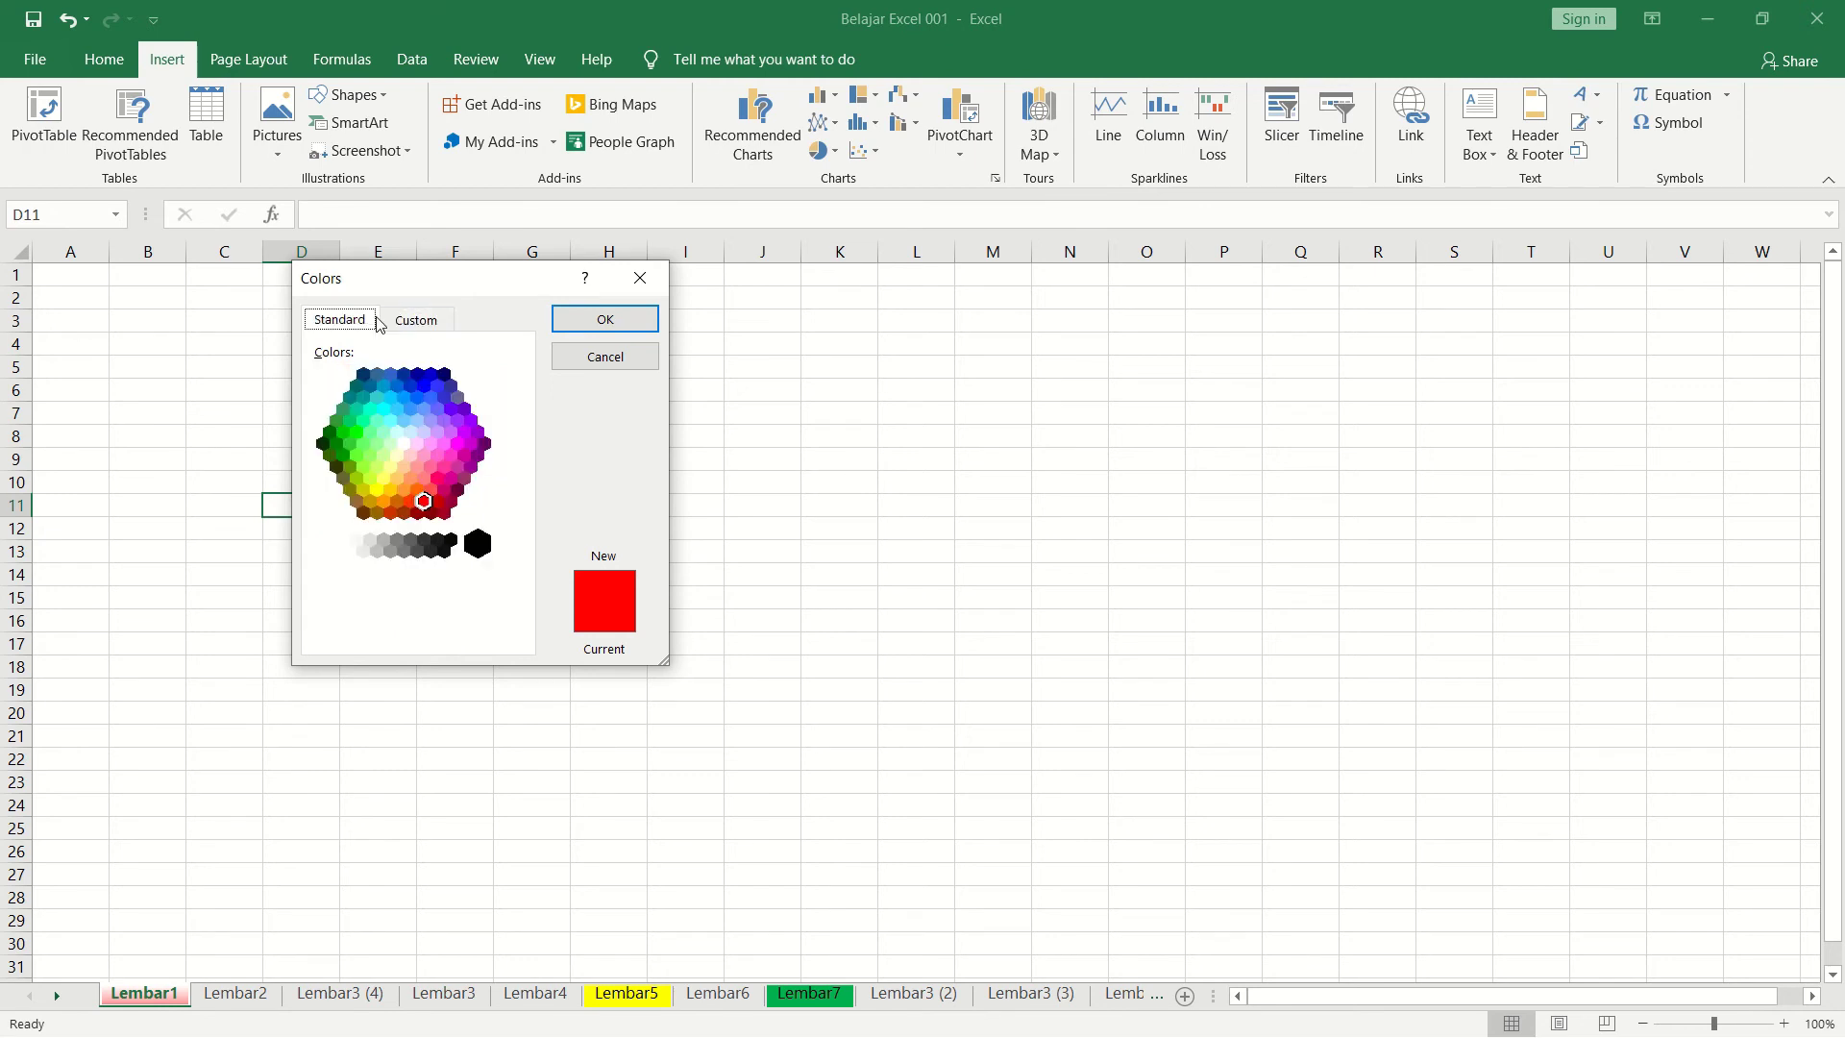
pyautogui.click(433, 325)
pyautogui.click(639, 278)
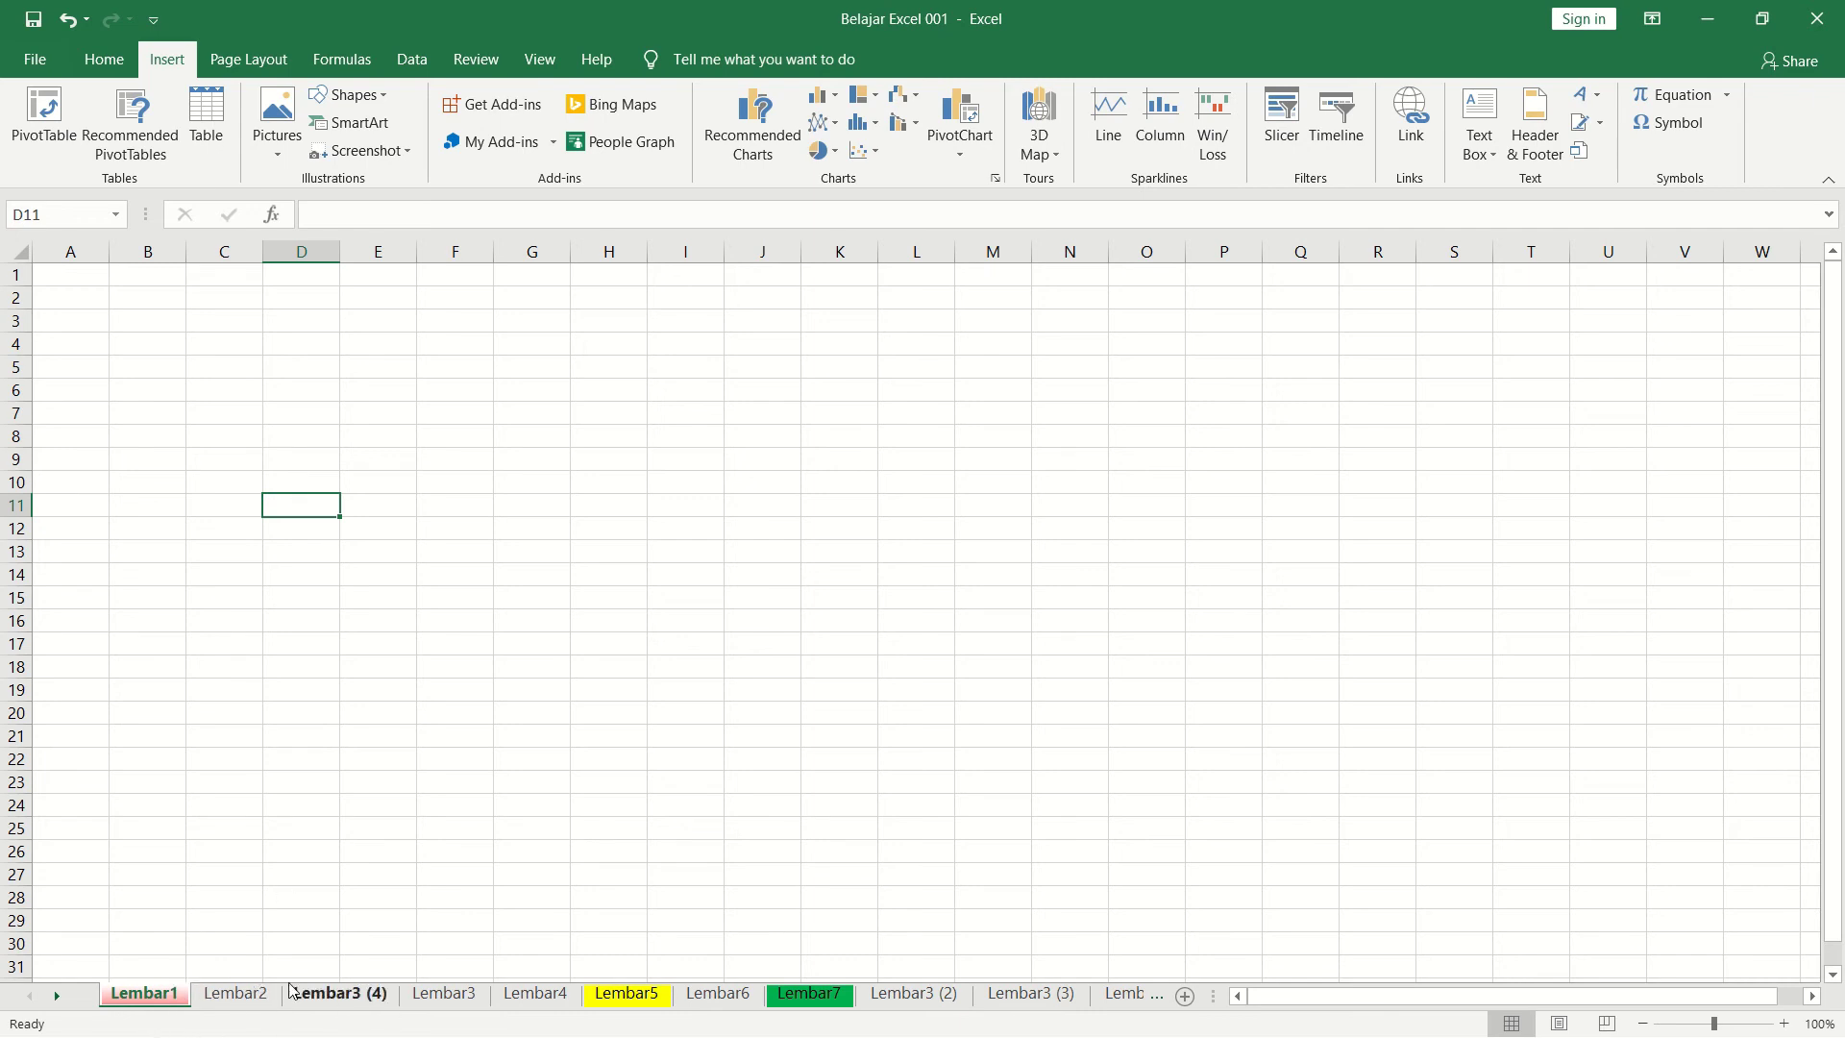
# Step: Hide the yellow Lembar5 sheet
pyautogui.rightClick(163, 1000)
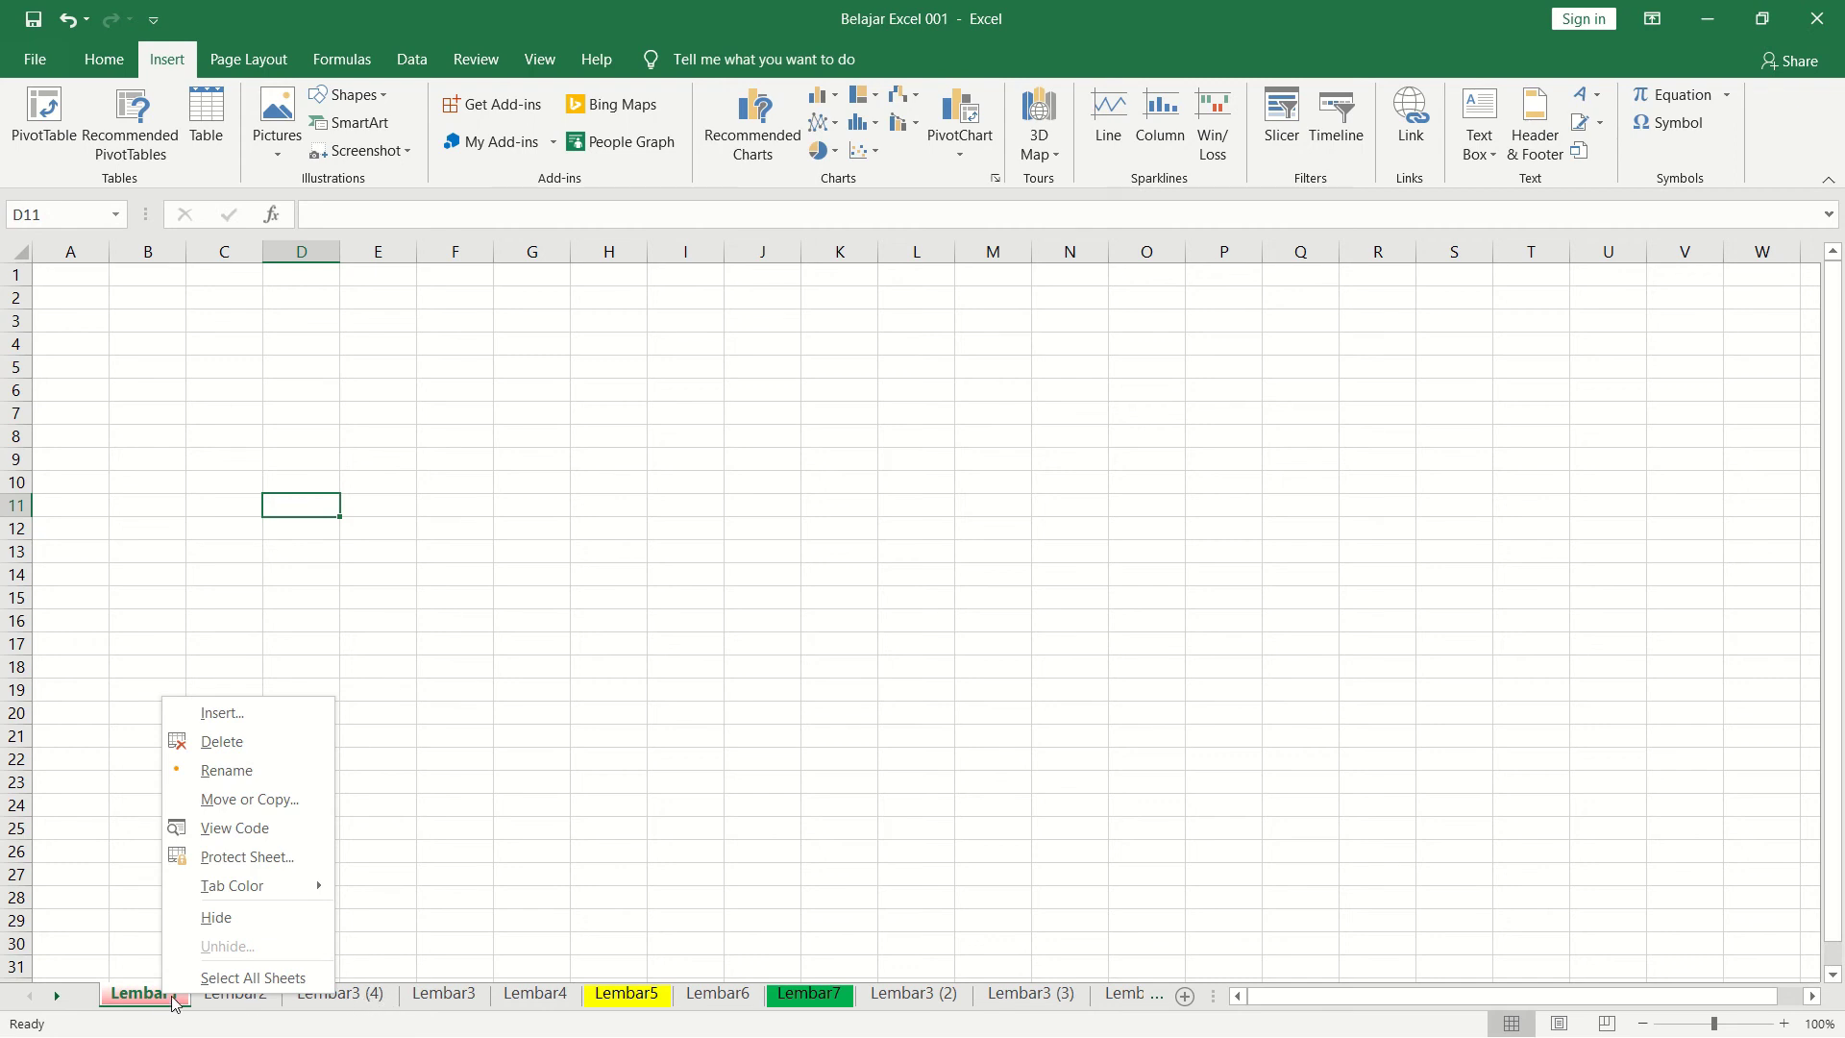
pyautogui.click(441, 1002)
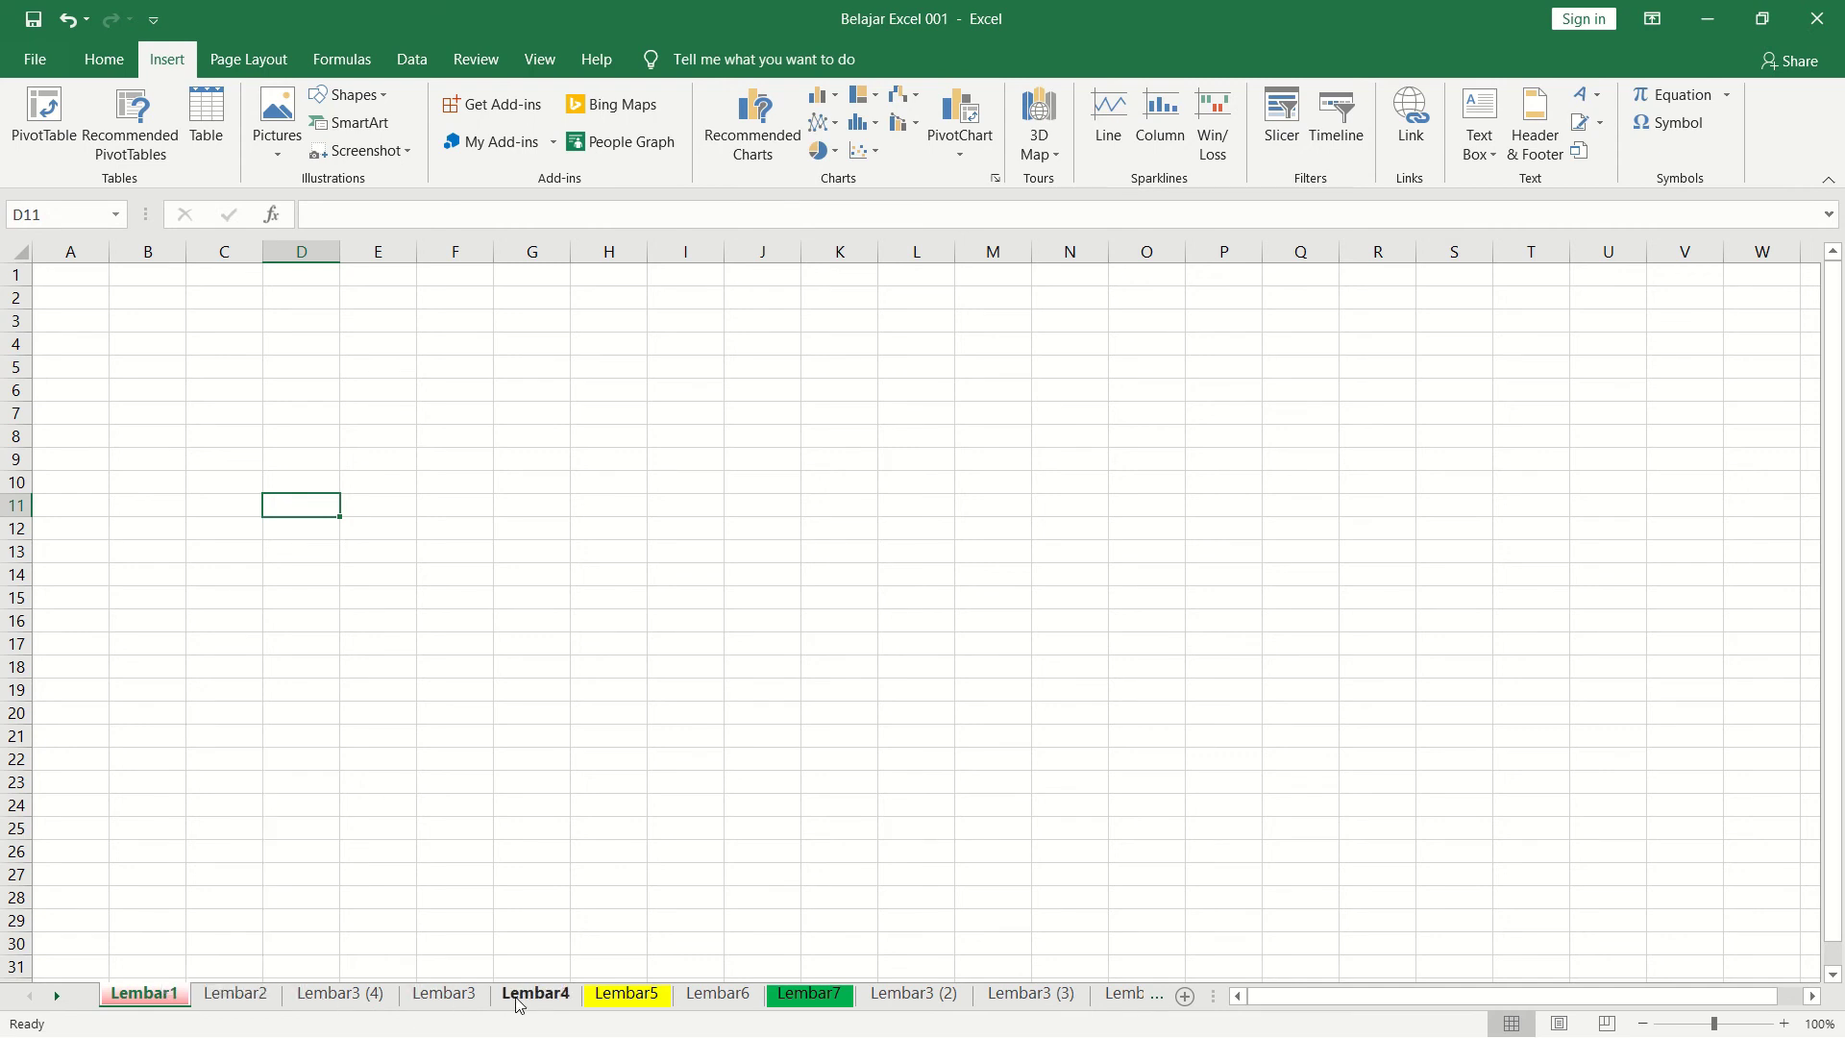
pyautogui.click(624, 998)
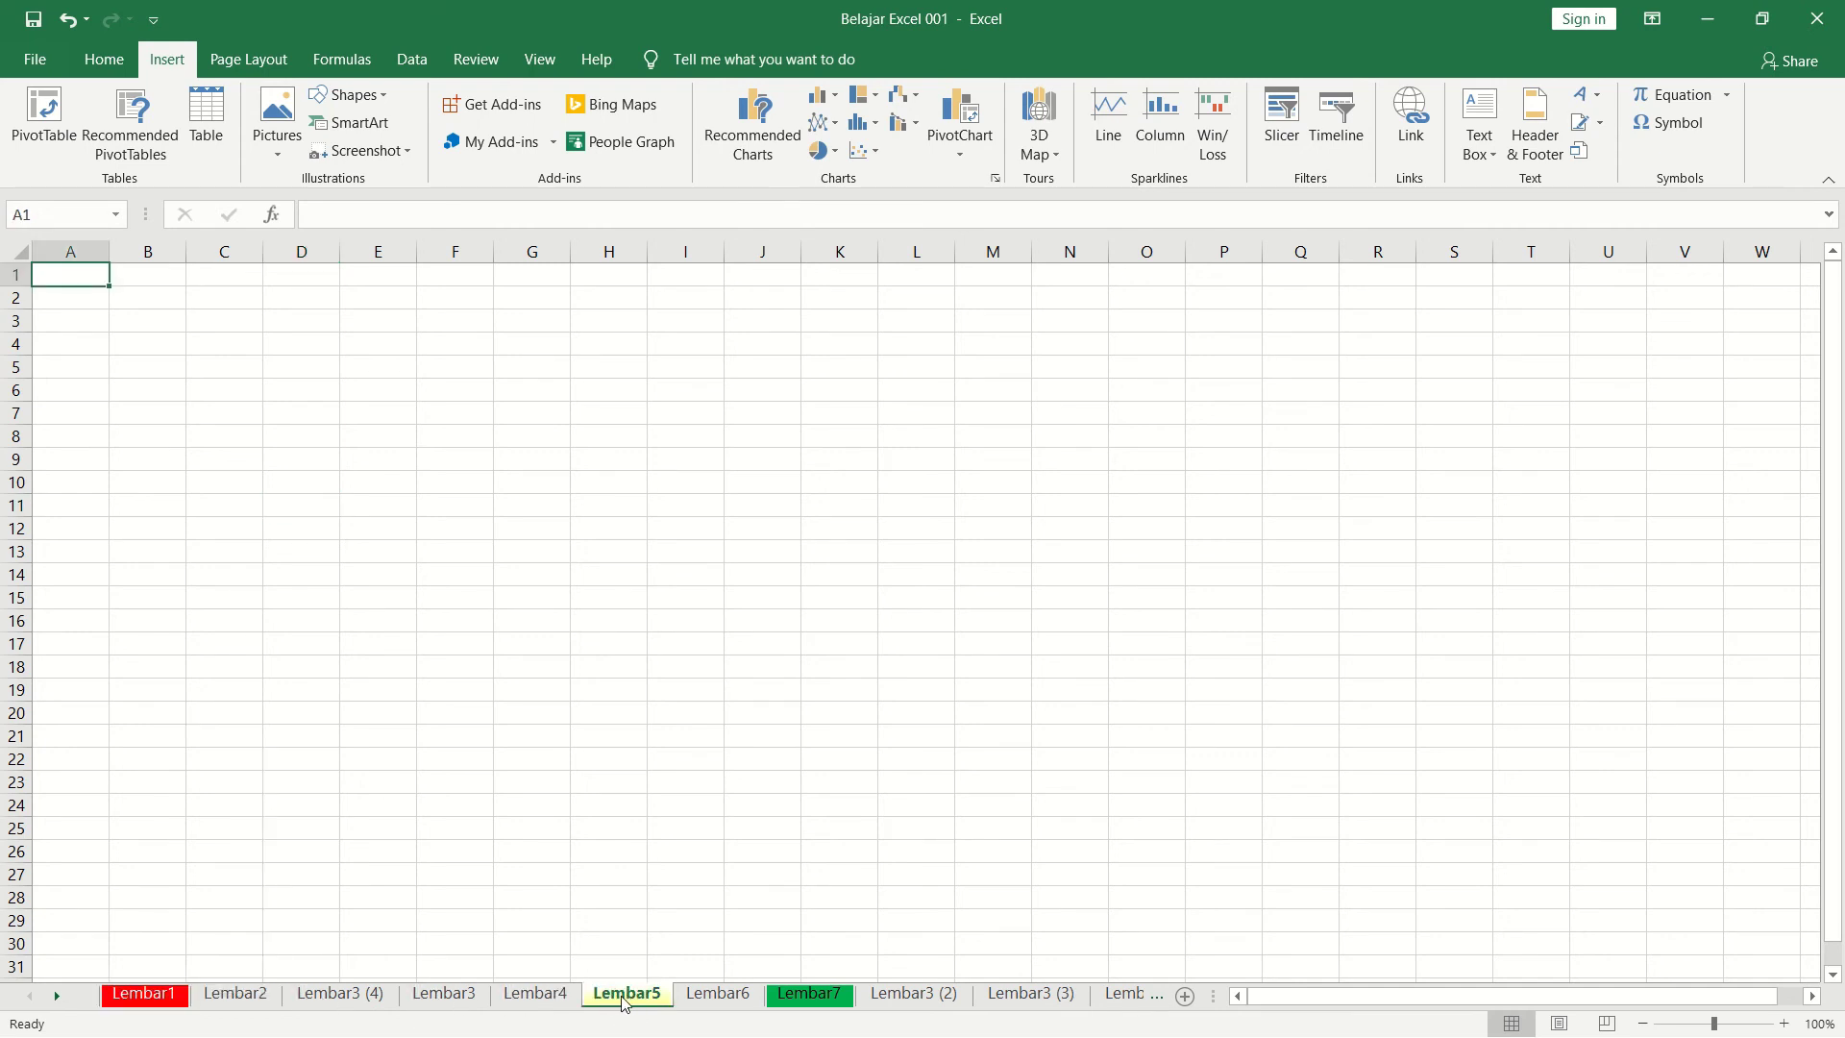
pyautogui.rightClick(628, 1001)
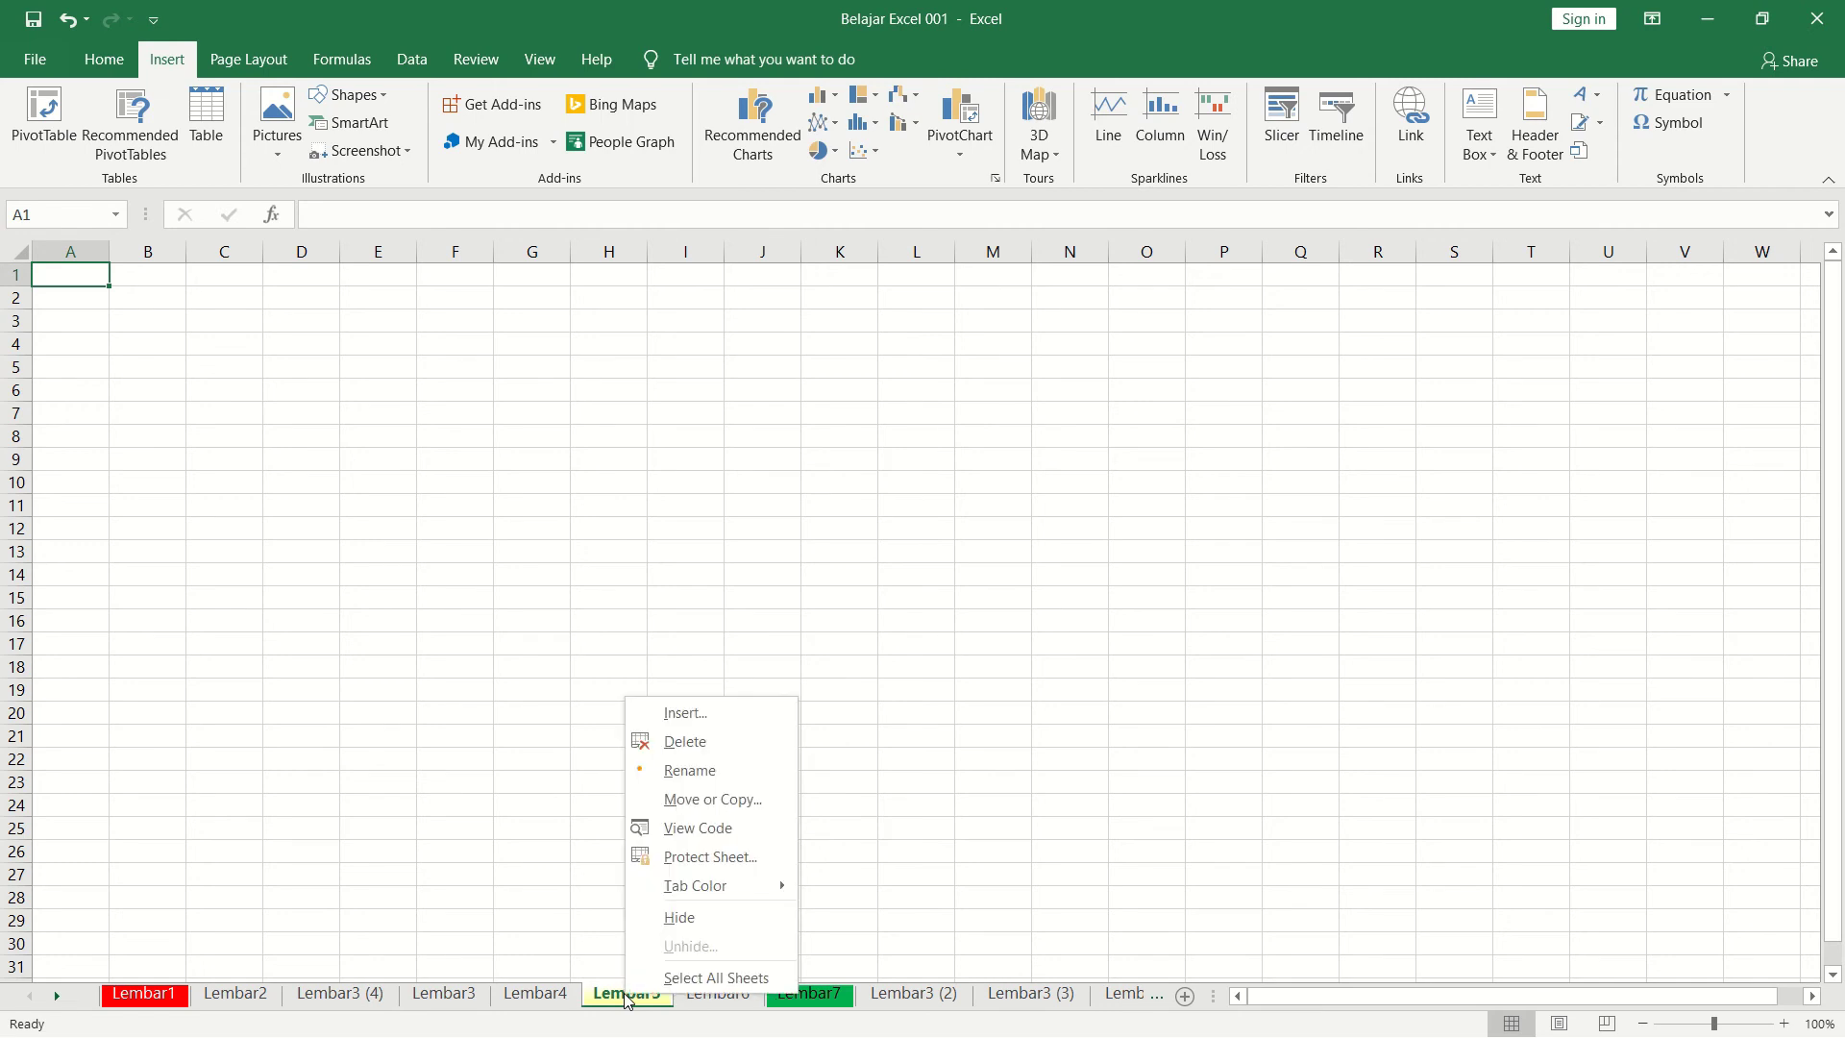
pyautogui.click(670, 923)
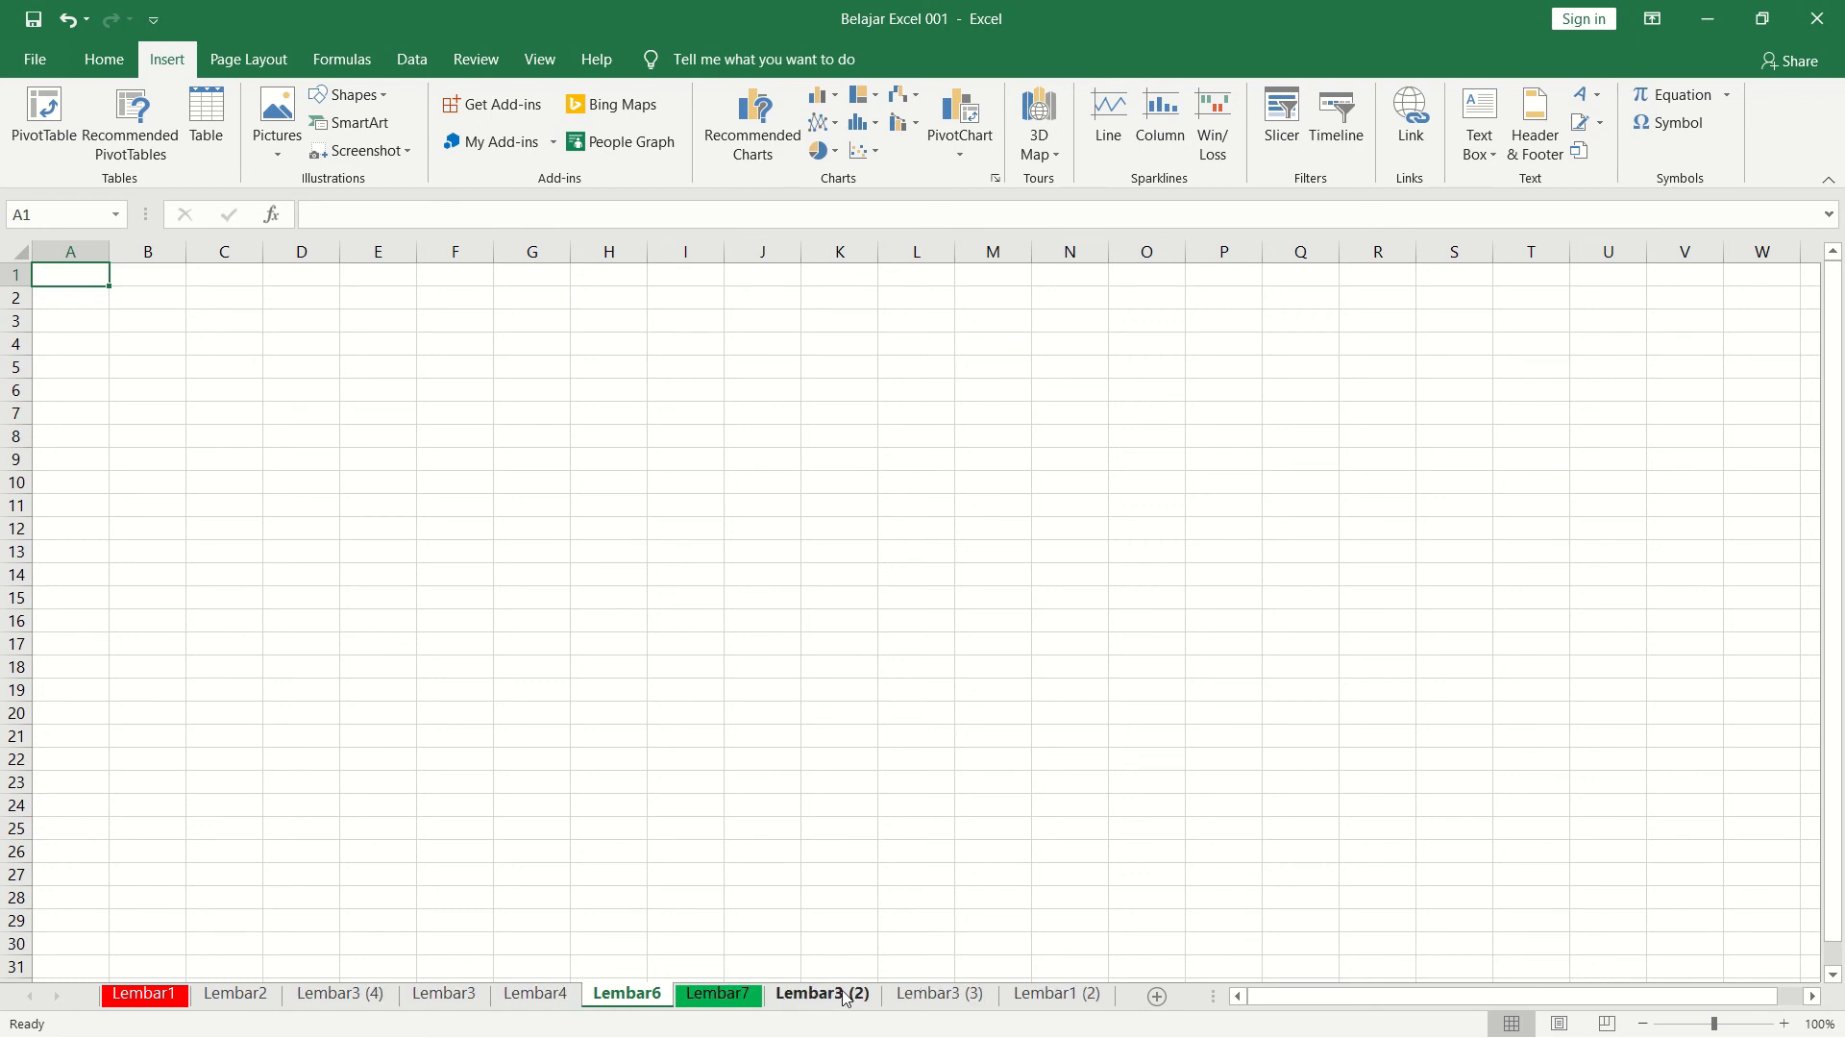
# Step: Hide the red Lembar1 sheet and the green Lembar7 sheet
pyautogui.rightClick(162, 1004)
pyautogui.click(217, 927)
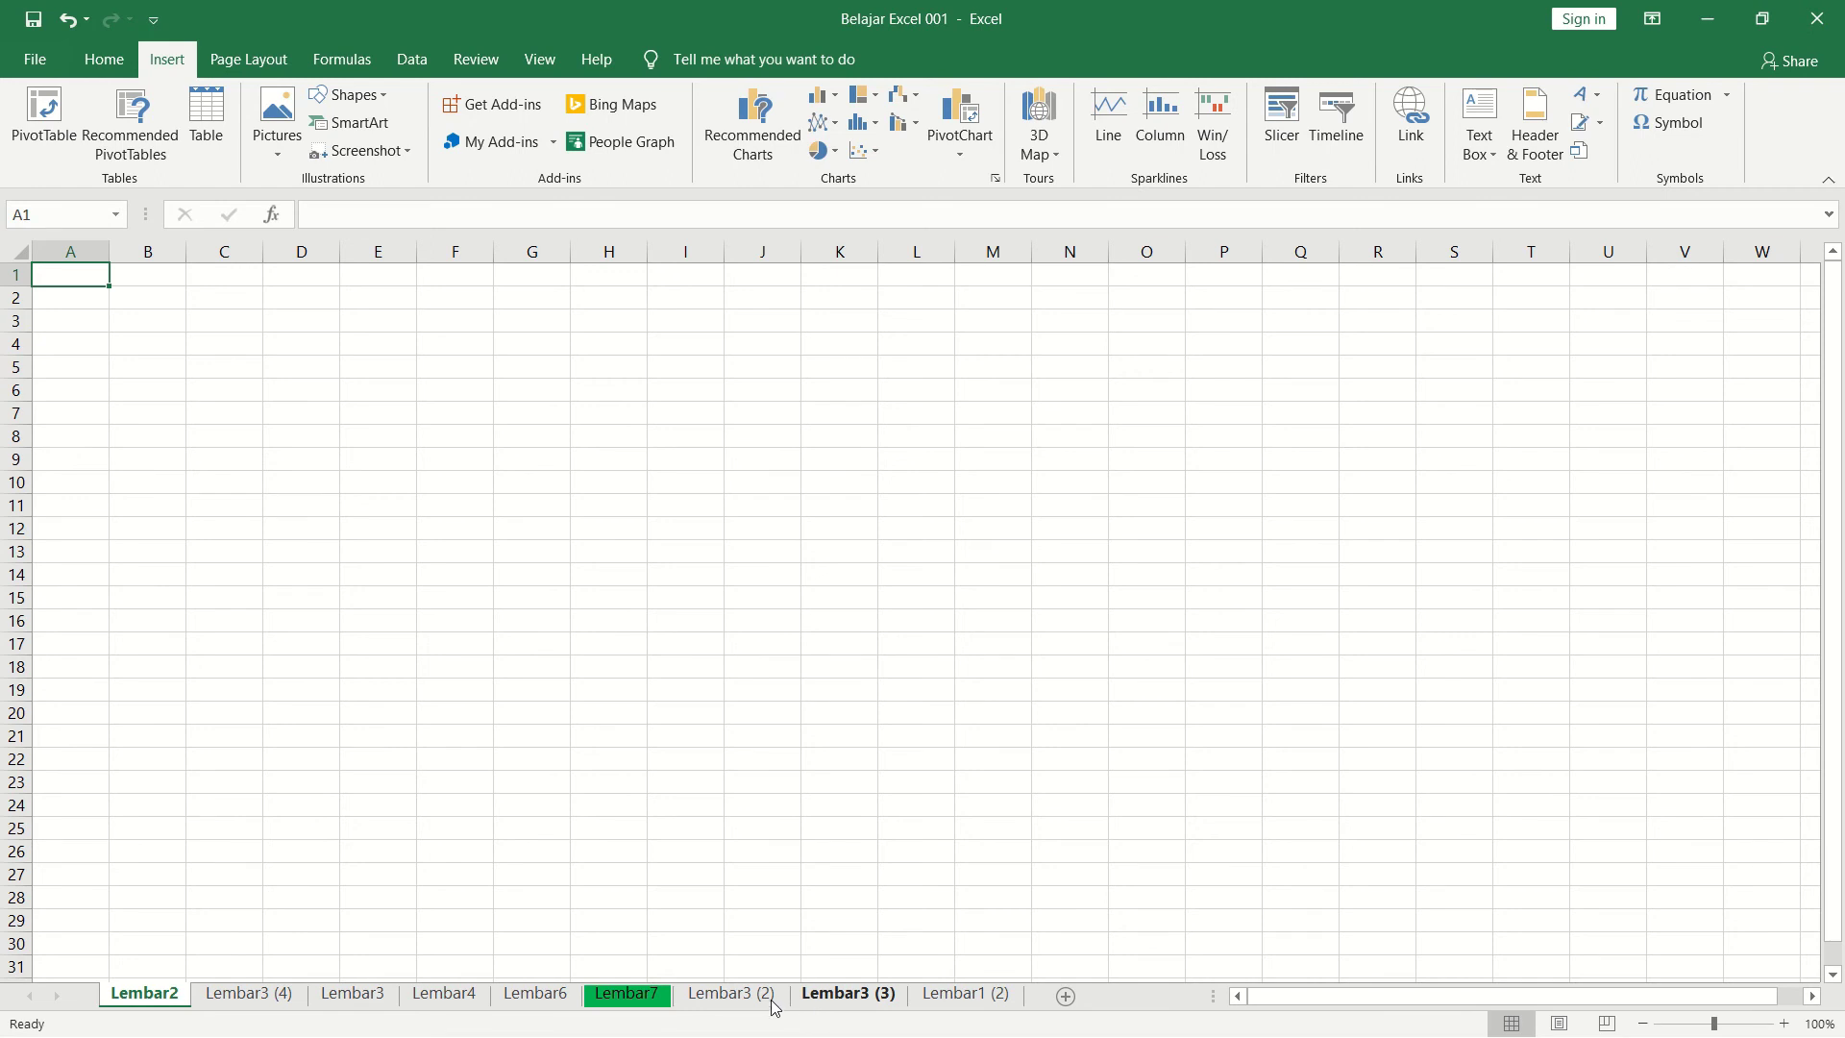
pyautogui.rightClick(617, 1000)
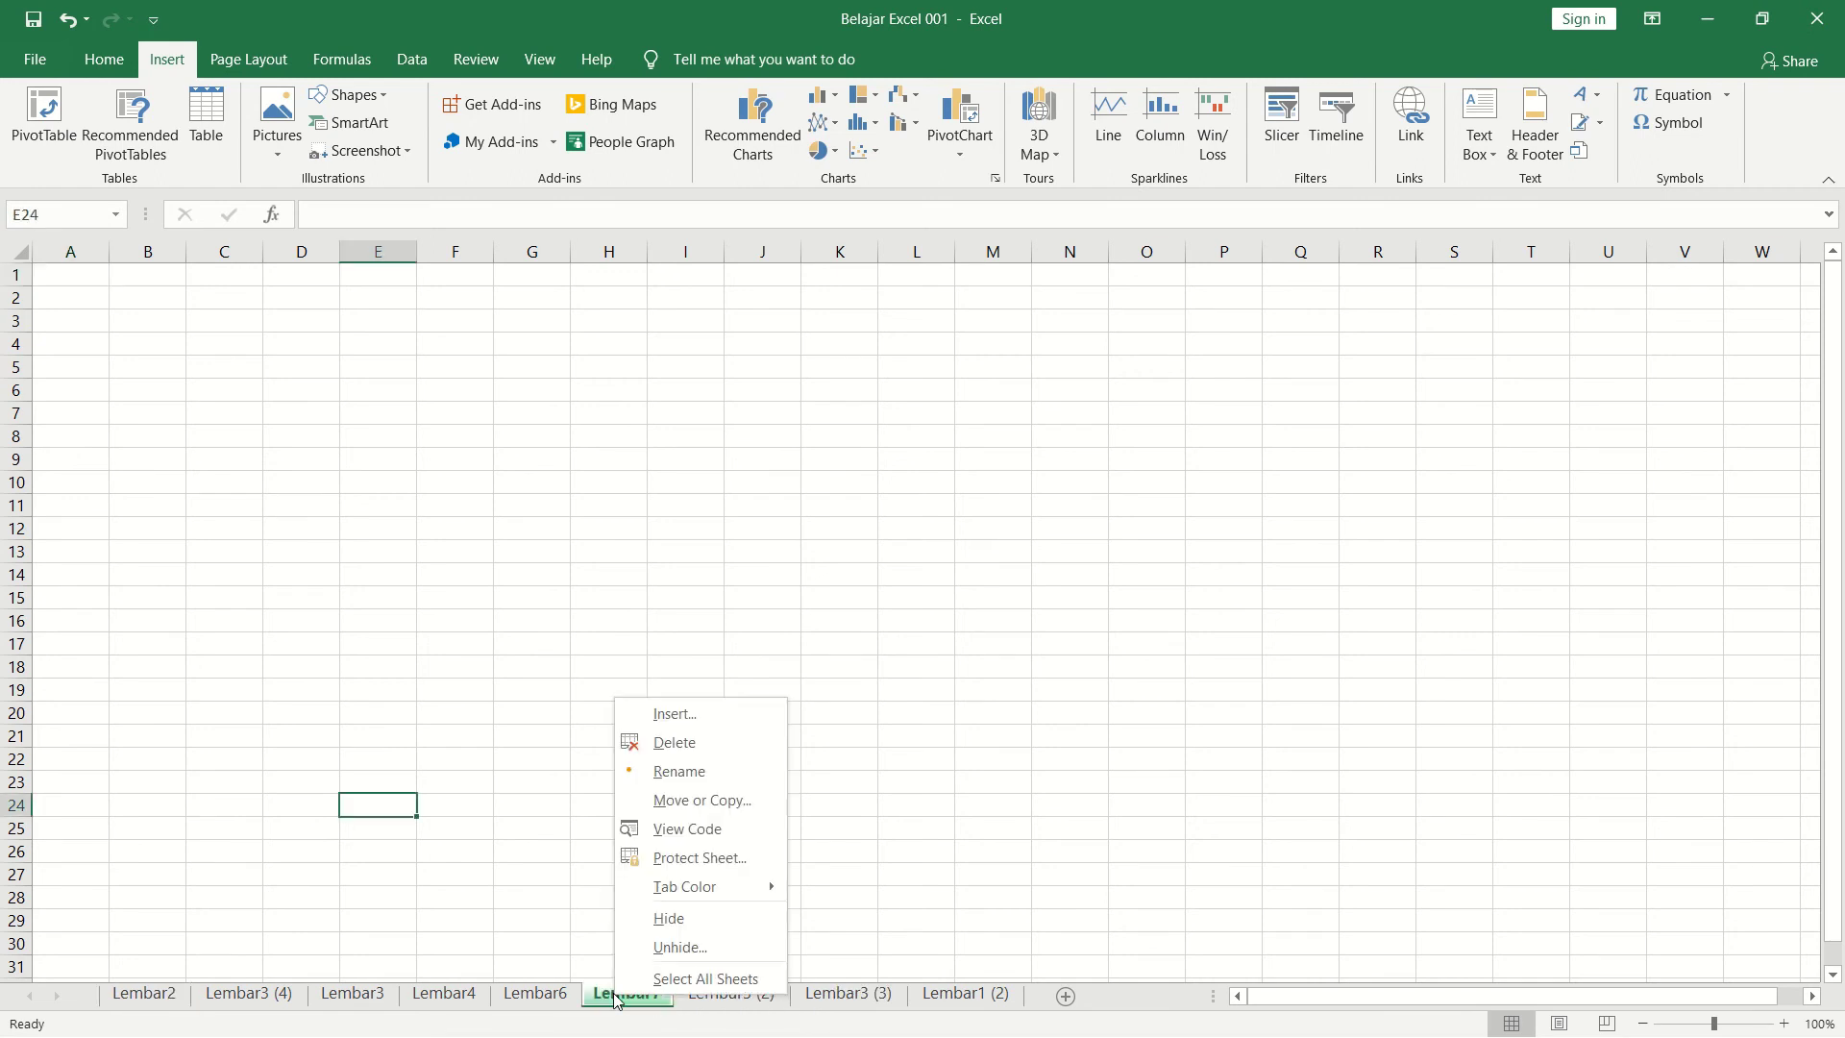
pyautogui.click(672, 917)
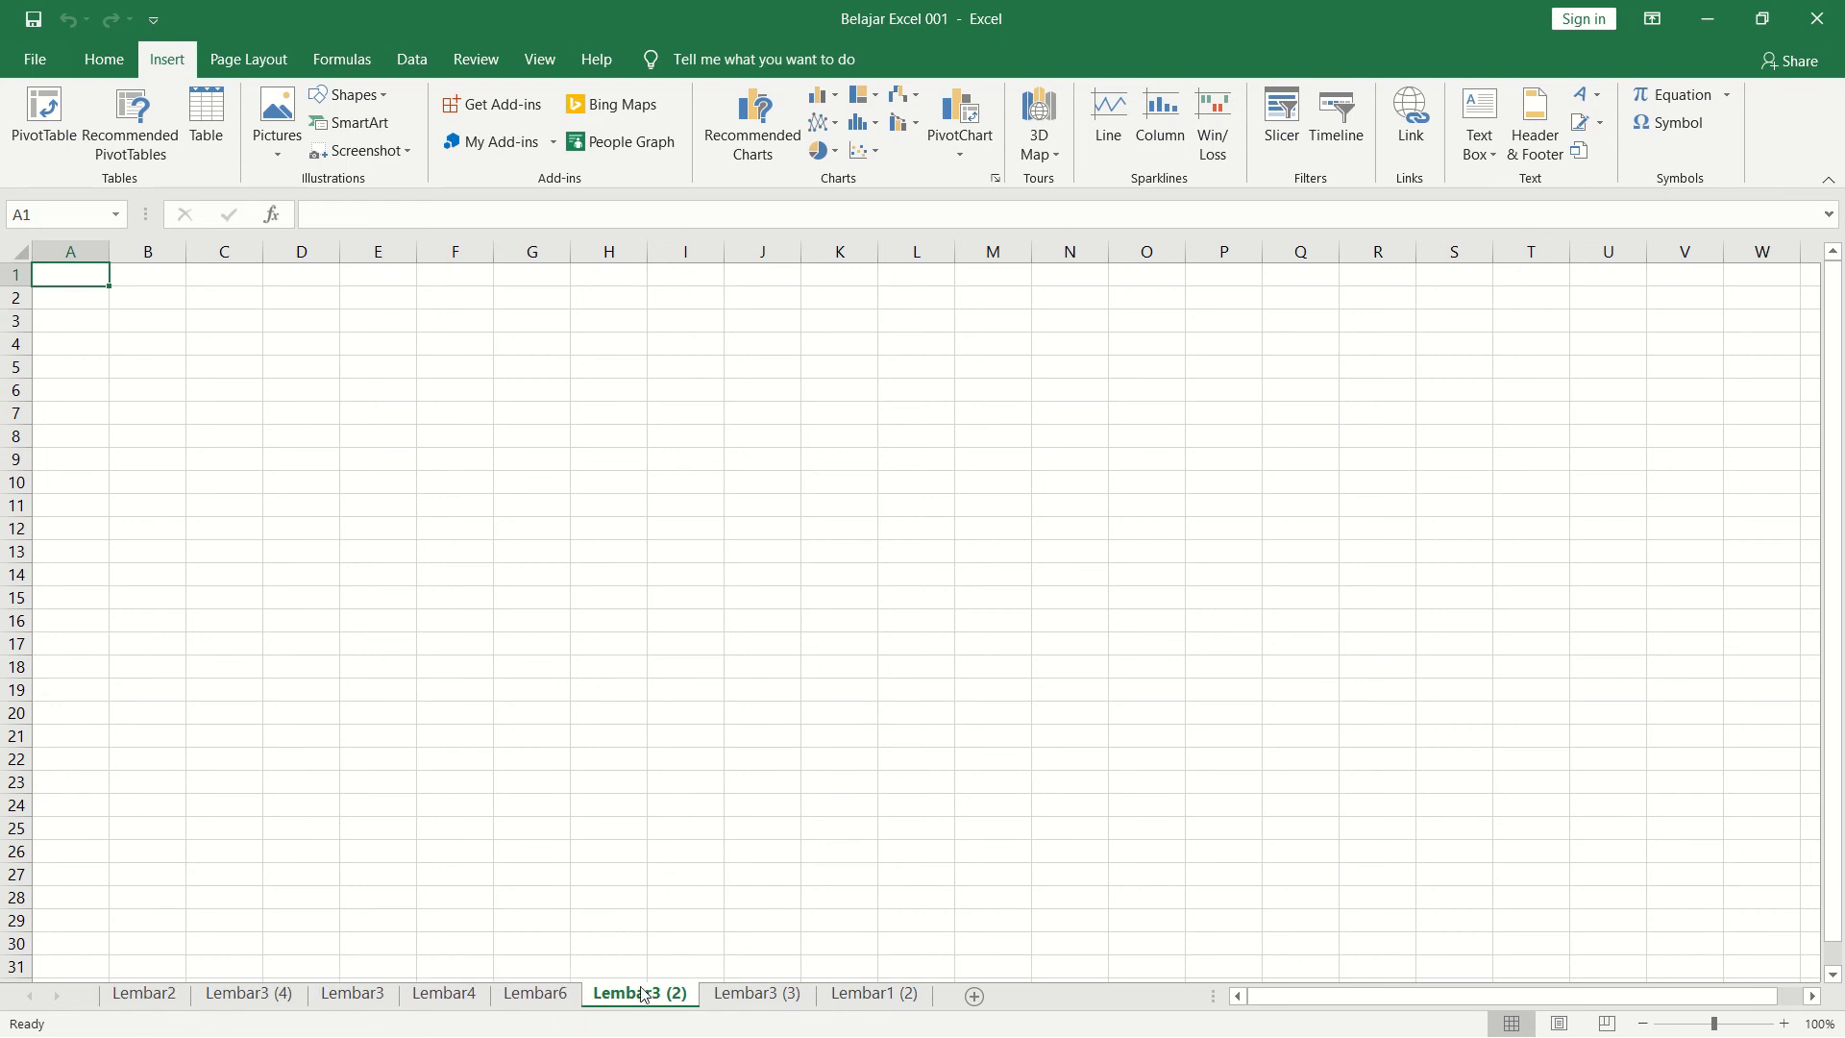
# Step: Unhide the Lembar1 sheet from the list of hidden sheets
pyautogui.rightClick(640, 993)
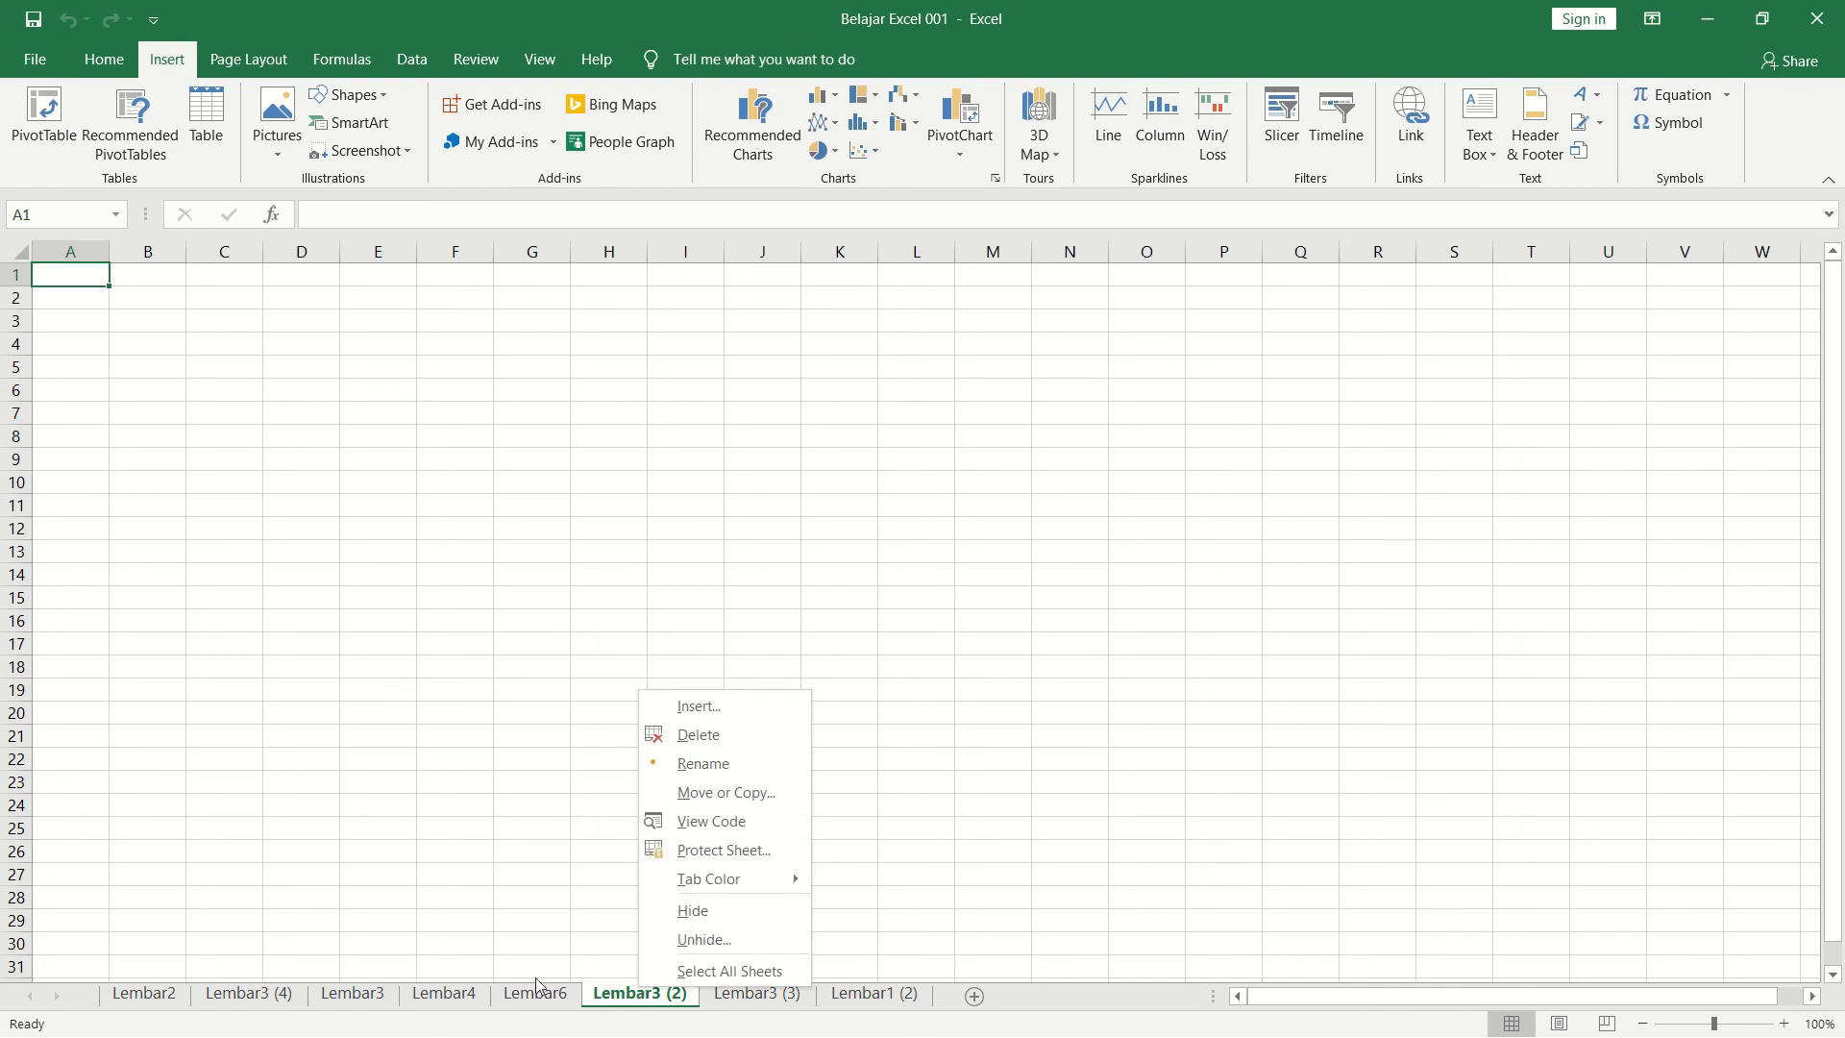
pyautogui.click(270, 1002)
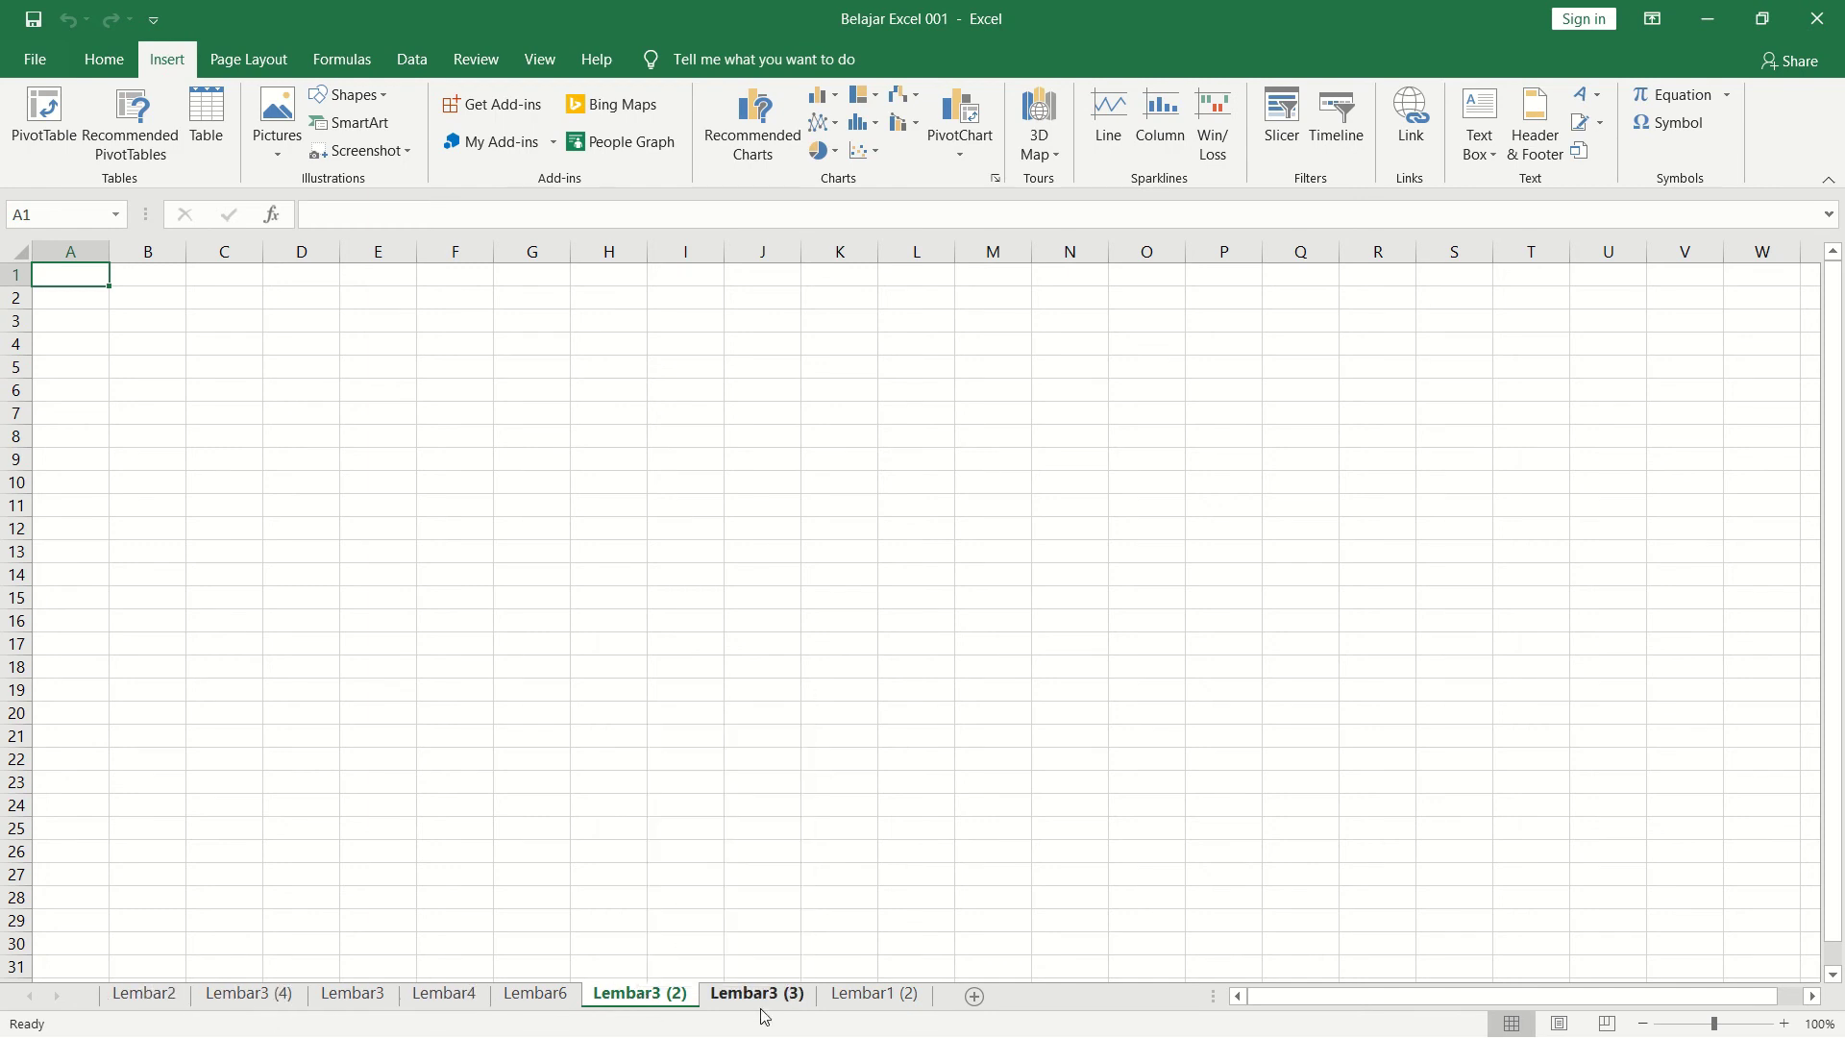
pyautogui.click(332, 997)
pyautogui.rightClick(334, 1000)
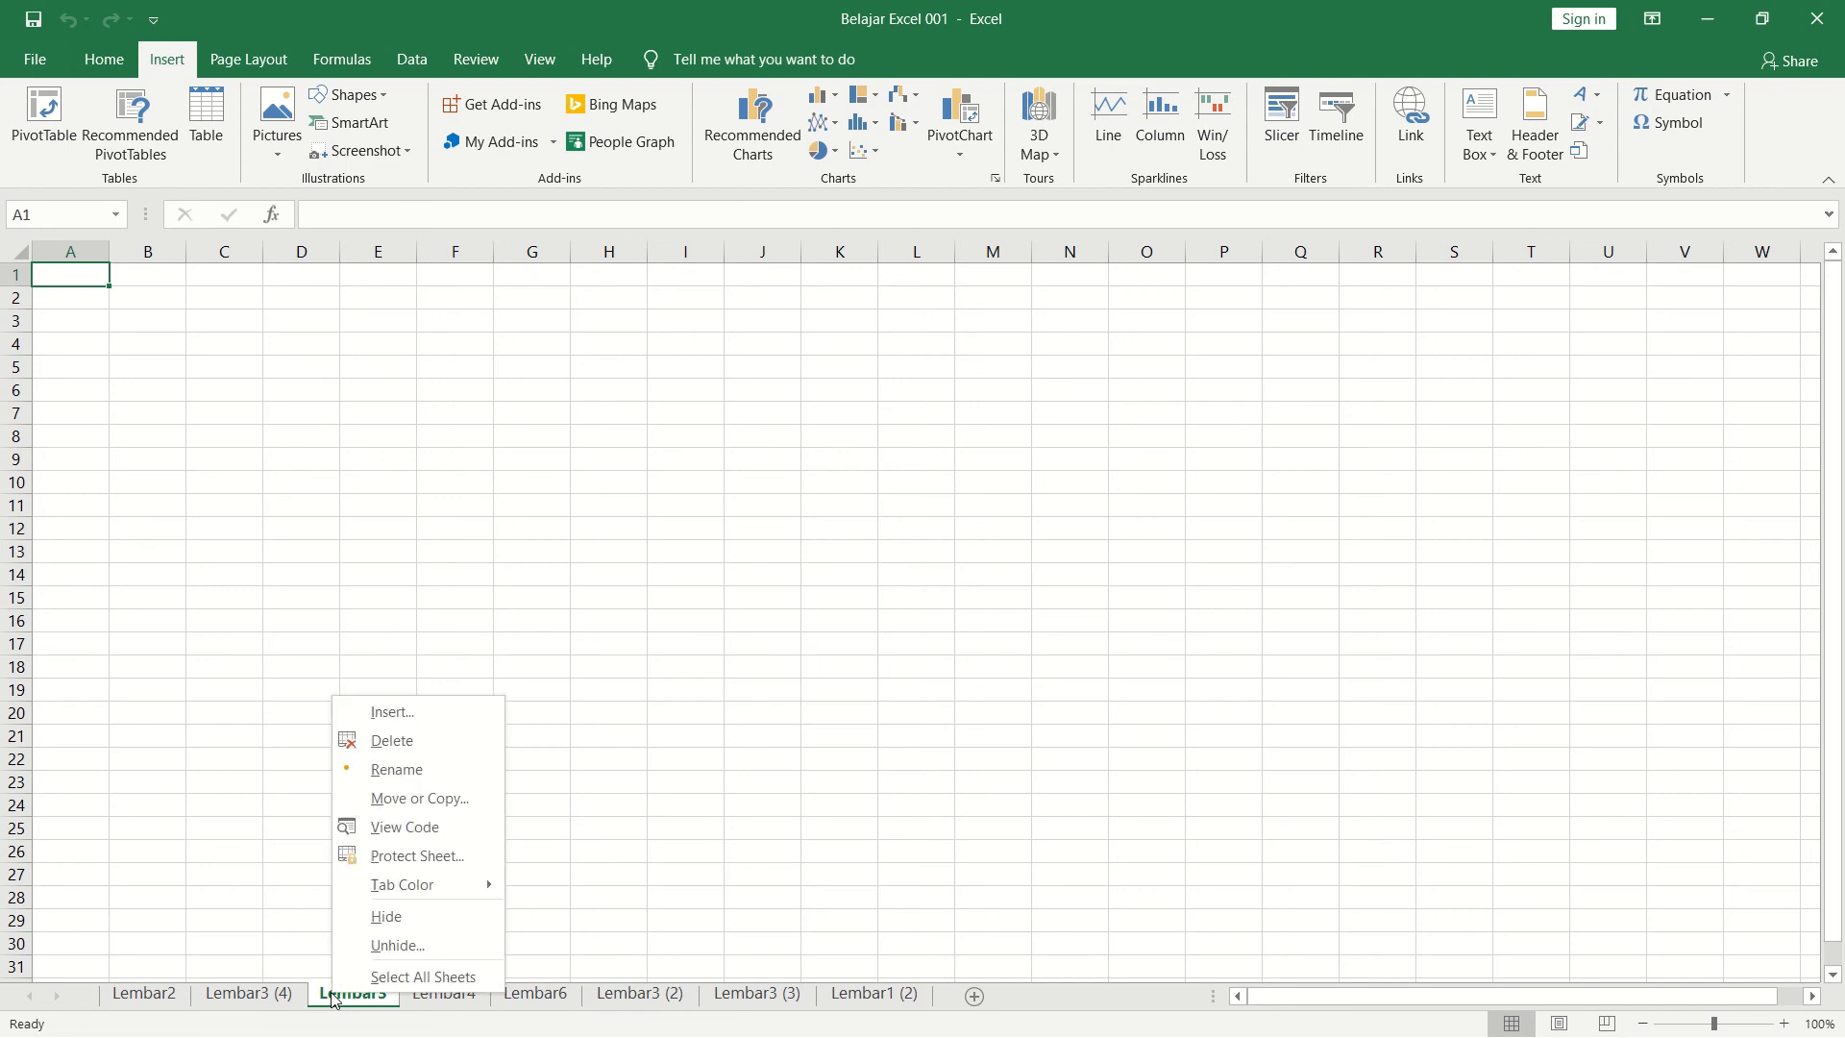
pyautogui.click(407, 946)
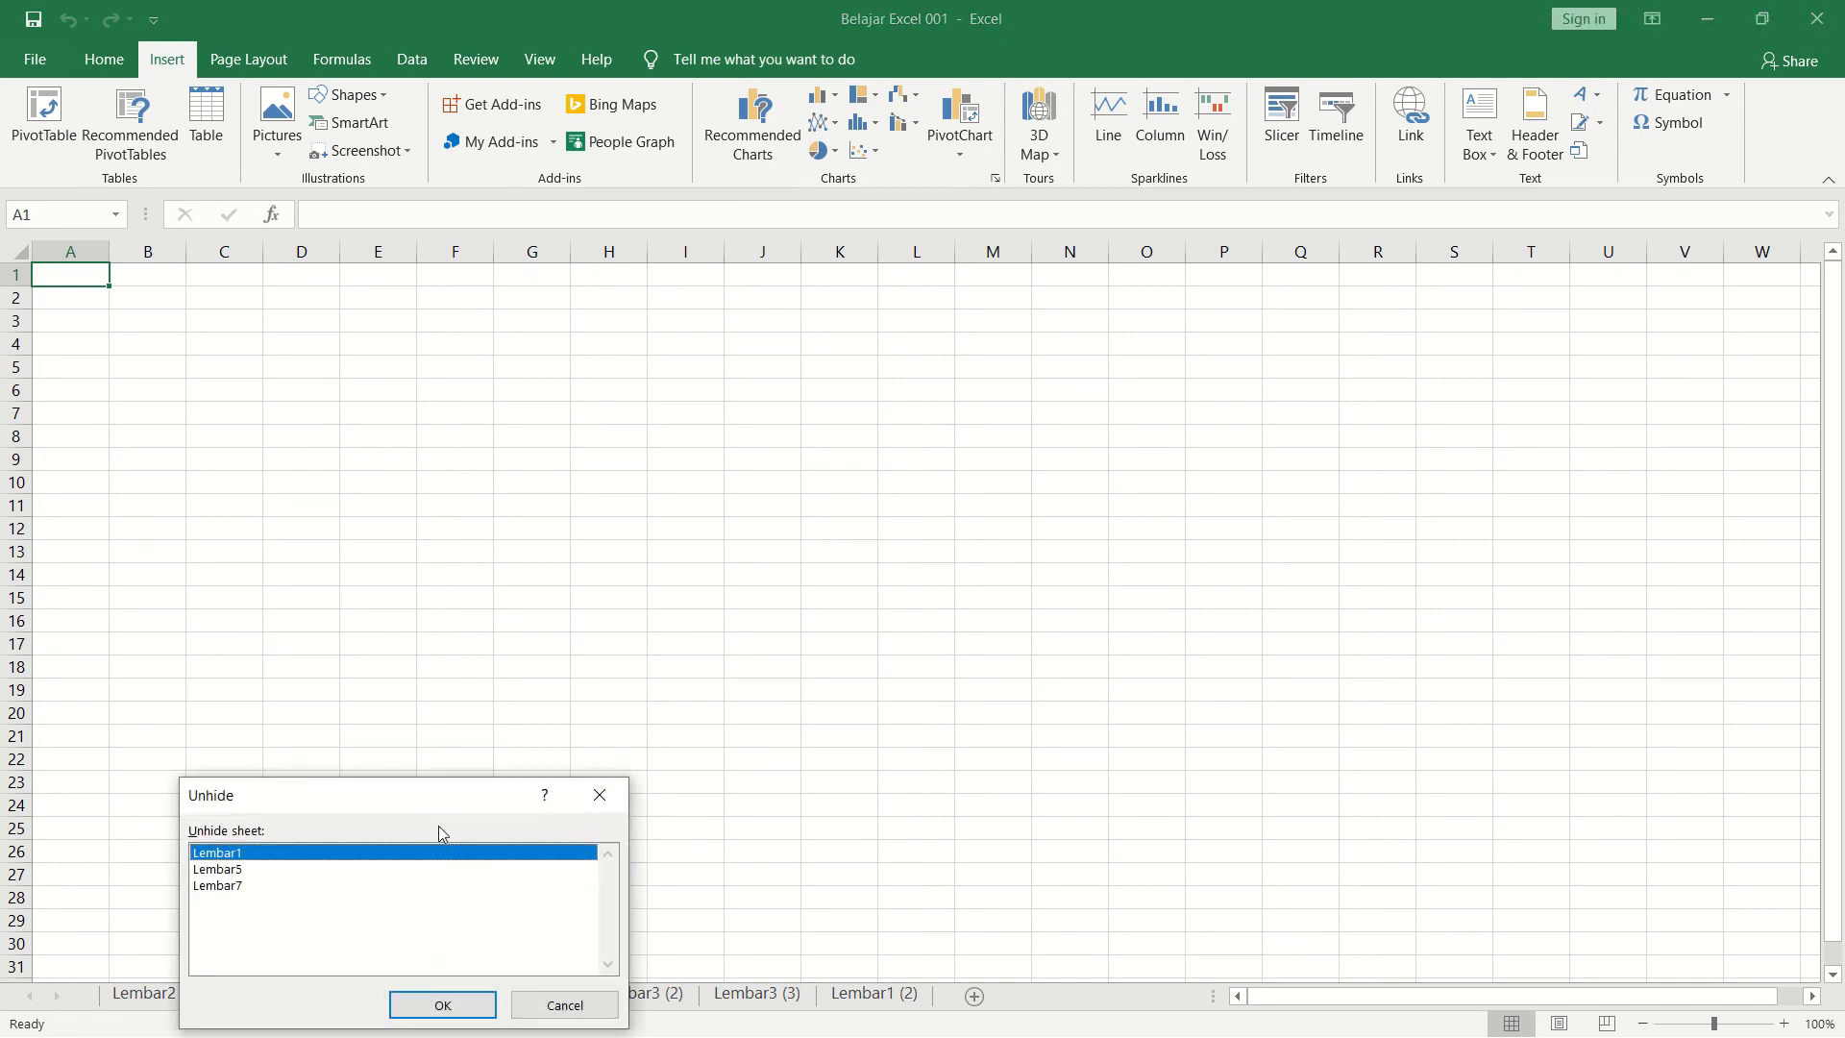
pyautogui.moveTo(436, 804); pyautogui.dragTo(598, 490)
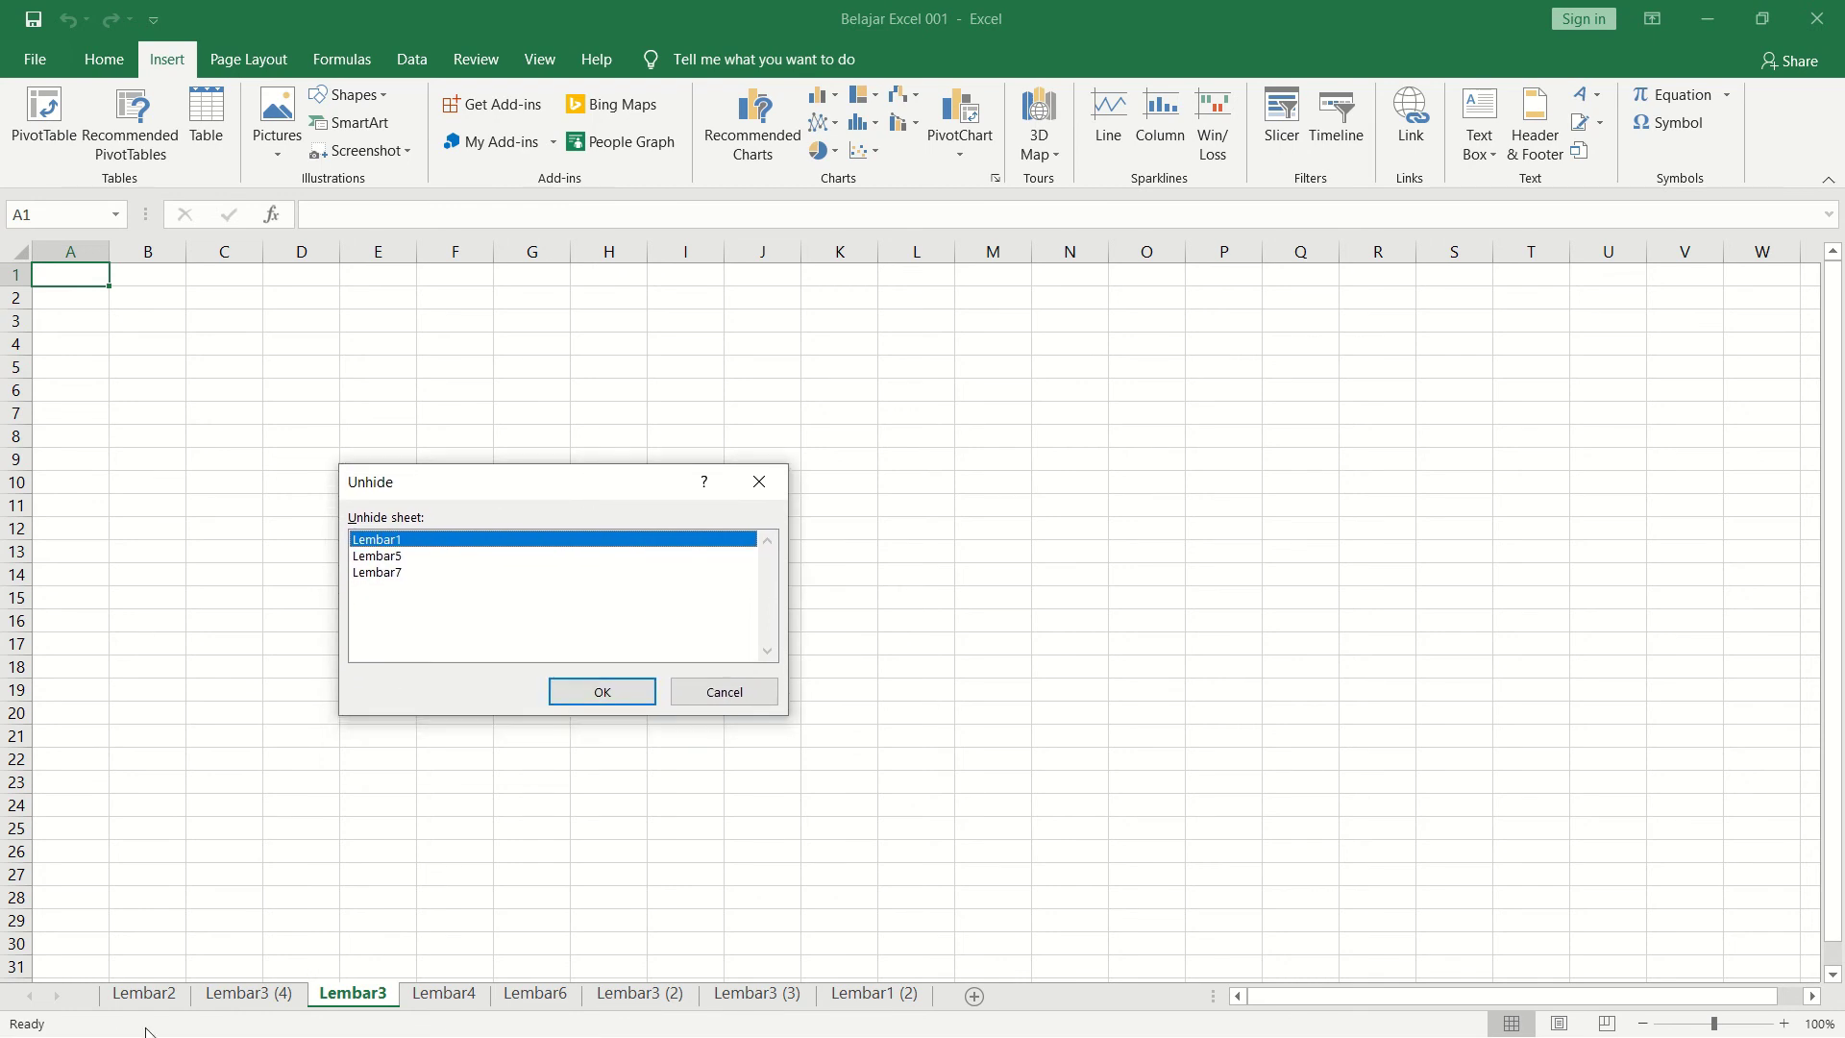
pyautogui.click(401, 558)
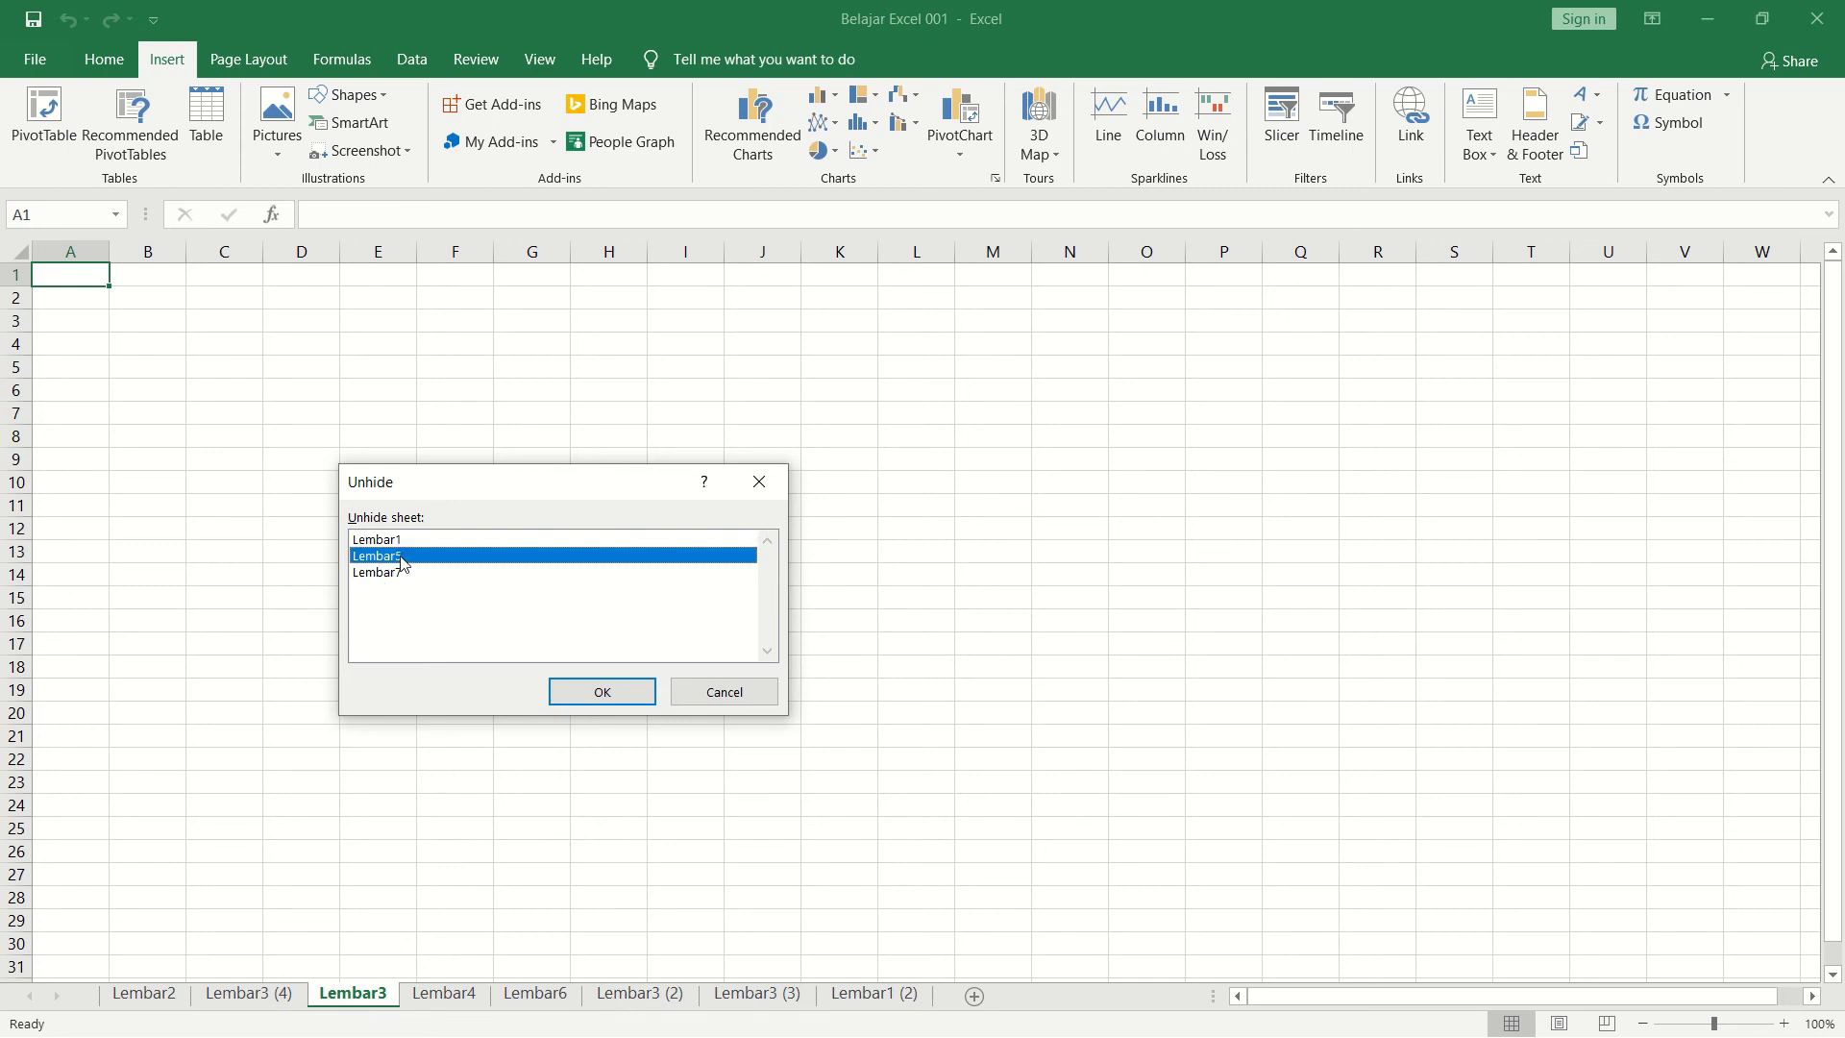
pyautogui.click(402, 541)
pyautogui.click(573, 692)
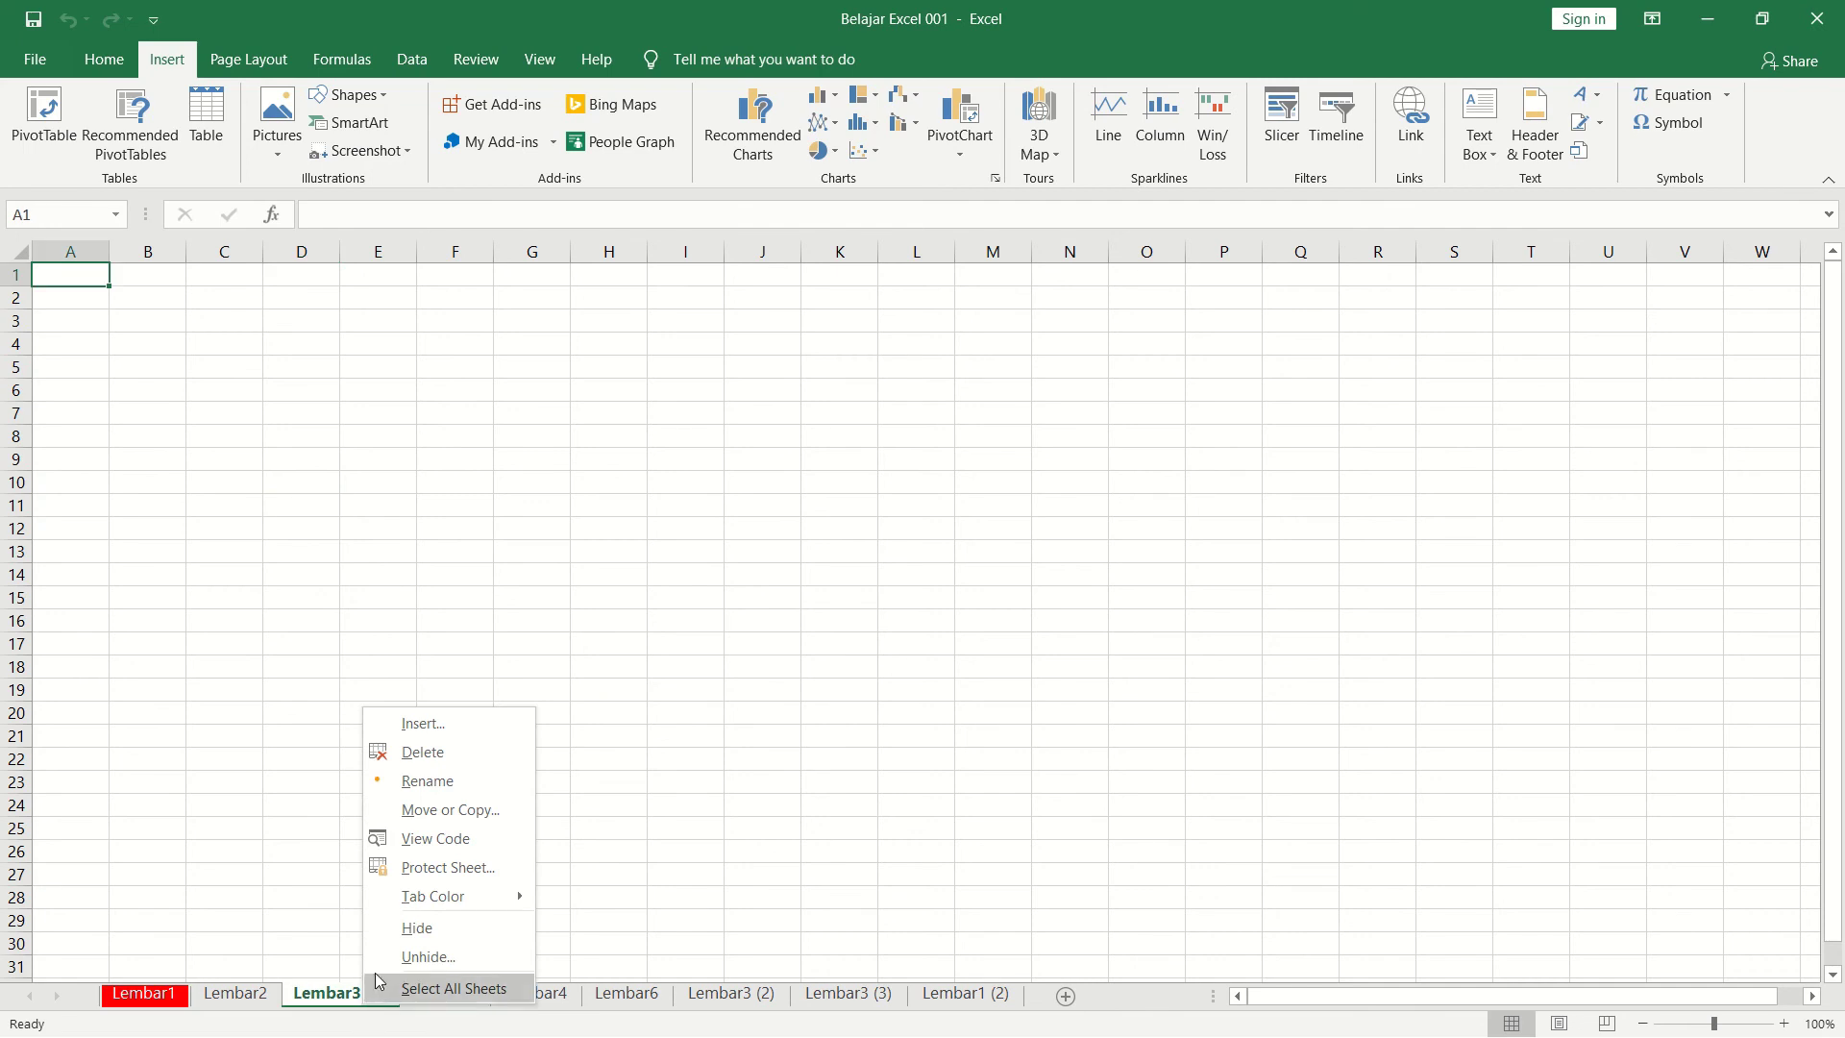
# Step: Unhide the Lembar7 sheet and the Lembar5 sheet from the list of hidden sheets
pyautogui.click(437, 957)
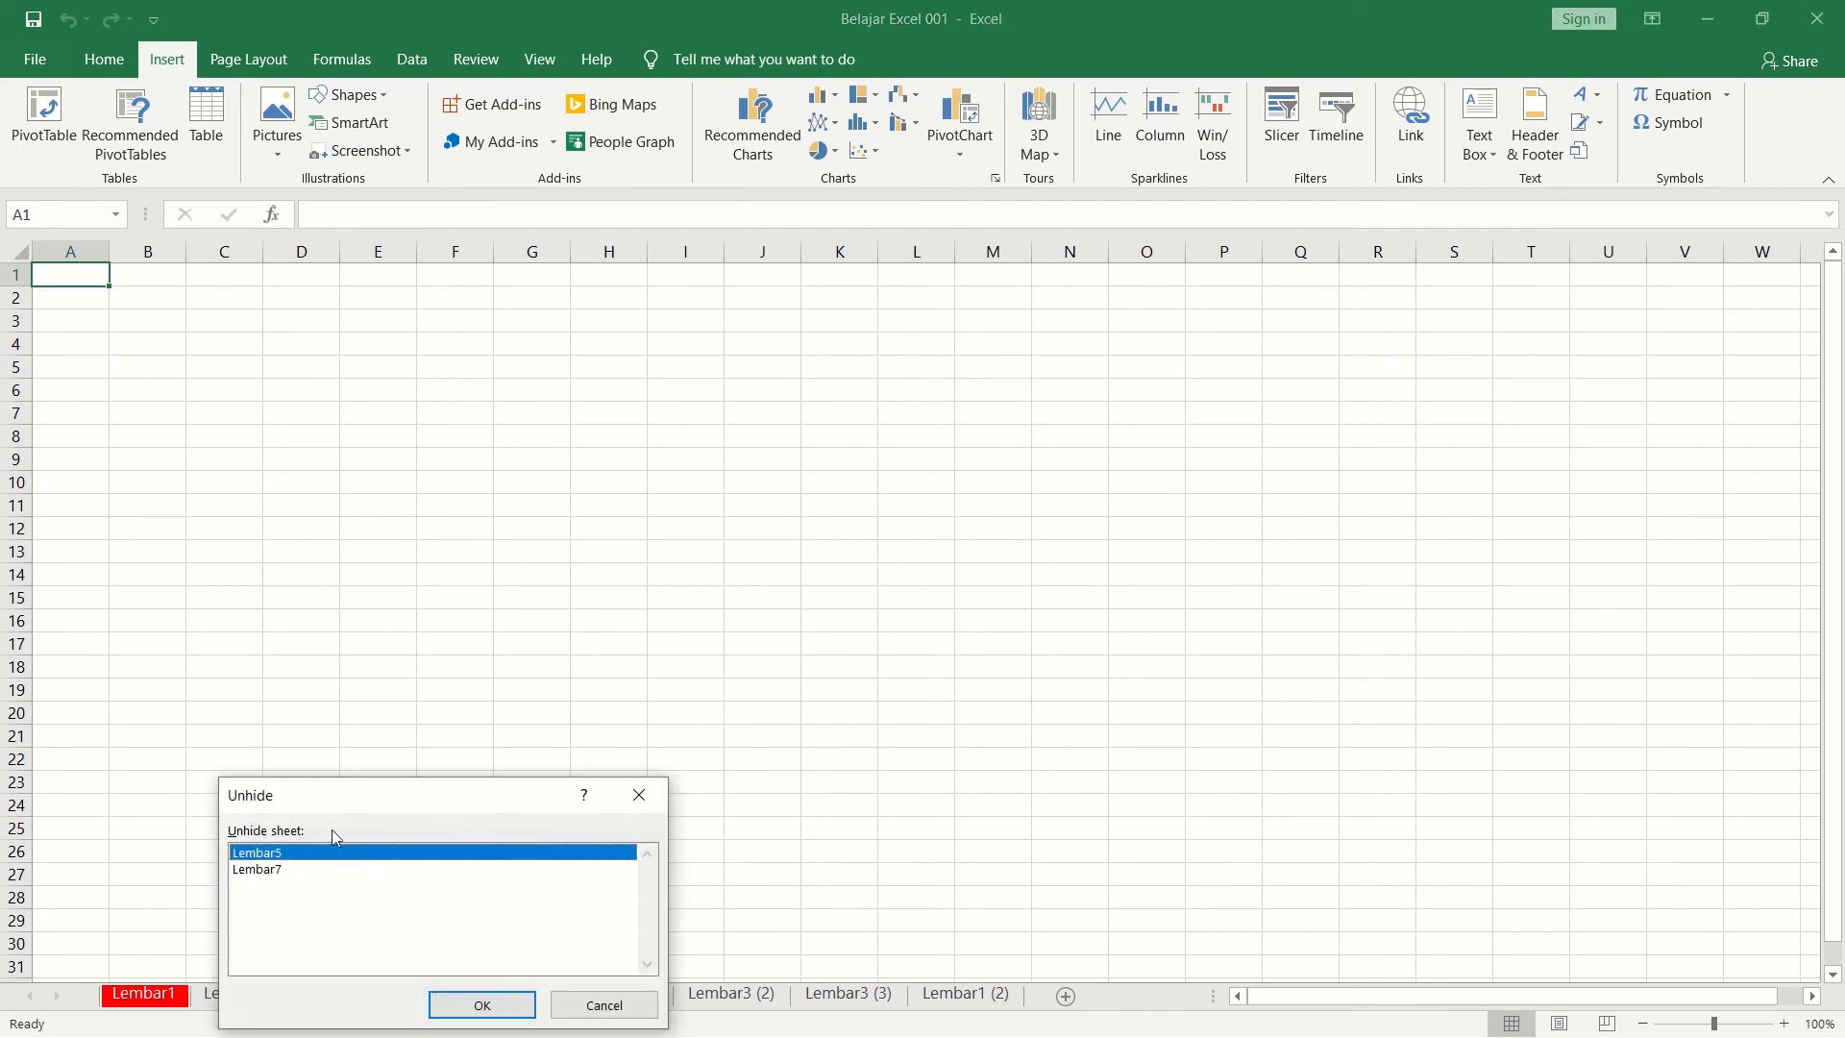
pyautogui.click(277, 869)
pyautogui.click(486, 1004)
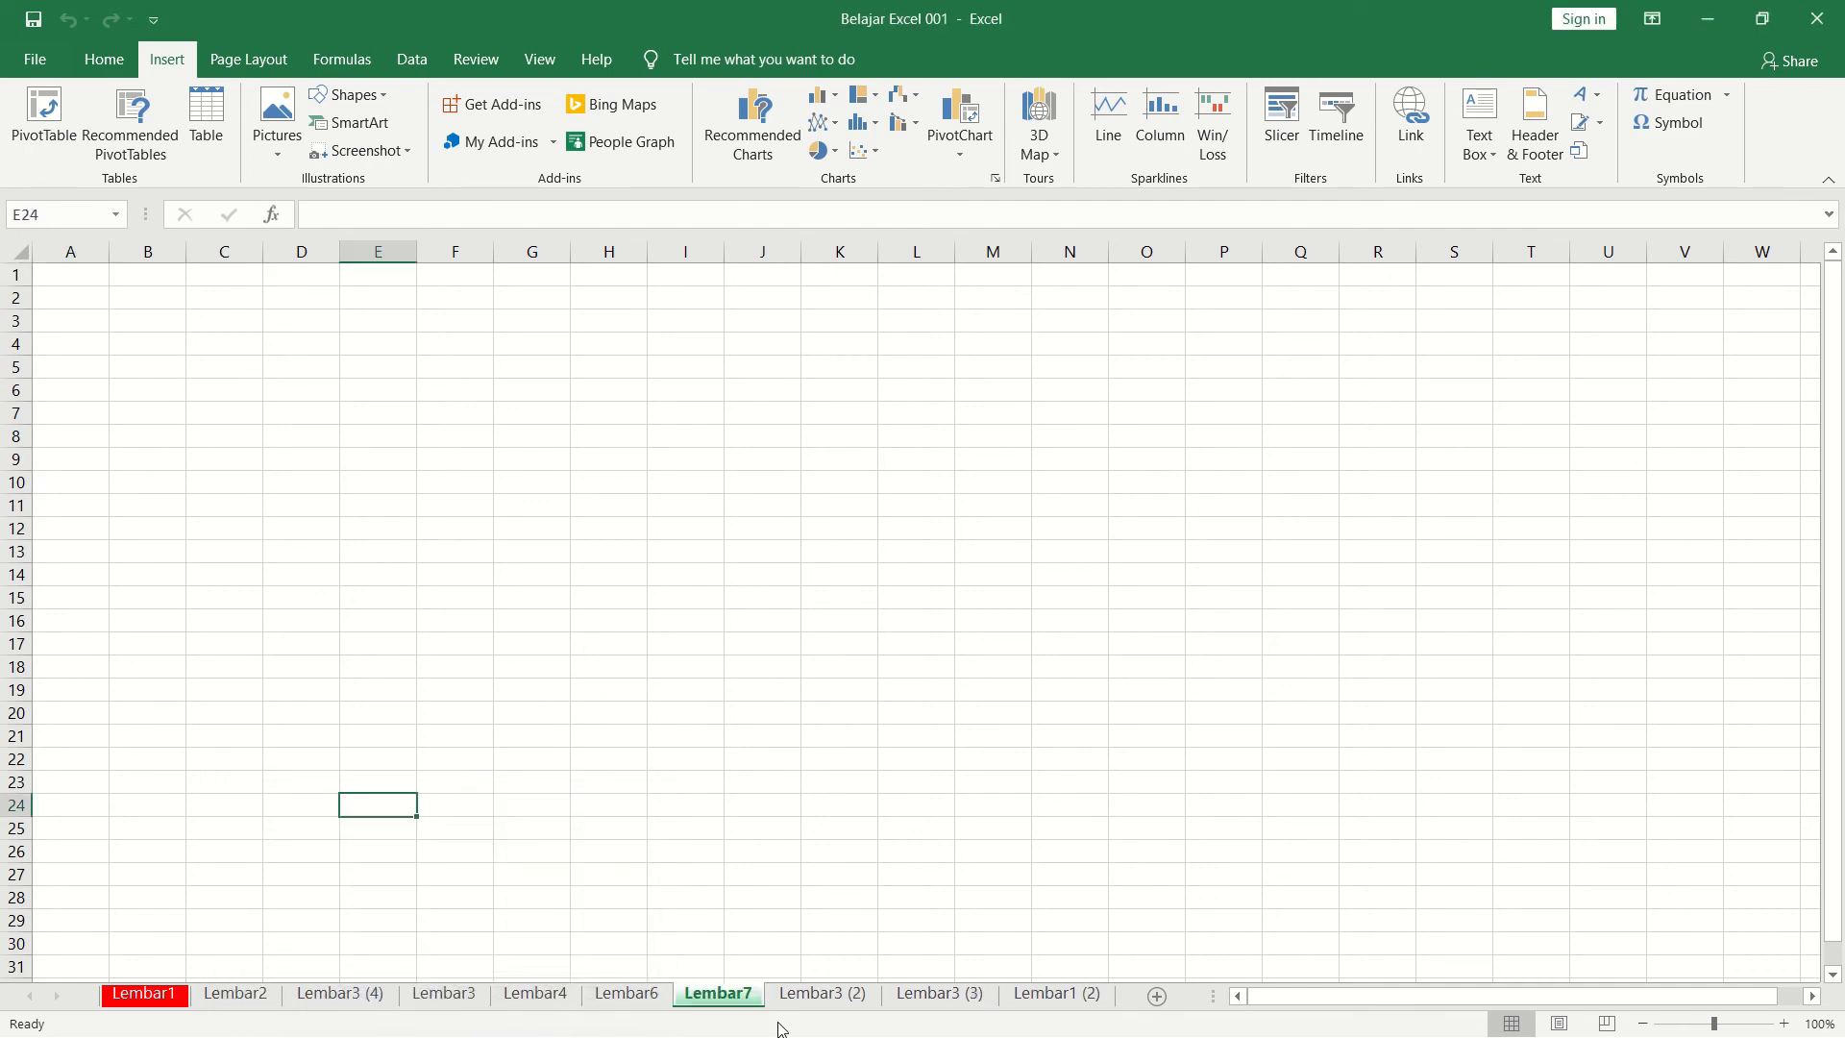
pyautogui.rightClick(454, 1002)
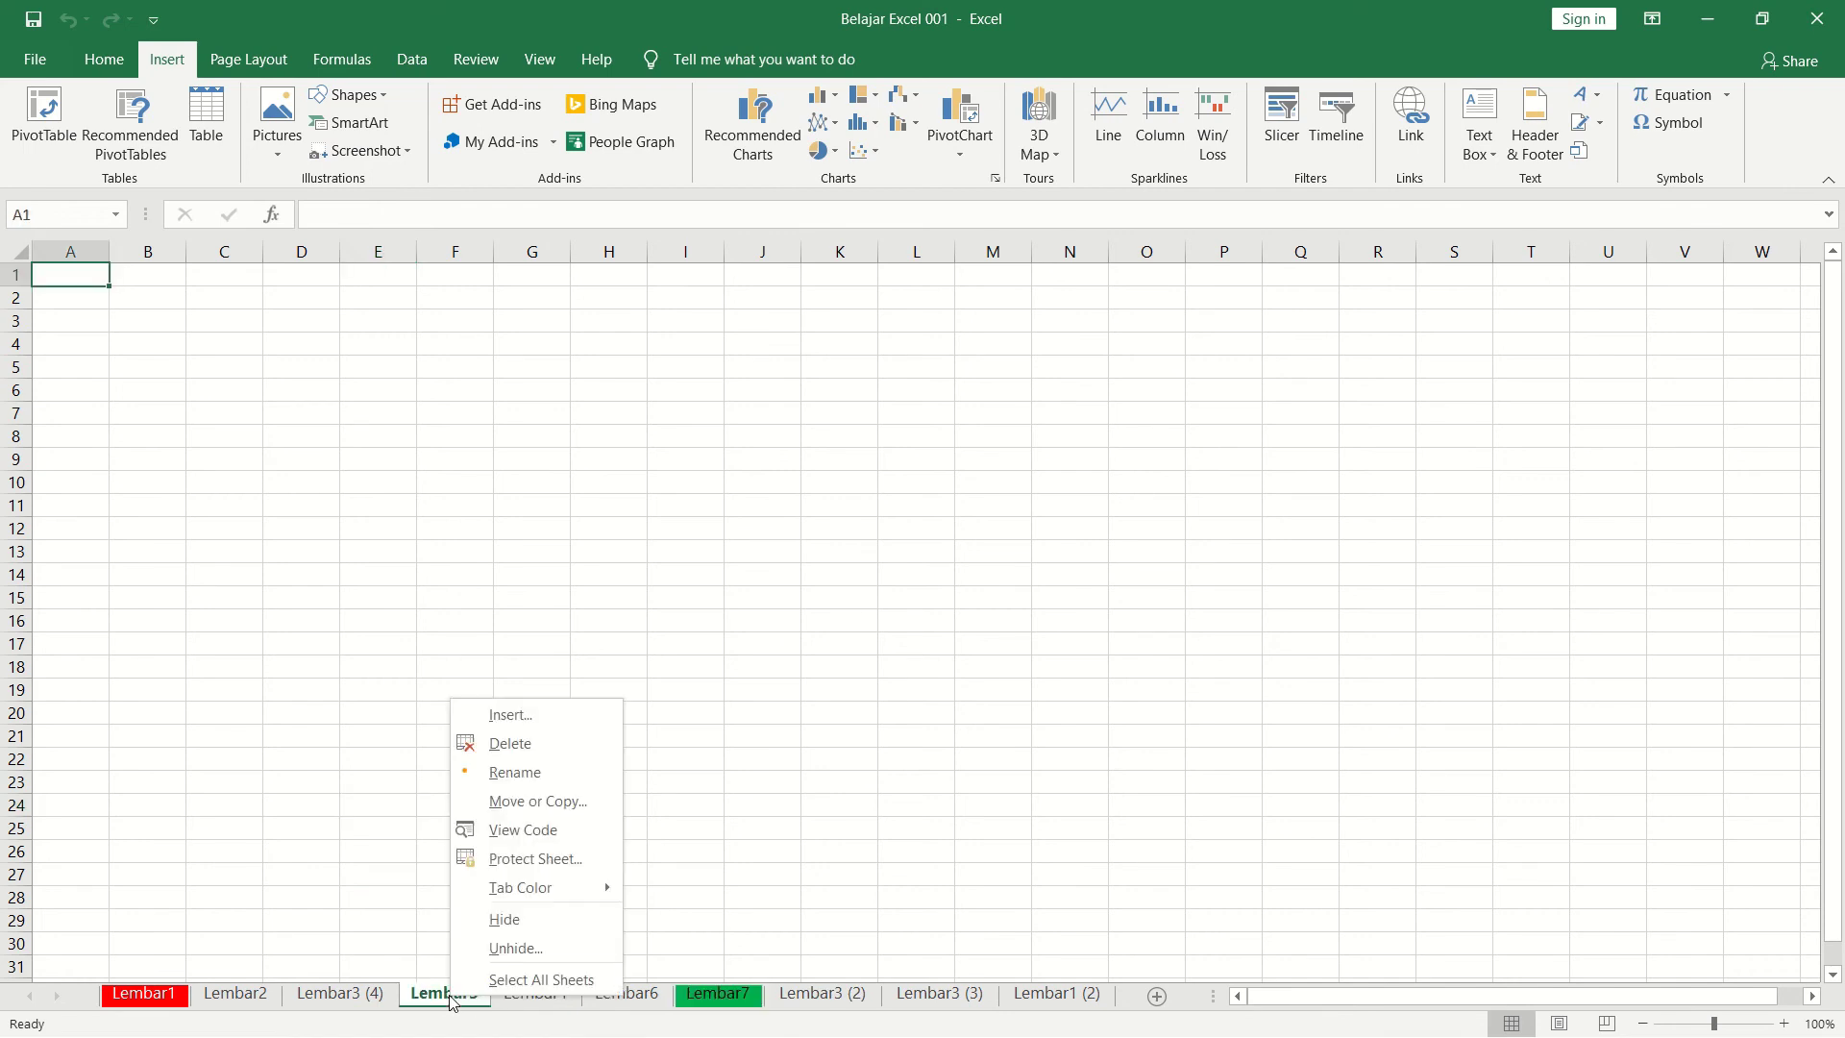
pyautogui.click(515, 948)
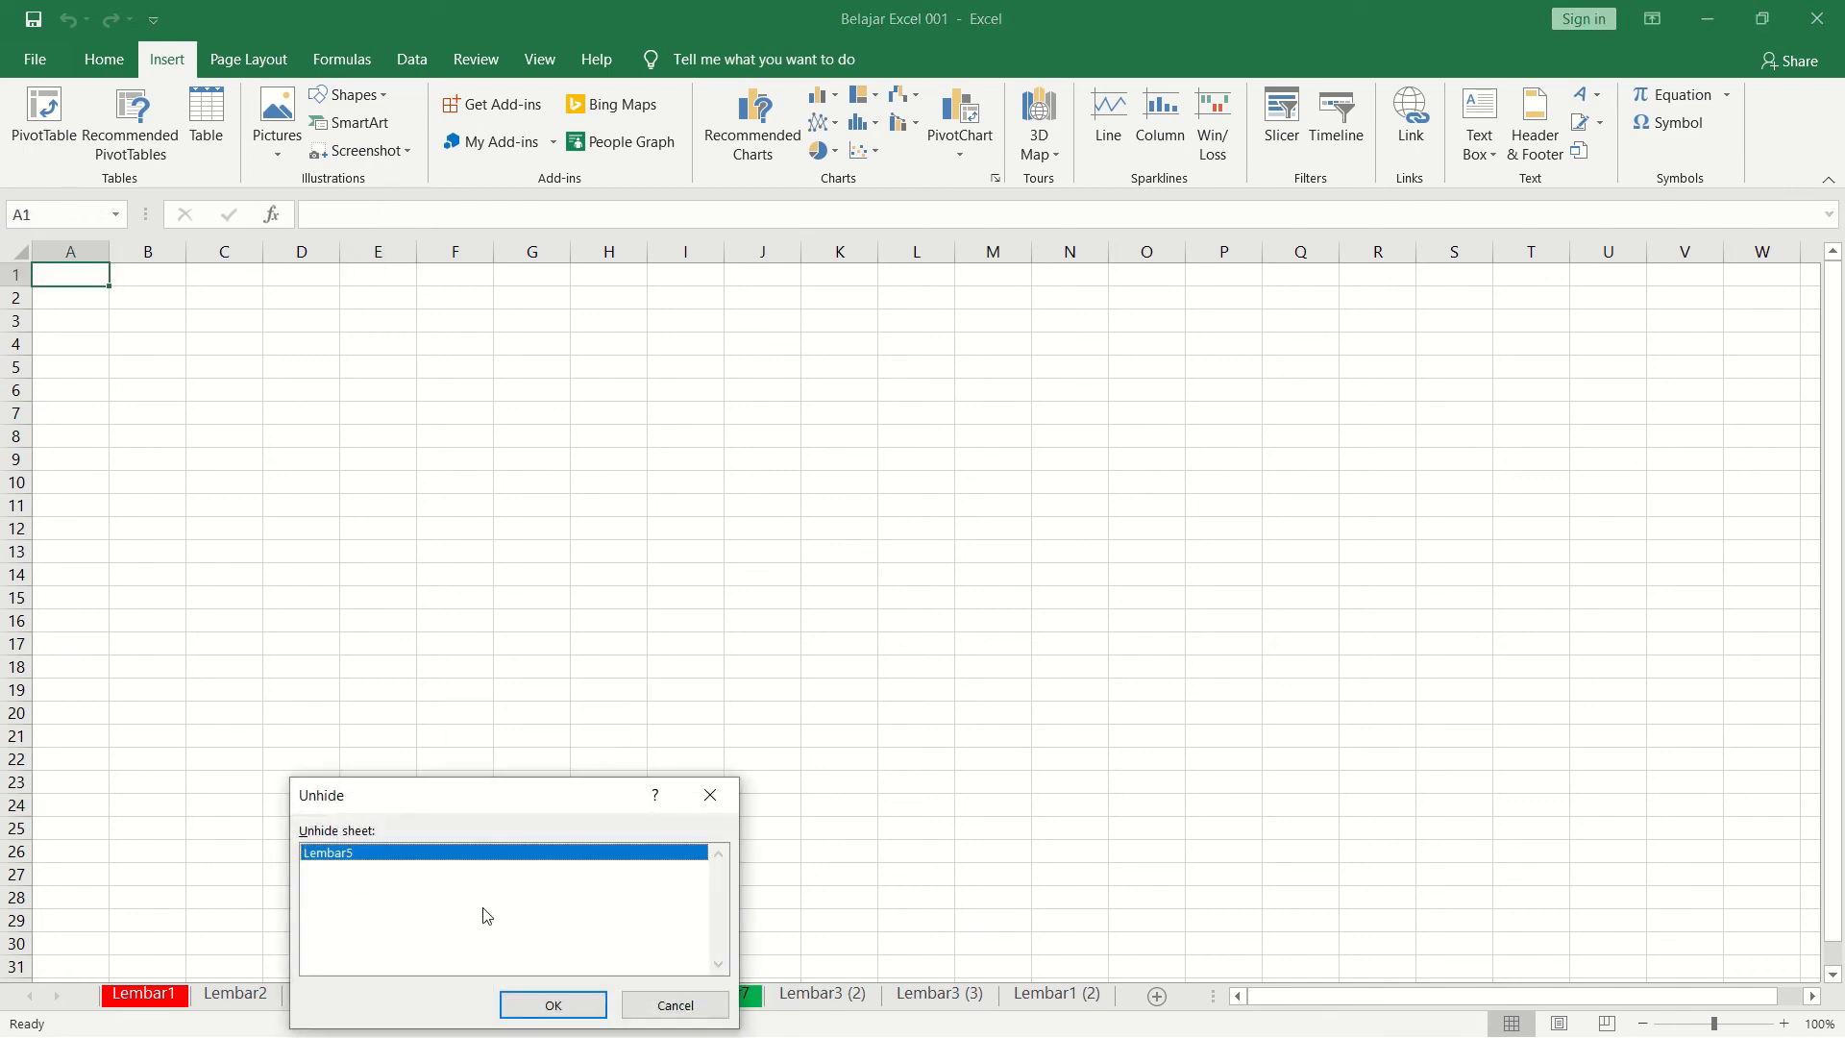
pyautogui.click(537, 1006)
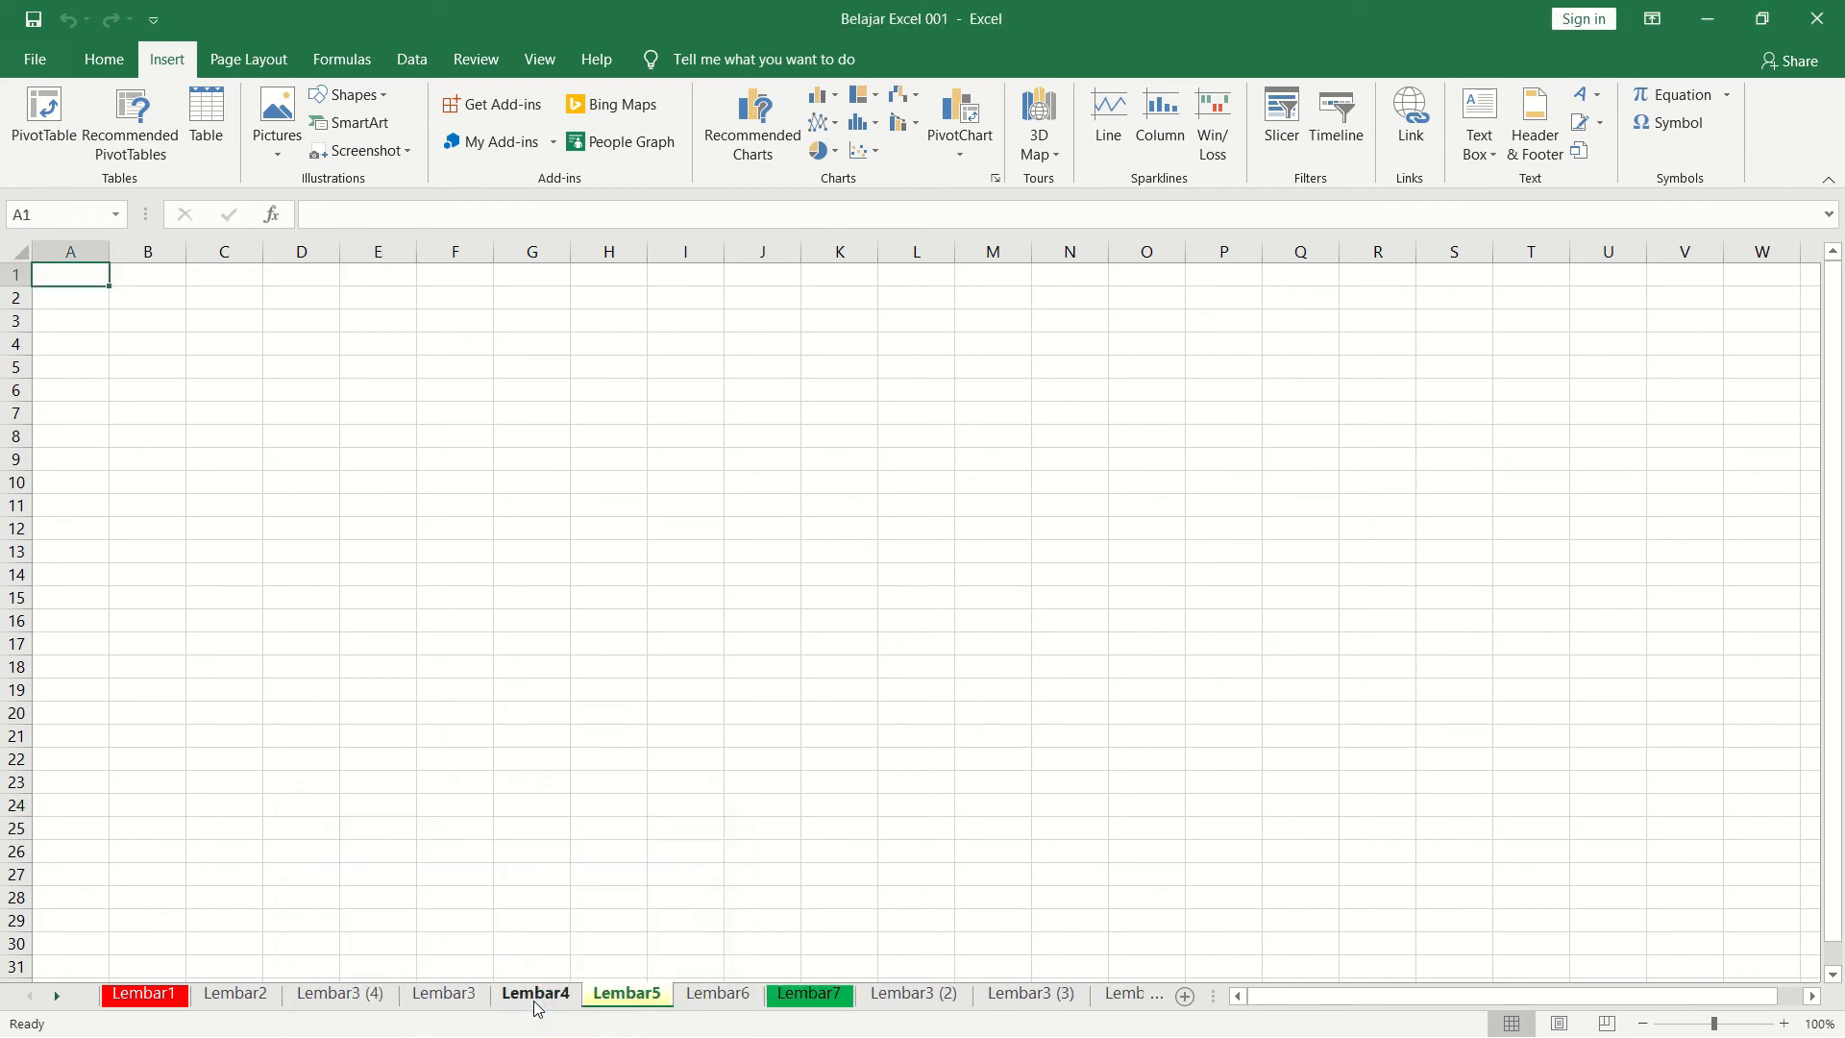
# Step: View the unhidden sheets Lembar1, Lembar5 and Lembar7, returning to Lembar5
pyautogui.click(145, 994)
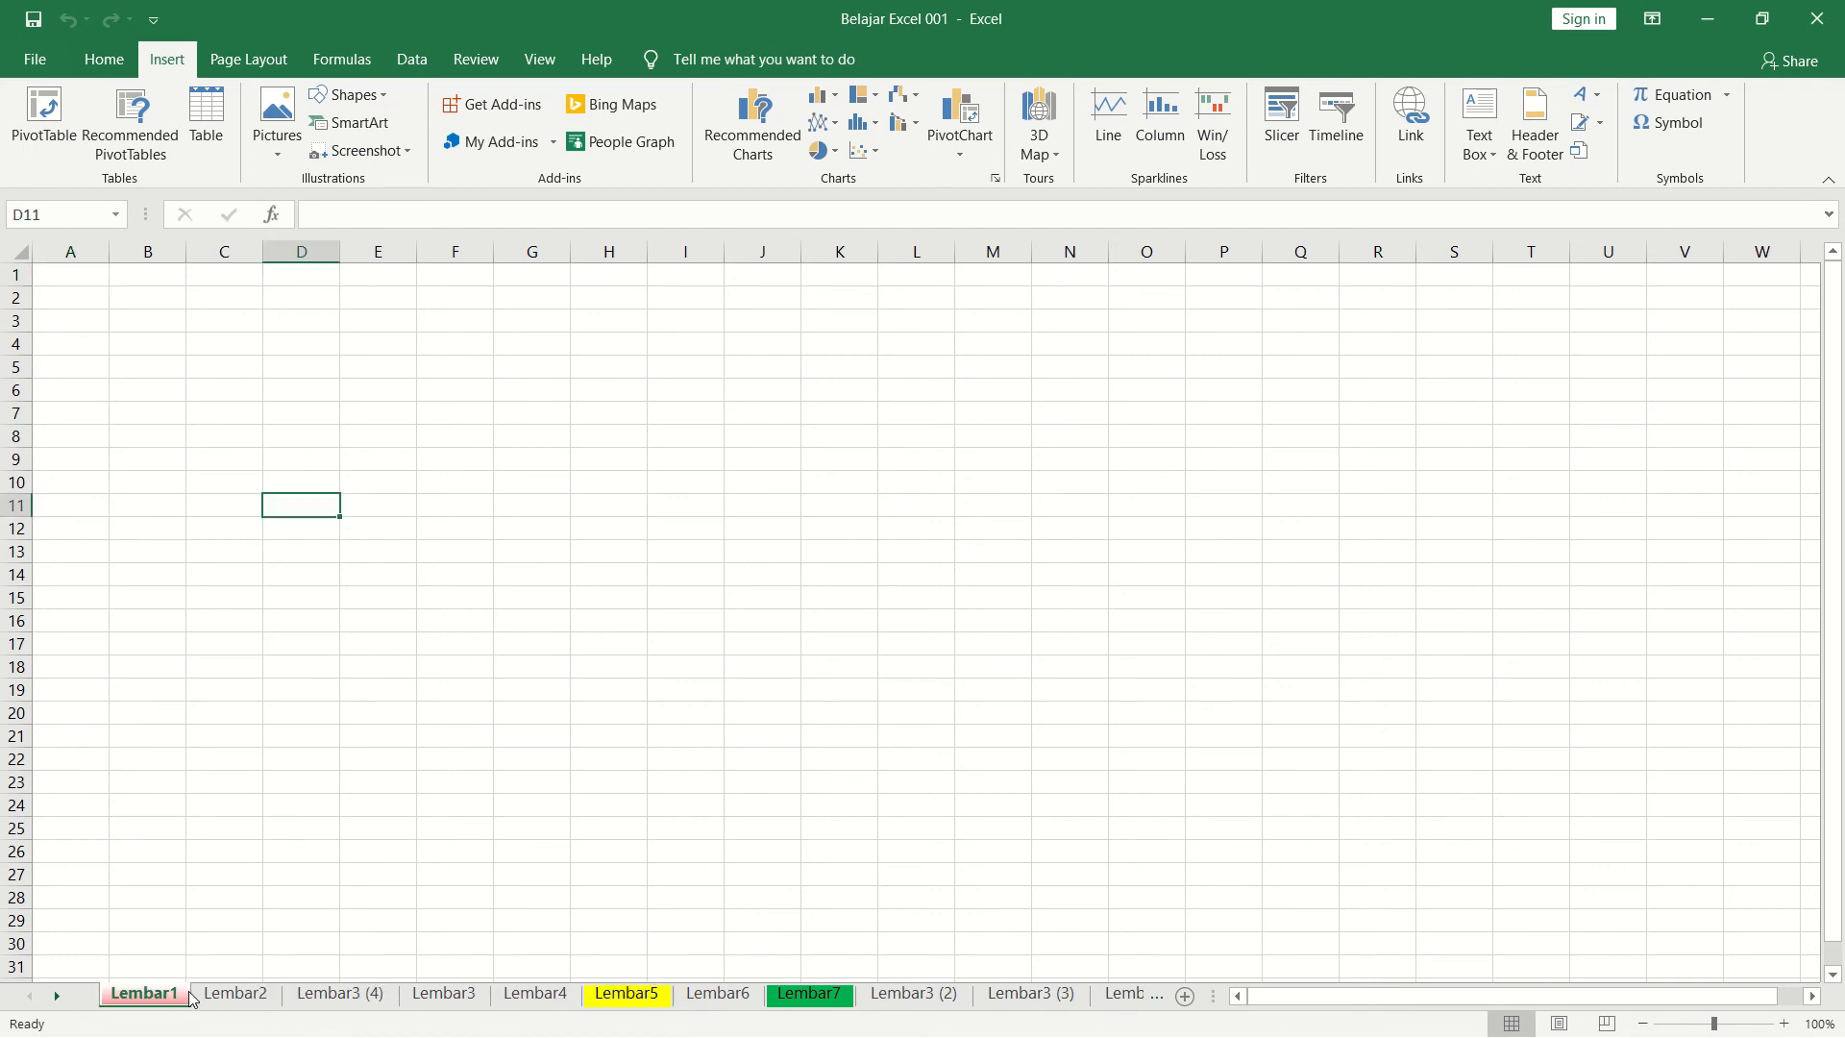
pyautogui.click(620, 1002)
pyautogui.click(807, 999)
pyautogui.click(626, 999)
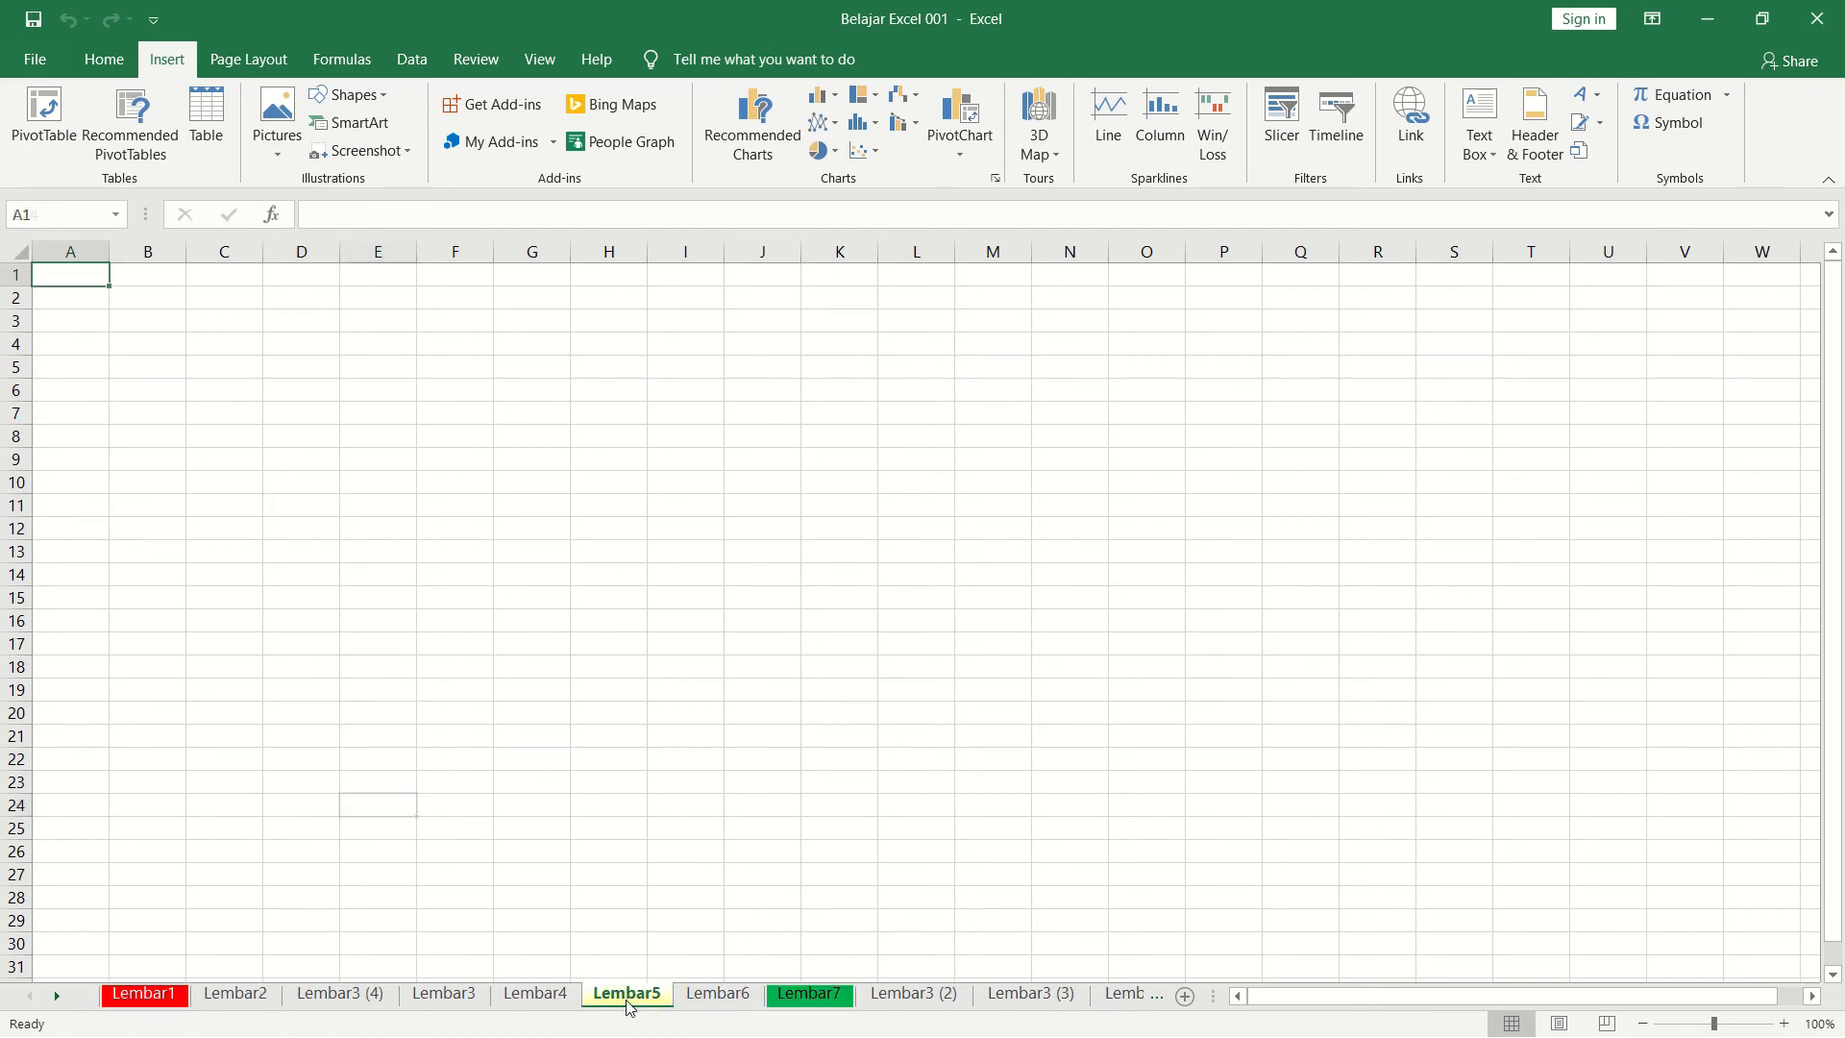
# Step: Switch to Lembar1 and move the active cell one cell at a time in all four directions, ending at E12
pyautogui.click(145, 994)
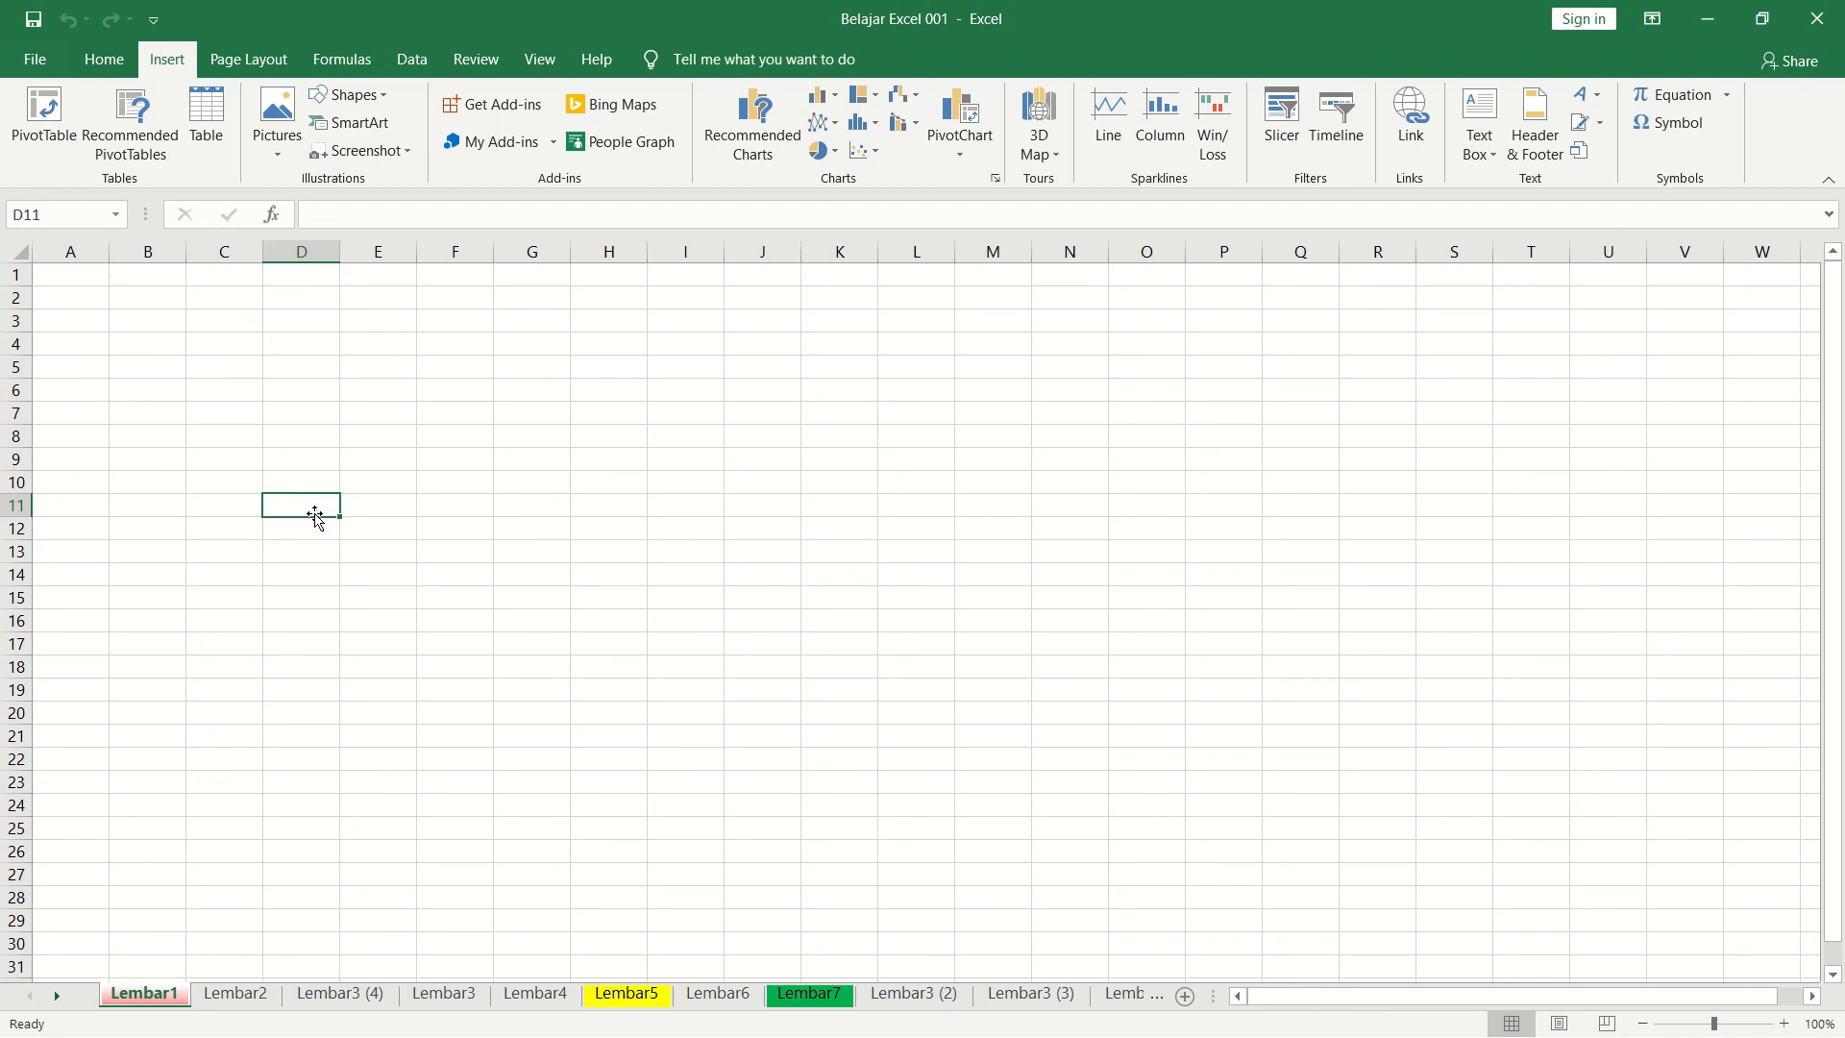
pyautogui.press('Up')
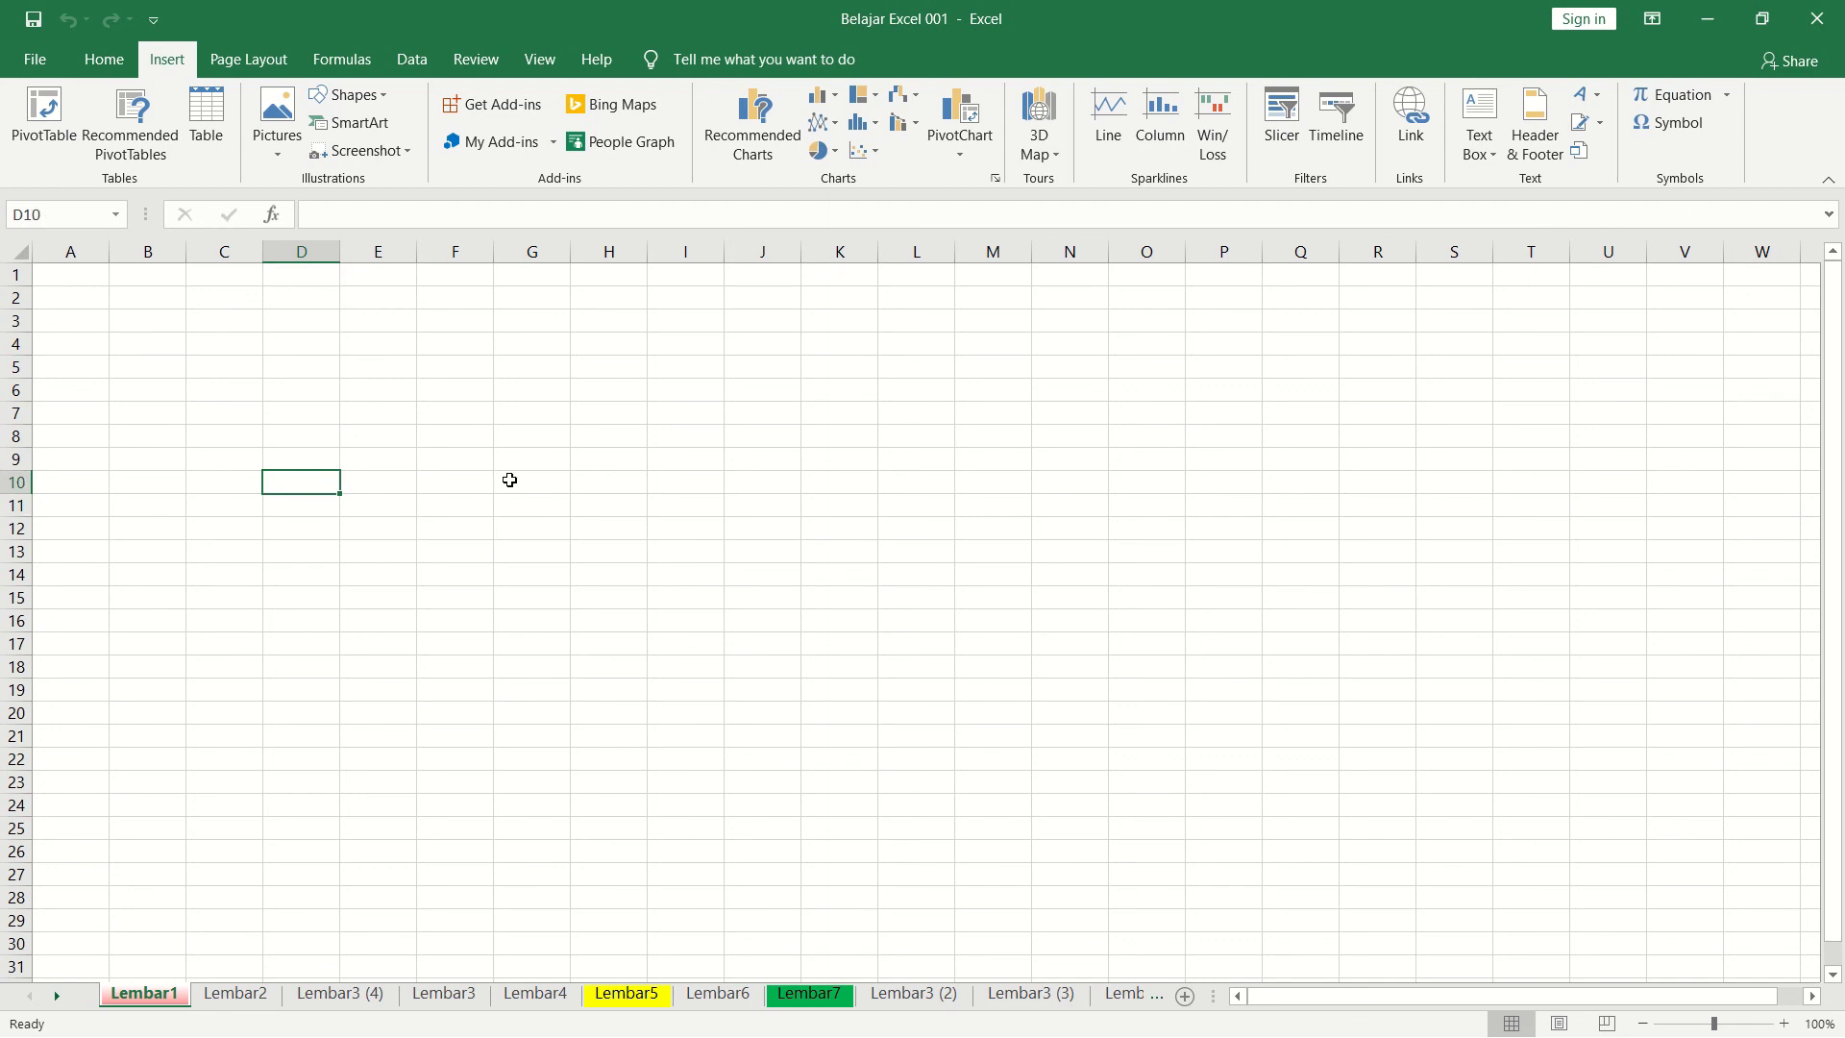
pyautogui.press('Down')
pyautogui.press('Down')
pyautogui.press('Left')
pyautogui.press('Right')
pyautogui.press('Up')
pyautogui.press('Up')
pyautogui.press('Left')
pyautogui.press('Down')
pyautogui.press('Down')
pyautogui.press('Right')
pyautogui.press('Up')
pyautogui.press('Up')
pyautogui.press('Left')
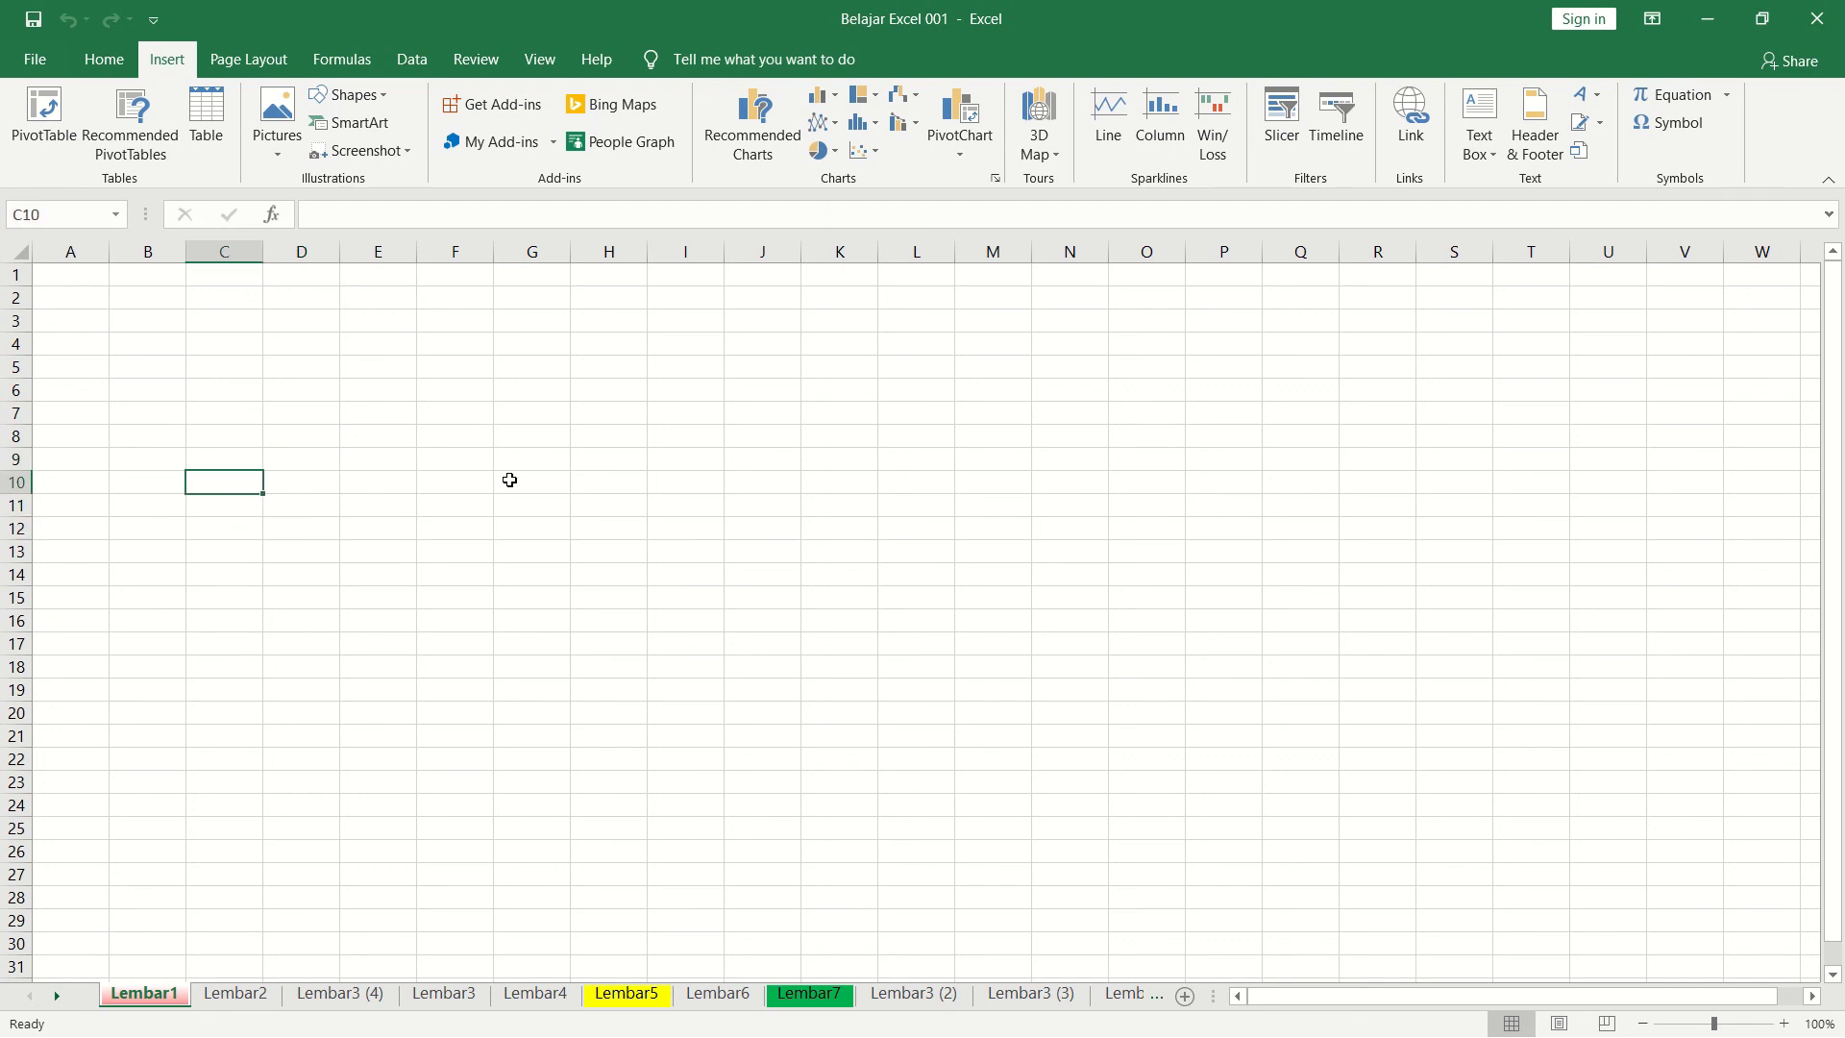
pyautogui.press('Right')
pyautogui.press('Right')
pyautogui.press('Down')
pyautogui.press('Left')
pyautogui.press('Down')
pyautogui.press('Up')
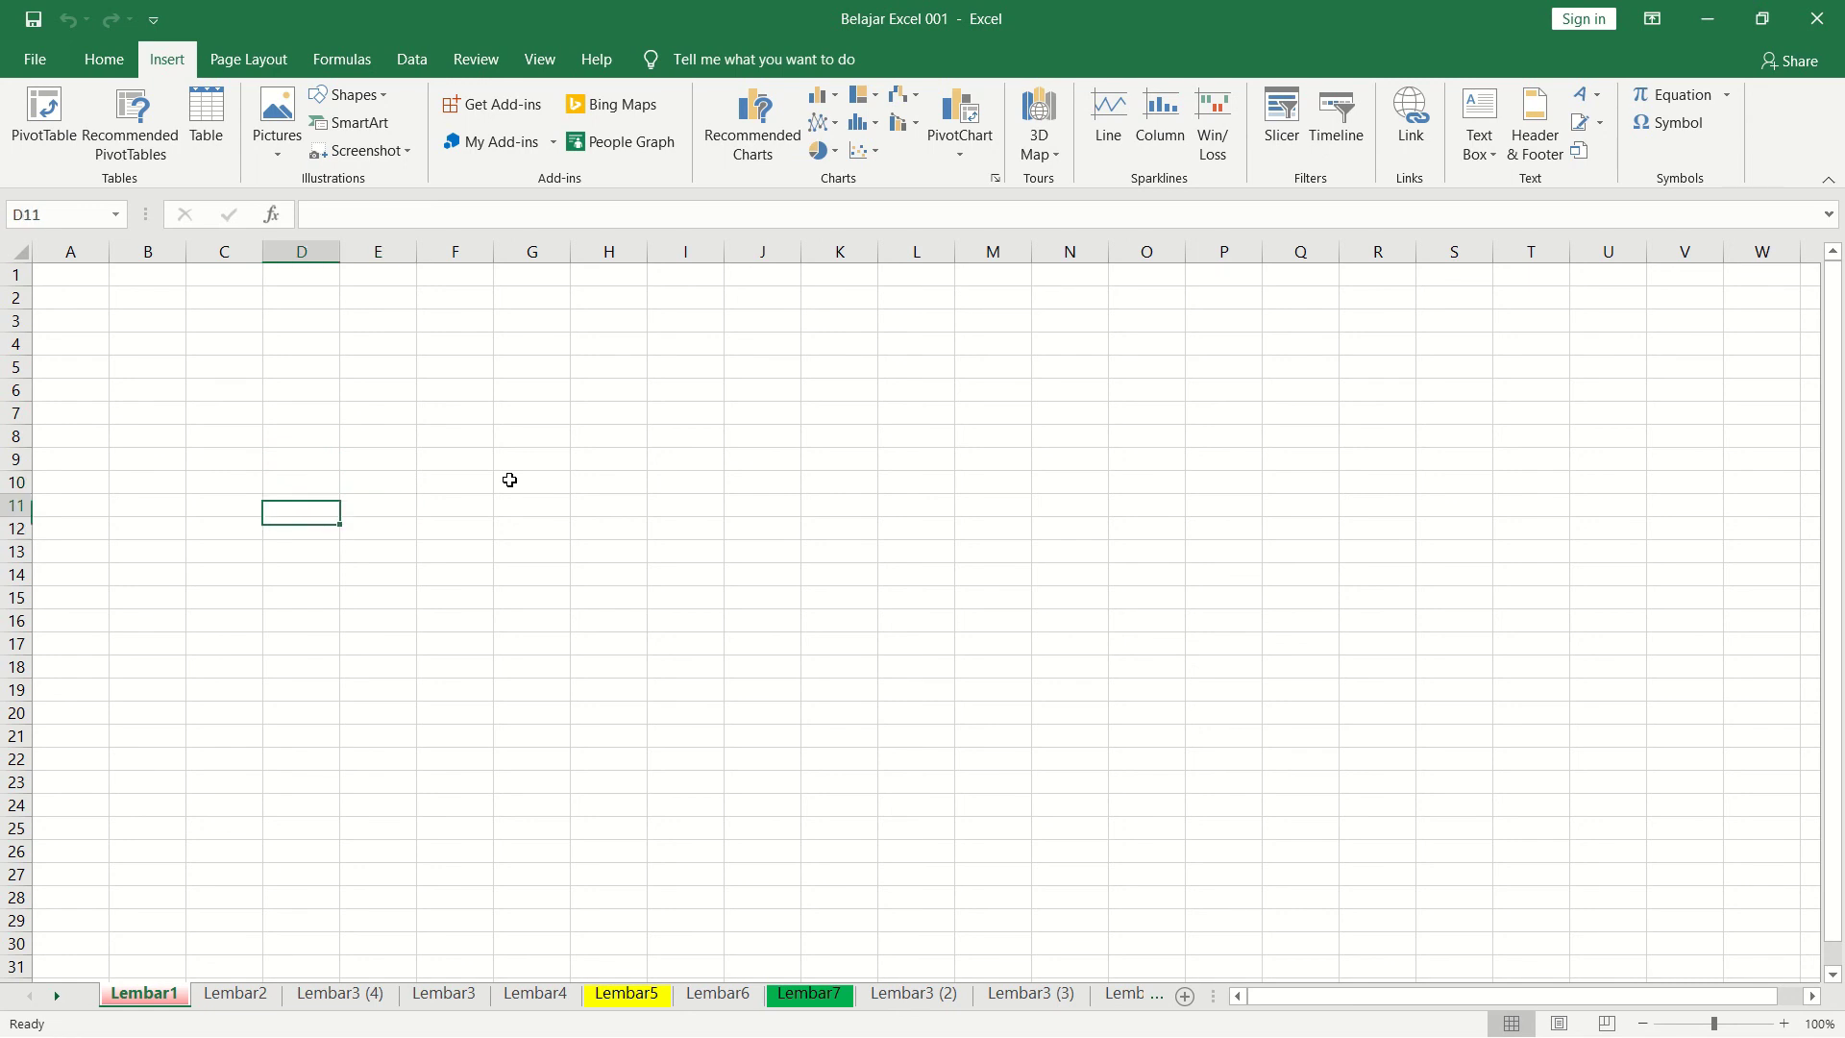
pyautogui.press('Up')
pyautogui.press('Right')
pyautogui.press('Down')
pyautogui.press('Left')
pyautogui.press('Left')
pyautogui.press('Up')
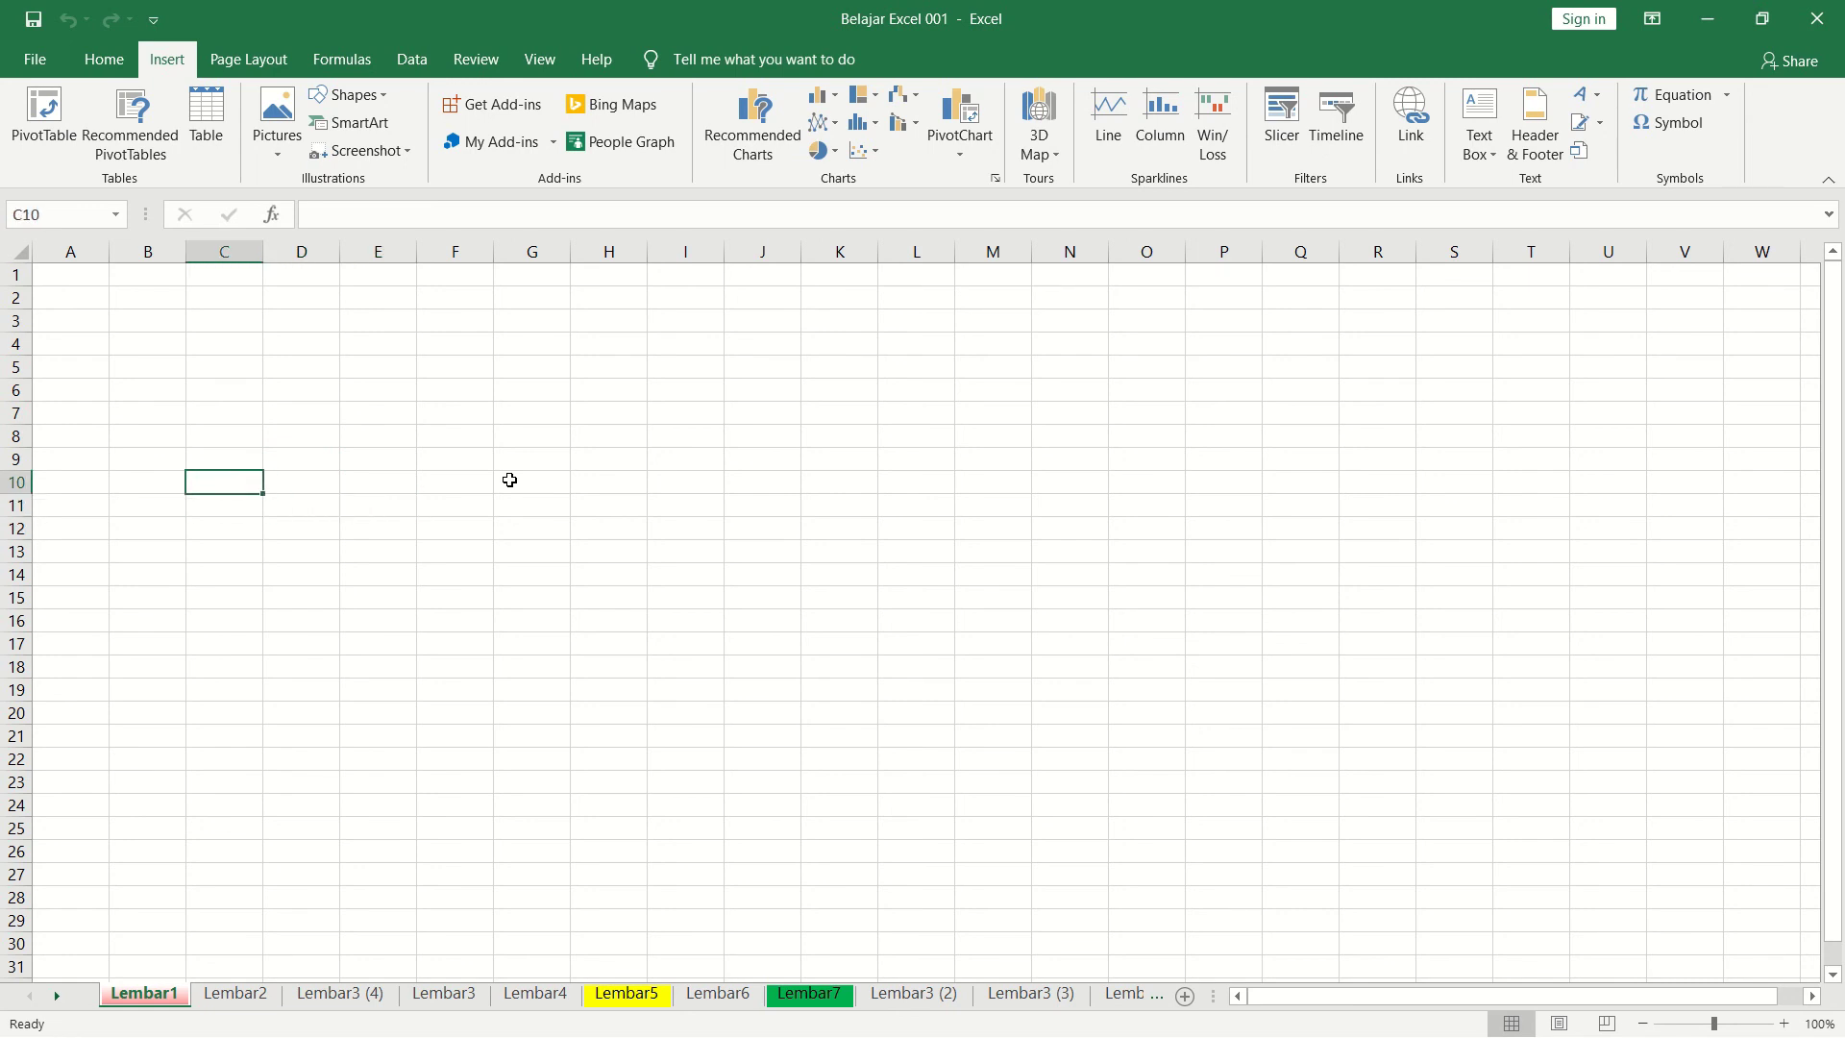
pyautogui.press('Up')
pyautogui.press('Up')
pyautogui.press('Right')
pyautogui.press('Down')
pyautogui.press('Down')
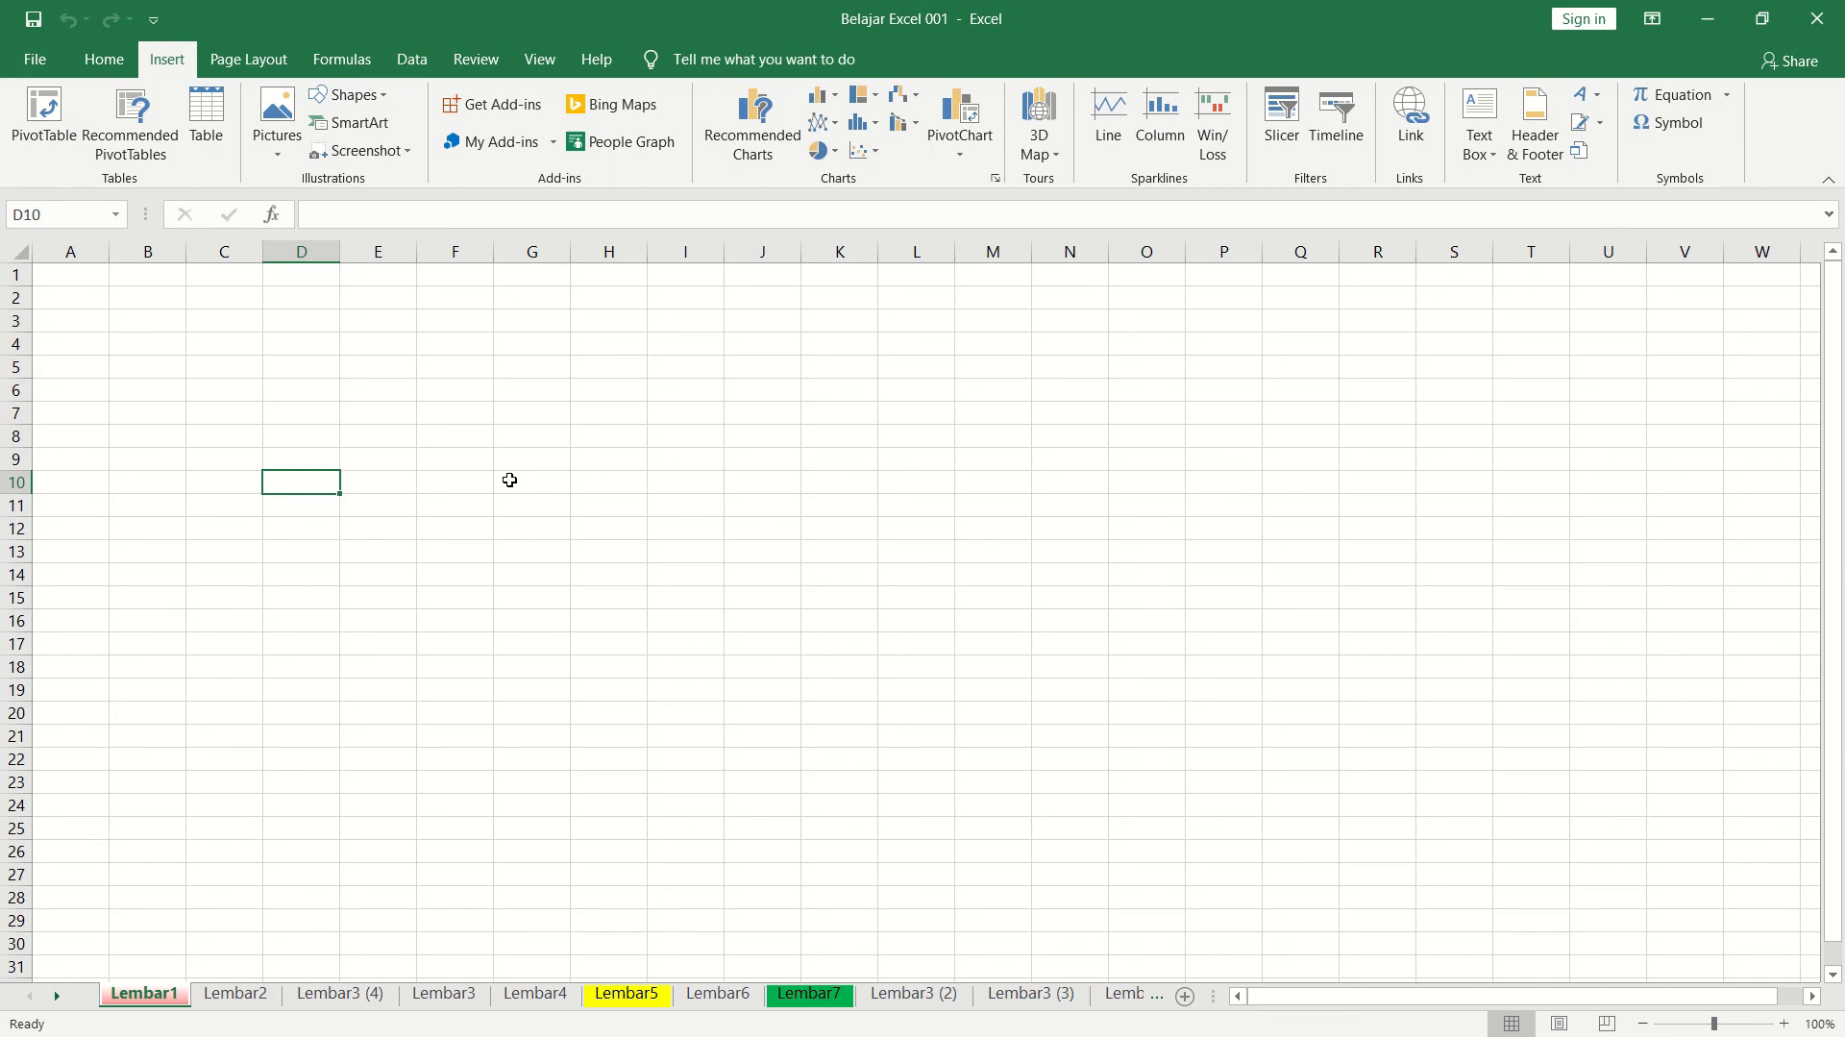
pyautogui.press('Up')
pyautogui.press('Up')
pyautogui.press('Up')
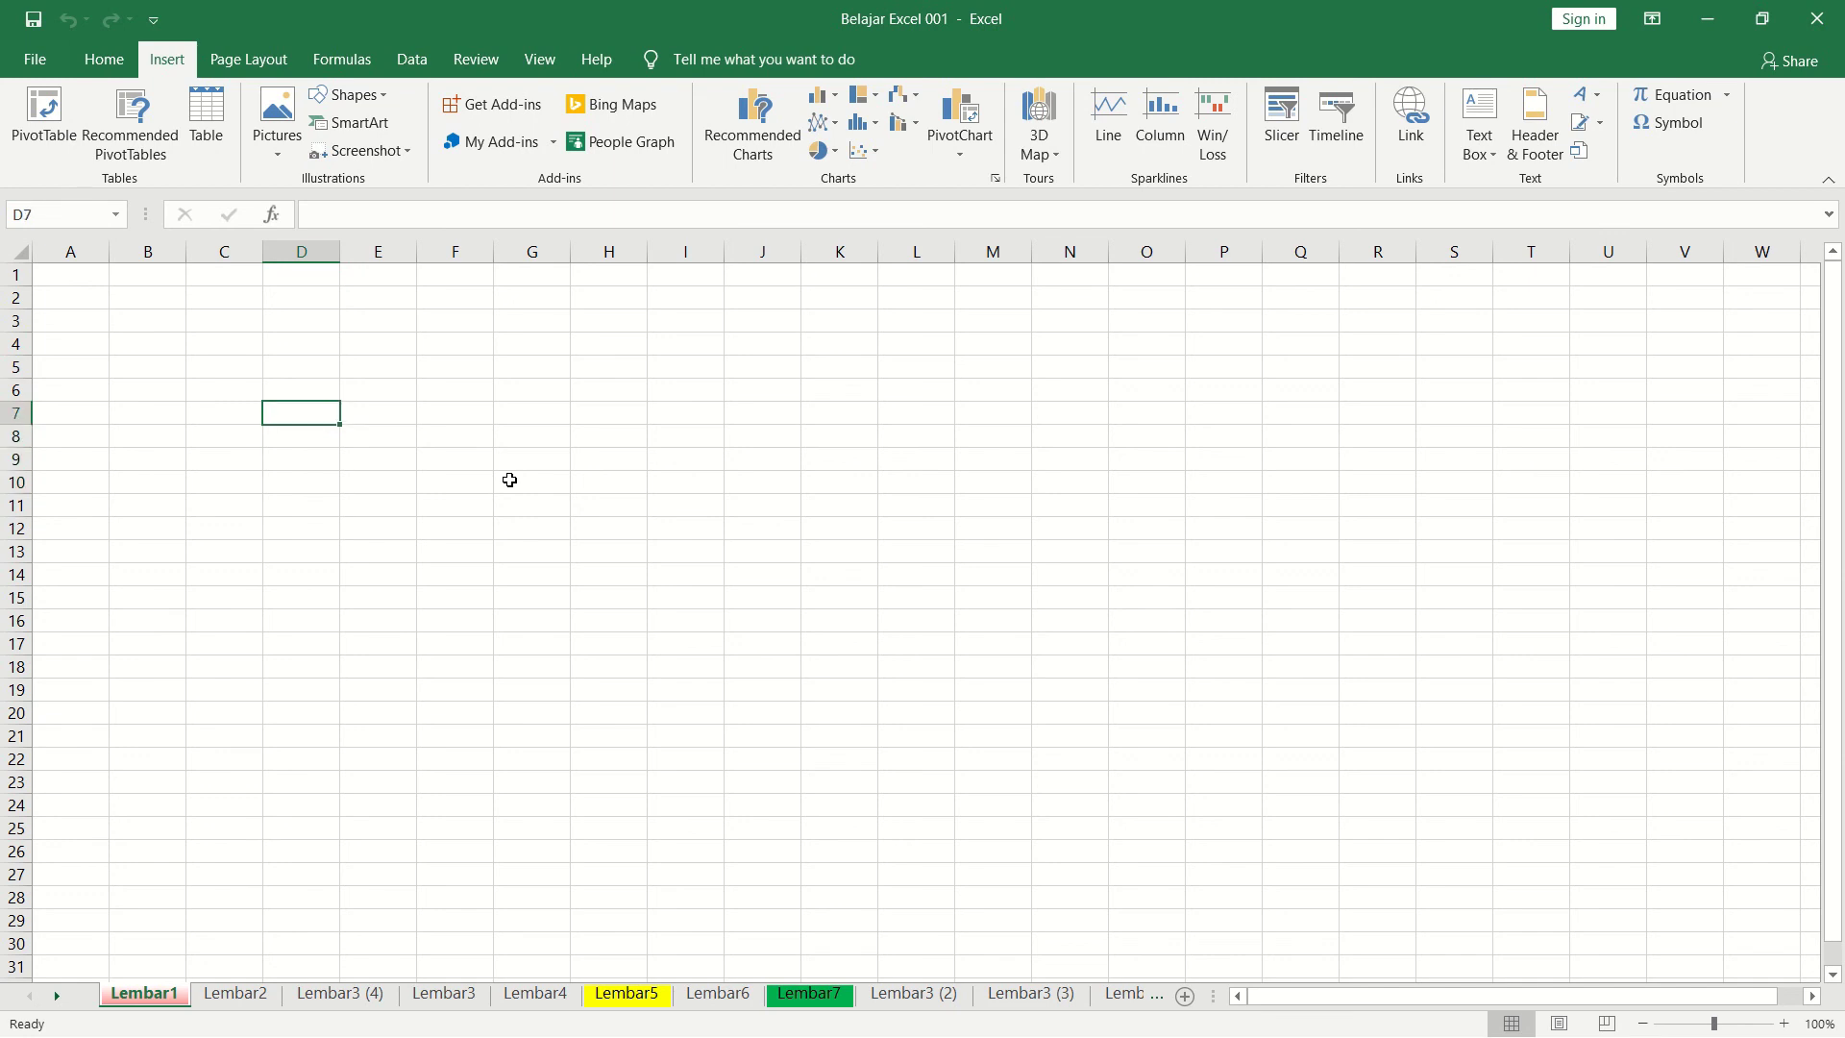
pyautogui.press('Right')
pyautogui.press('Down')
pyautogui.press('Down')
pyautogui.press('Down')
pyautogui.press('Down')
pyautogui.press('Down')
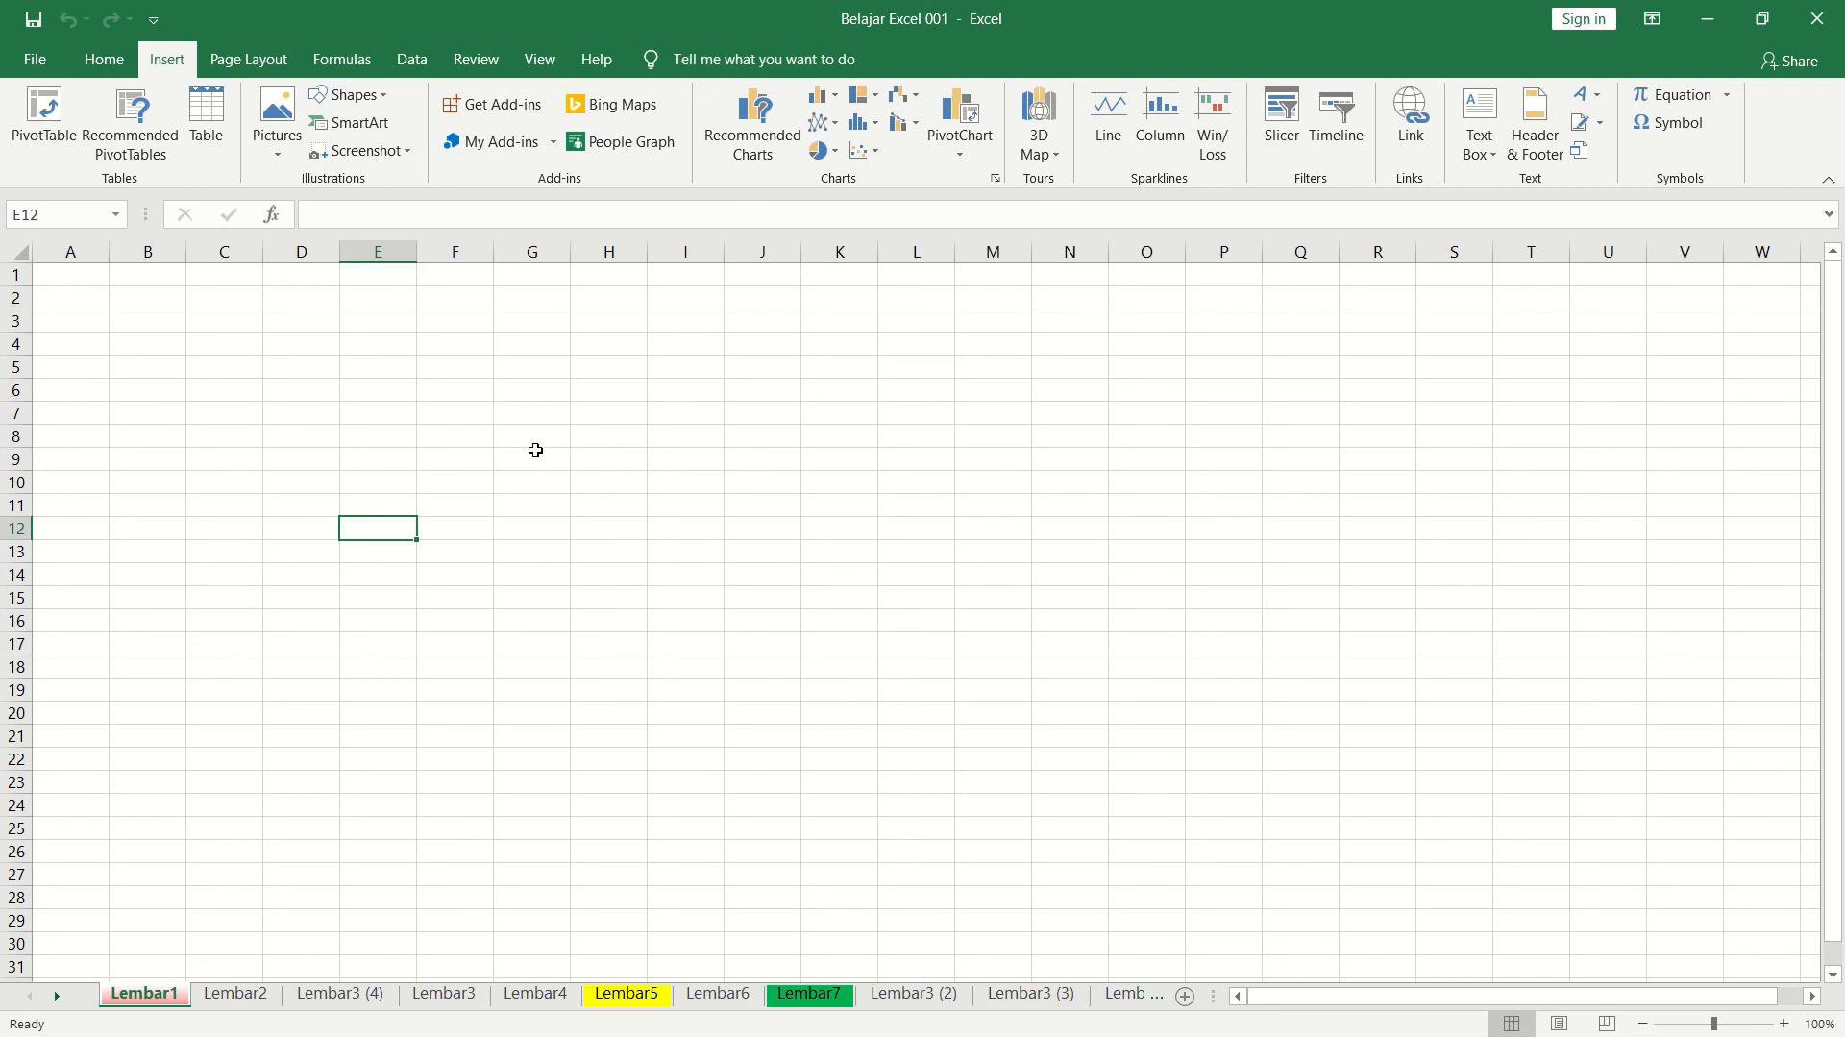
# Step: Select cells C7, G11 and C6 on Lembar1, one after another
pyautogui.click(204, 406)
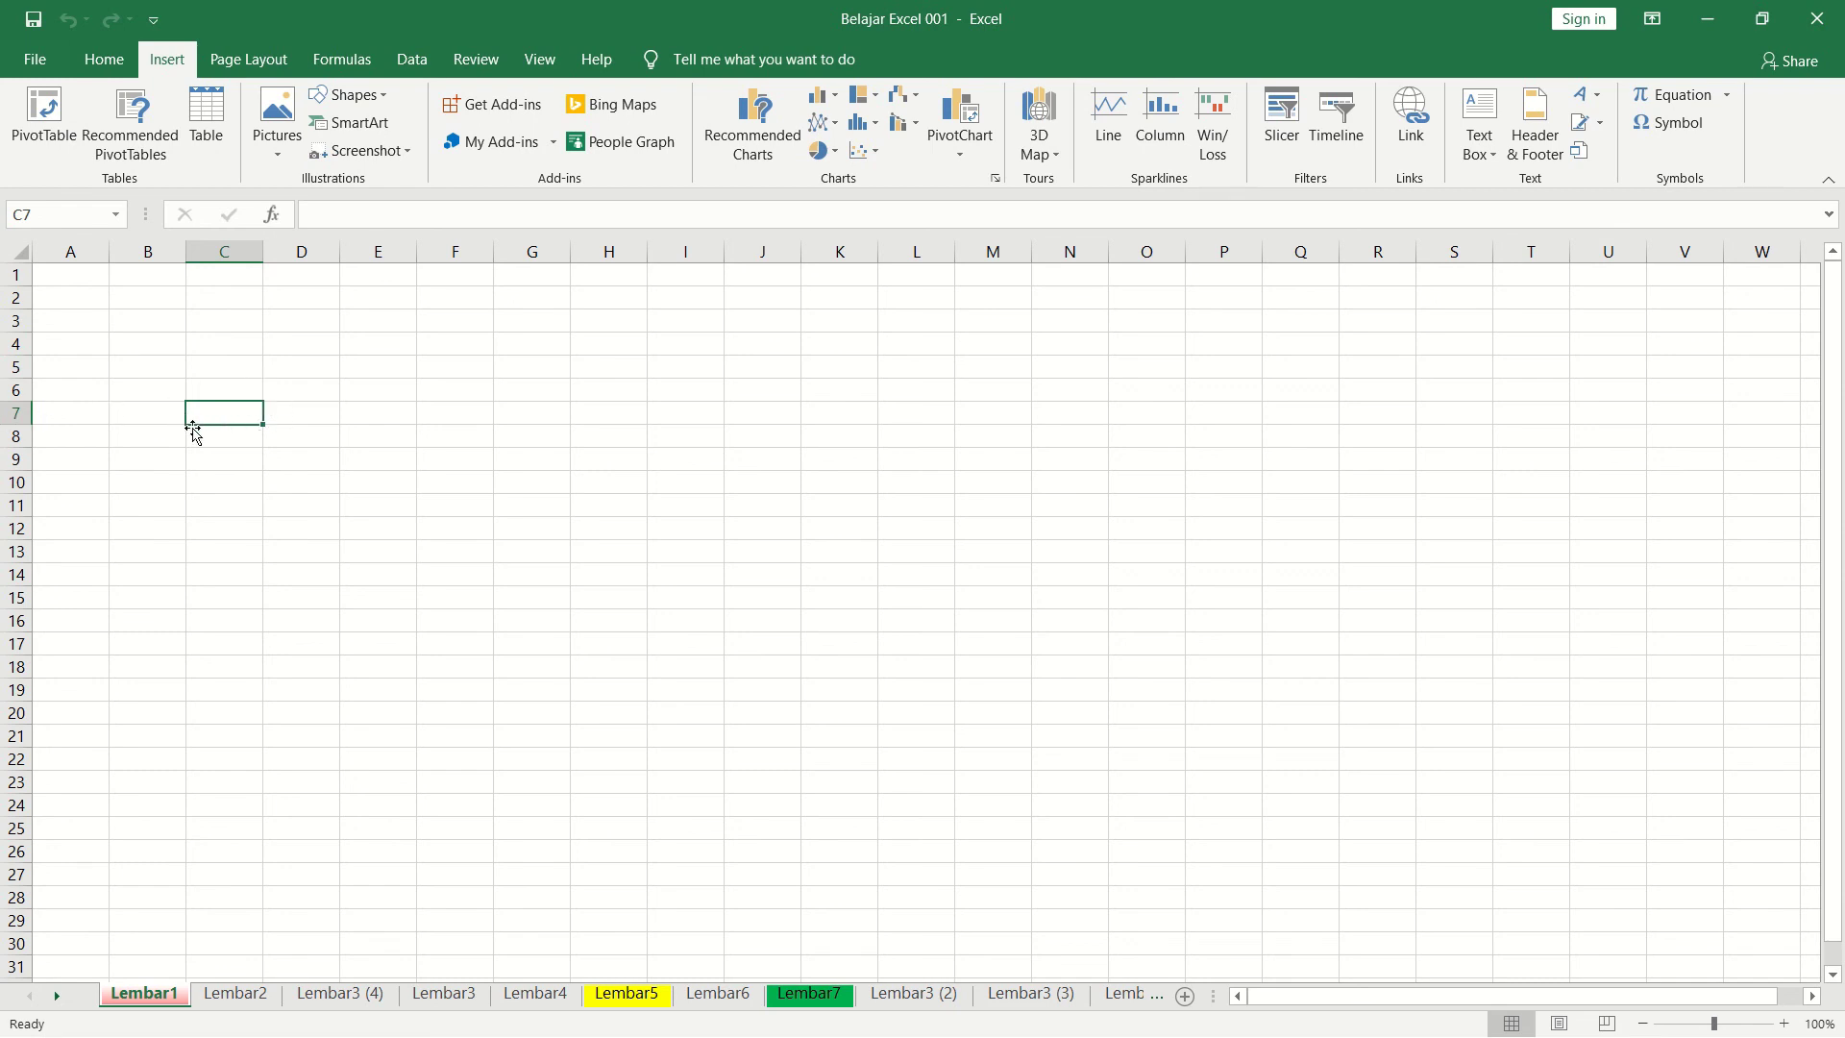
pyautogui.click(509, 506)
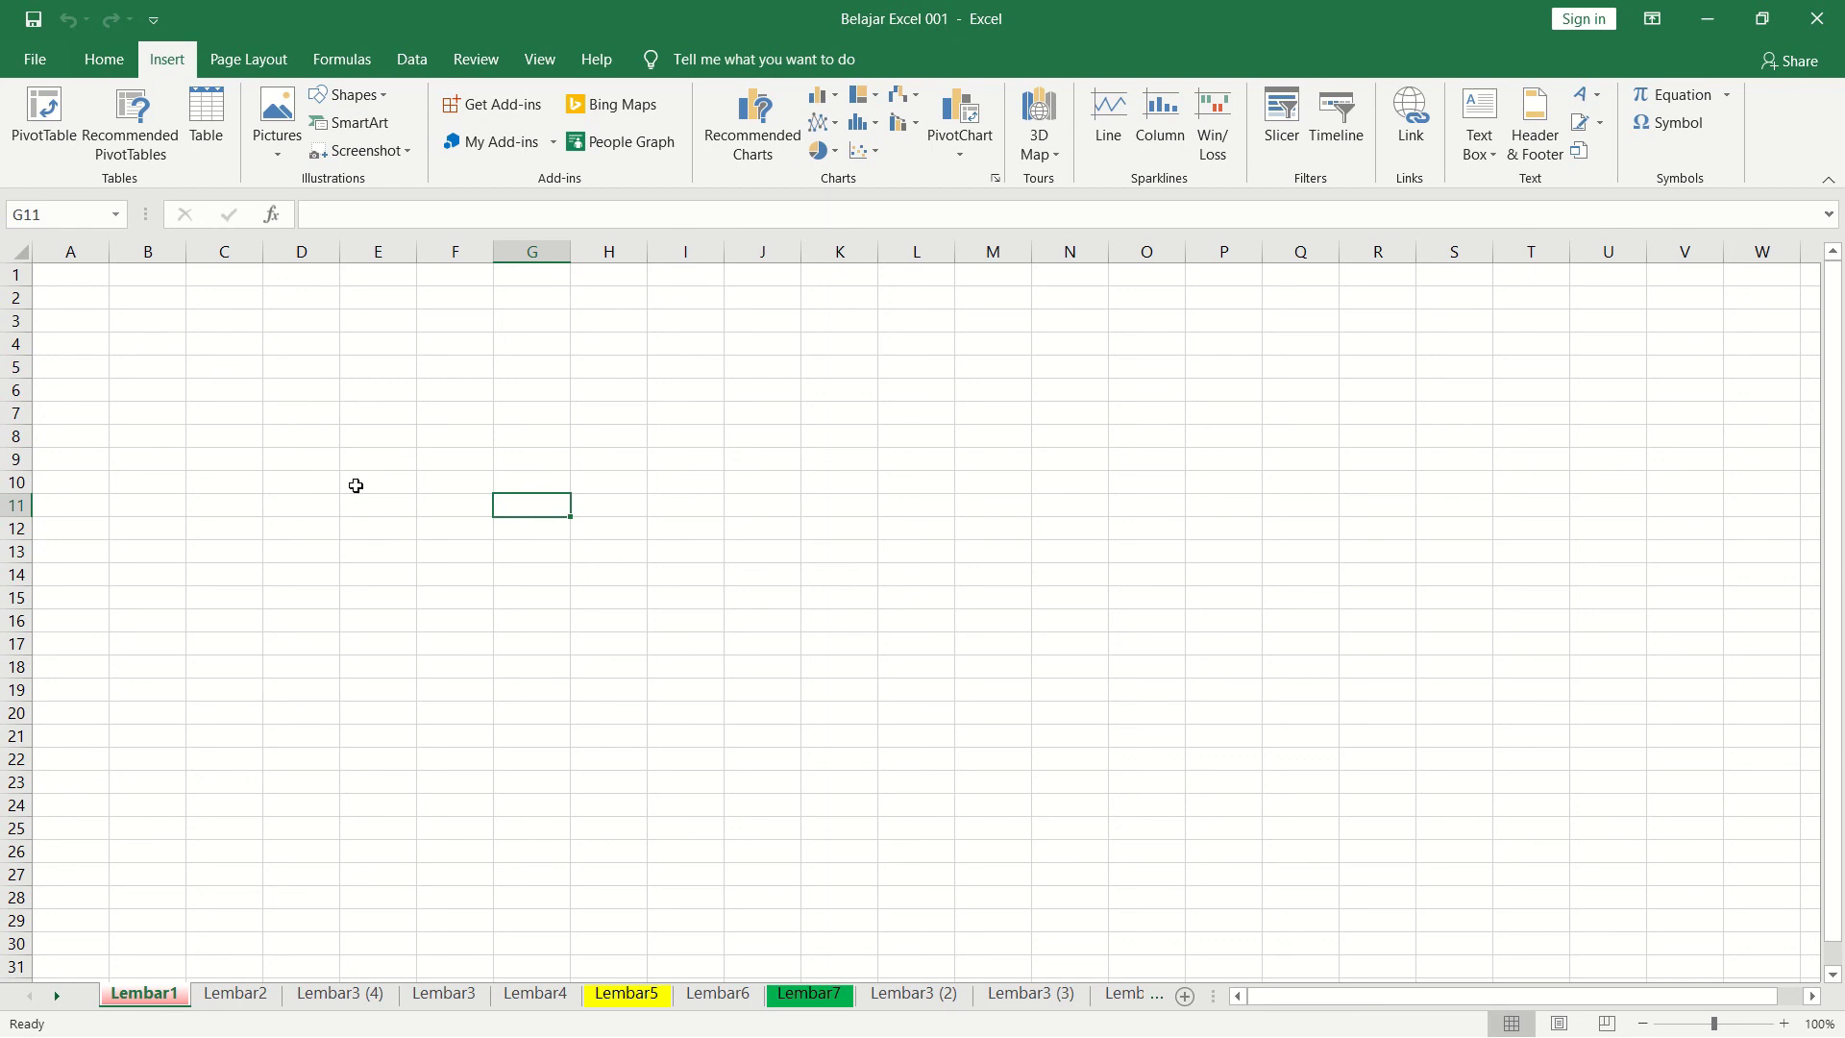
pyautogui.click(235, 386)
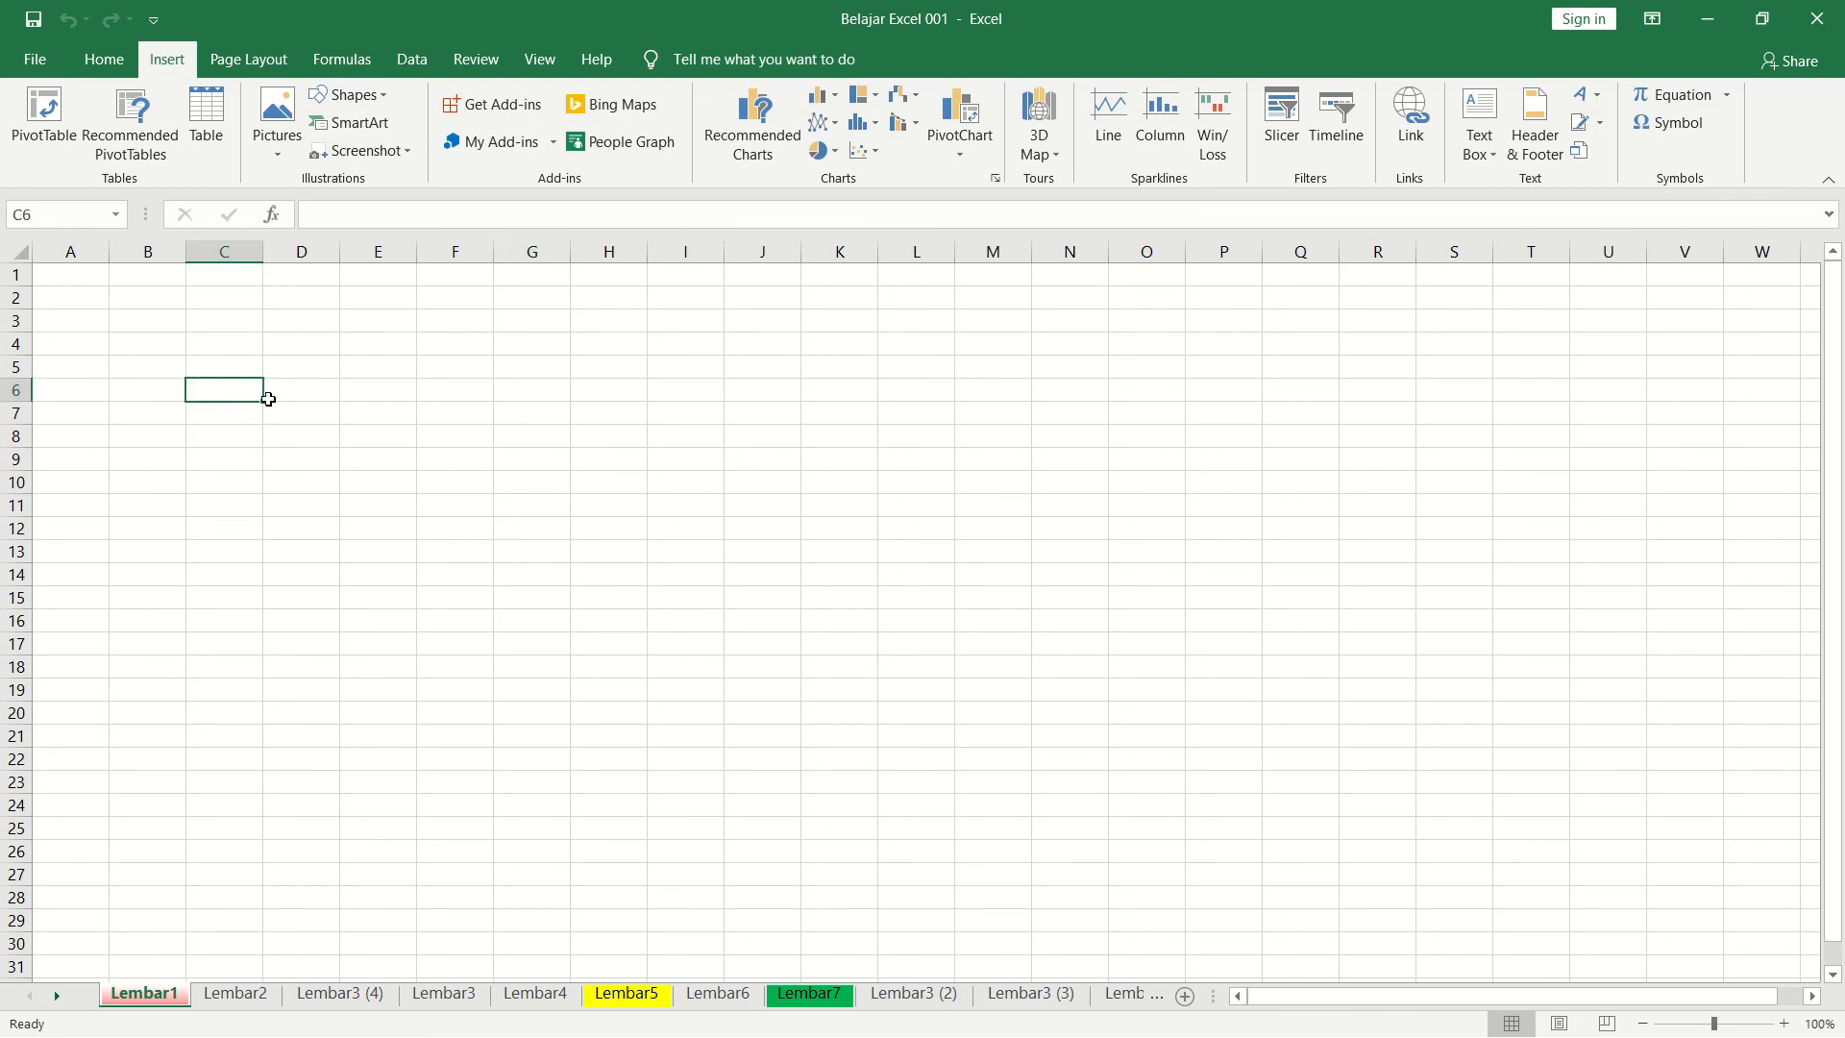